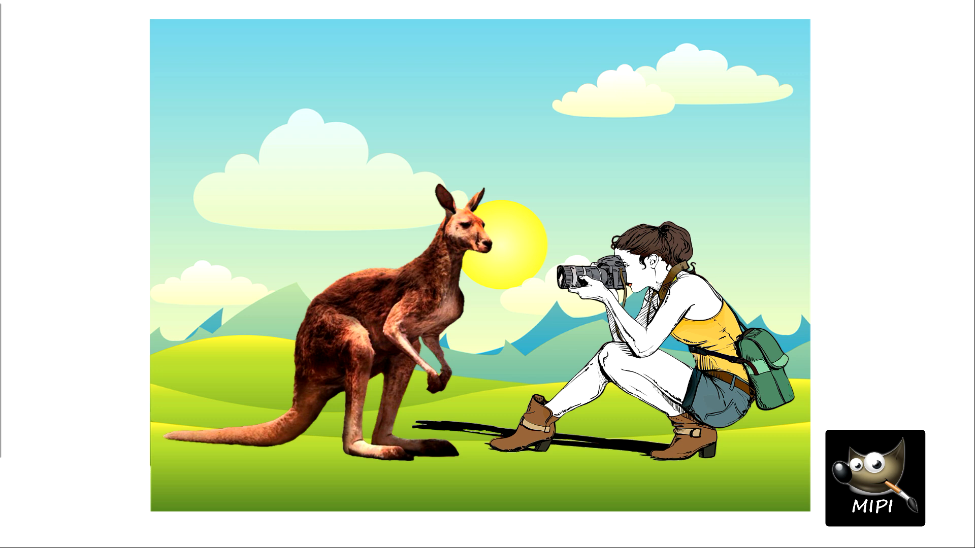
Step: Play the next animation so the kangaroo-and-photographer composite shrinks to the top of the slide
key("Right")
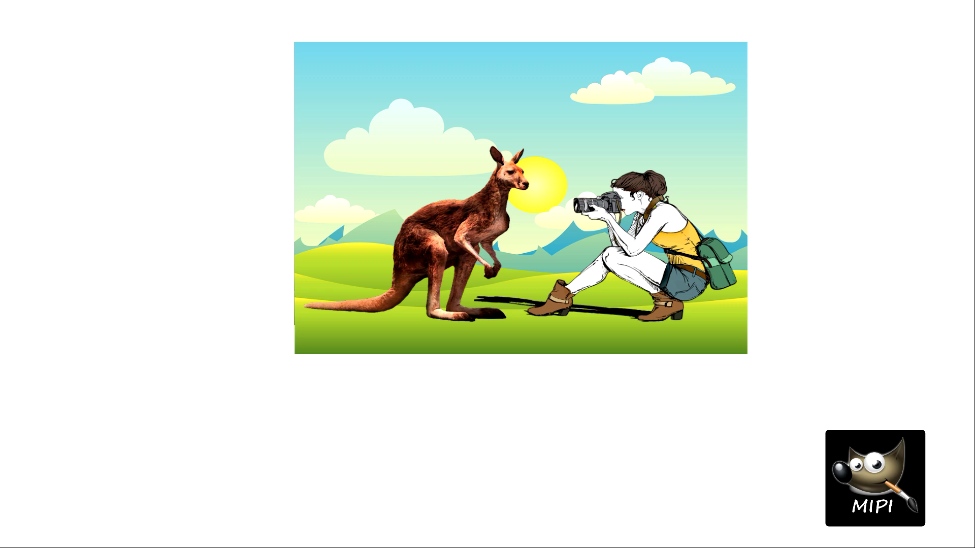
Step: Advance the slideshow to the transparence/détourage slide with its labelled arrows
key("Right")
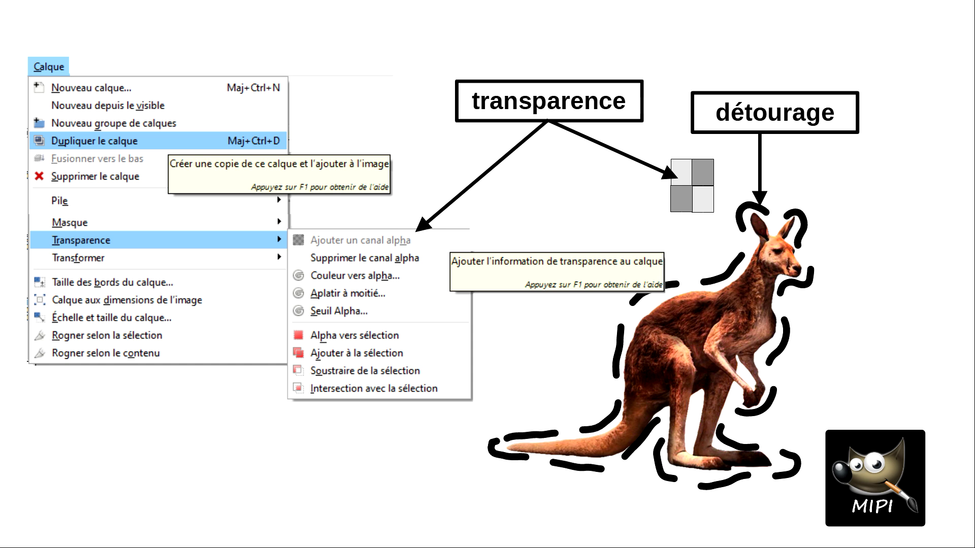
Step: Reveal the kangaroo, the Couleurs > Désaturation menu and the grey kangaroo copy
key("Right")
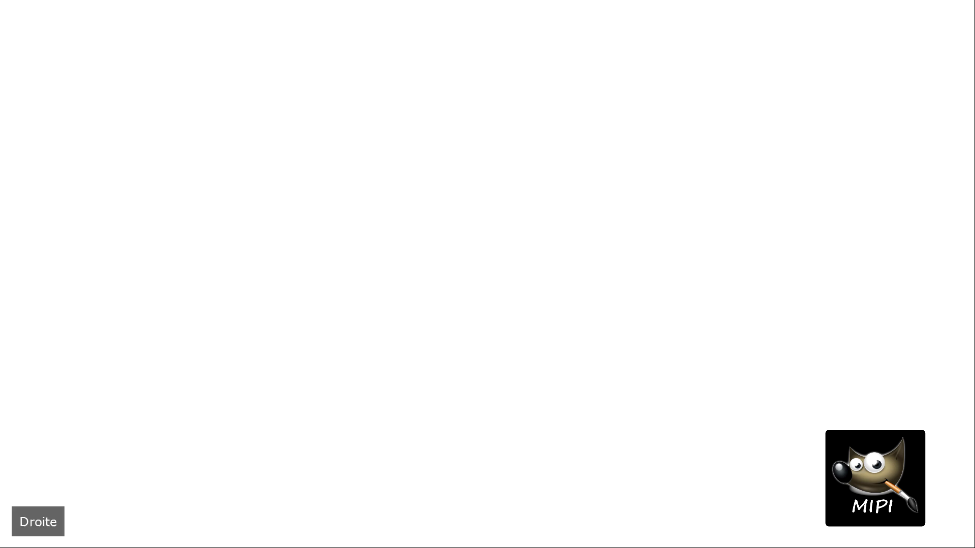
key("Right")
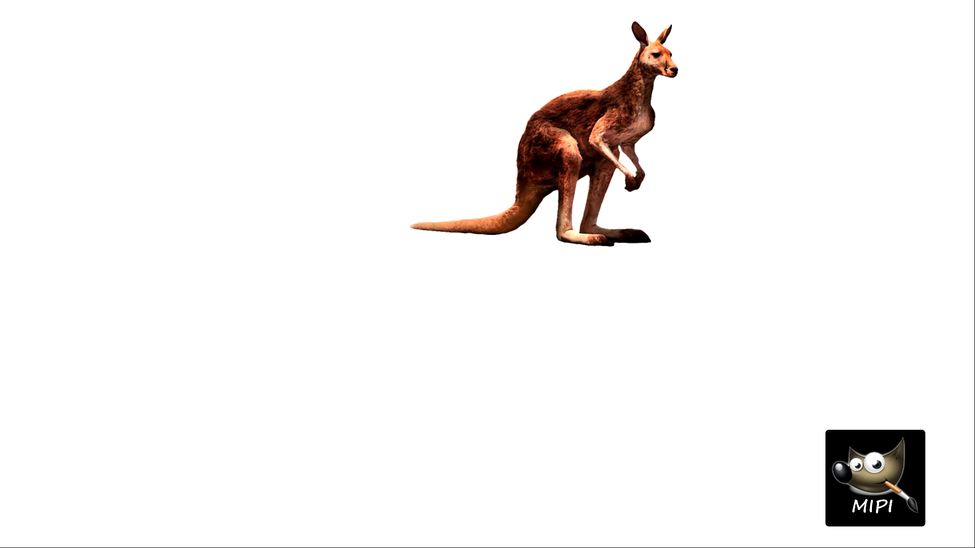
key("Right")
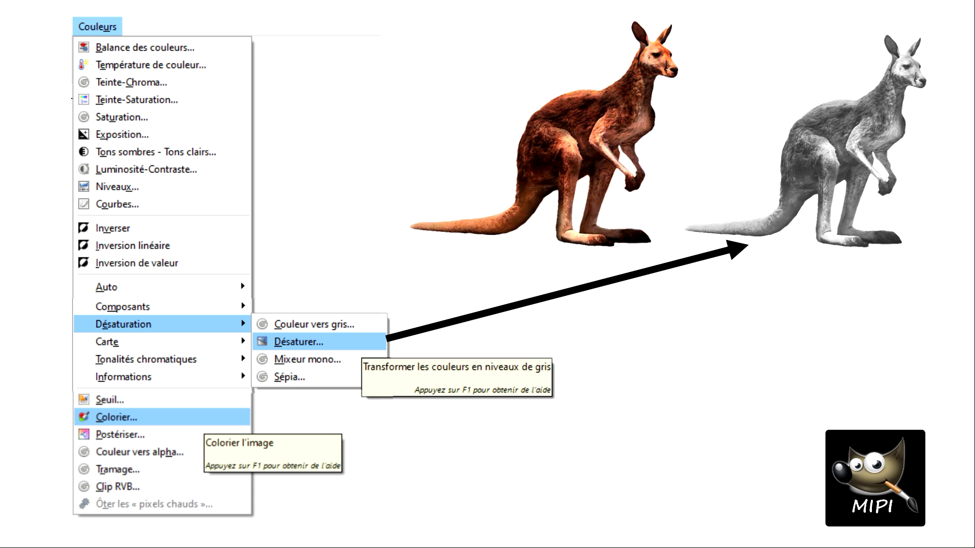
Step: Show the Colorier arrow and the yellow colorized kangaroo, then reach the Kangourou 2 slide
key("Right")
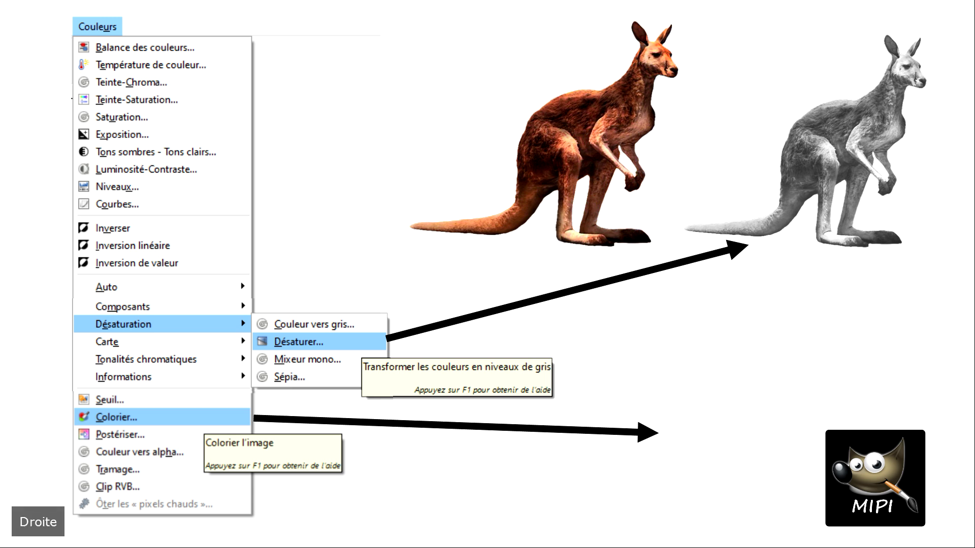
key("Right")
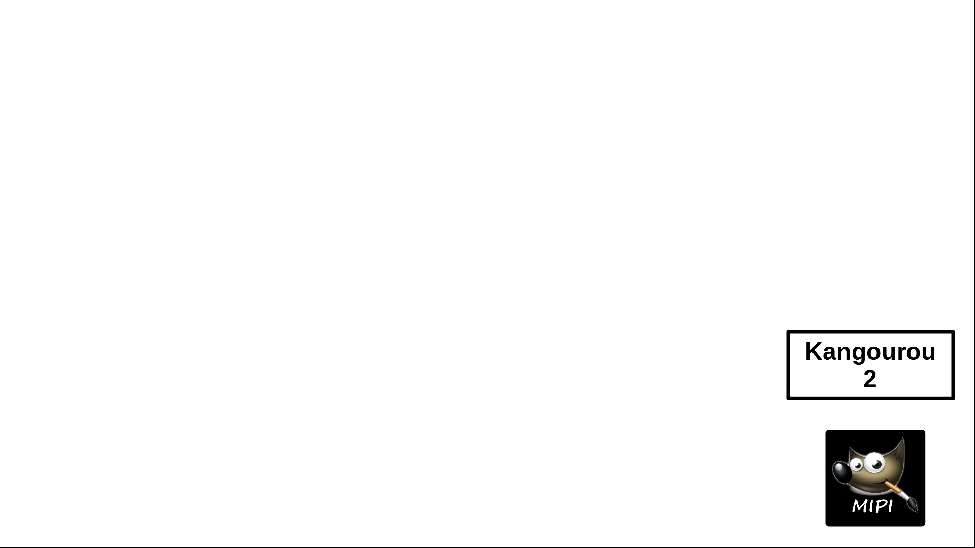
Step: Reveal Kangourou 1, the Calque duplicate and Filtres > Flou menus, the blurred copy and Kangourou 3
key("Right")
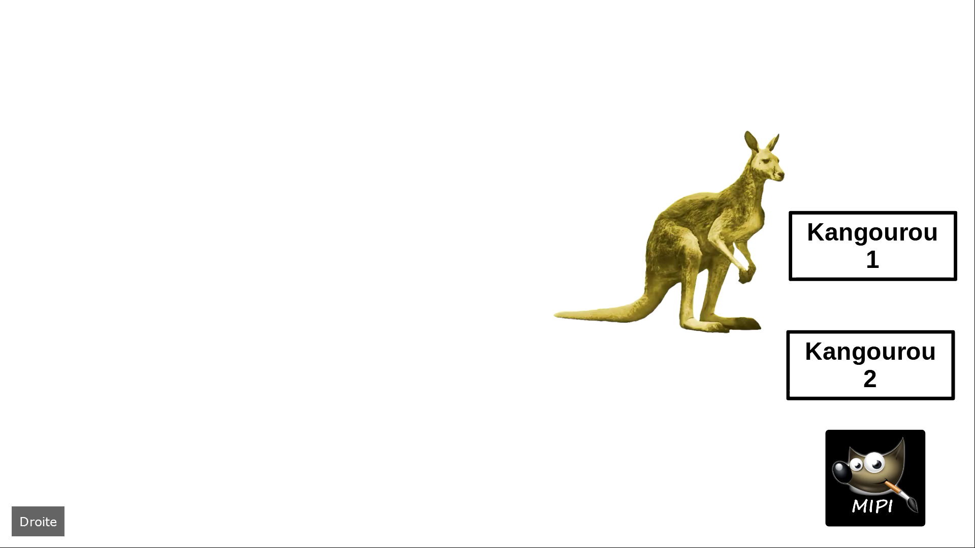
key("Right")
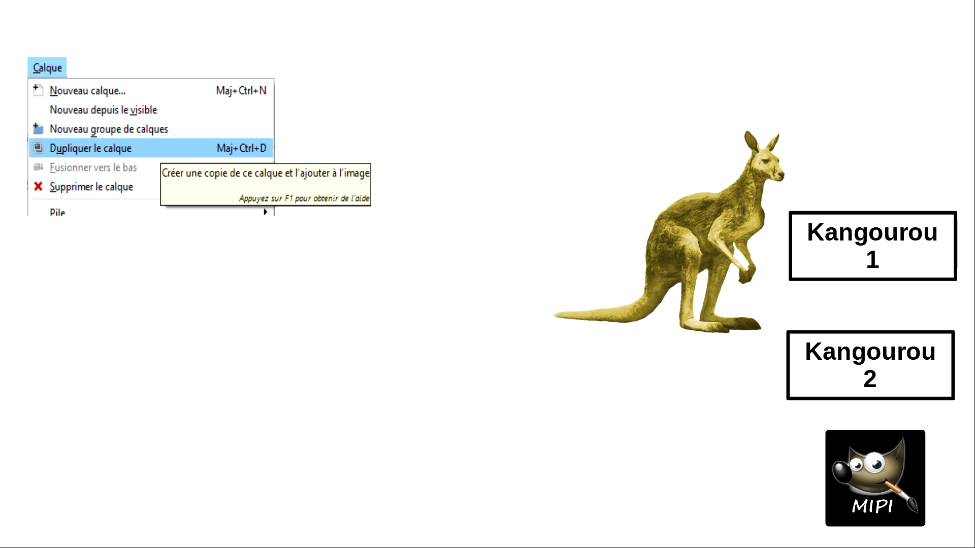
key("Right")
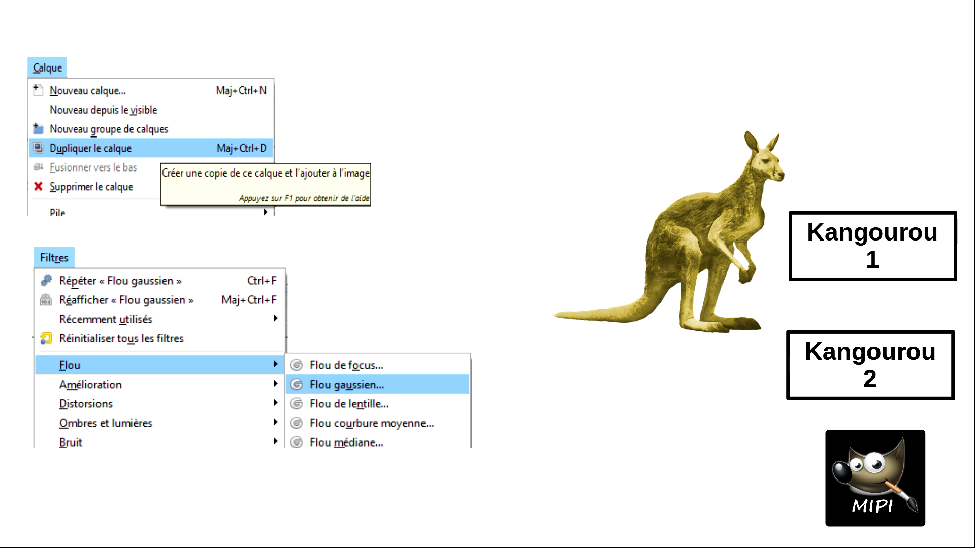
key("Right")
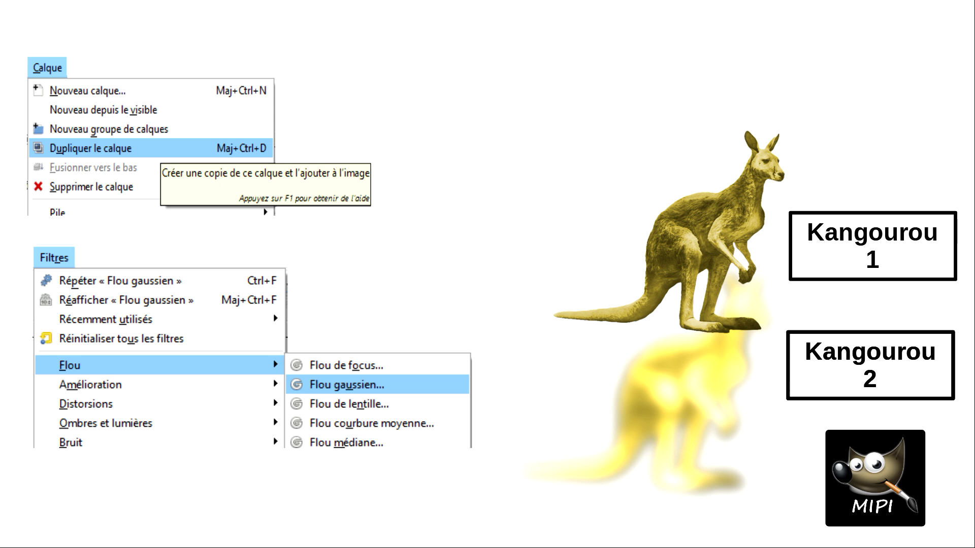
key("Right")
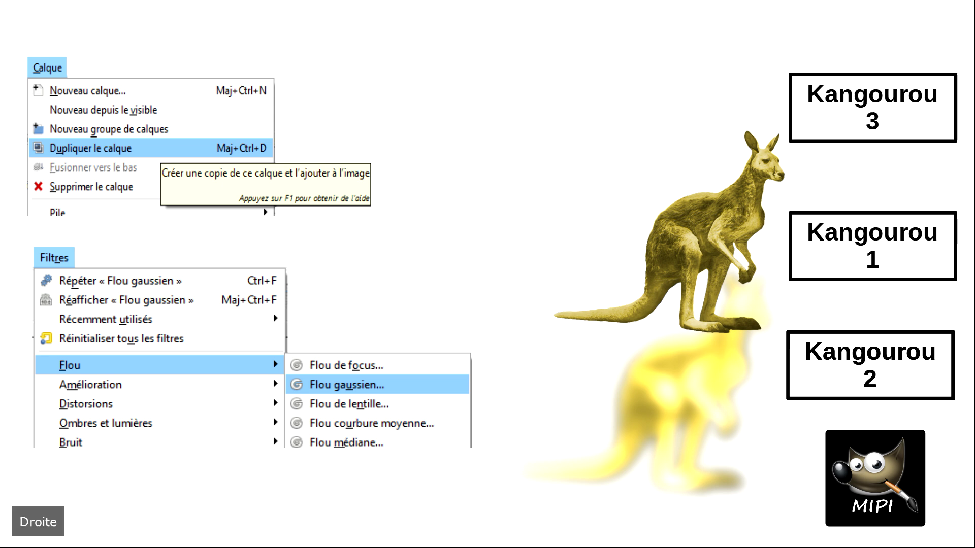
Step: Show the blurred grey silhouette, then move to the Calque > Transparence > Alpha vers sélection slide
key("Right")
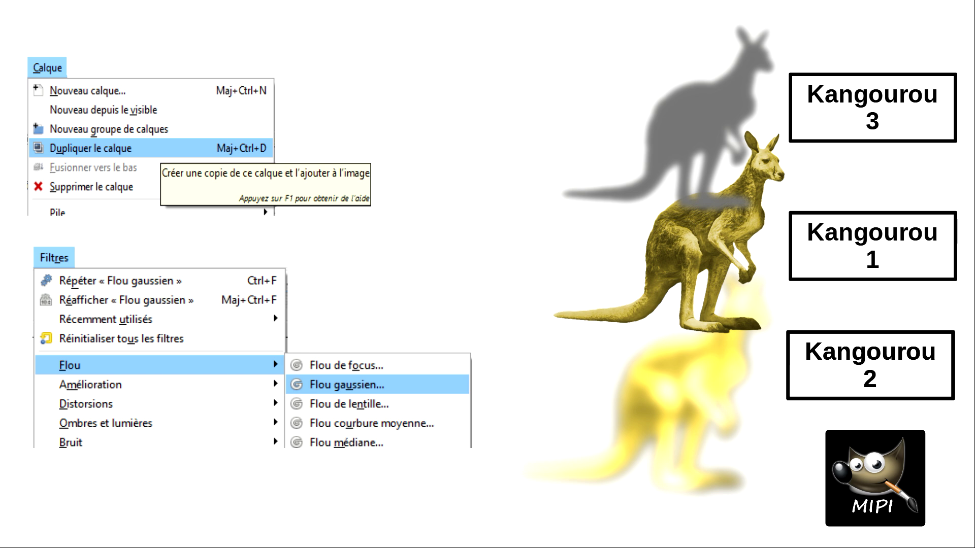
key("Right")
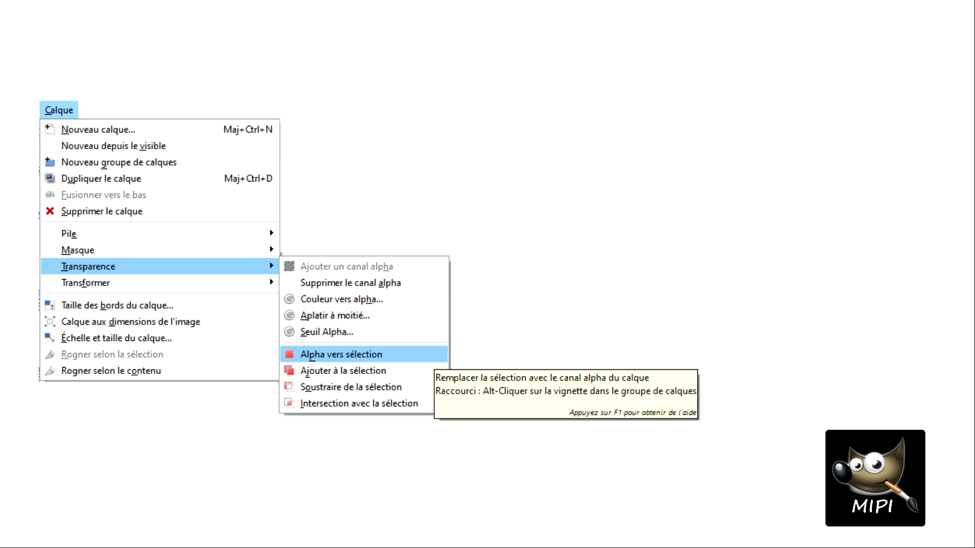
Step: Advance to the 'Superposition finale des calques' slide with the four stacked layers
key("Right")
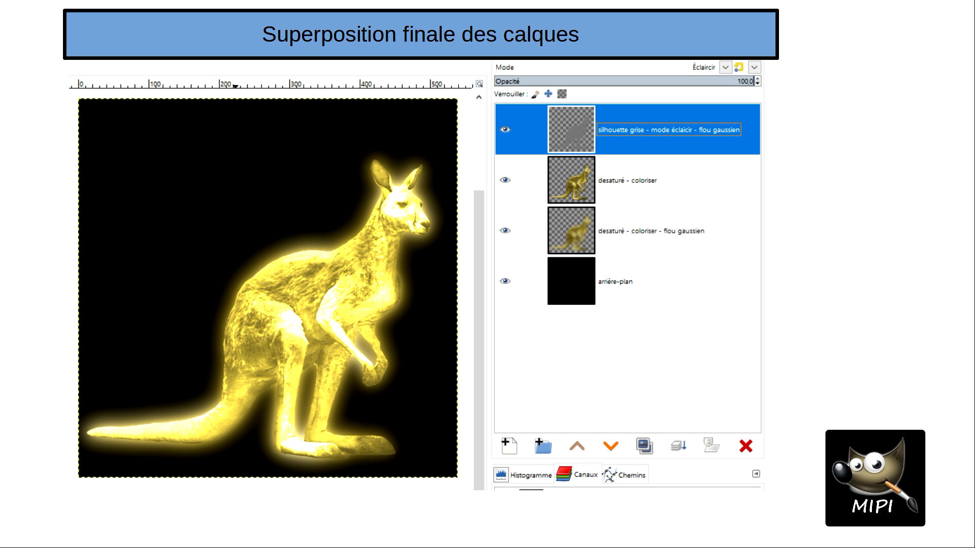
Step: Step through the layer screenshots: top layer hidden, blurred layer alone, then black background only
key("Right")
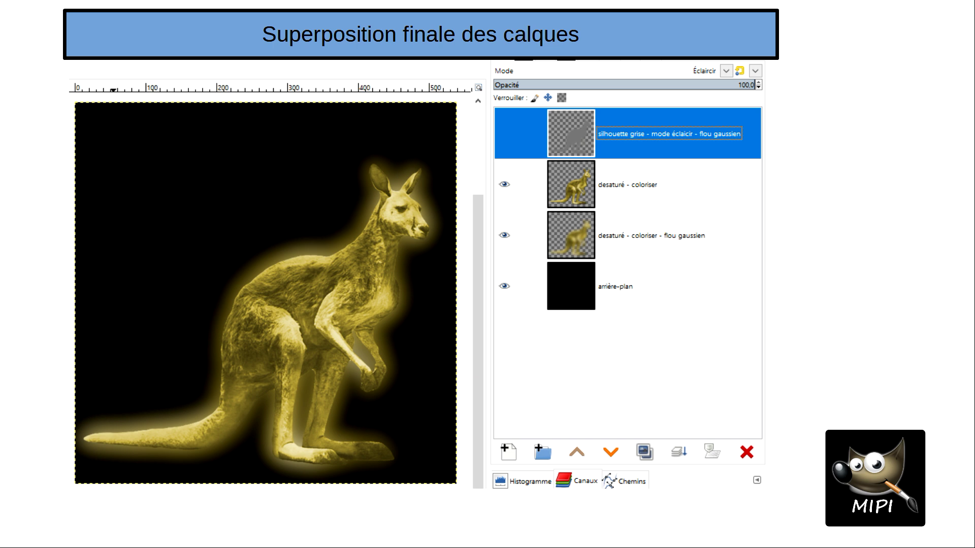
key("Right")
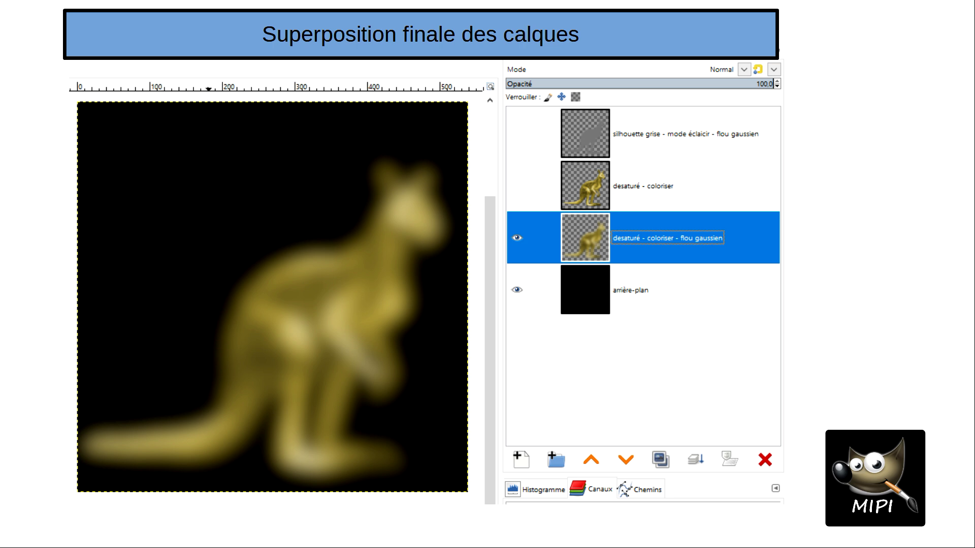
key("Right")
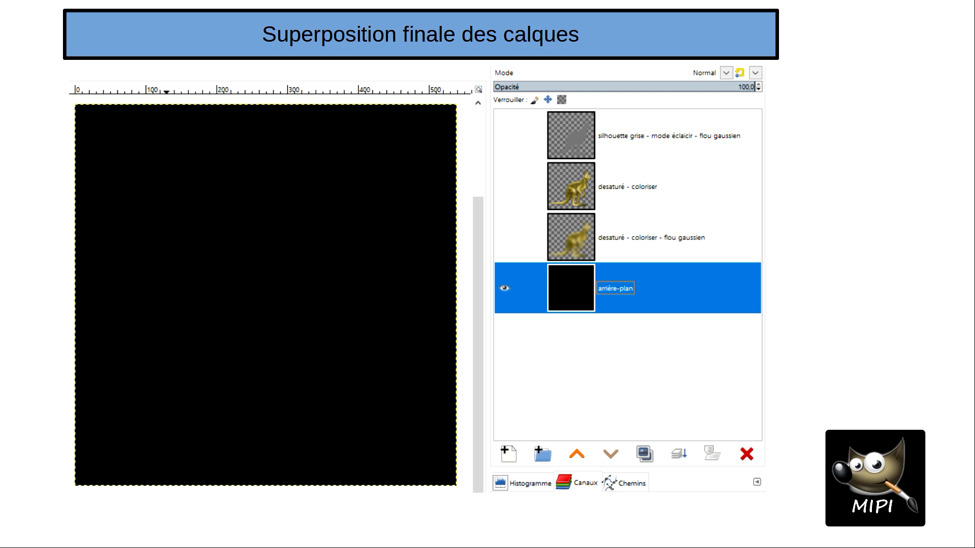
Step: Add back the yellow kangaroo, the brightening top layer, then show all four layers combined
key("Right")
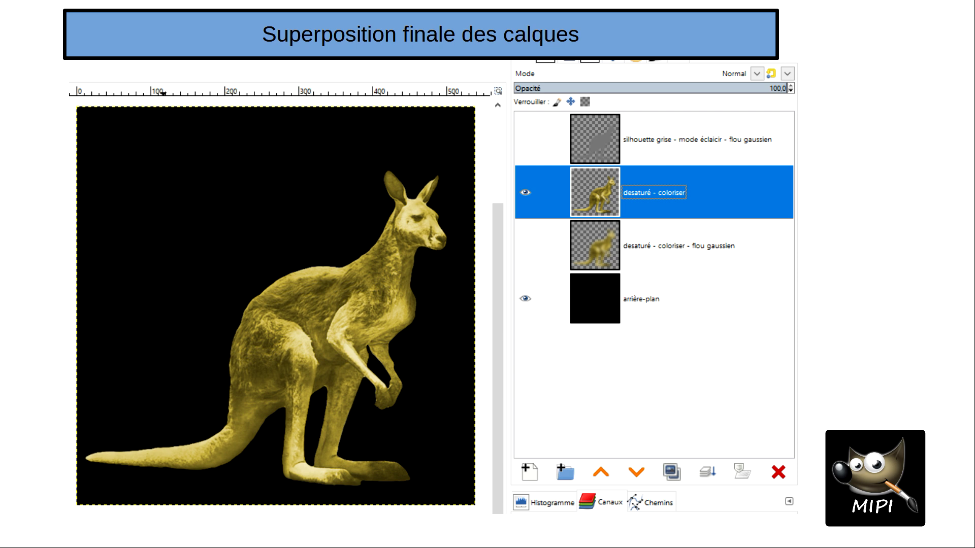
key("Right")
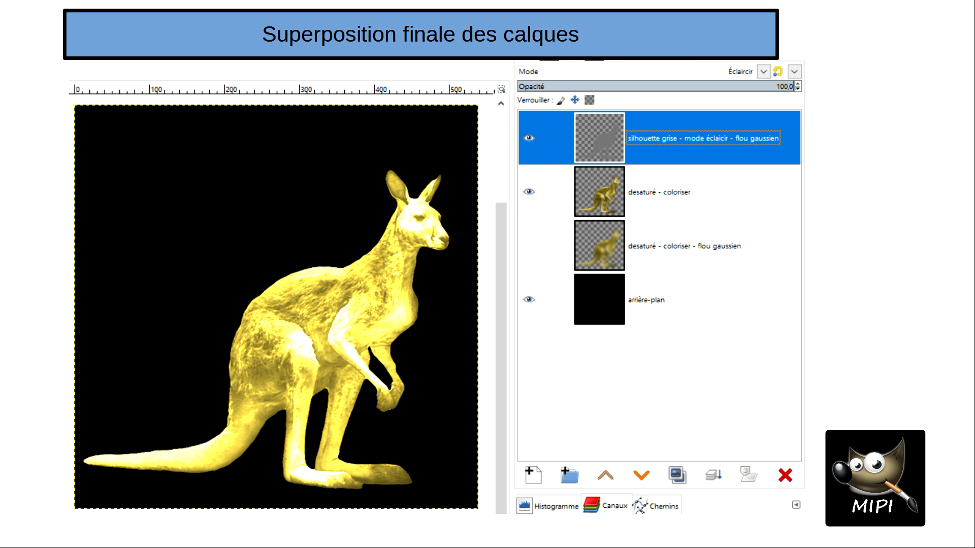
key("Right")
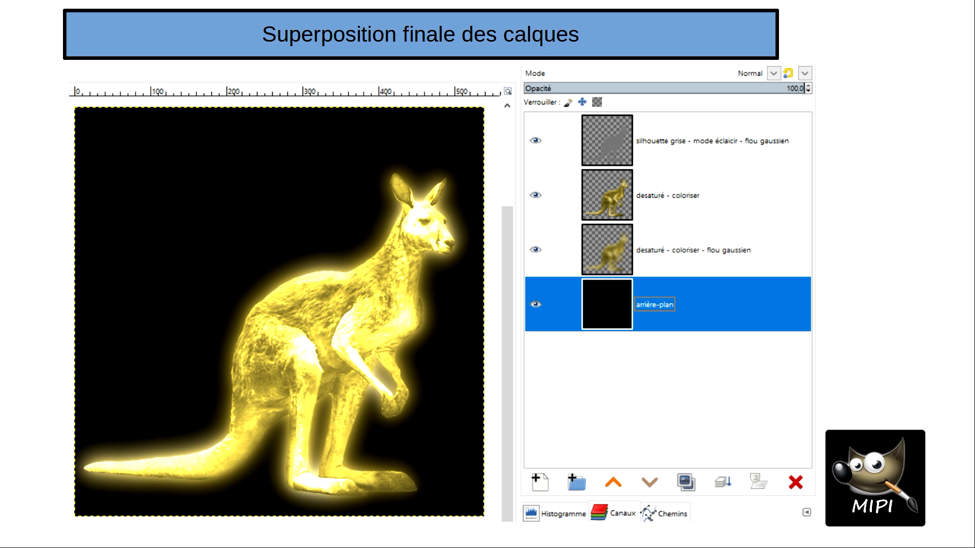
Step: Advance past the kangaroo slides to the day-and-night landscapes slide
key("Right")
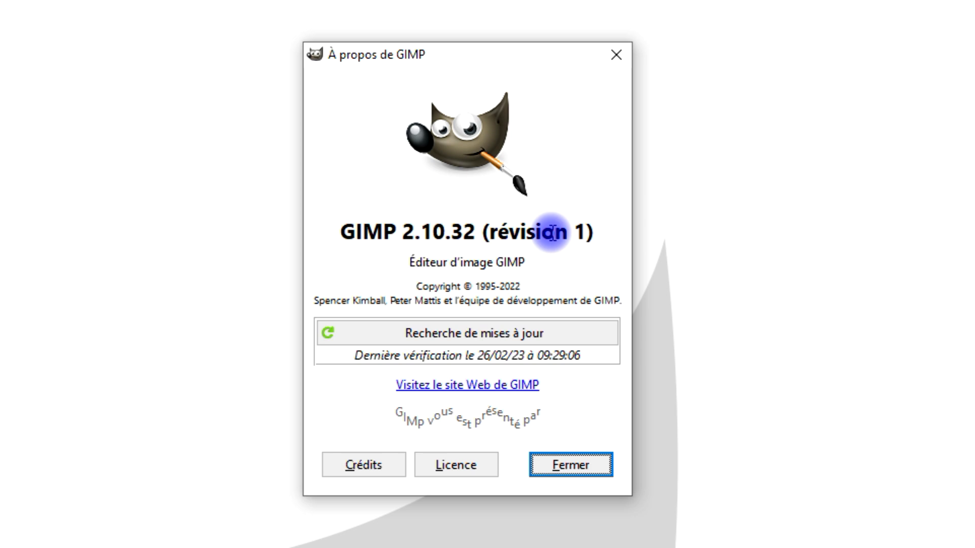
Step: Close the About window and open the photo pexels-gustavo-fring-4172925.jpg
left_click_drag(341, 232, 474, 233)
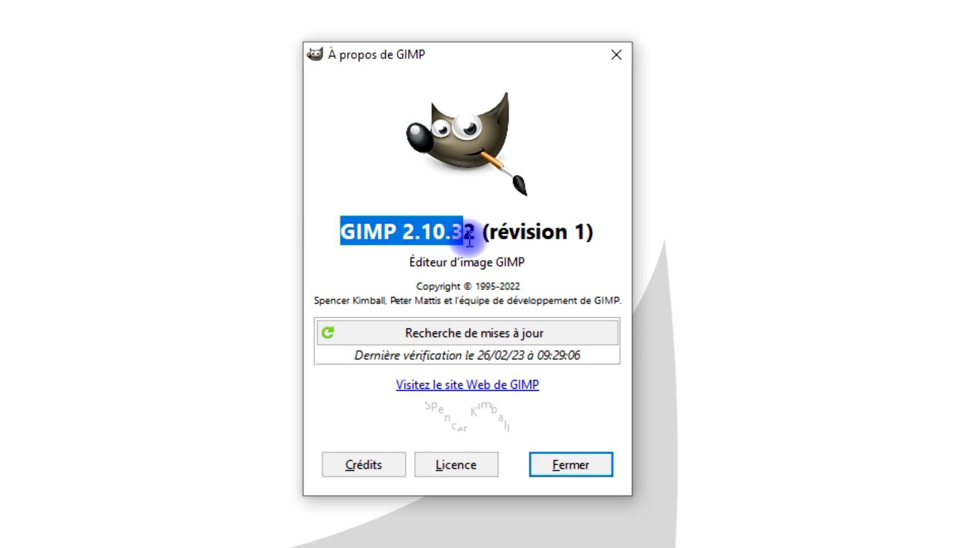
left_click(618, 52)
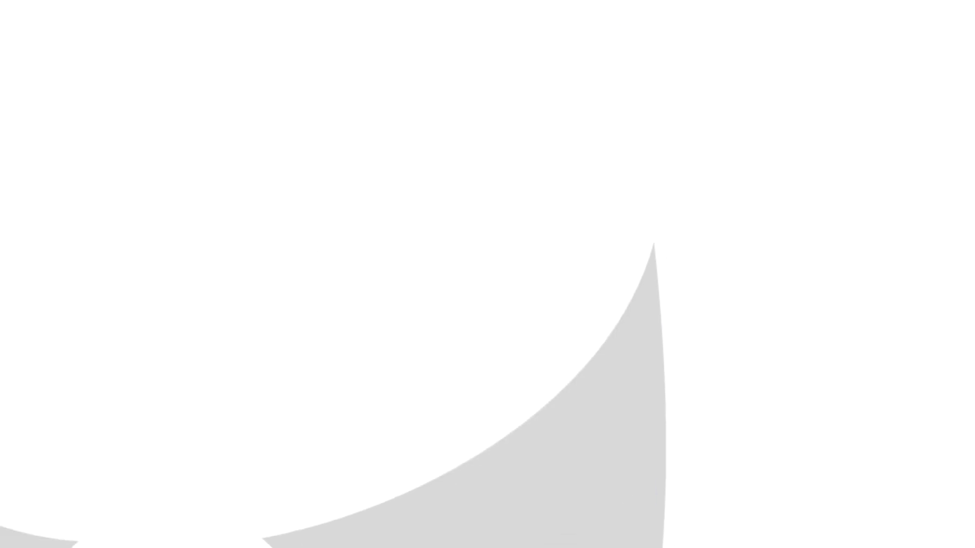
left_click(40, 39)
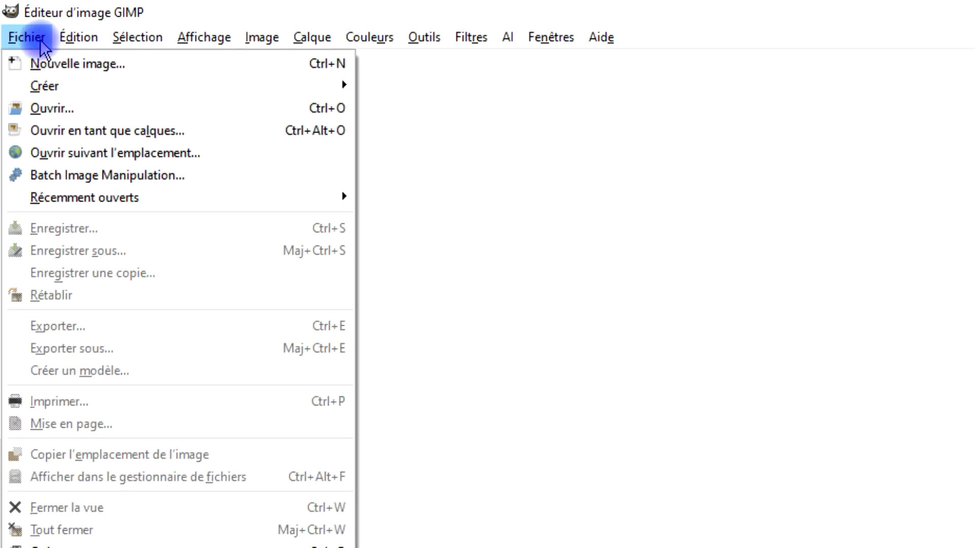
left_click(39, 113)
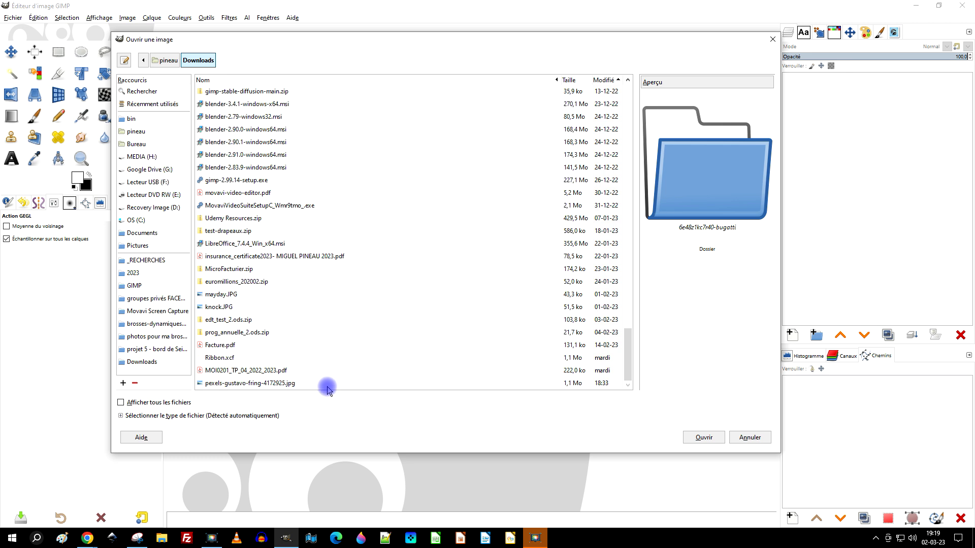
left_click(327, 386)
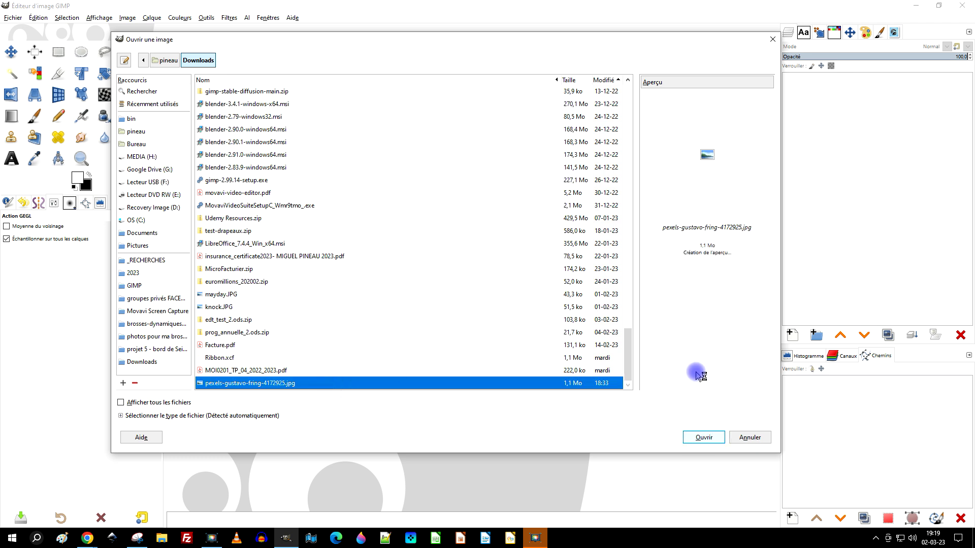
left_click(703, 437)
Step: Duplicate the photo layer and lower the copy's Exposure to about -3.58
left_click(887, 335)
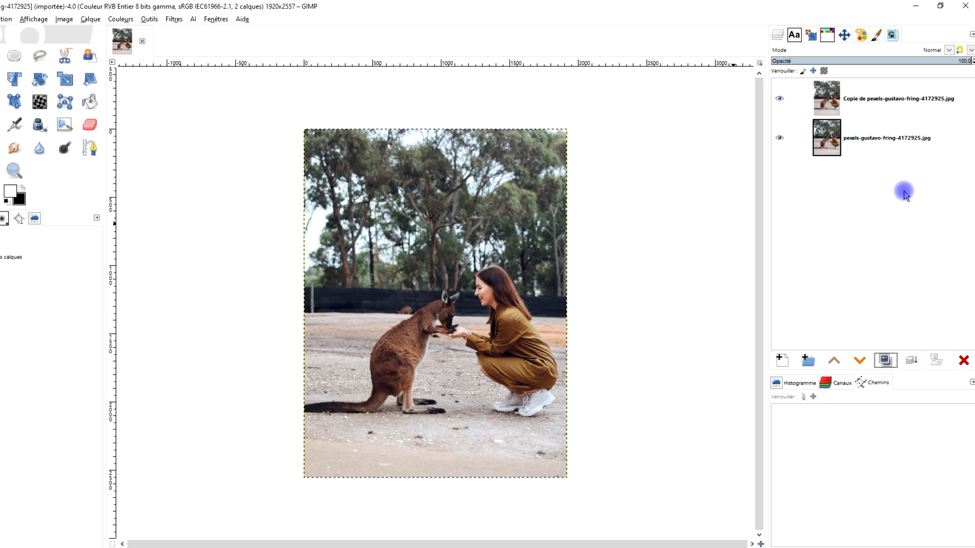
left_click(889, 124)
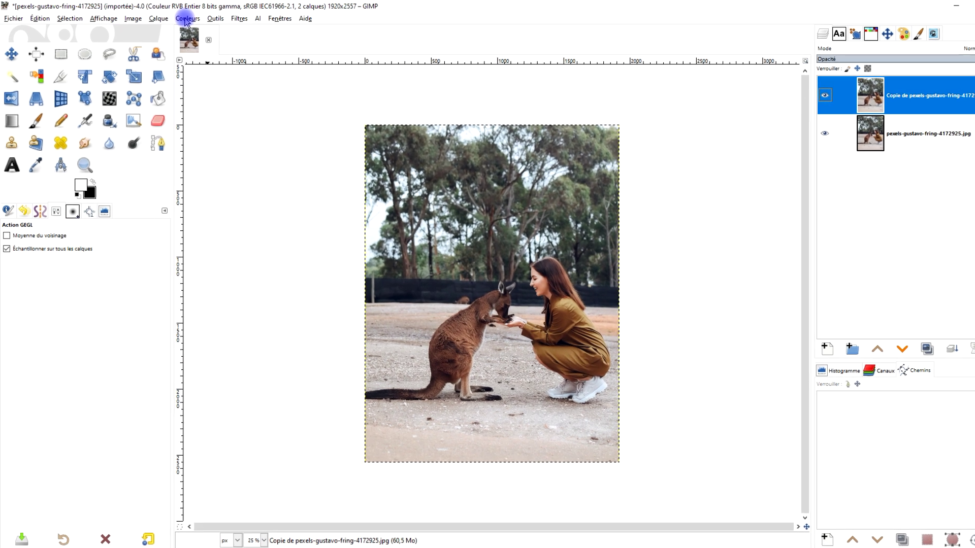
left_click(209, 20)
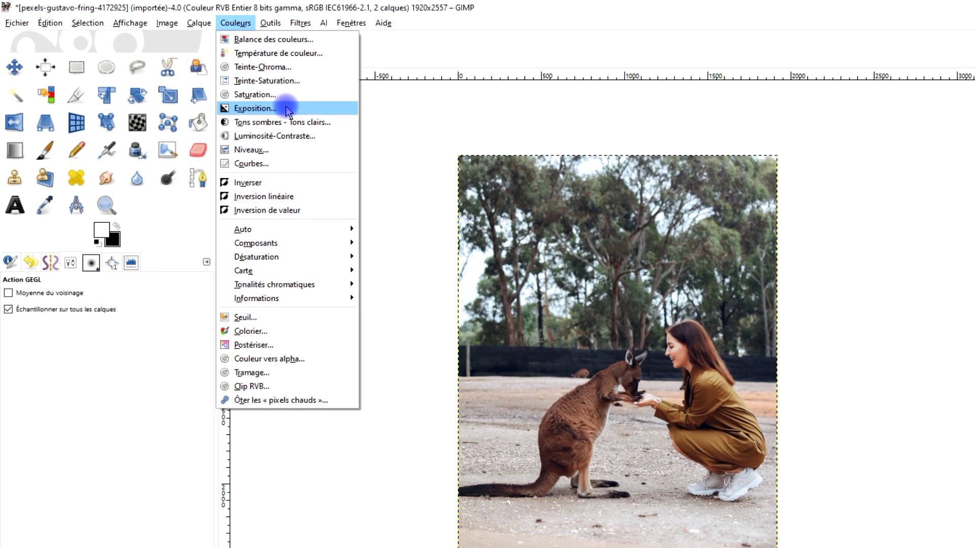
left_click(231, 96)
mouse_move(190, 200)
left_mouse_down()
mouse_move(147, 200)
mouse_move(252, 205)
left_mouse_up()
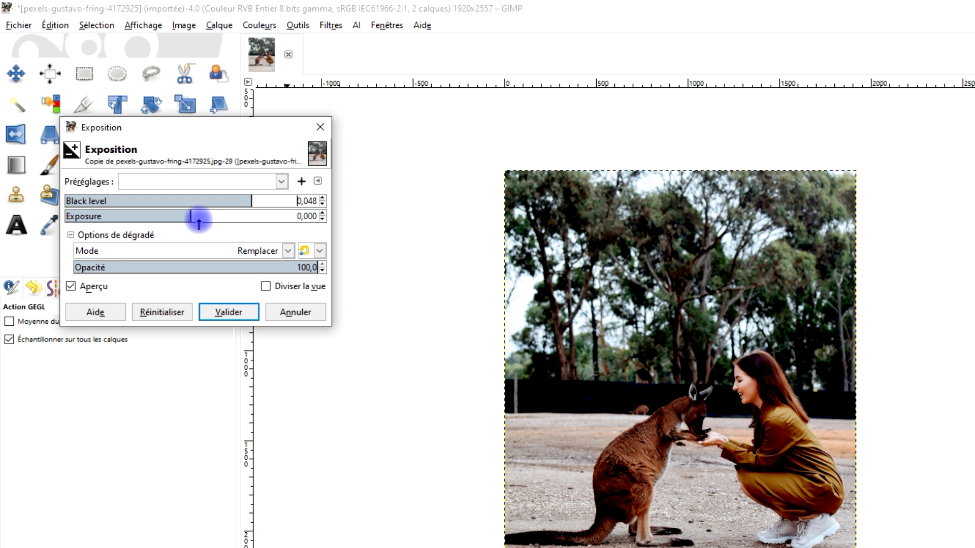
left_click_drag(192, 215, 165, 217)
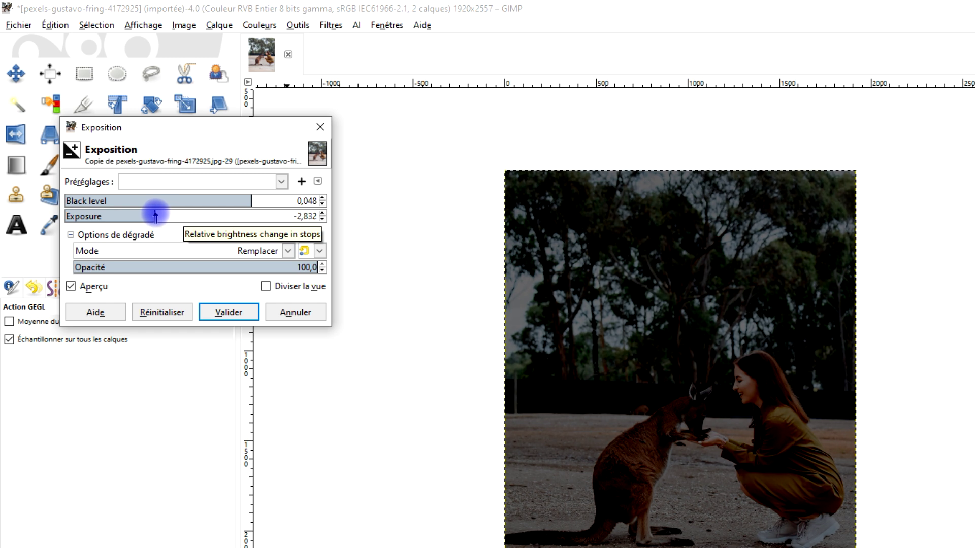
left_click_drag(155, 216, 153, 215)
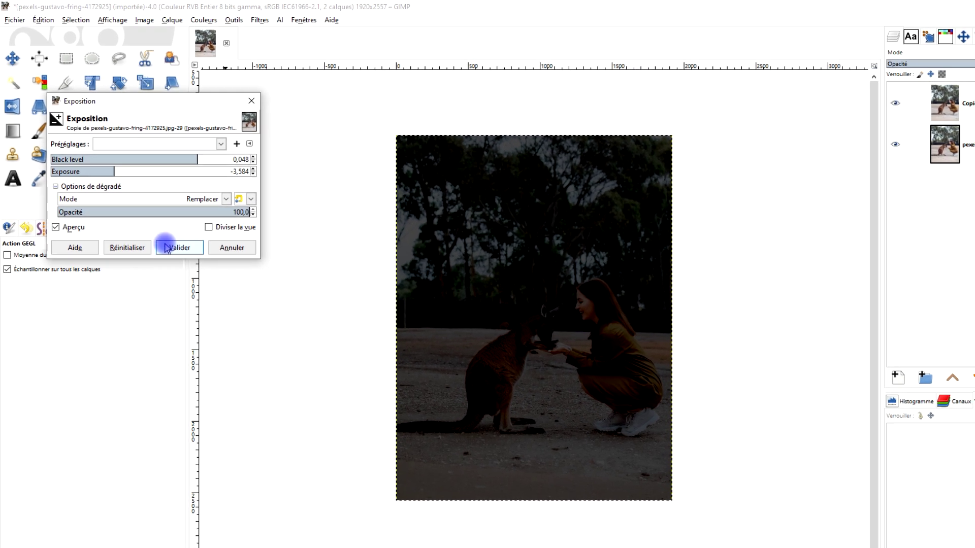
Step: Apply the exposure darkening and hide the darkened copy layer
left_click(166, 248)
left_click(913, 148)
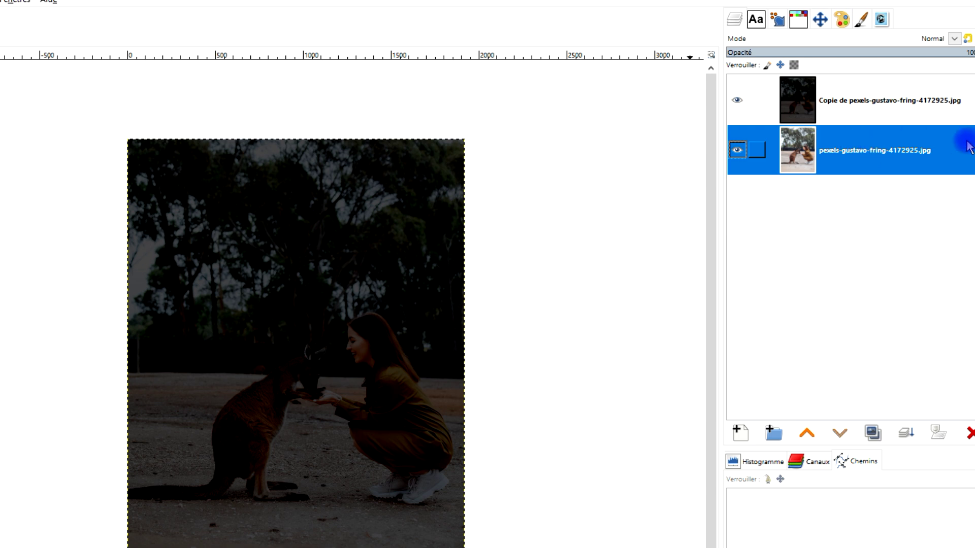
left_click(736, 100)
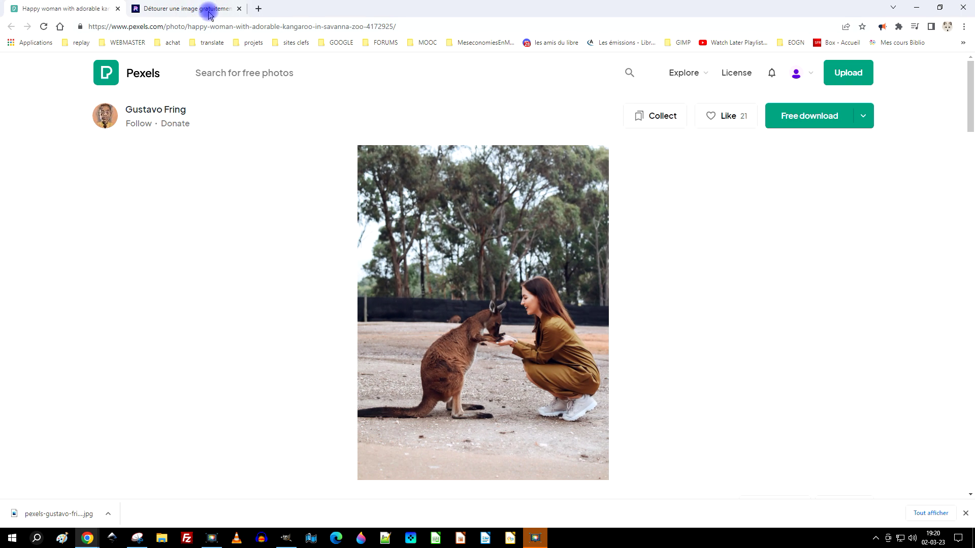
Step: Download the background-free kangaroo-and-woman cut-out from PhotoRoom
left_click(209, 10)
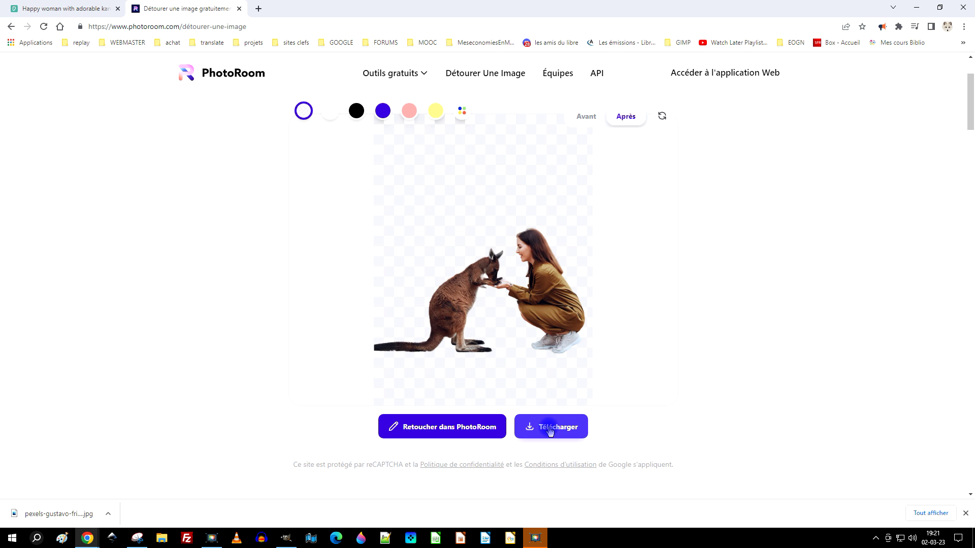
left_click(550, 431)
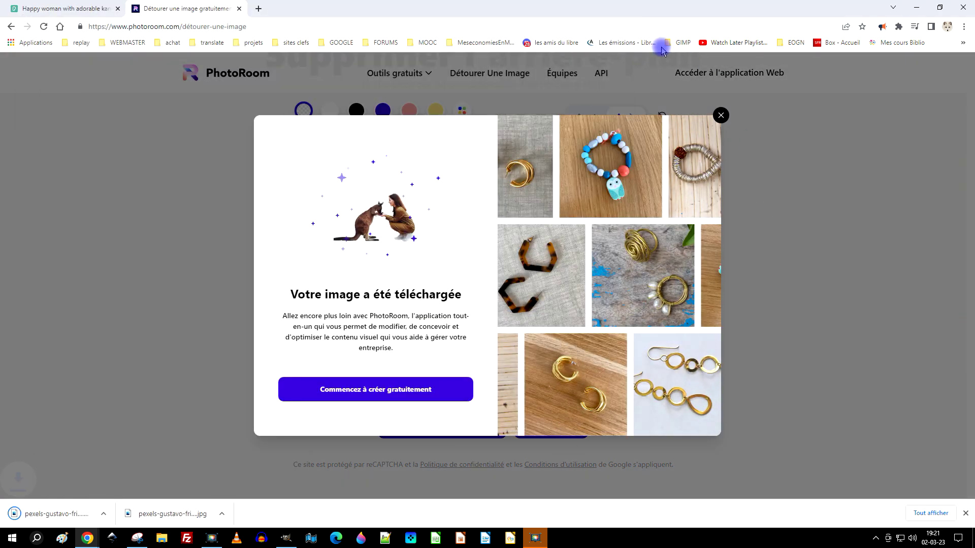
left_click(287, 538)
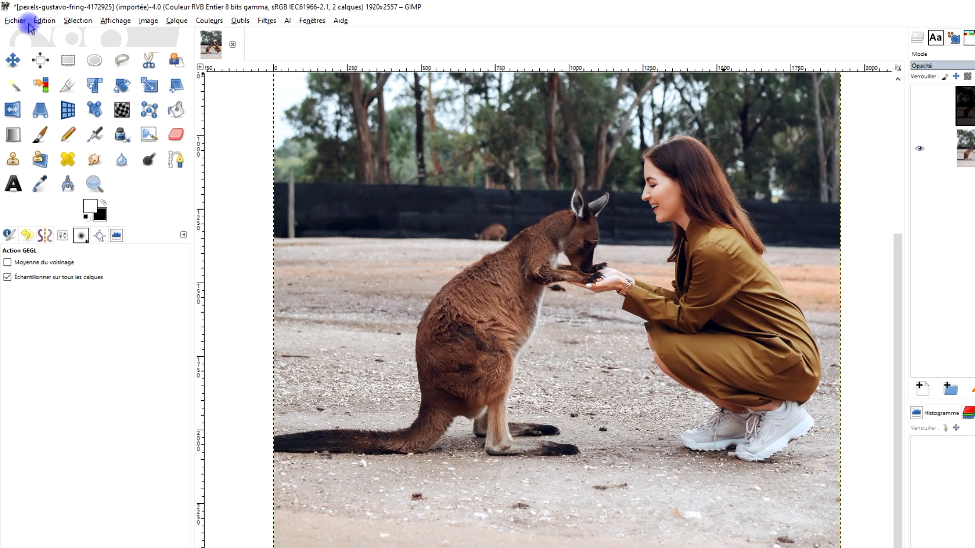
Step: Load the PhotoRoom cut-out png into GIMP with Open as Layers
left_click(23, 23)
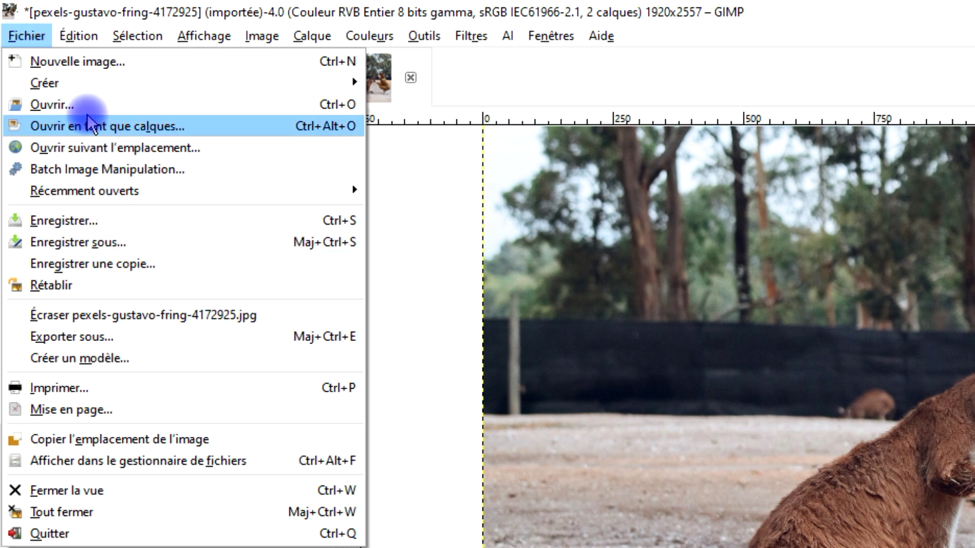
left_click(91, 125)
left_click(572, 414)
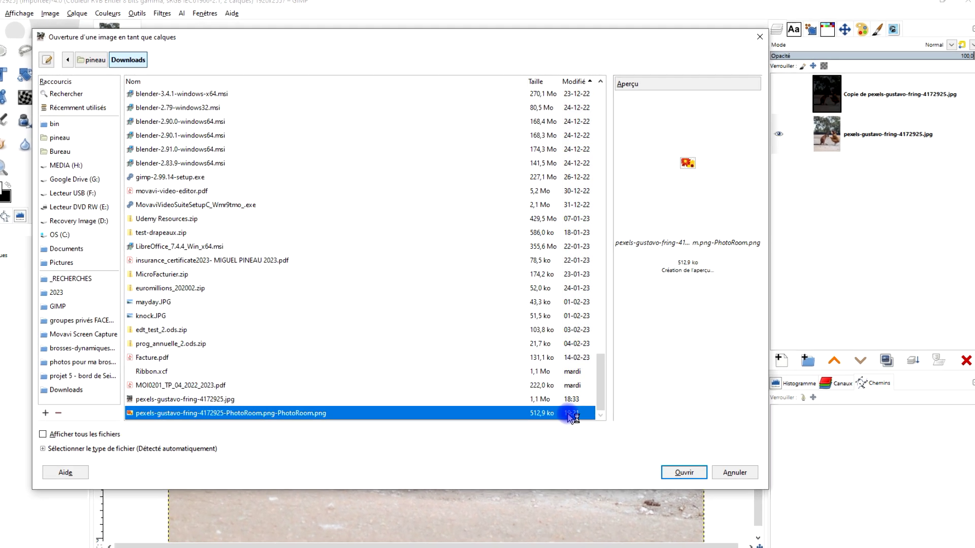
left_click(681, 473)
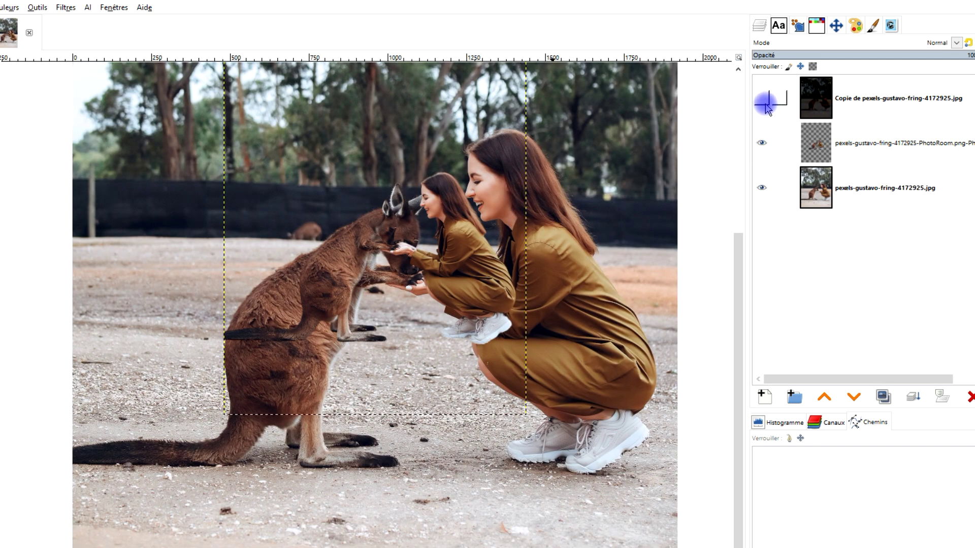
Step: Show the darkened copy again, move the cut-out above it, and select the cut-out
left_click(766, 103)
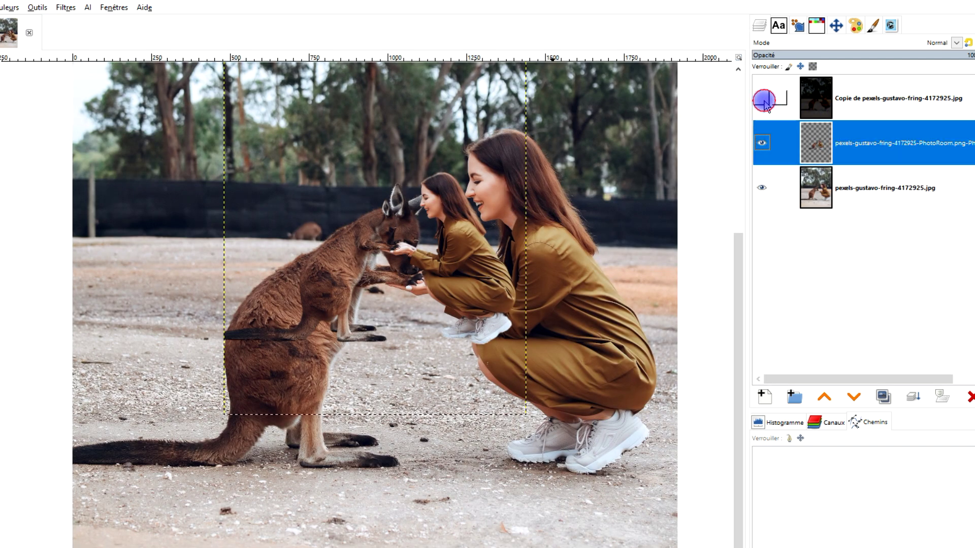
left_click(823, 397)
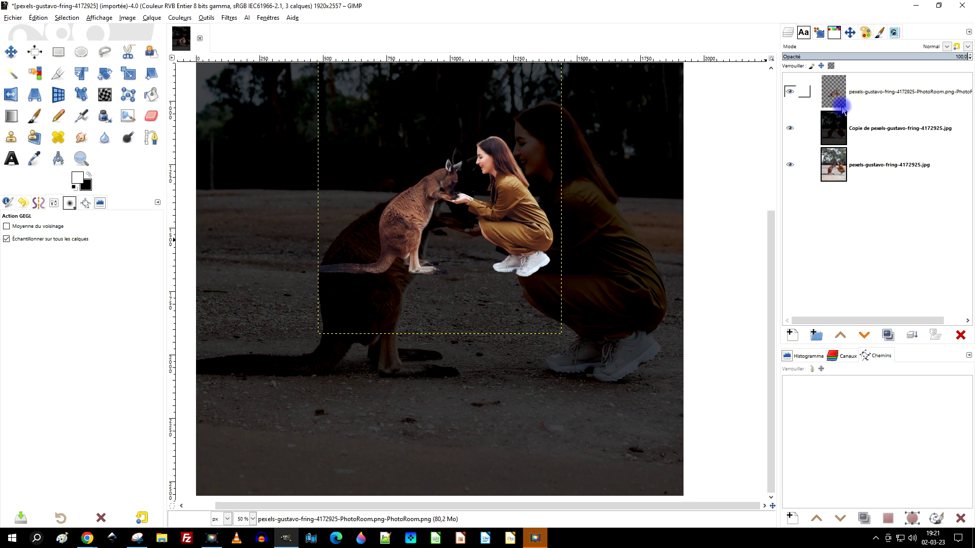
left_click(839, 97)
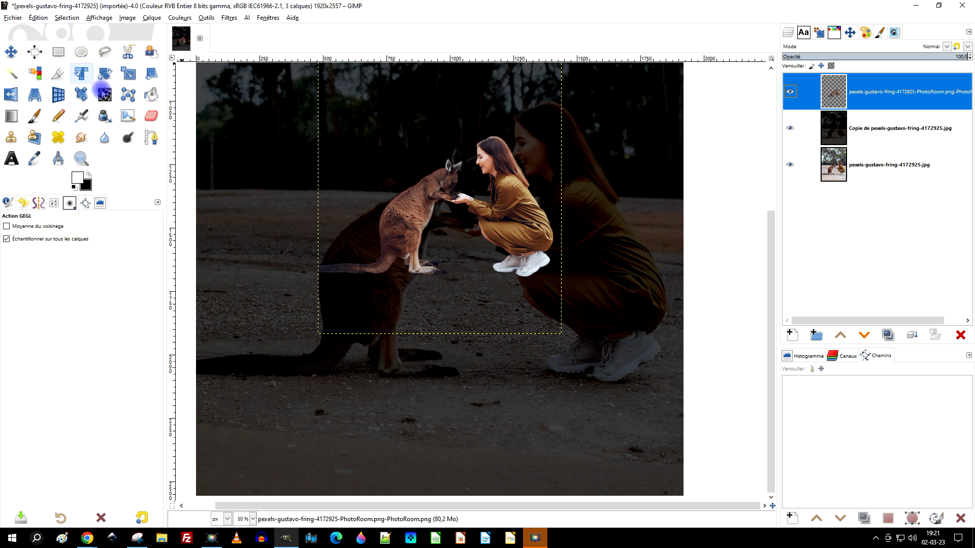
Step: Scale the cut-out around its centre, keeping proportions, to about 1915×2551 pixels
left_click(128, 74)
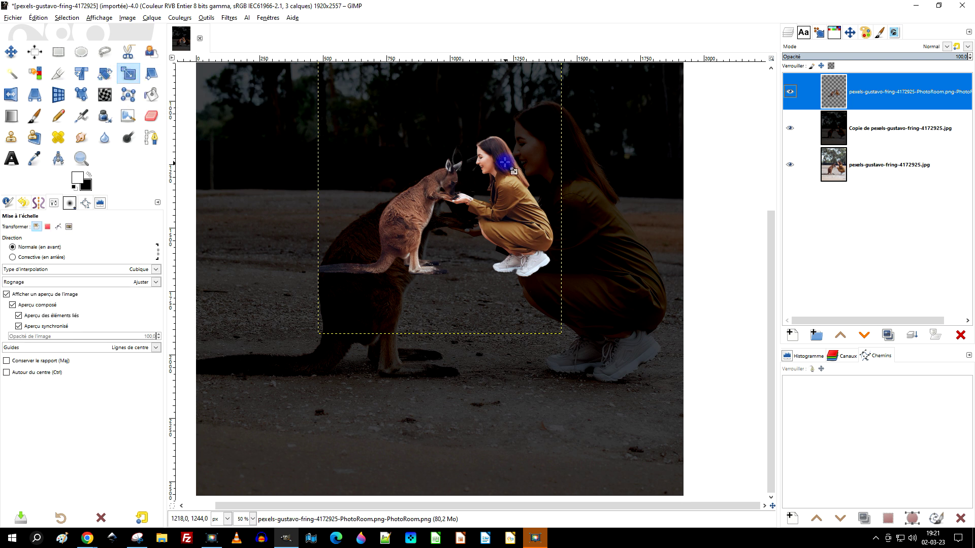
left_click(499, 156)
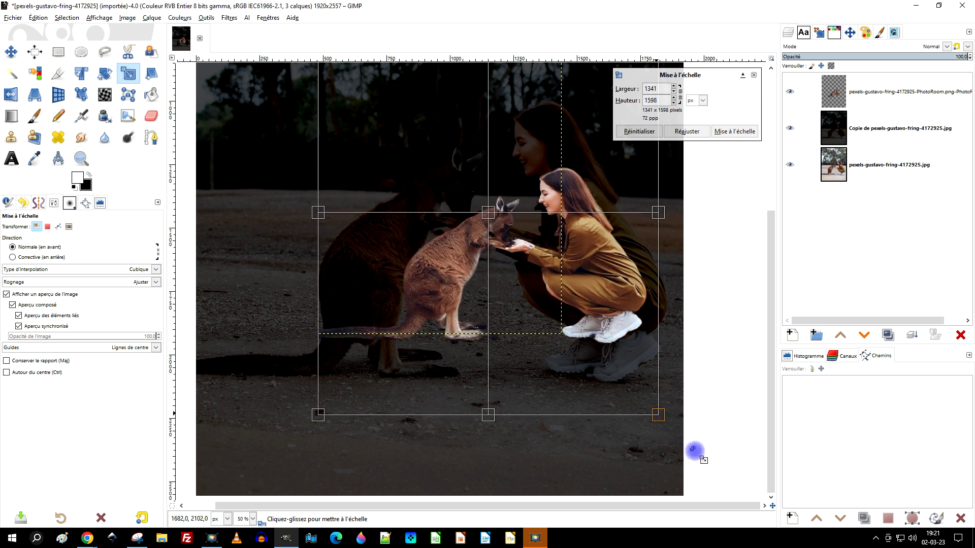
left_click_drag(562, 334, 675, 451)
left_click(640, 131)
left_click(680, 93)
left_click(20, 375)
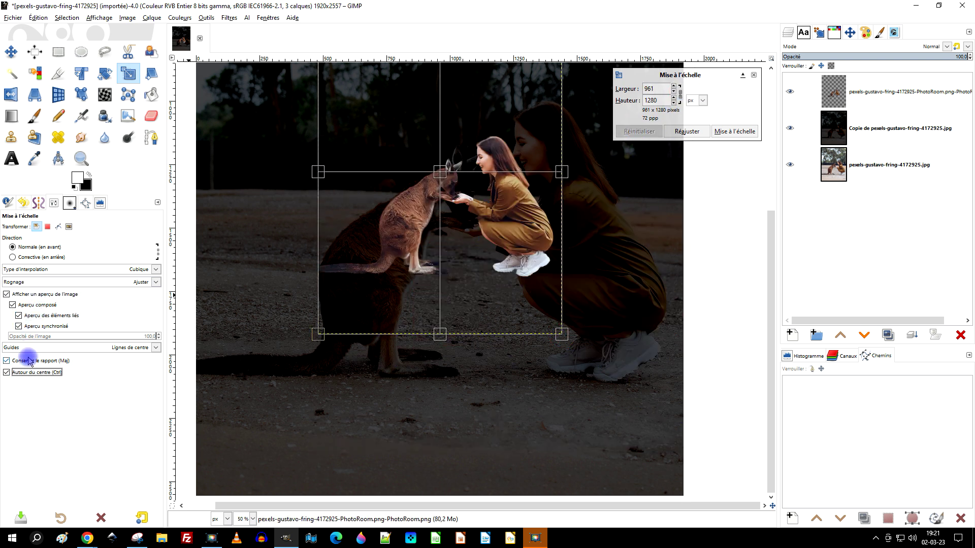
left_click_drag(563, 336, 784, 510)
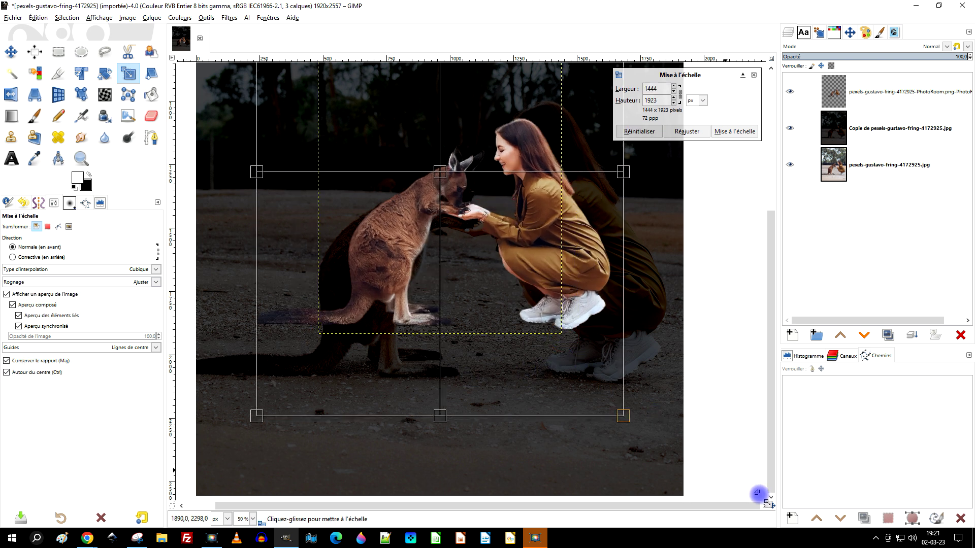
scroll(671, 365, "down", 3)
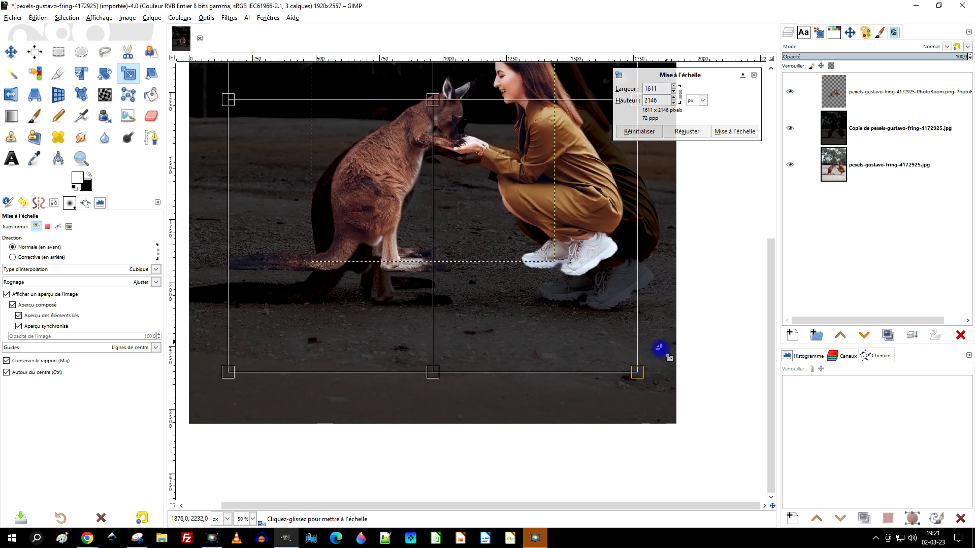
left_click_drag(638, 372, 735, 461)
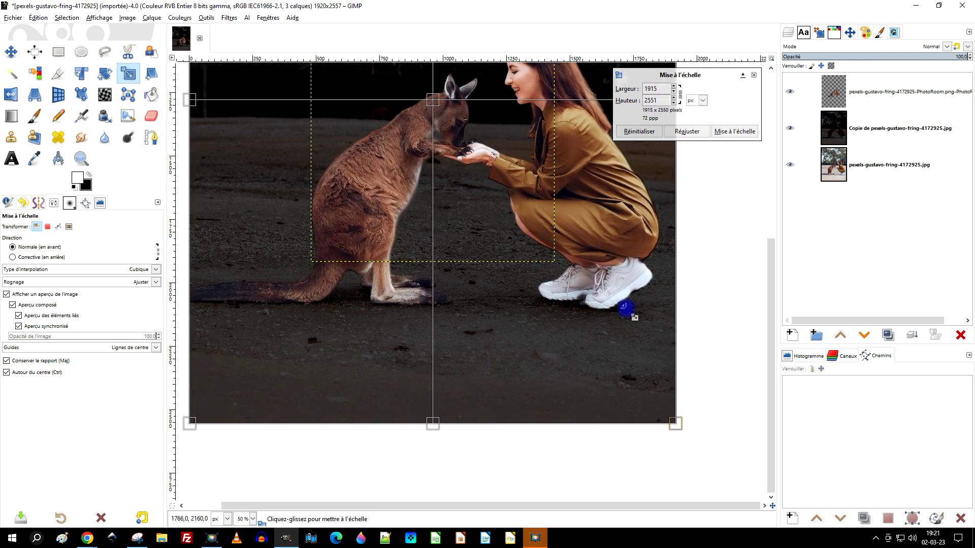
scroll(615, 372, "up", 3)
scroll(615, 371, "up", 2)
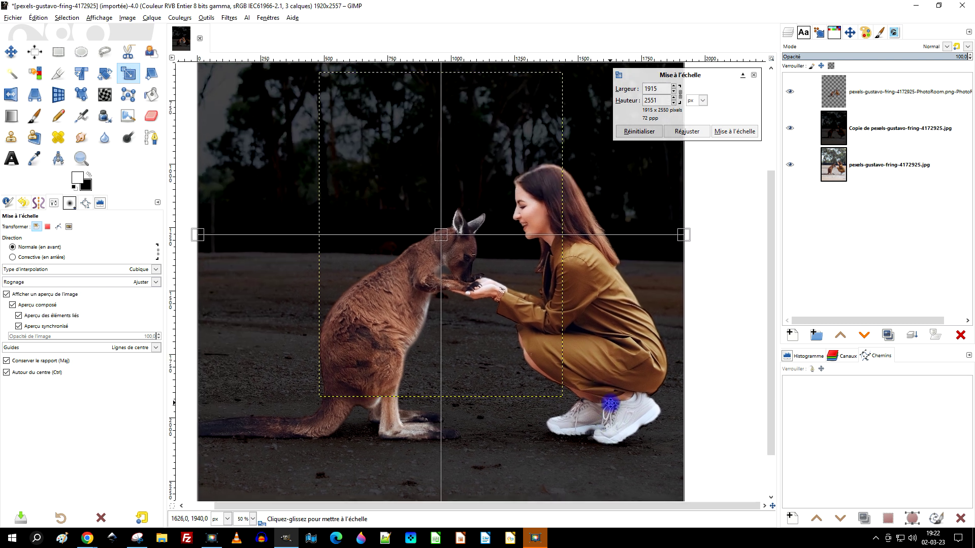
left_click(742, 132)
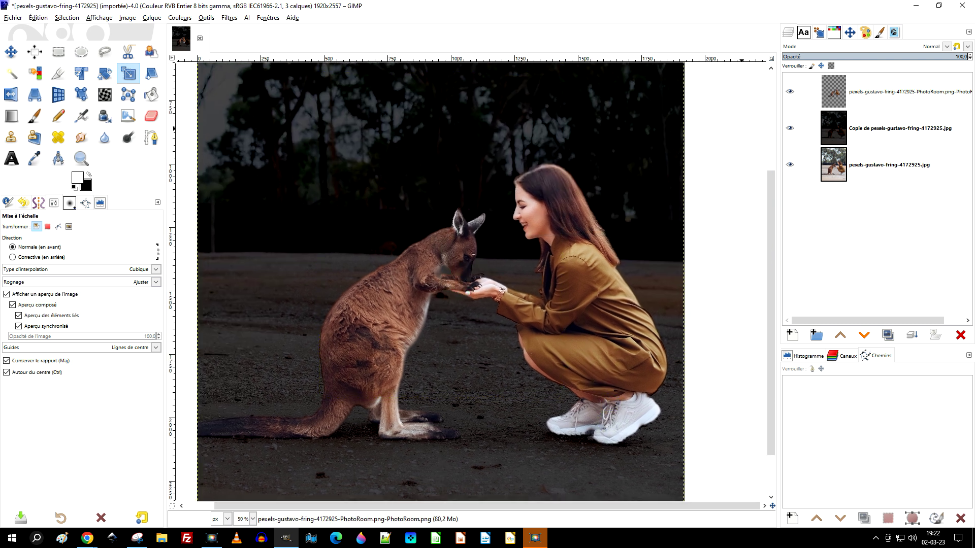
Step: Rename the top cut-out layer to 'détouré kangourou'
double_click(908, 91)
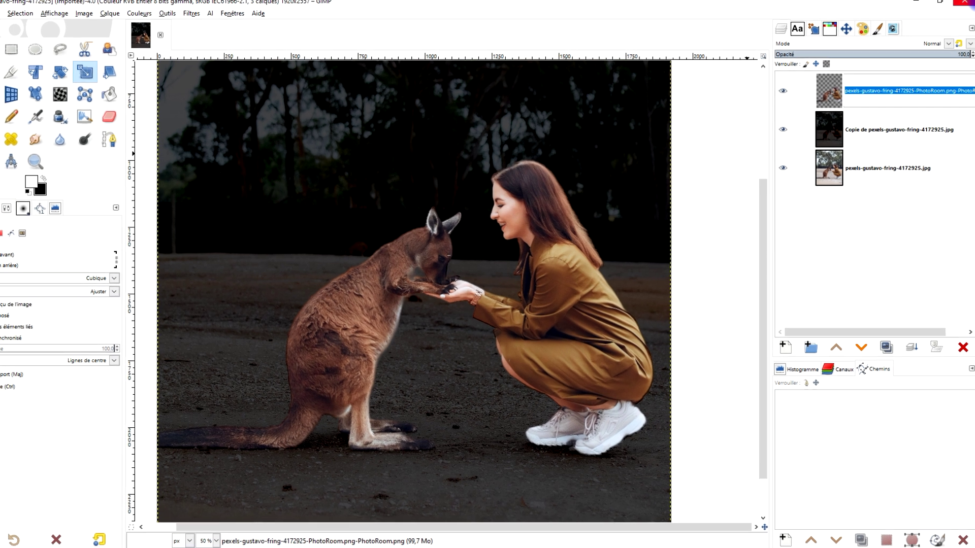
type("détouré")
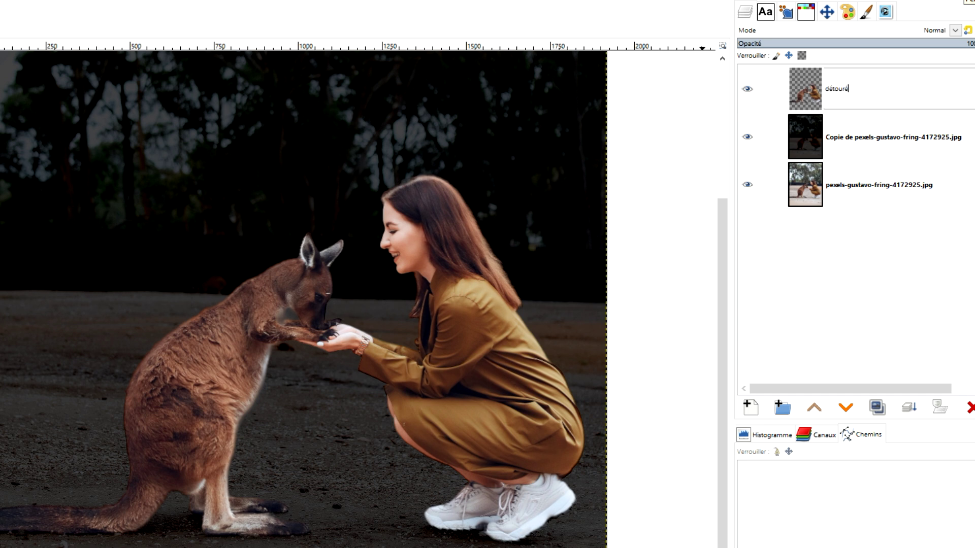
key("Return")
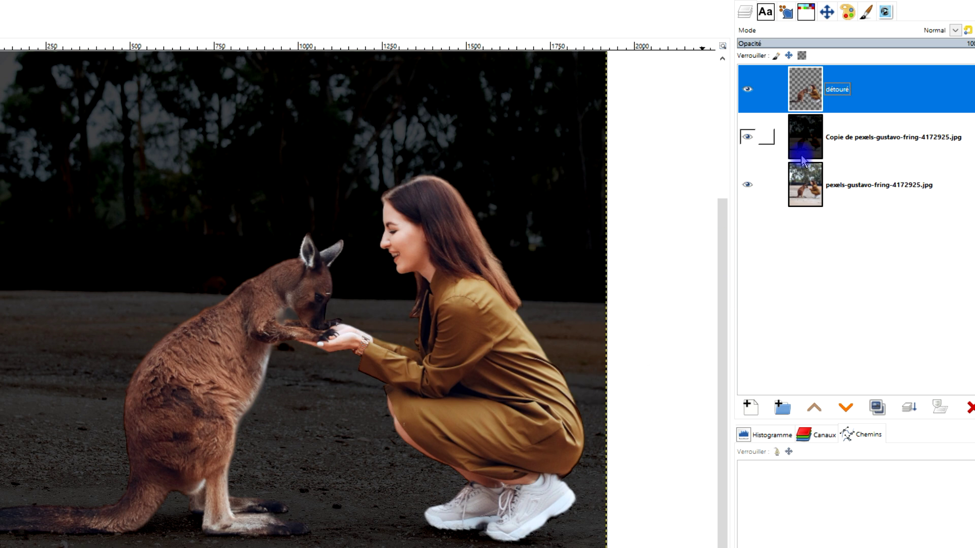
double_click(842, 96)
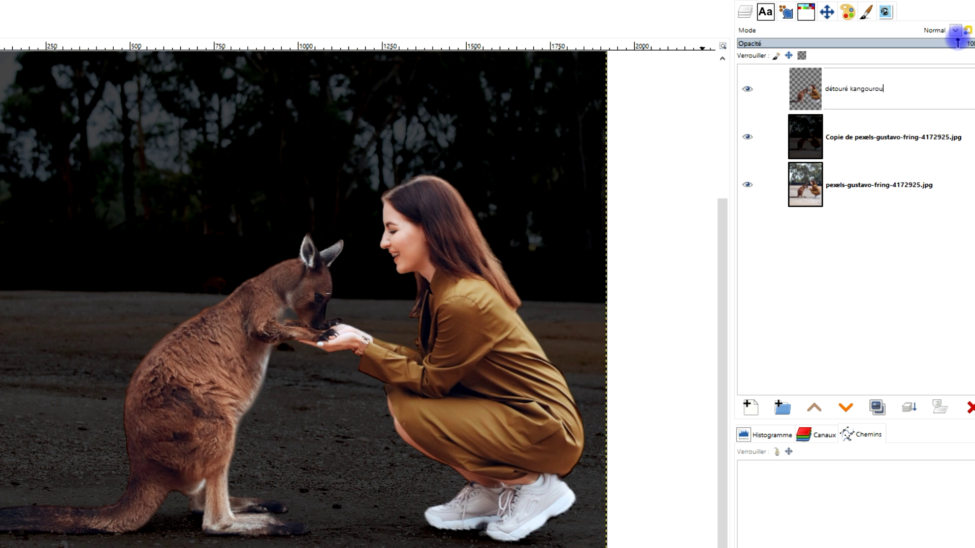
key("Return")
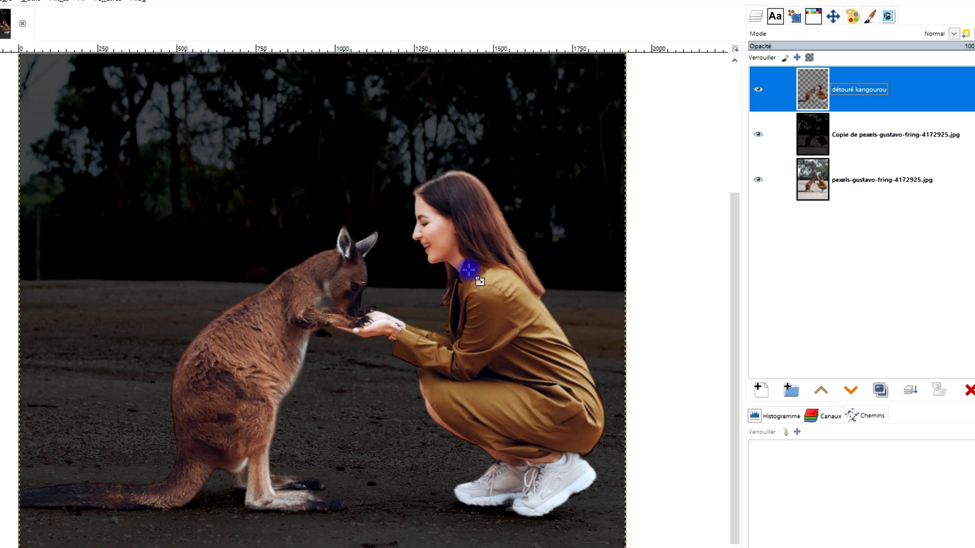
Step: Draw a Free Select outline around the woman in the cut-out layer
scroll(409, 325, "up", 2)
scroll(452, 206, "up", 2)
scroll(689, 104, "up", 2)
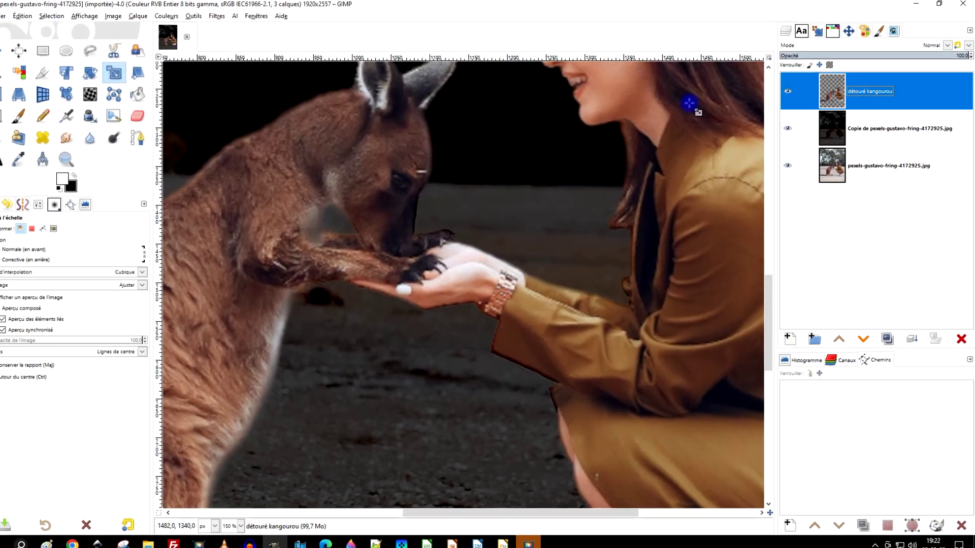
key("f")
scroll(464, 217, "up", 2)
left_click_drag(512, 176, 495, 217)
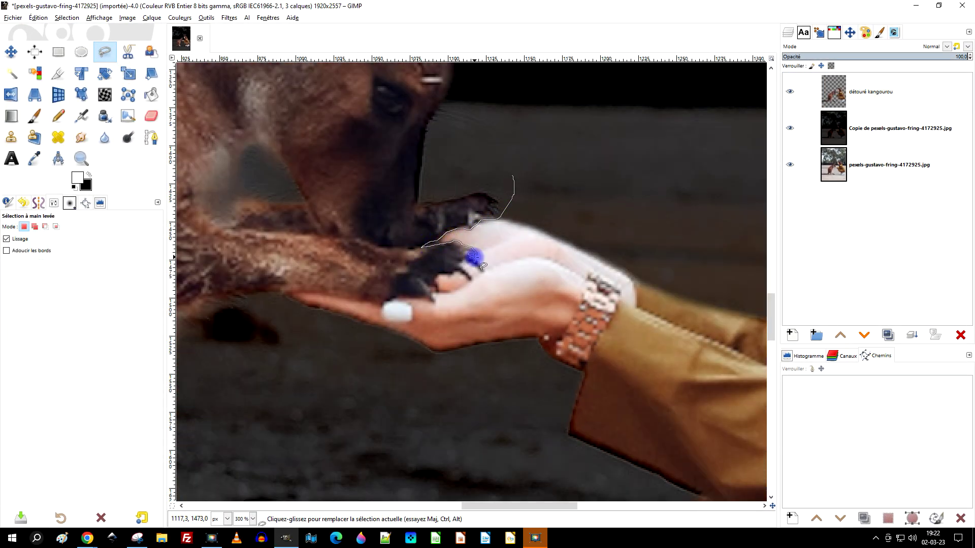
left_click_drag(436, 301, 282, 293)
scroll(282, 294, "down", 5)
left_click(500, 348)
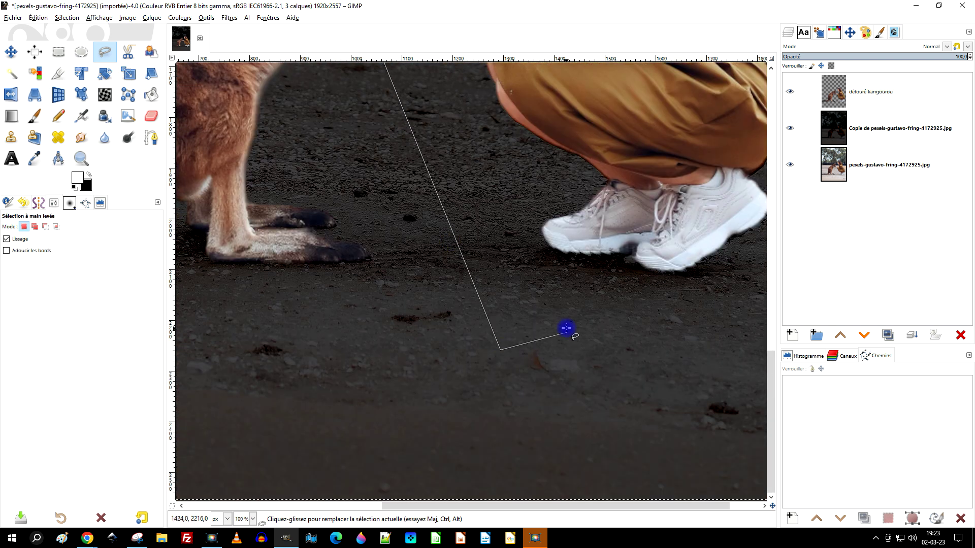
scroll(568, 328, "down", 3)
scroll(494, 207, "up", 2)
key("Return")
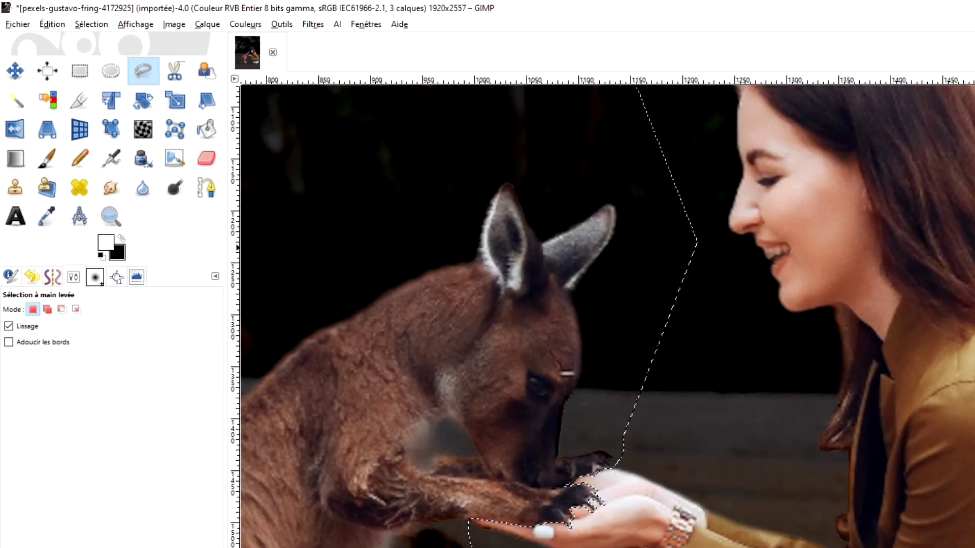
Step: Cut the selected woman and paste her back as a floating selection
left_click(61, 34)
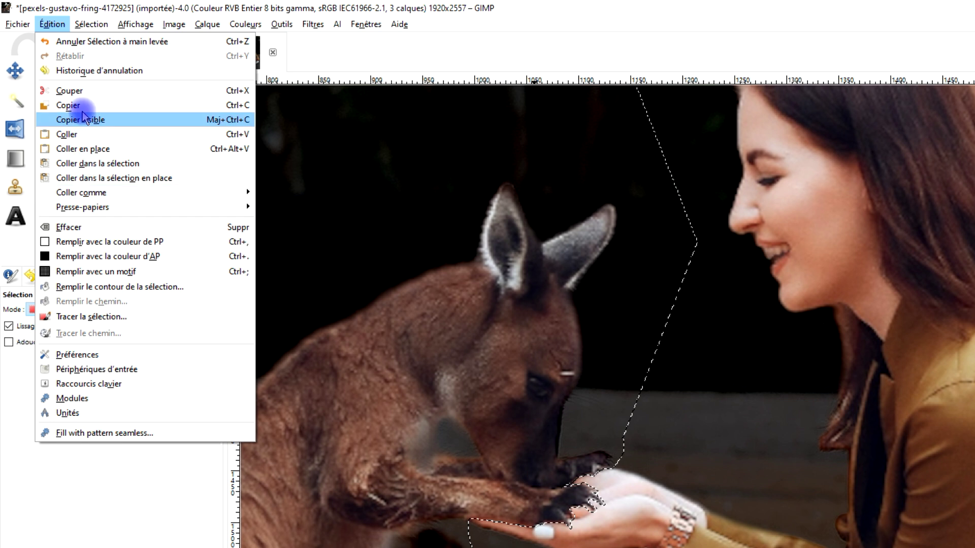
left_click(65, 89)
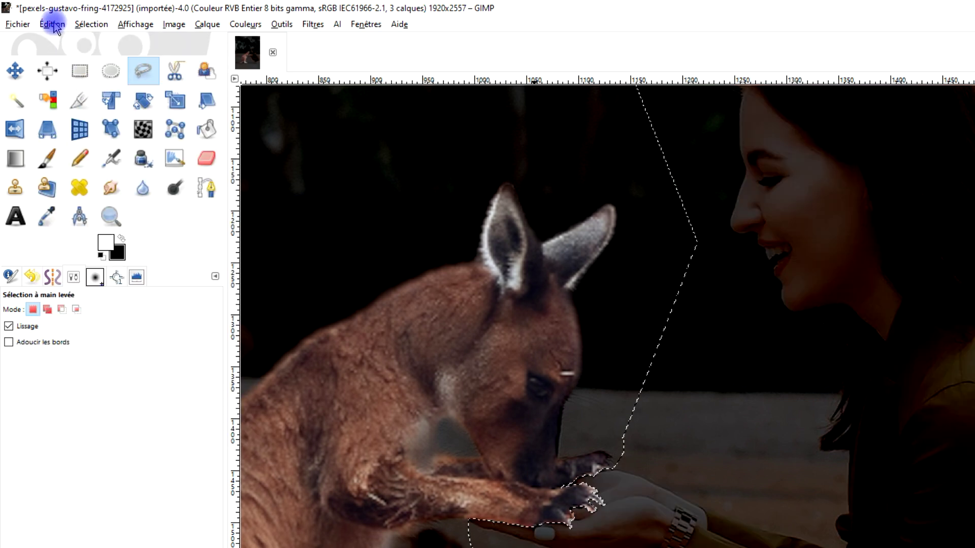
left_click(51, 24)
left_click(69, 134)
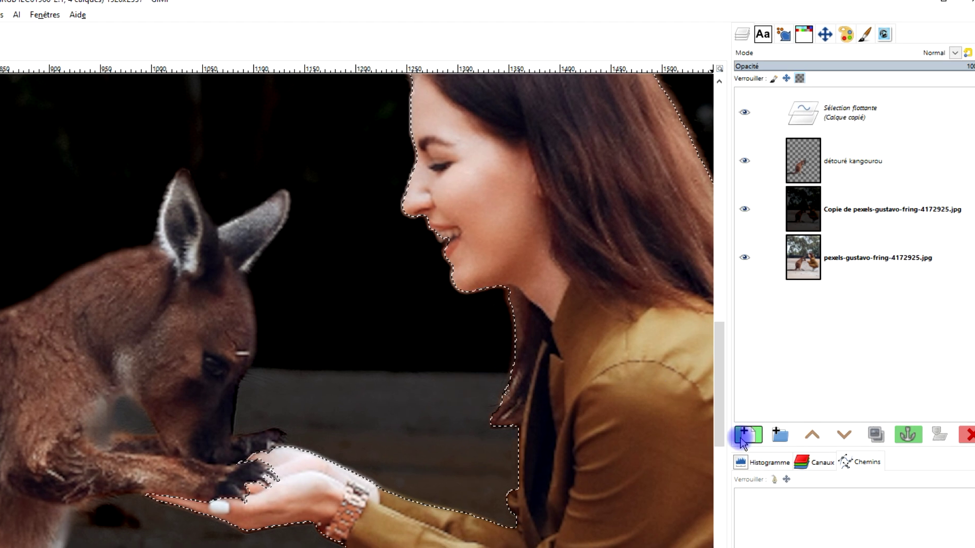
Step: Turn the pasted woman into a new layer named 'détouré femme'
left_click(743, 435)
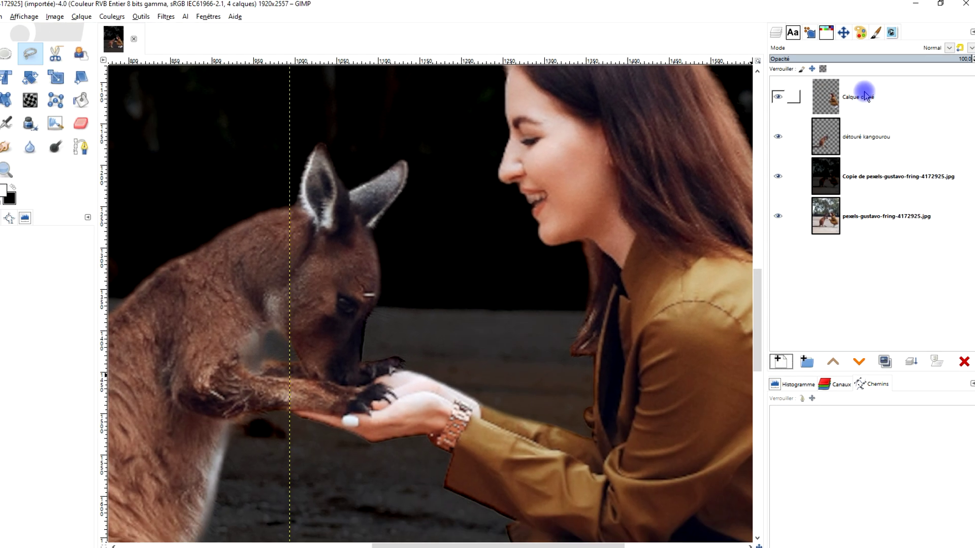
double_click(865, 97)
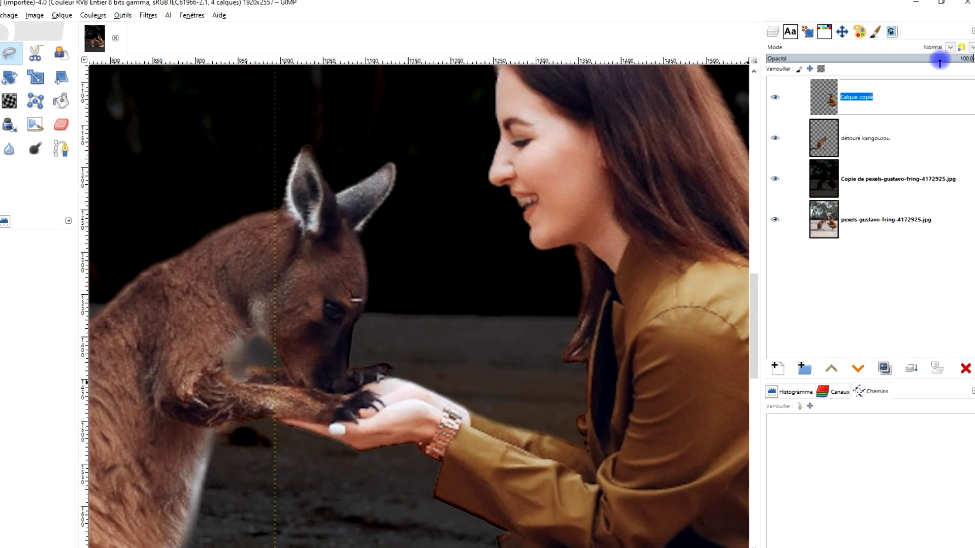
type("f")
type("emme")
key("Return")
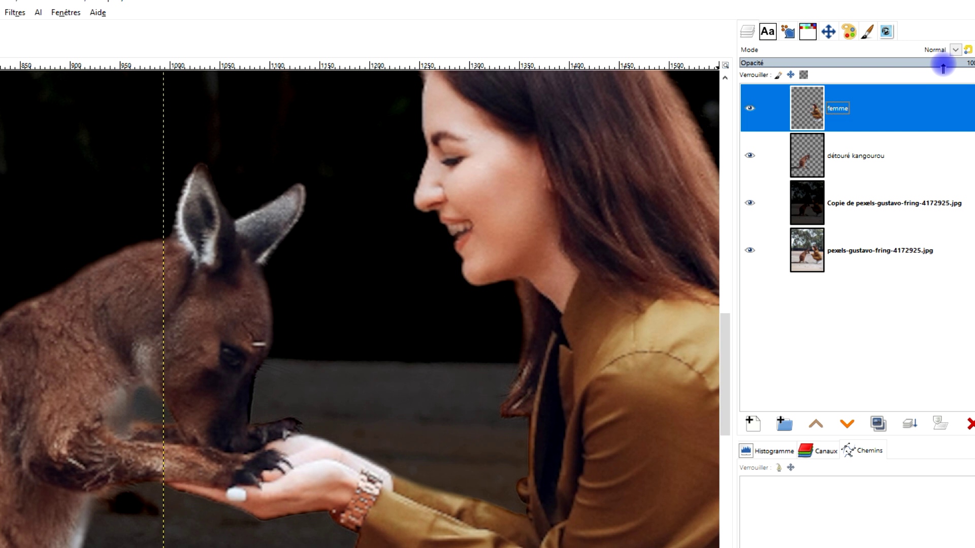
key("Return")
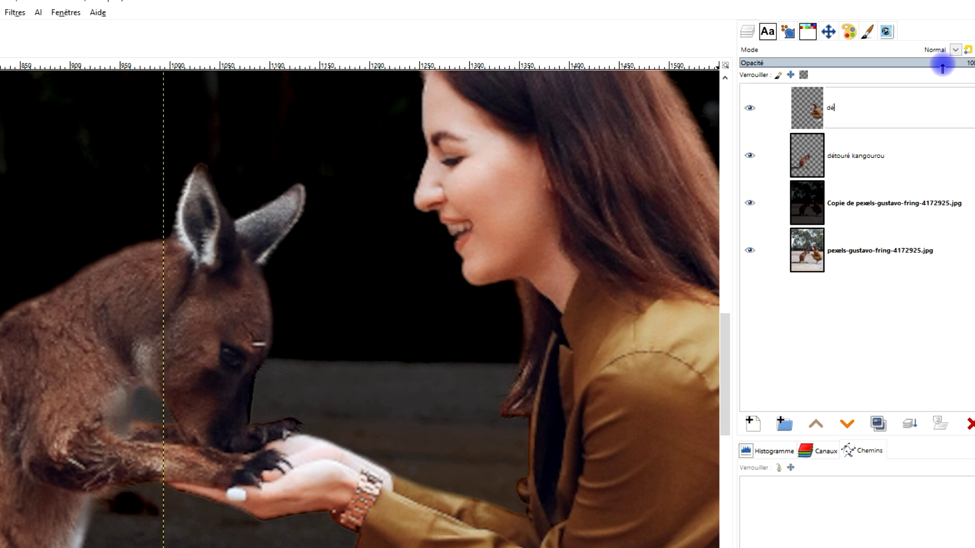
type("étouré")
key("Return")
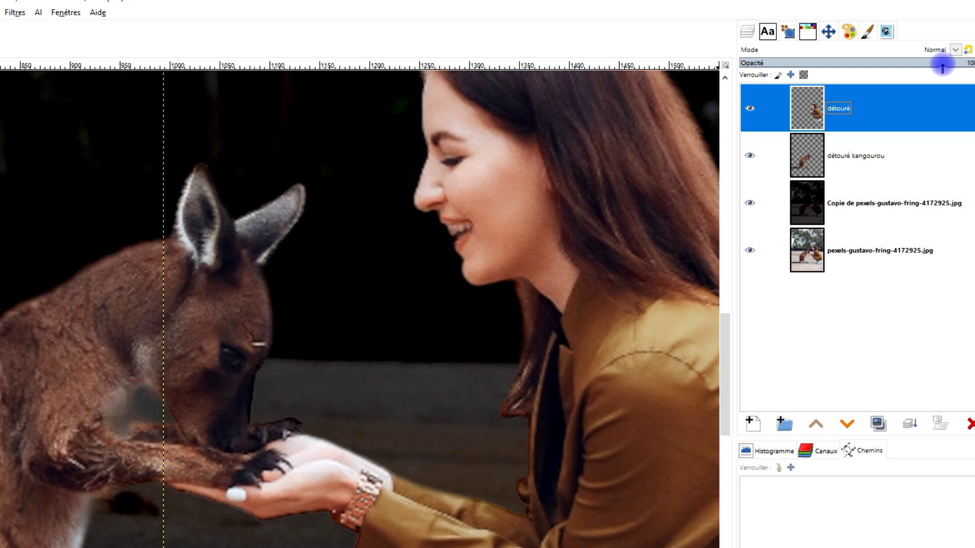
key("Return")
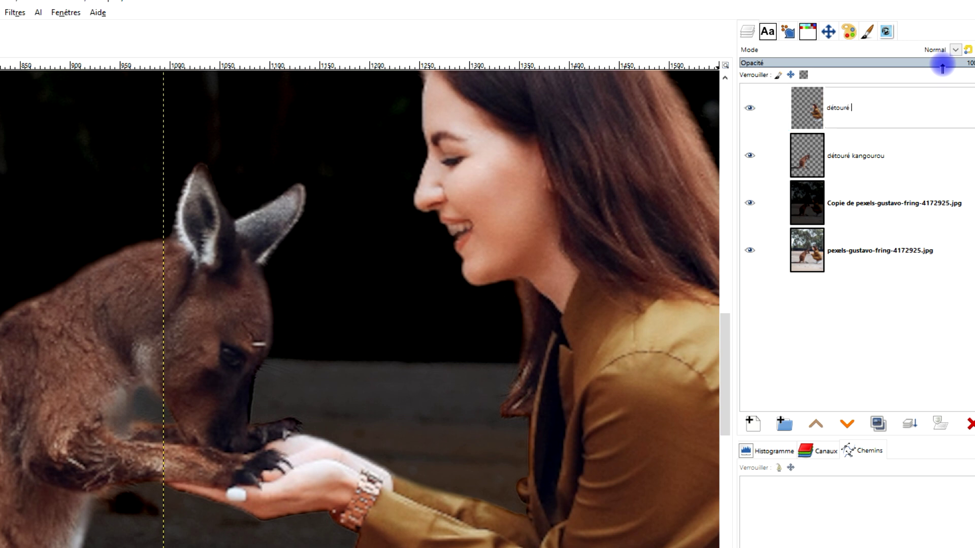
type("femme")
key("Return")
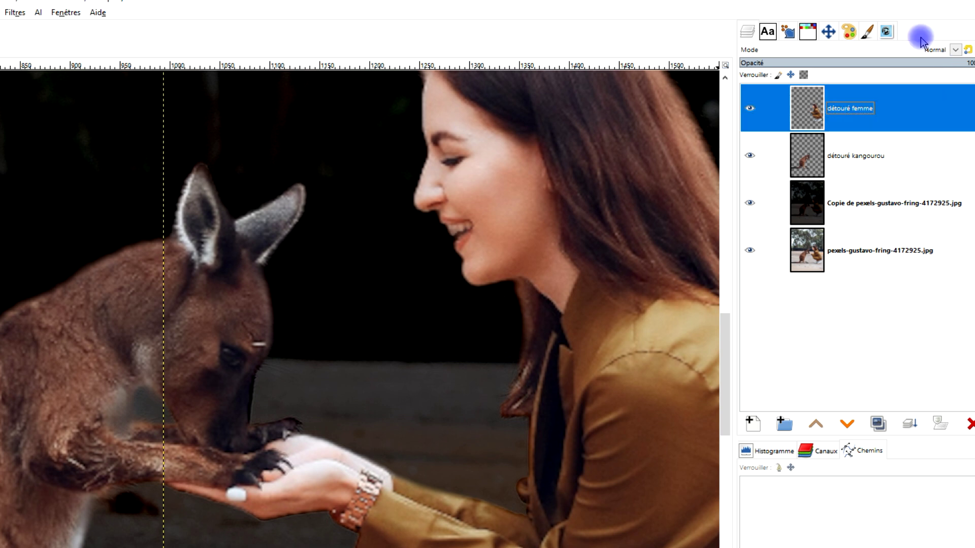
Step: Make 'détouré femme' match the image size, then select 'détouré kangourou'
right_click(811, 113)
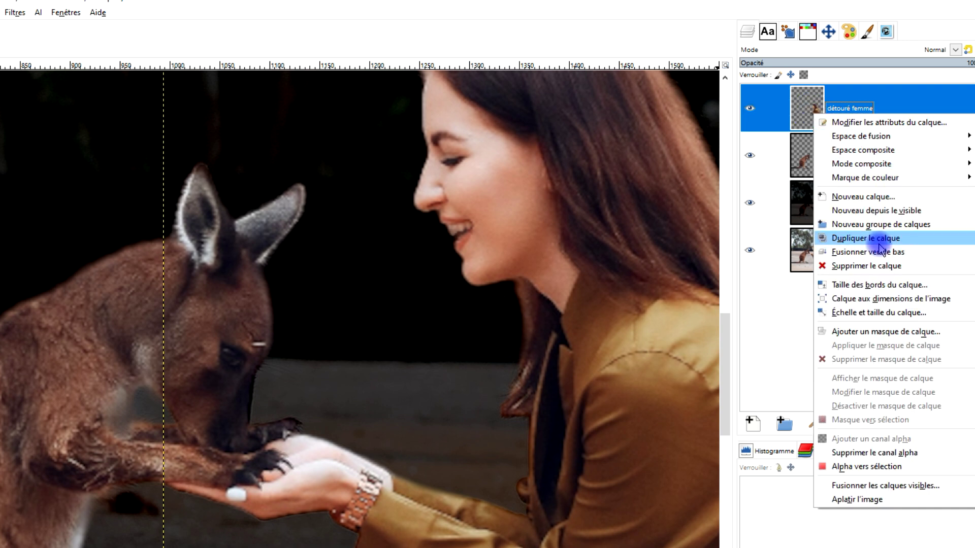
left_click(936, 299)
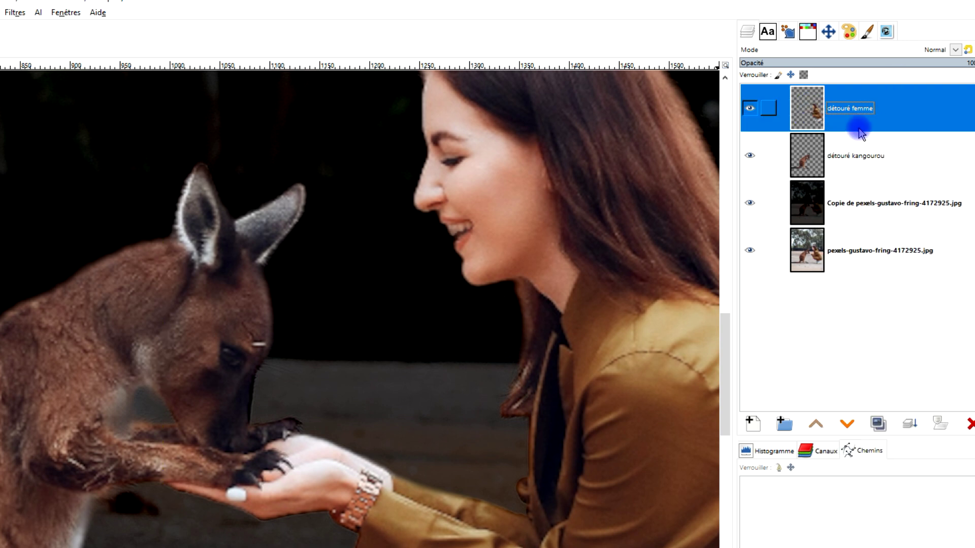
left_click(811, 151)
right_click(812, 151)
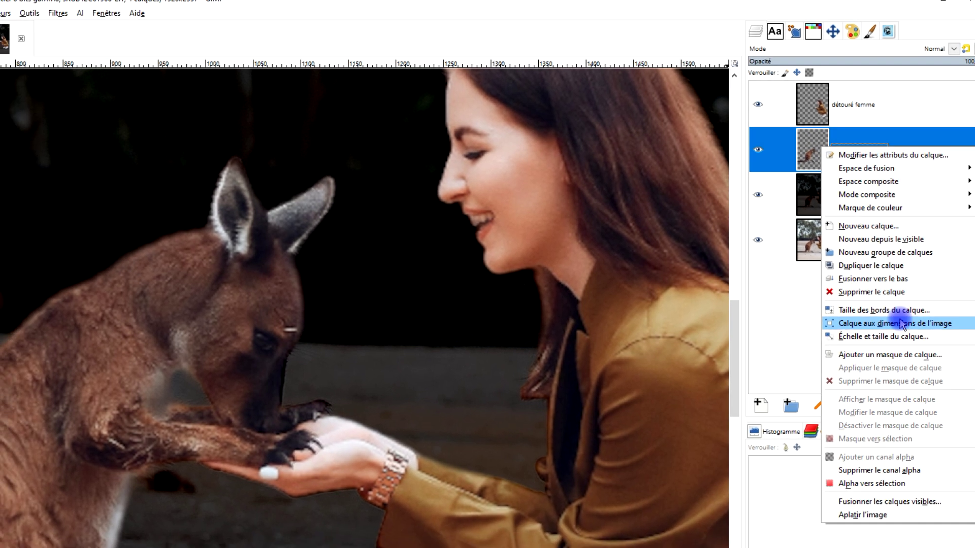
Step: Fit 'détouré kangourou' to the image size, then duplicate it, hide the copy and move it to the bottom
left_click(898, 338)
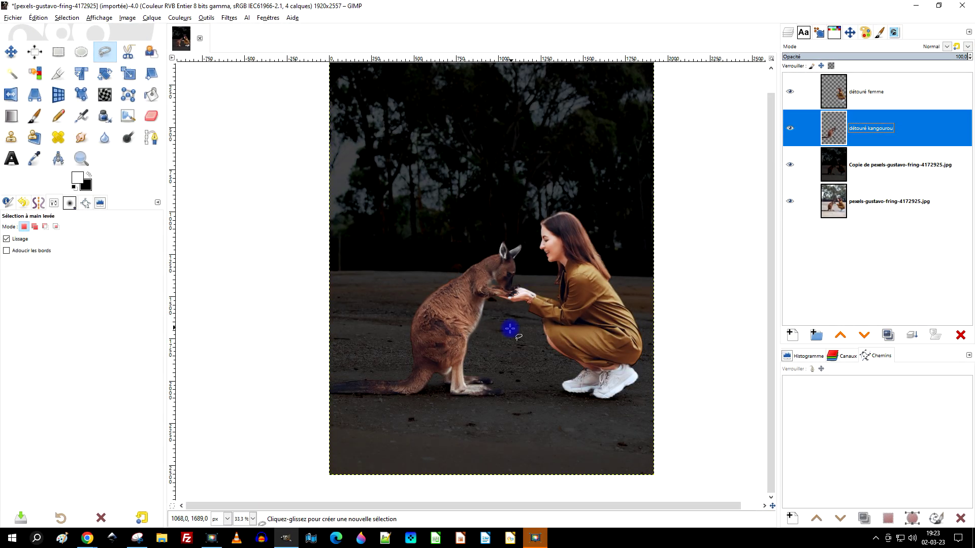
scroll(533, 269, "down", 2)
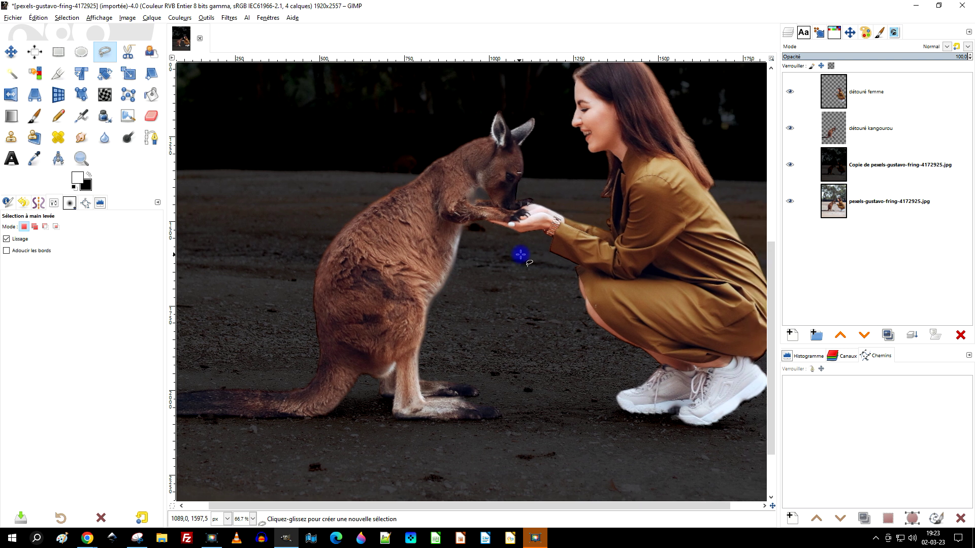
left_click(887, 335)
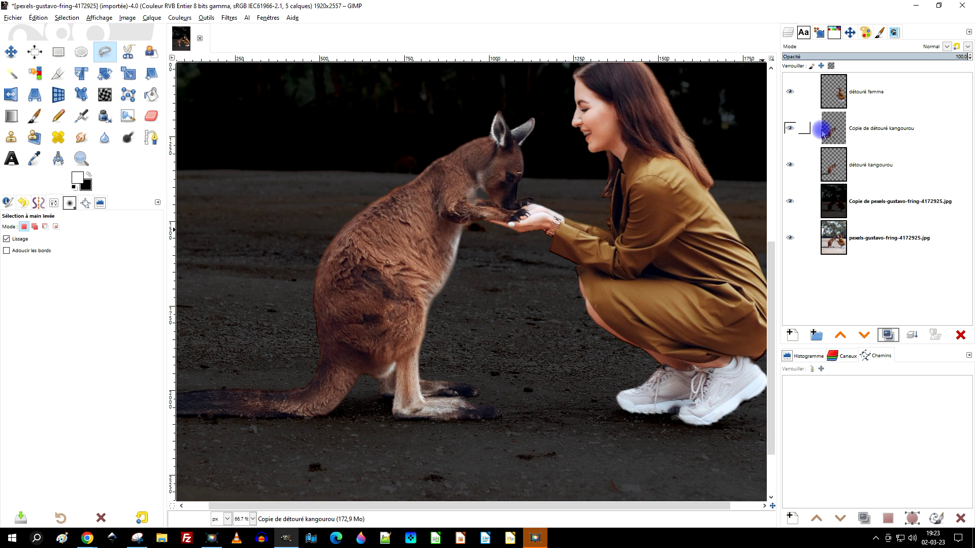
left_click(790, 128)
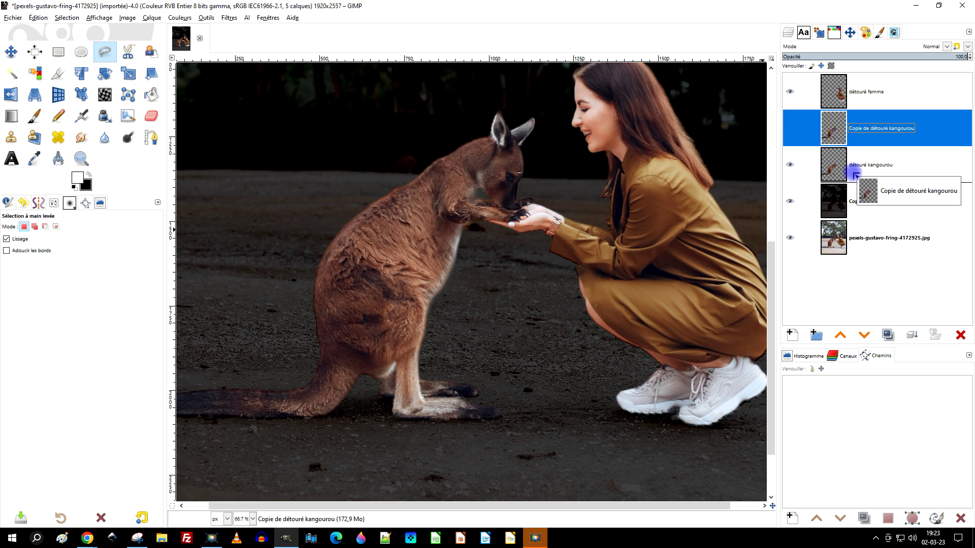
left_click_drag(835, 270, 835, 269)
left_click(838, 126)
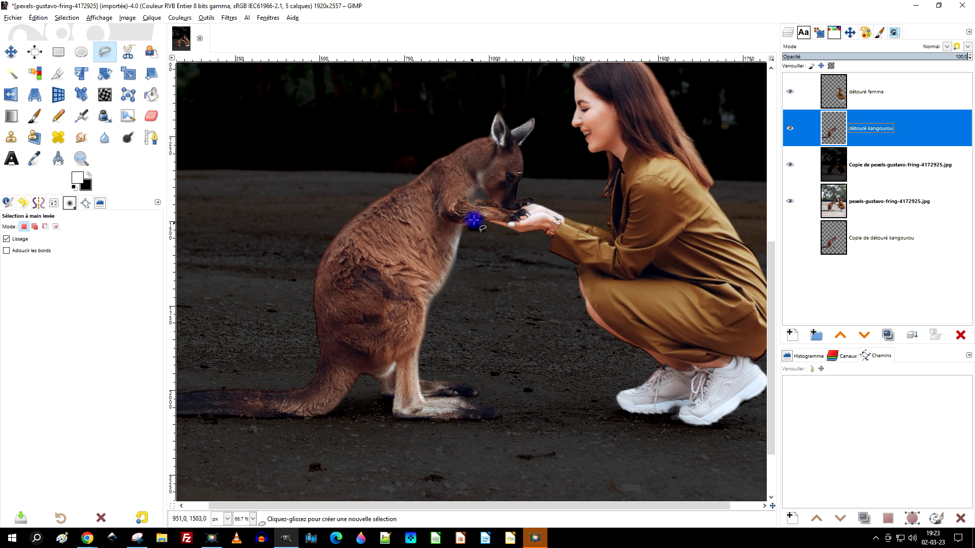
scroll(442, 236, "down", 1, "ctrl")
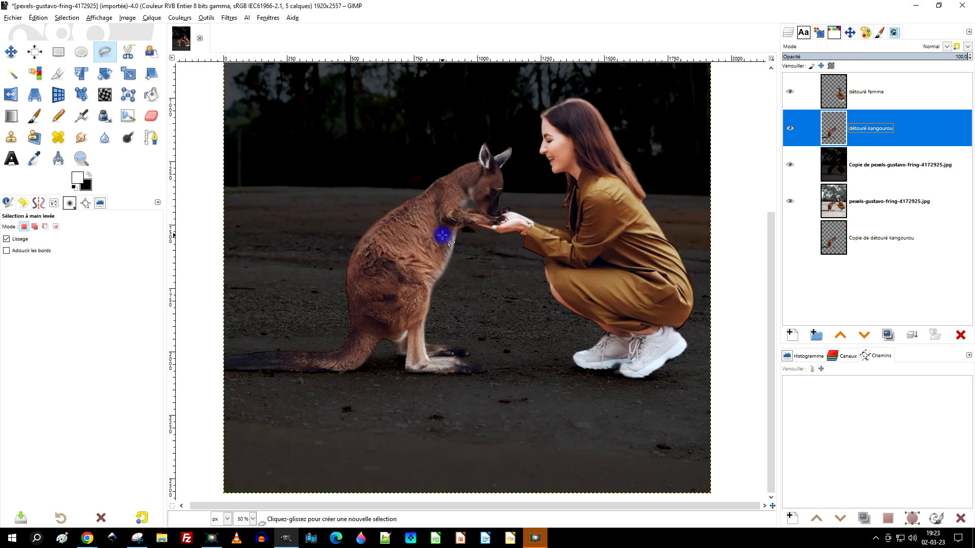
Step: Hide the woman layer and desaturate the kangaroo layer using Value (HSV) mode
left_click(790, 92)
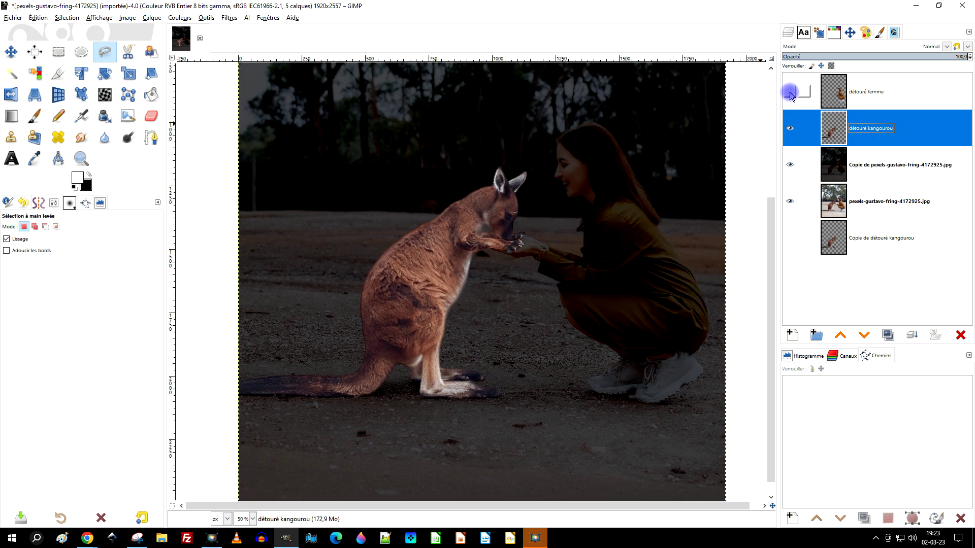
left_click(179, 18)
left_click(315, 176)
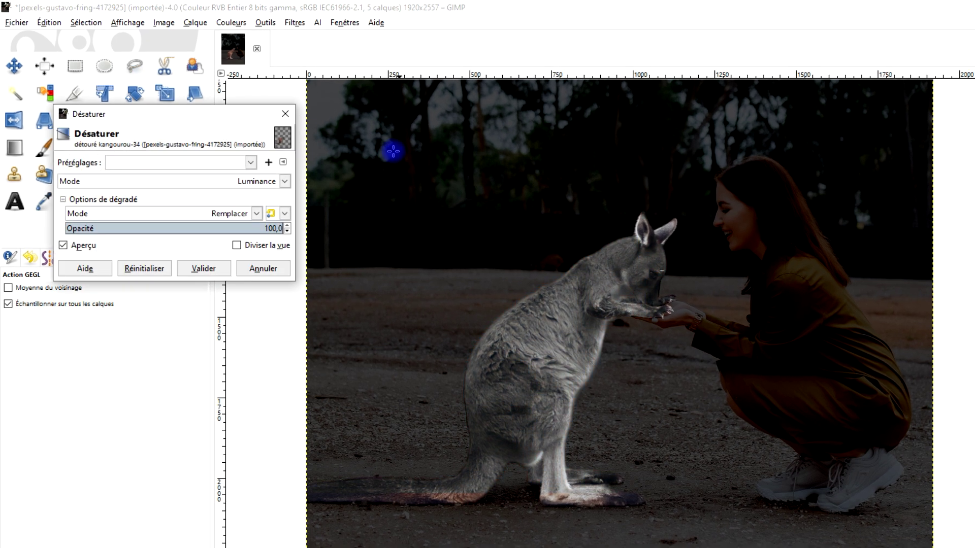
left_click(217, 180)
left_click(201, 212)
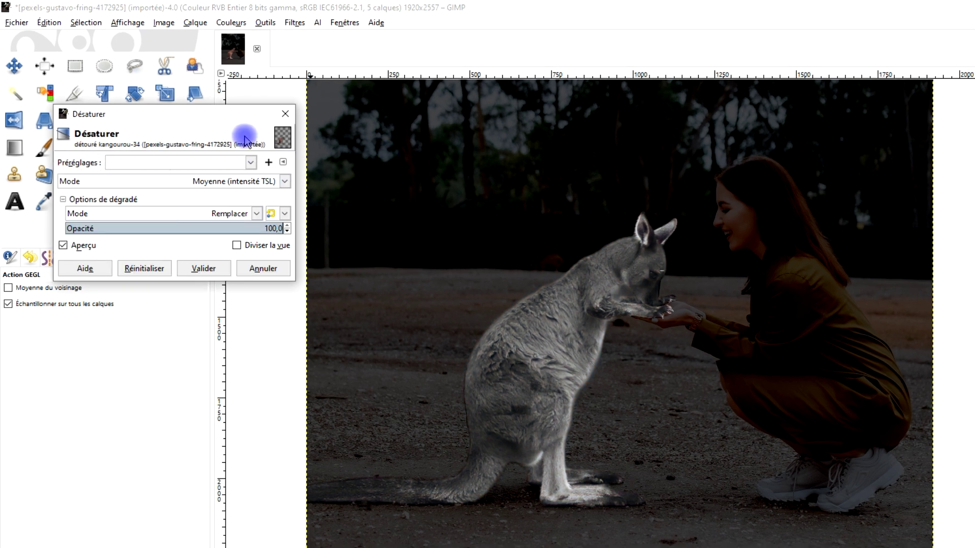
key("Down")
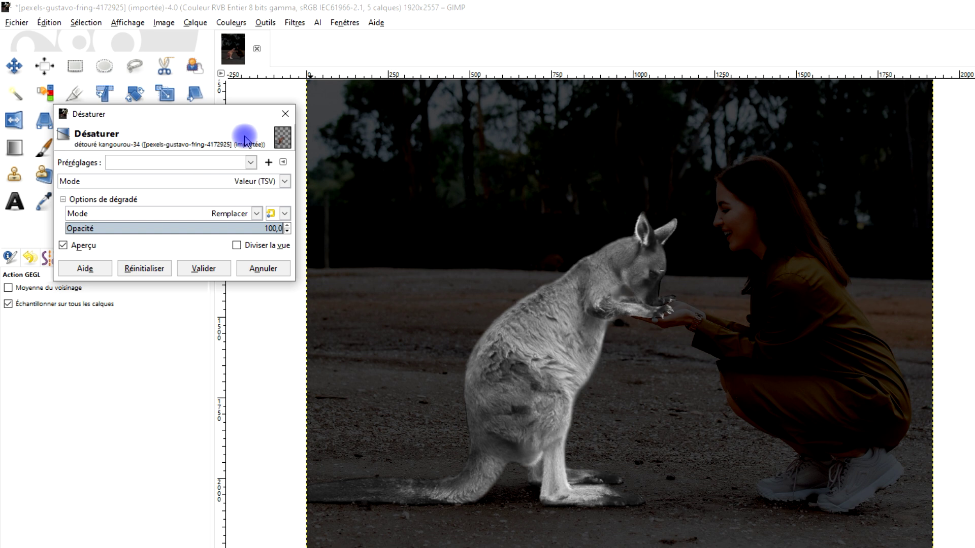
key("Up")
key("Down")
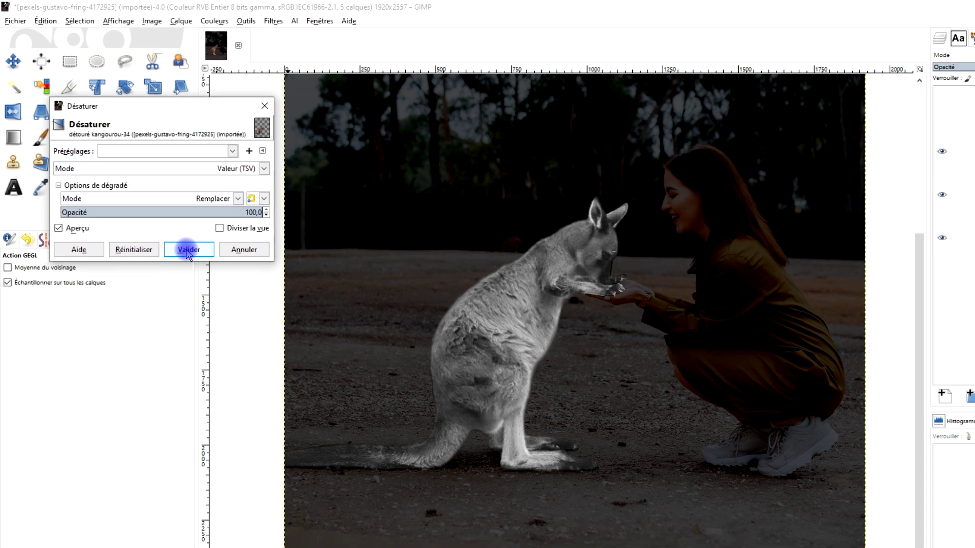
left_click(203, 268)
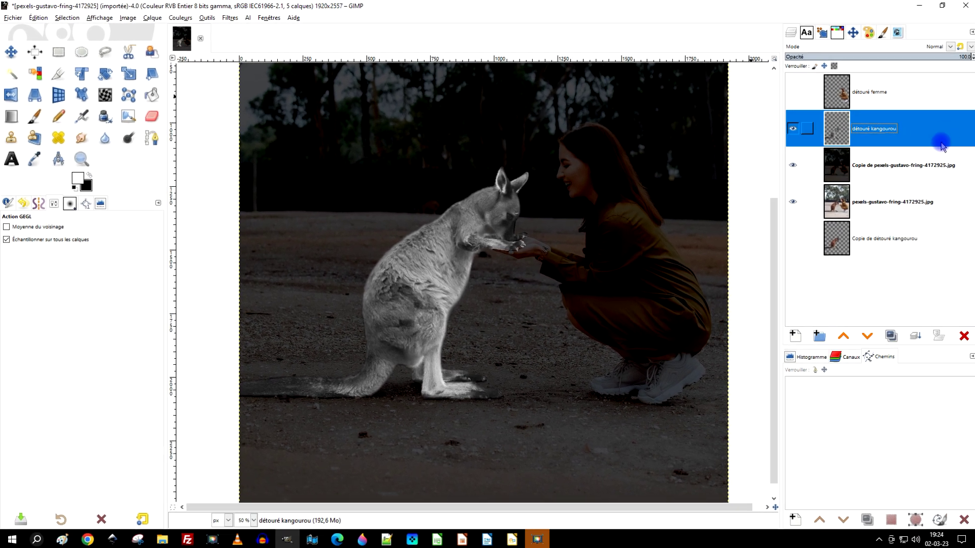
Step: Open Colorize on the kangaroo layer and try yellow tint hues in the colour chooser
left_click_drag(584, 148, 555, 150)
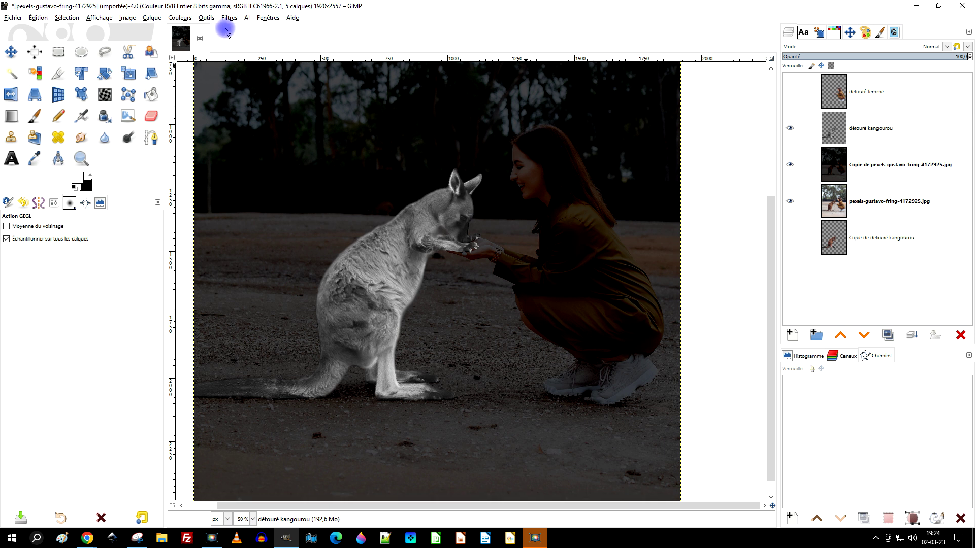
left_click(180, 18)
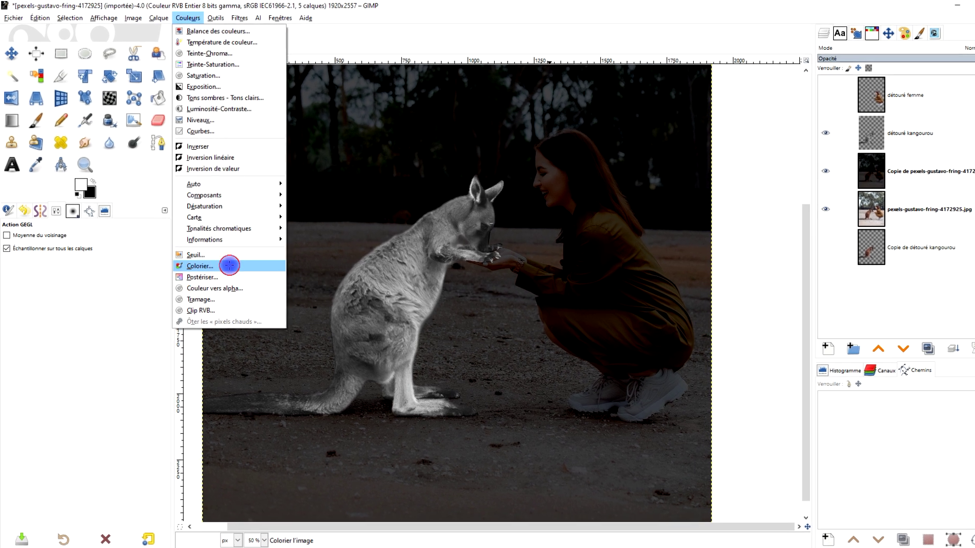
left_click(230, 265)
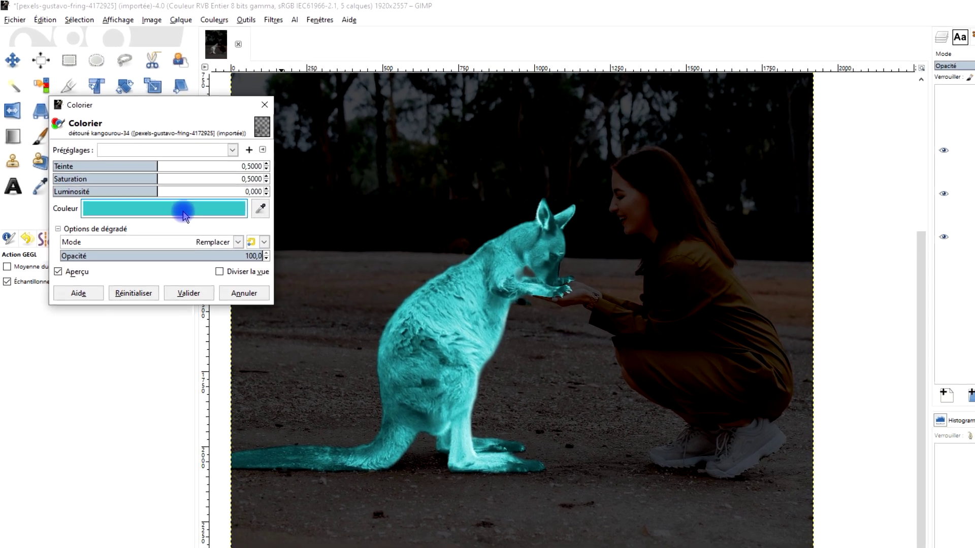
left_click(192, 223)
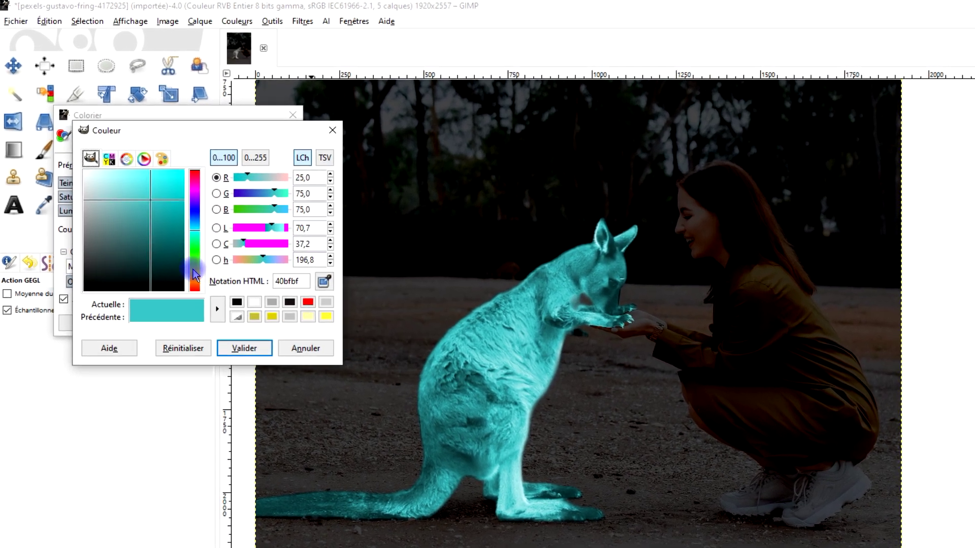
left_click(185, 255)
left_click(144, 207)
mouse_move(151, 216)
left_mouse_down()
mouse_move(156, 183)
mouse_move(164, 217)
left_mouse_up()
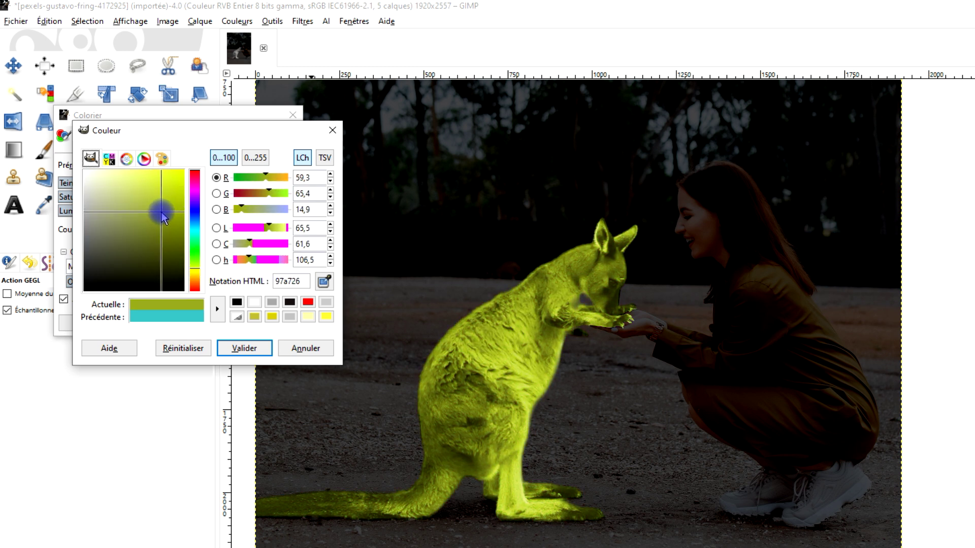
left_click_drag(194, 262, 200, 281)
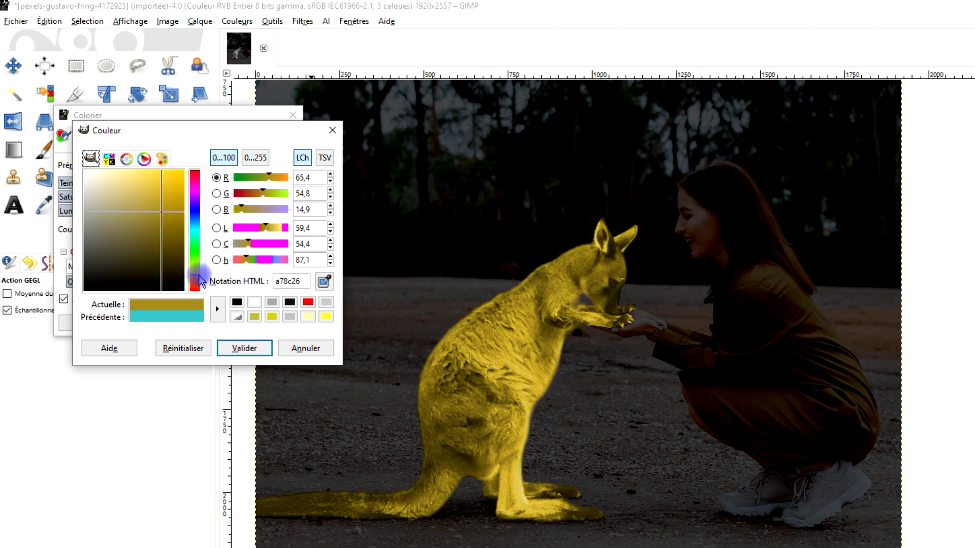
left_click_drag(201, 280, 200, 278)
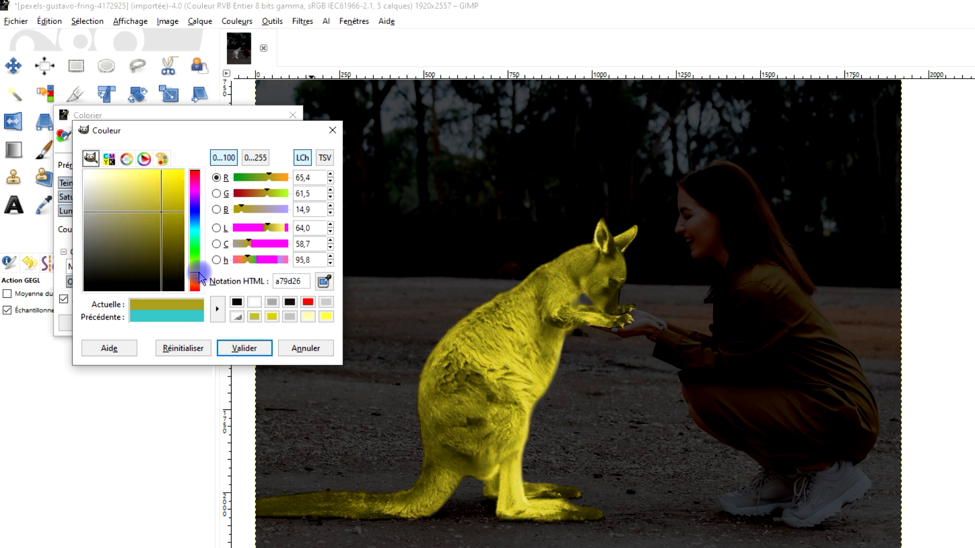
Step: Sample the tint from the woman in the photo, ending on a dark reddish-brown from her face
left_click(324, 281)
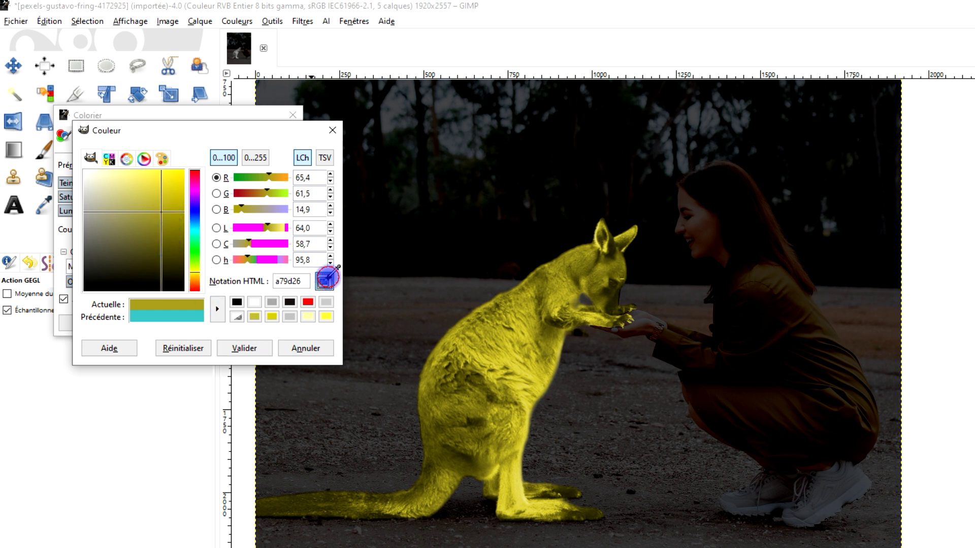
left_click(773, 284)
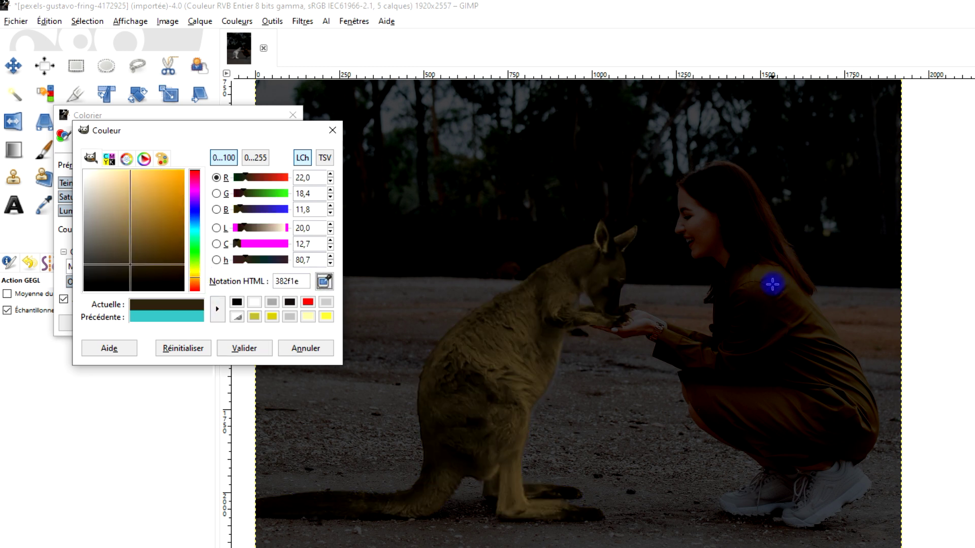
left_click(322, 282)
left_click(703, 224)
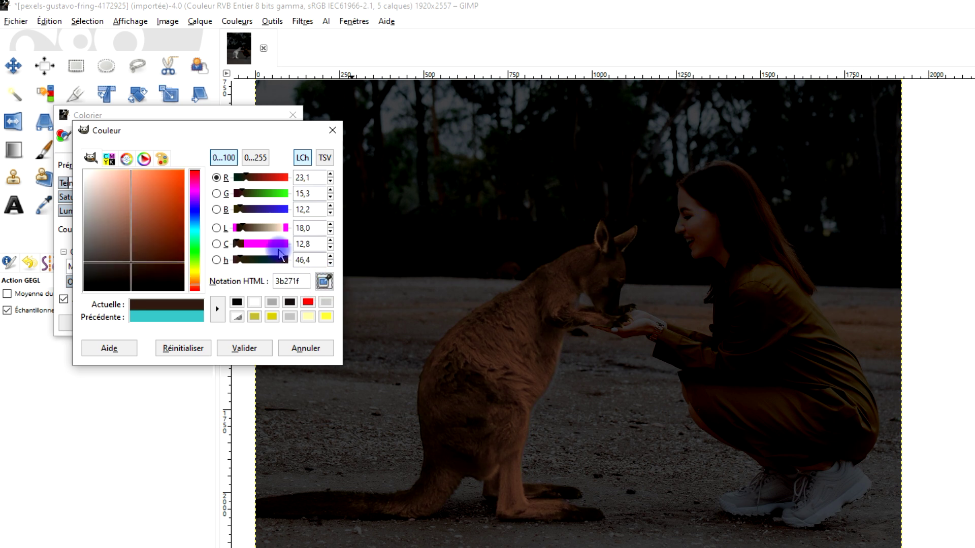
Step: Raise the Colorize lightness and shift hue and saturation to a golden yellow, then apply
left_click(245, 347)
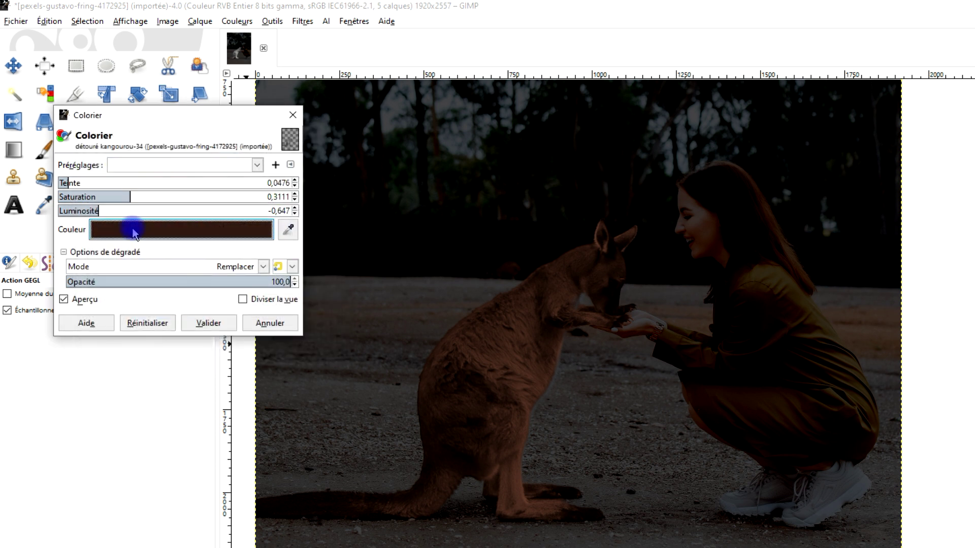
left_click_drag(96, 211, 128, 213)
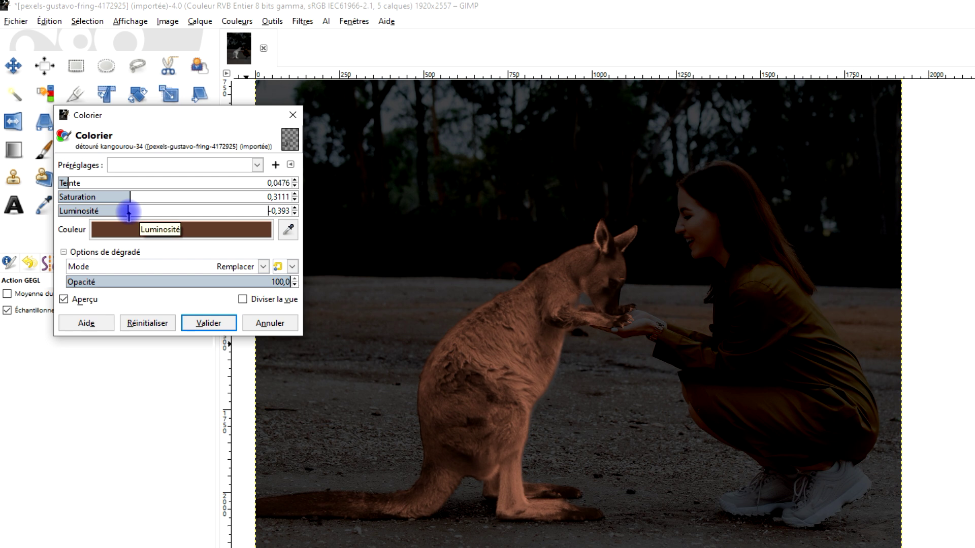
left_click_drag(68, 181, 77, 184)
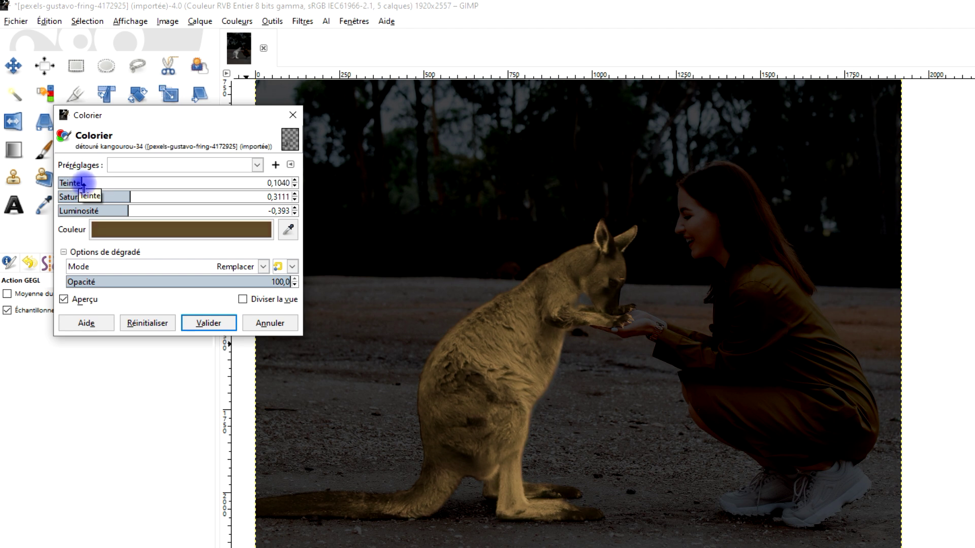
mouse_move(85, 184)
left_mouse_down()
mouse_move(168, 197)
mouse_move(146, 211)
left_mouse_up()
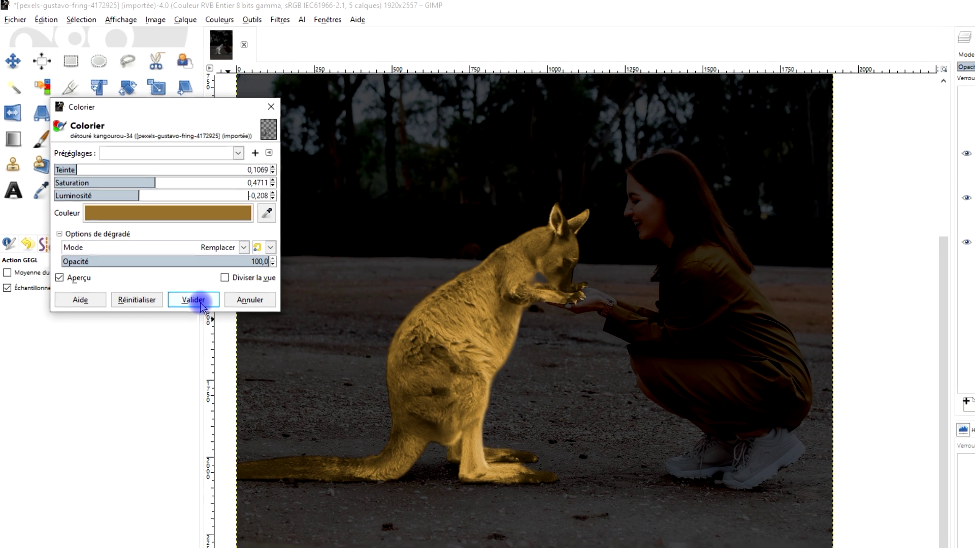
left_click(201, 303)
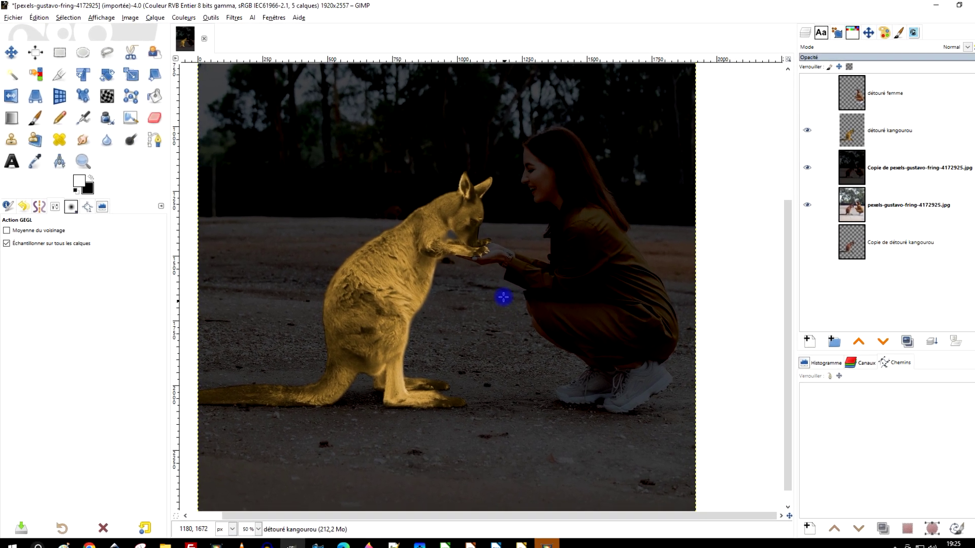
Step: Add a transparent layer named 'effet éclairé' above the détouré kangourou layer
left_click_drag(472, 283, 500, 274)
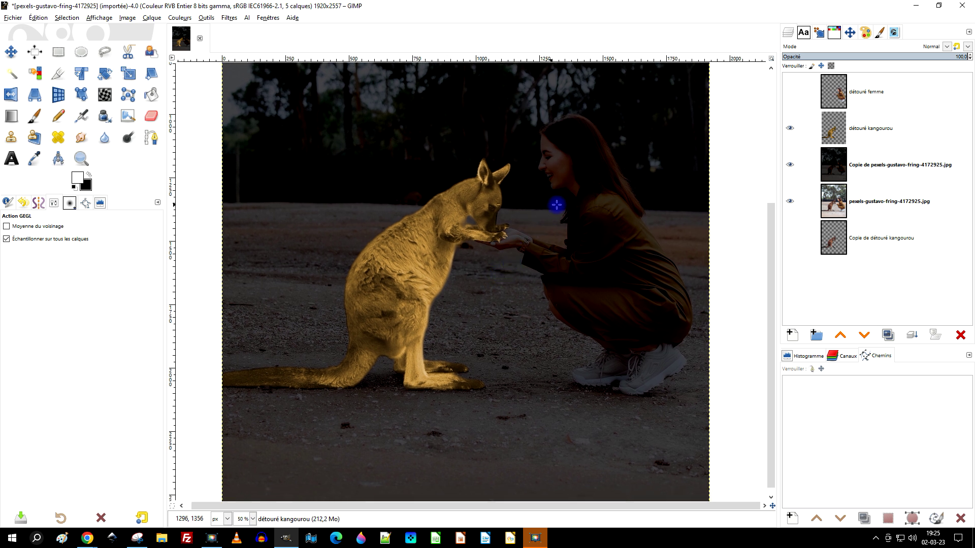
left_click_drag(667, 193, 625, 211)
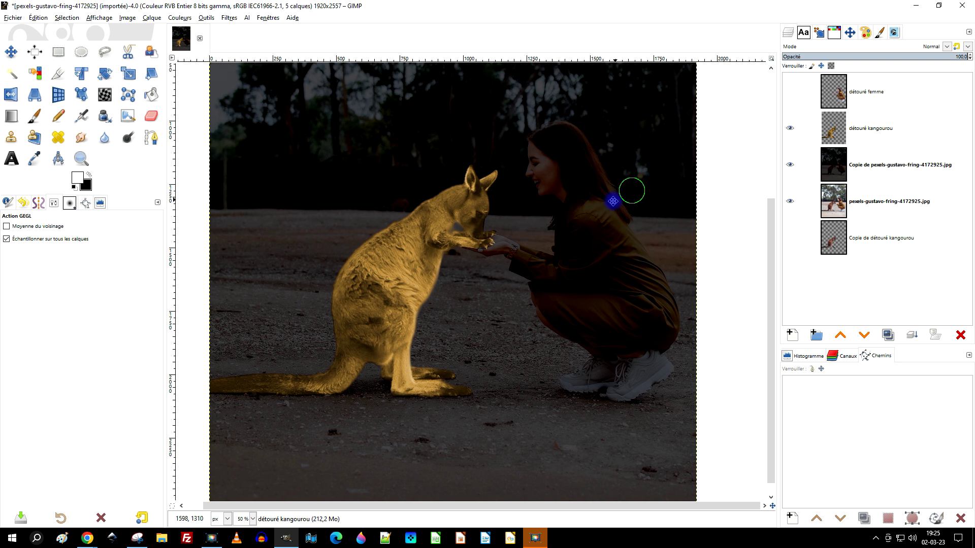
left_click(846, 127)
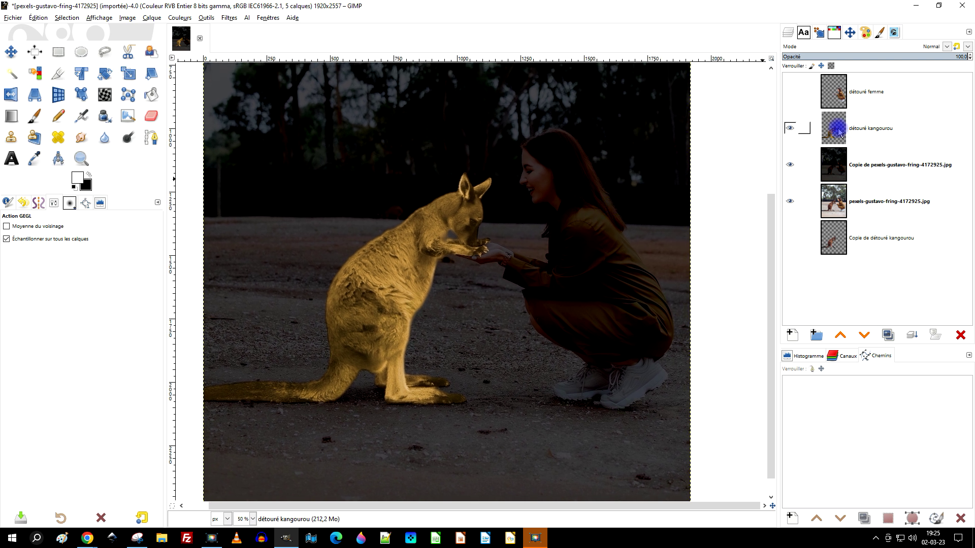
left_click(791, 336)
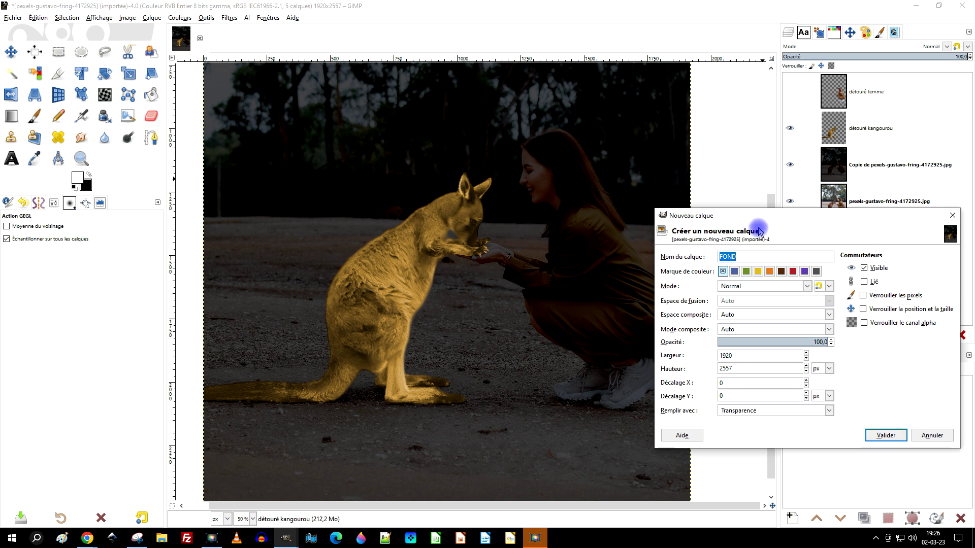
type("E")
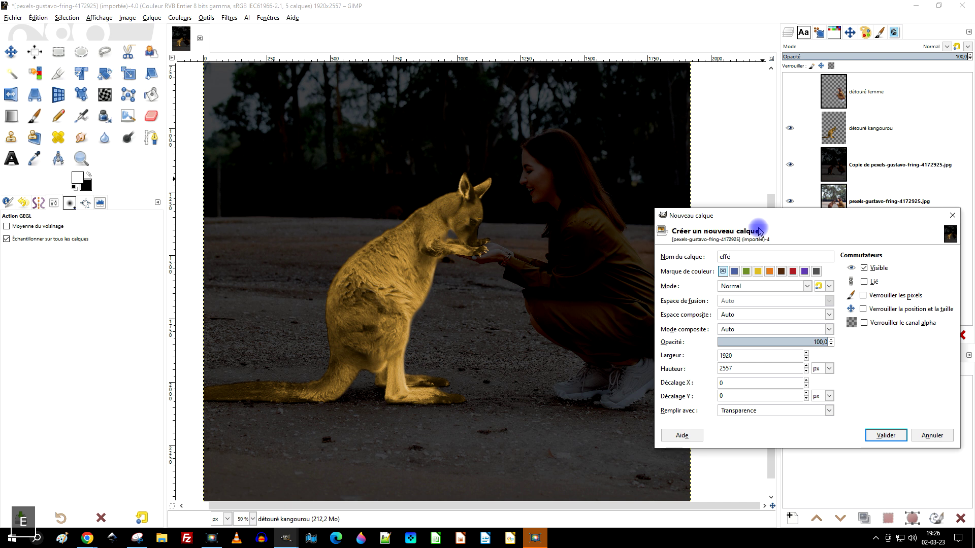
type("t ")
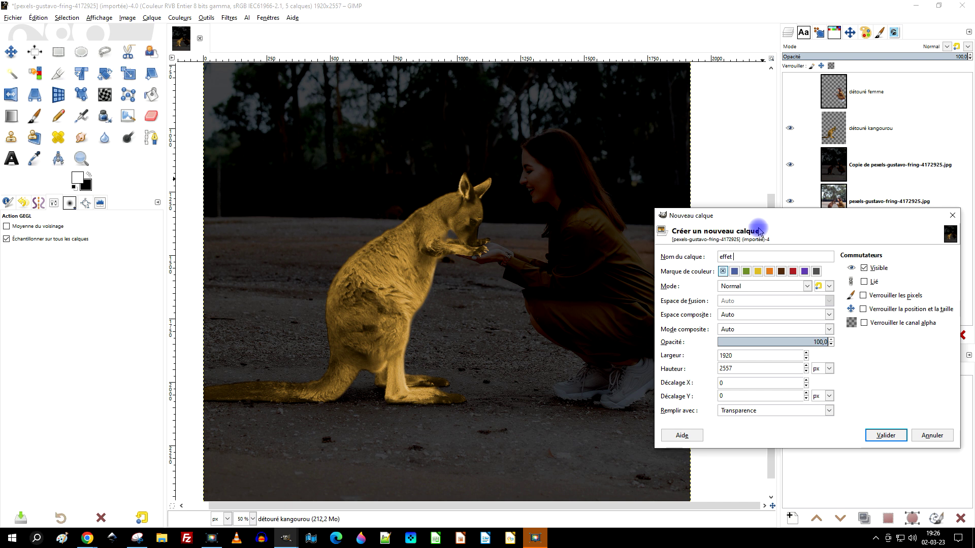
type("2")
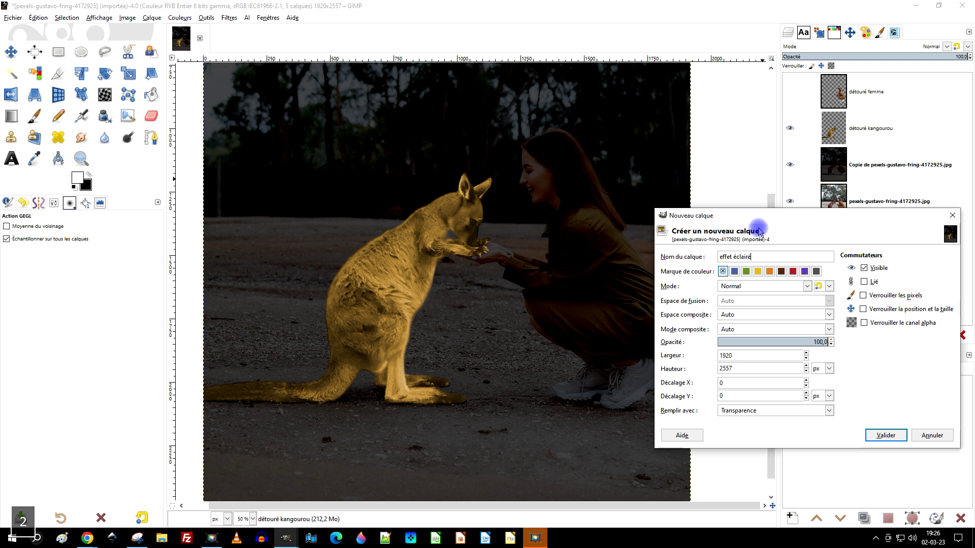
left_click(897, 433)
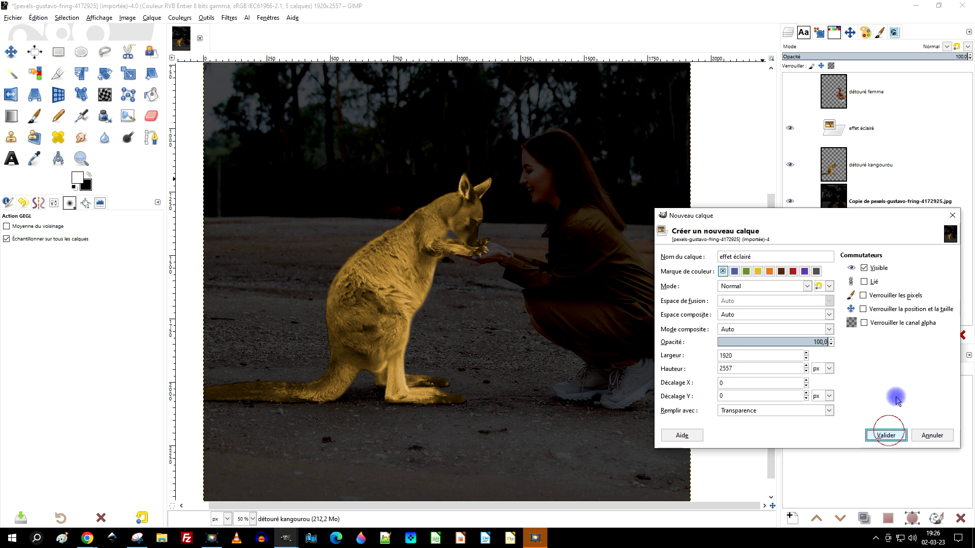
Step: Select the détouré kangourou outline via alpha and fill it with mid grey on effet éclairé
right_click(843, 169)
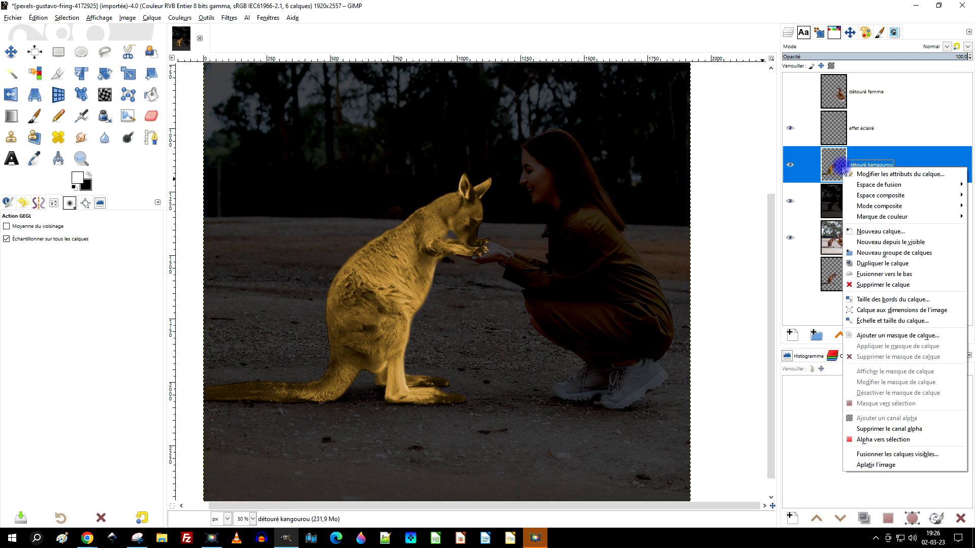
left_click(884, 442)
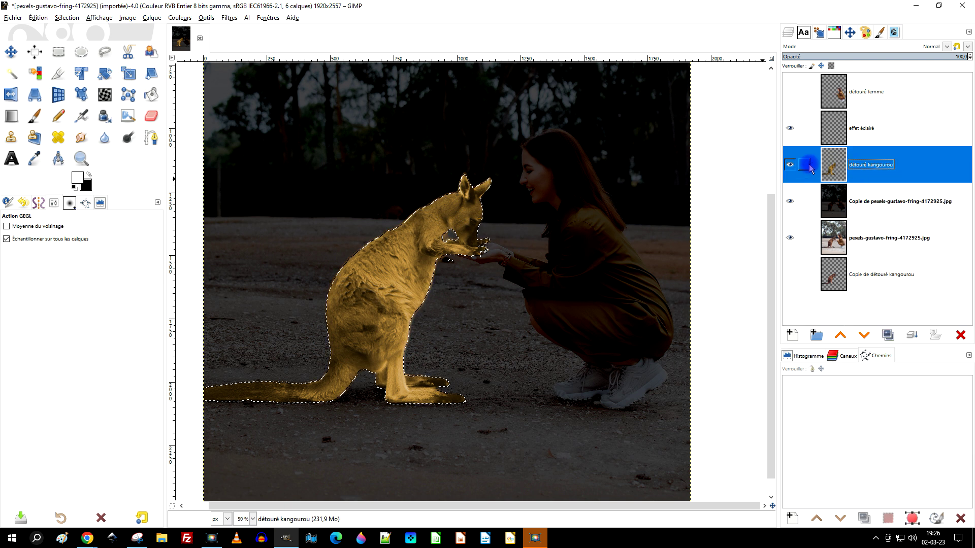
left_click(833, 130)
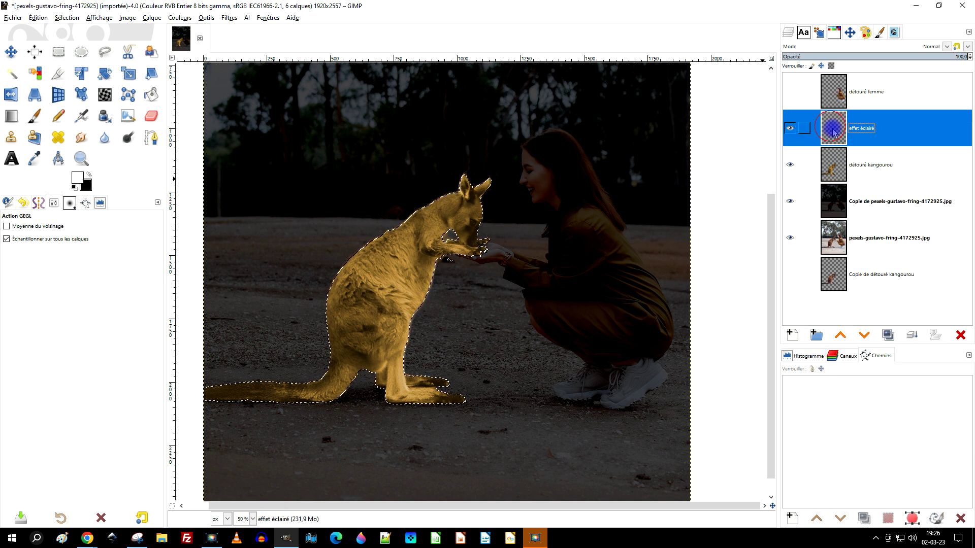
left_click(76, 178)
mouse_move(178, 124)
left_mouse_down()
mouse_move(130, 140)
mouse_move(142, 146)
left_mouse_up()
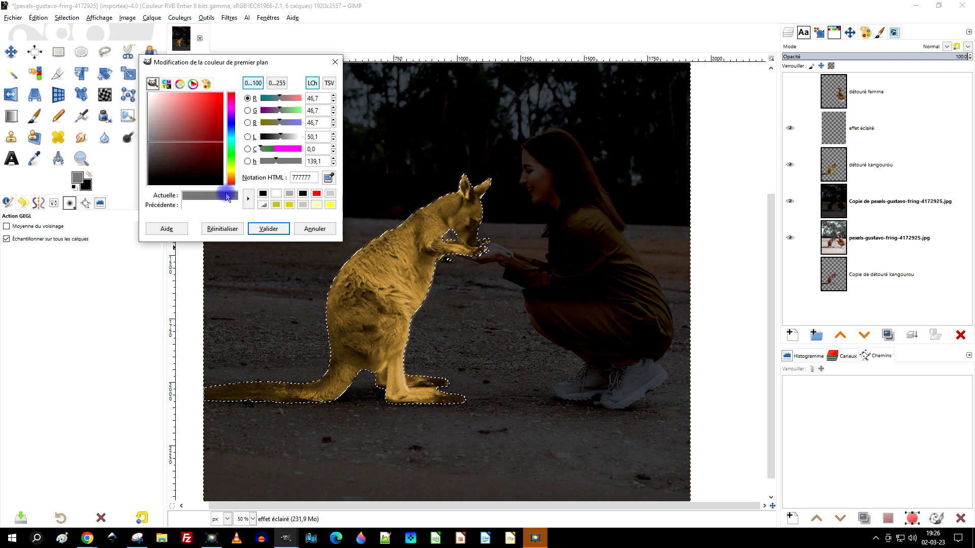
left_click_drag(217, 198, 386, 263)
left_click(314, 228)
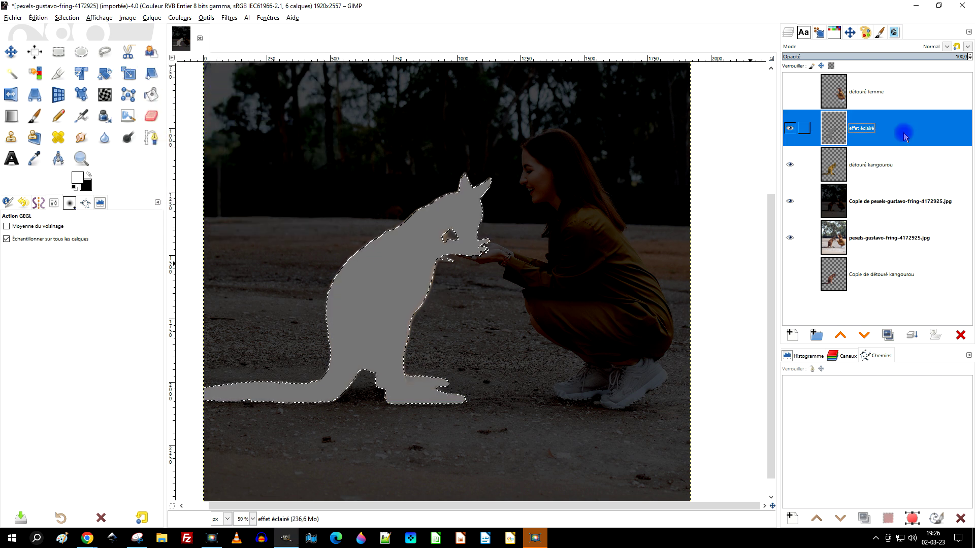
left_click(947, 46)
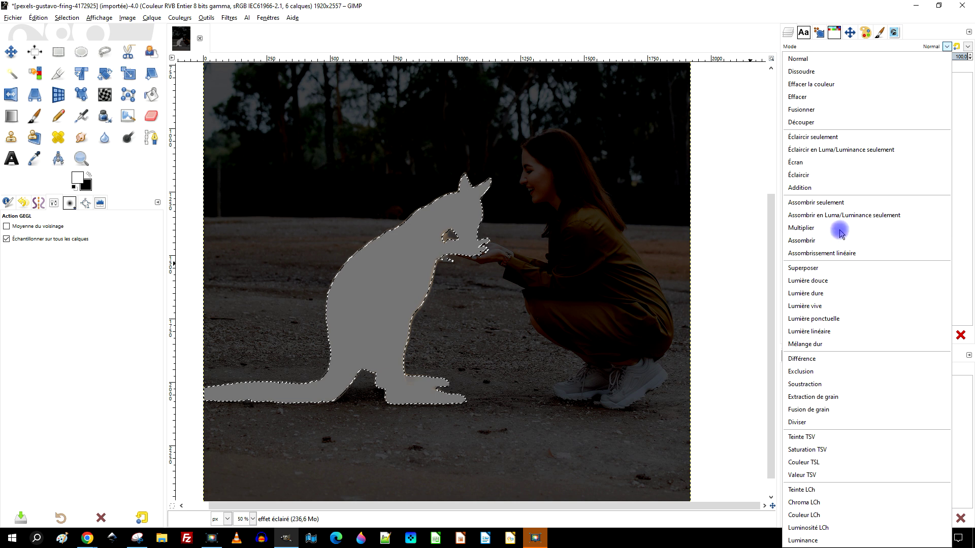
Step: Set the effet éclairé layer to Éclaircir mode, clear the selection and compare its visibility
left_click(832, 174)
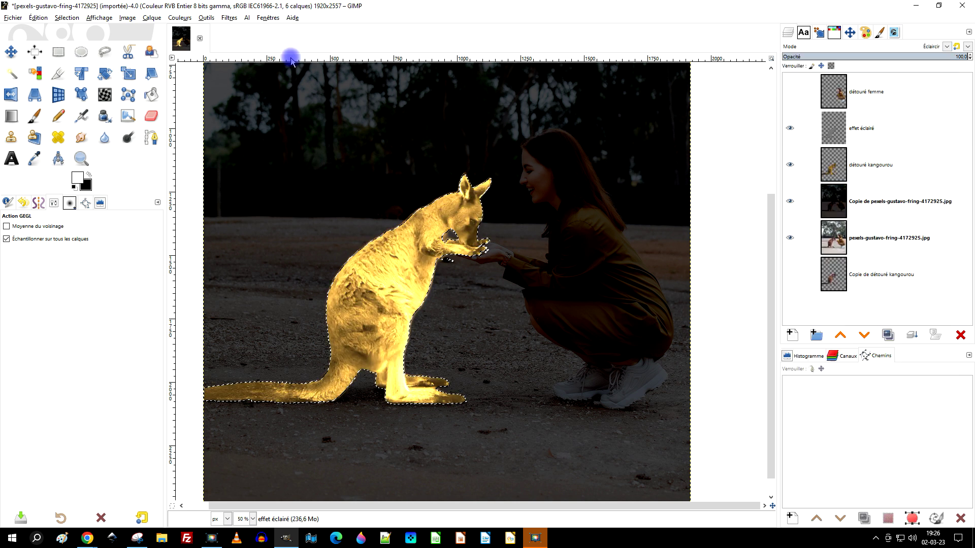
left_click(67, 17)
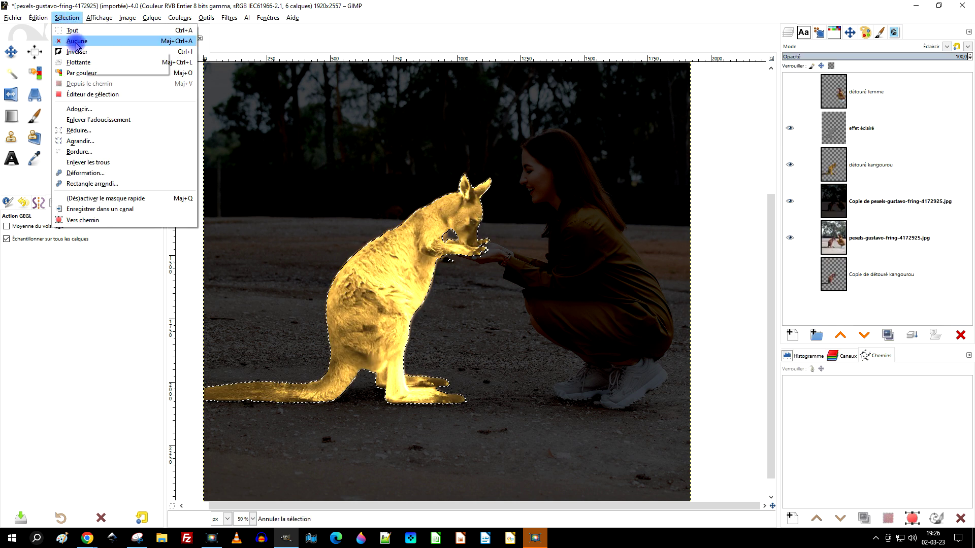
left_click(76, 42)
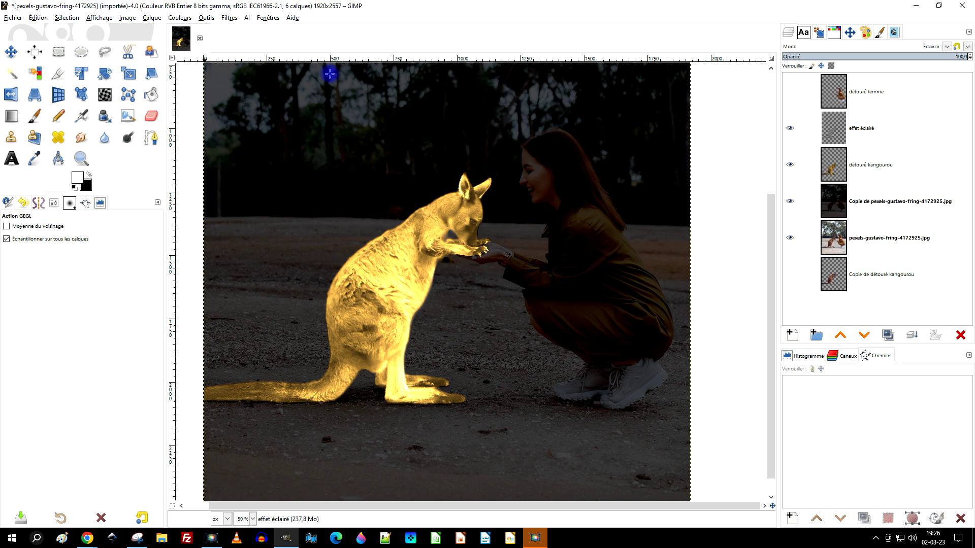
left_click(804, 136)
left_click(790, 129)
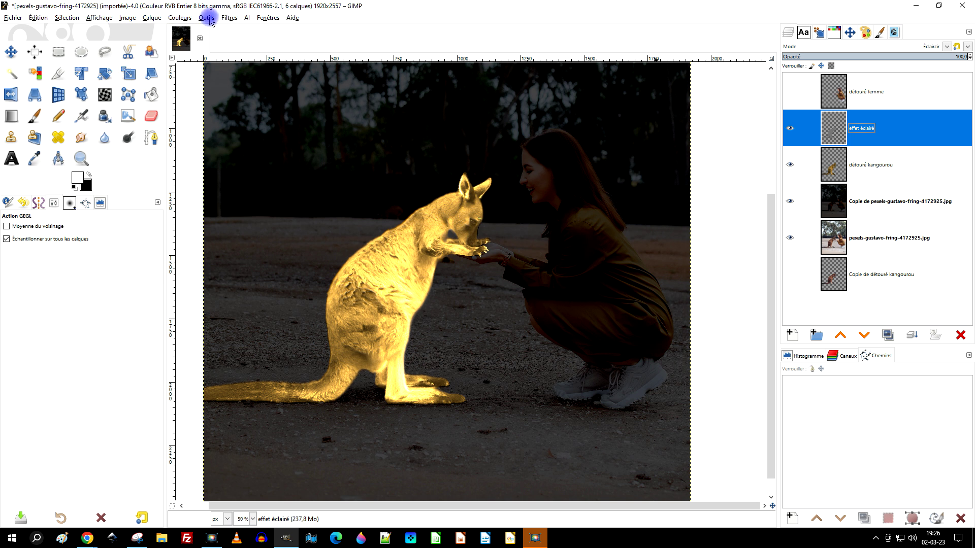
Step: Apply a Gaussian blur of about 10 to the effet éclairé glow layer
left_click(228, 18)
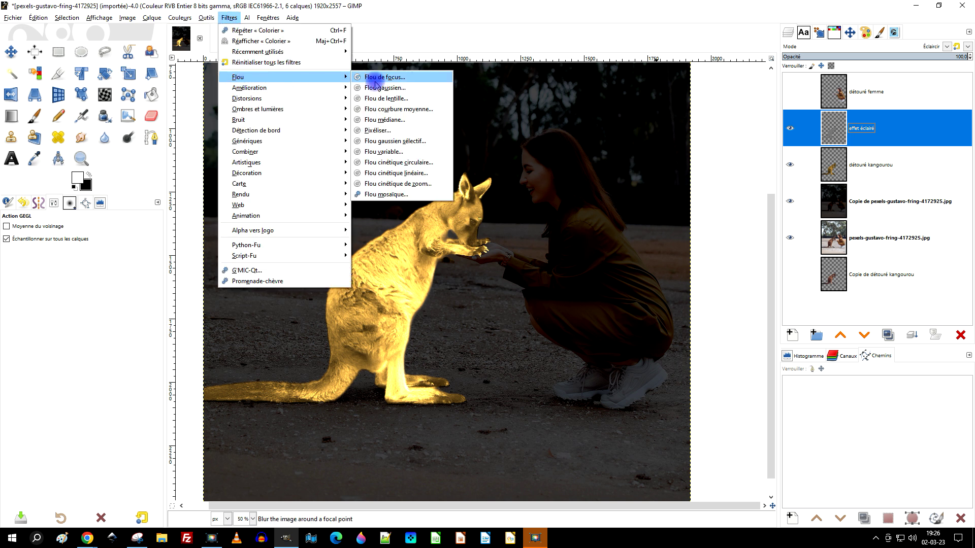
mouse_move(281, 77)
left_click(374, 88)
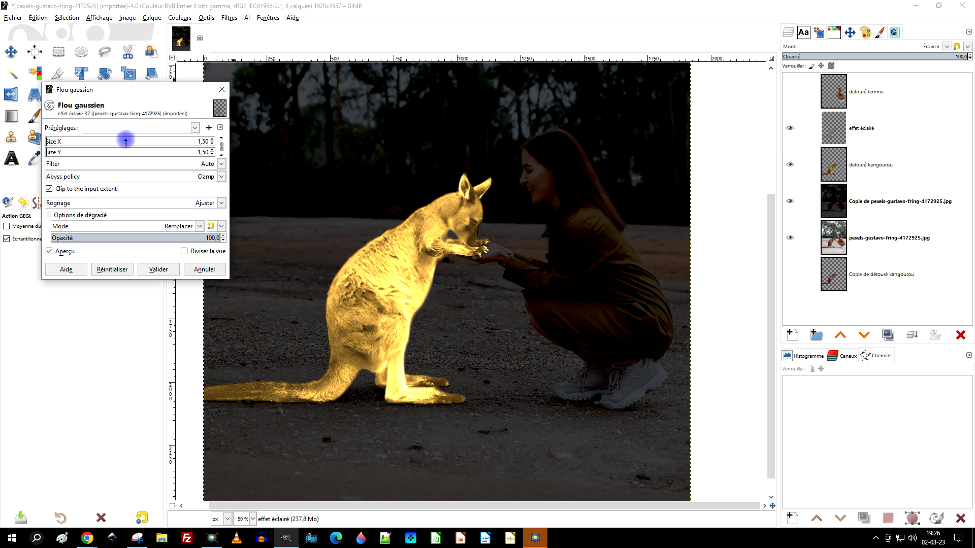
mouse_move(51, 141)
left_mouse_down()
mouse_move(71, 141)
mouse_move(61, 141)
left_mouse_up()
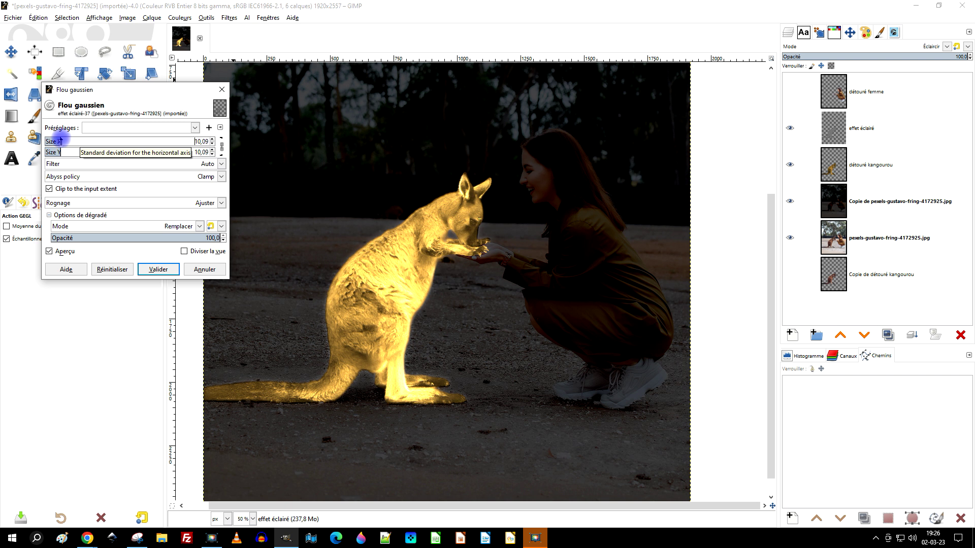
left_click(200, 269)
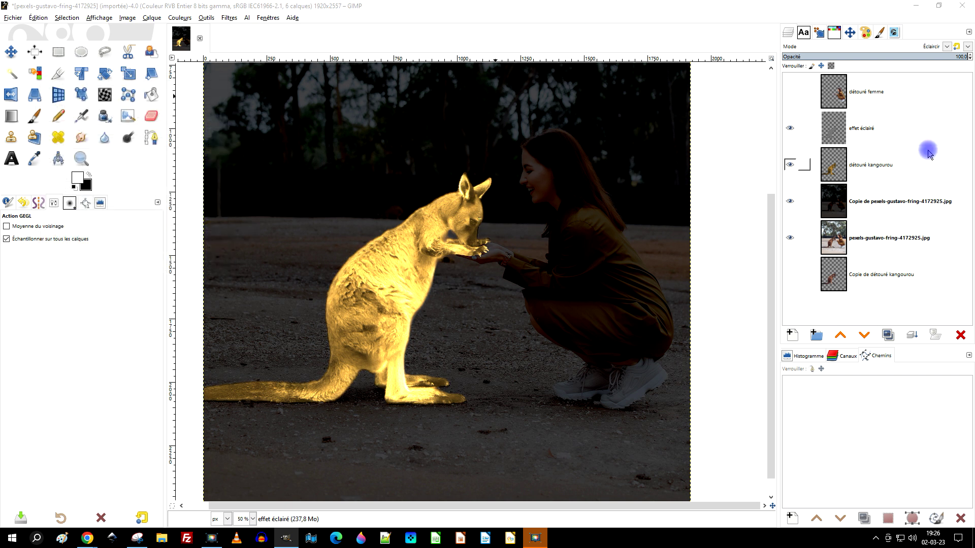
left_click(883, 166)
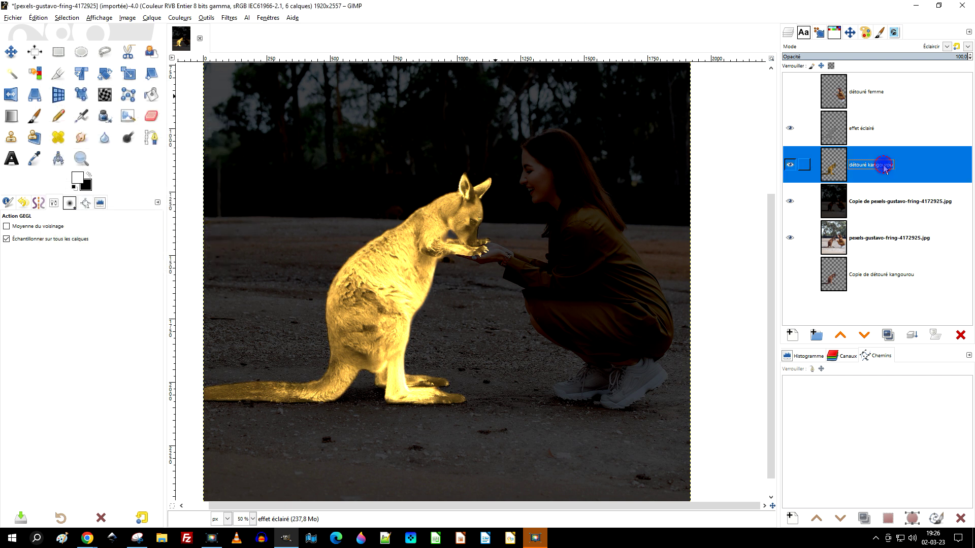
Step: Duplicate détouré kangourou, move the copy beneath it and rename it 'flou kangourou'
left_click(886, 336)
left_click_drag(843, 165, 873, 206)
double_click(873, 205)
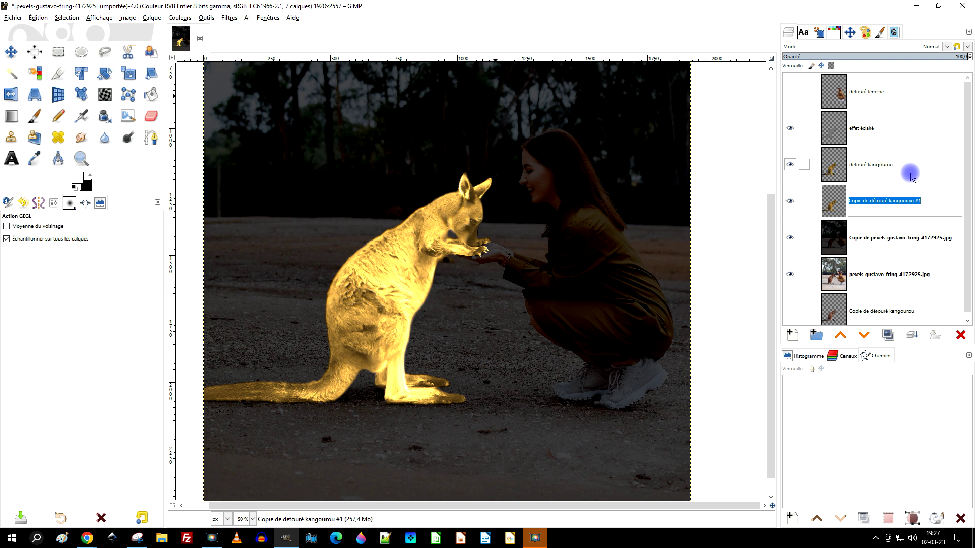
type("flou")
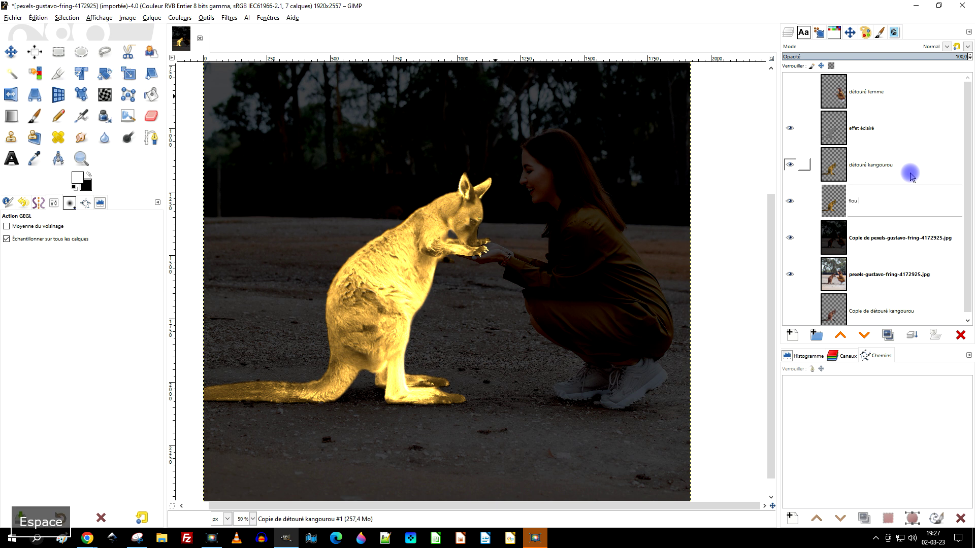
type(" kangouro")
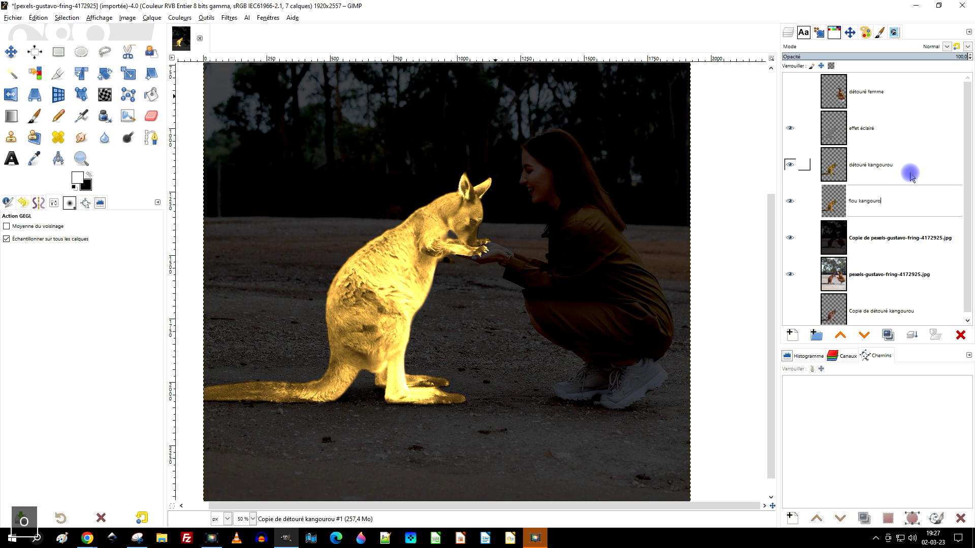
type("u")
key("Return")
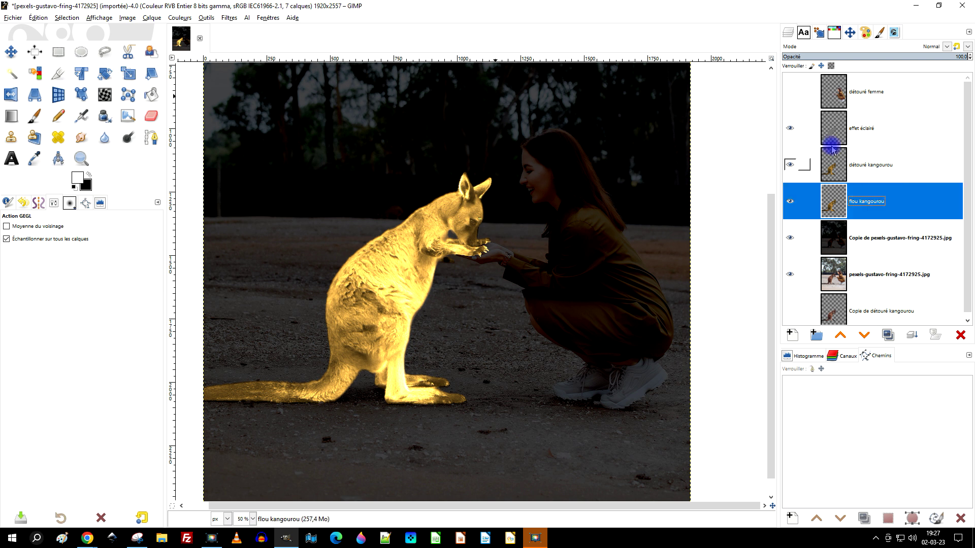
left_click_drag(833, 138, 413, 126)
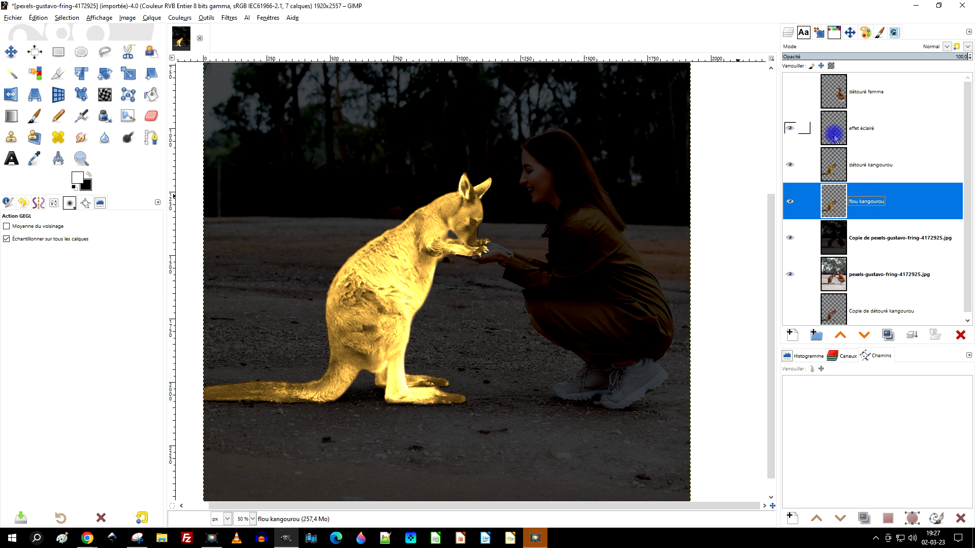
left_click_drag(421, 79, 834, 134)
Step: Apply a Gaussian blur of about 1.47 to the effet éclairé layer
left_click(229, 18)
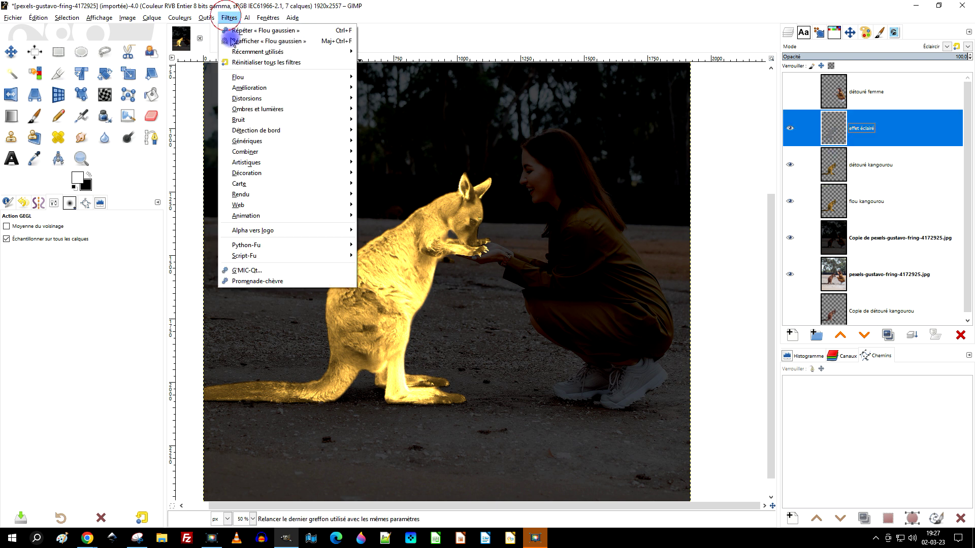
left_click(386, 87)
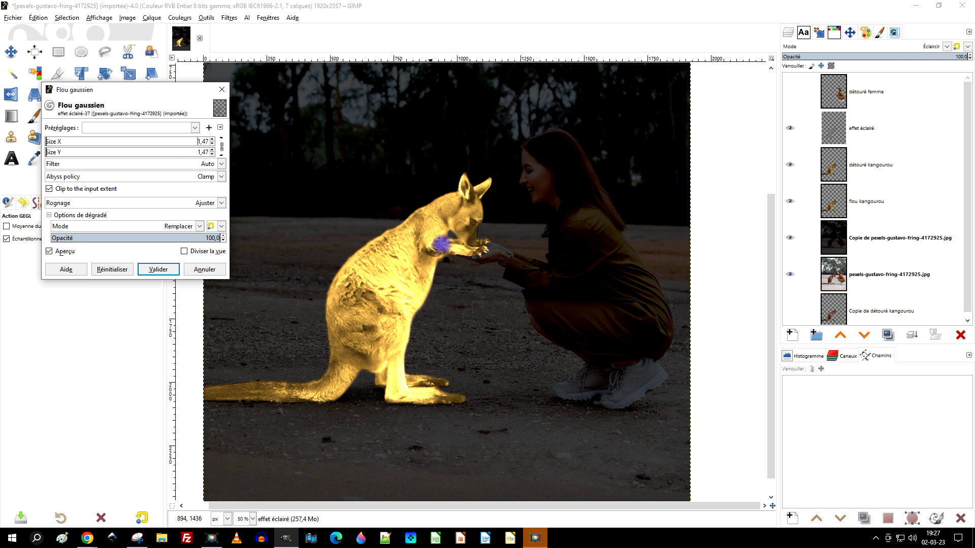
scroll(489, 235, "up", 4, "ctrl")
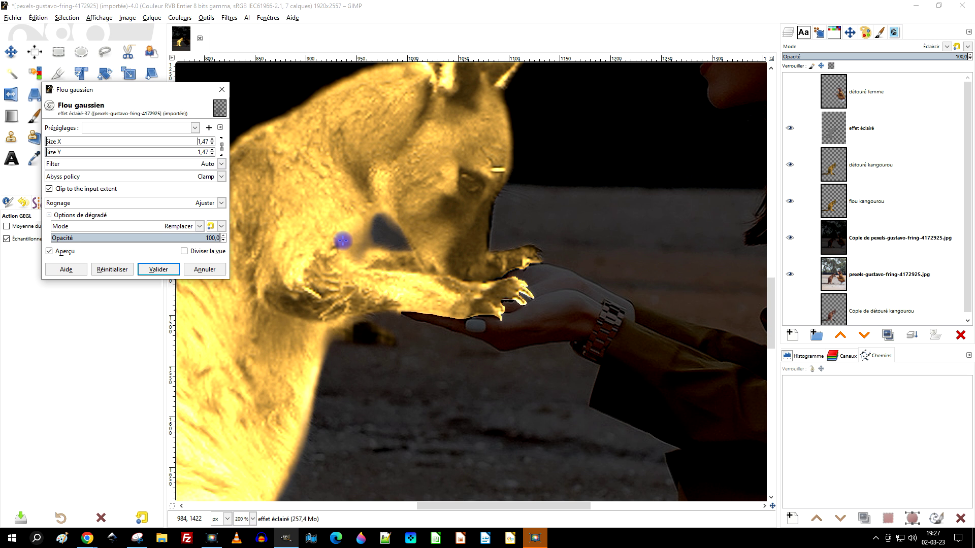
left_click(65, 252)
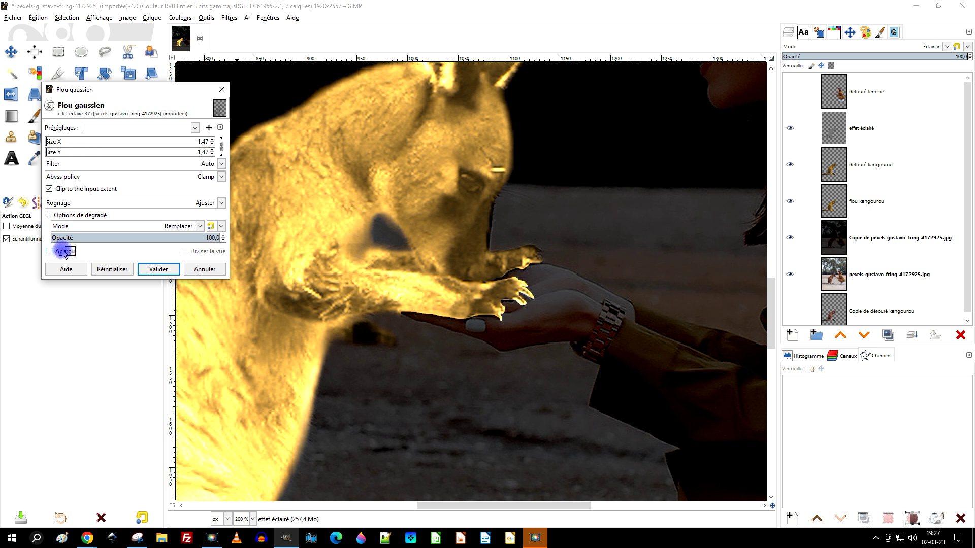
left_click(158, 270)
Step: Blur the flou kangourou layer with a Gaussian size of about 15.33
left_click(835, 201)
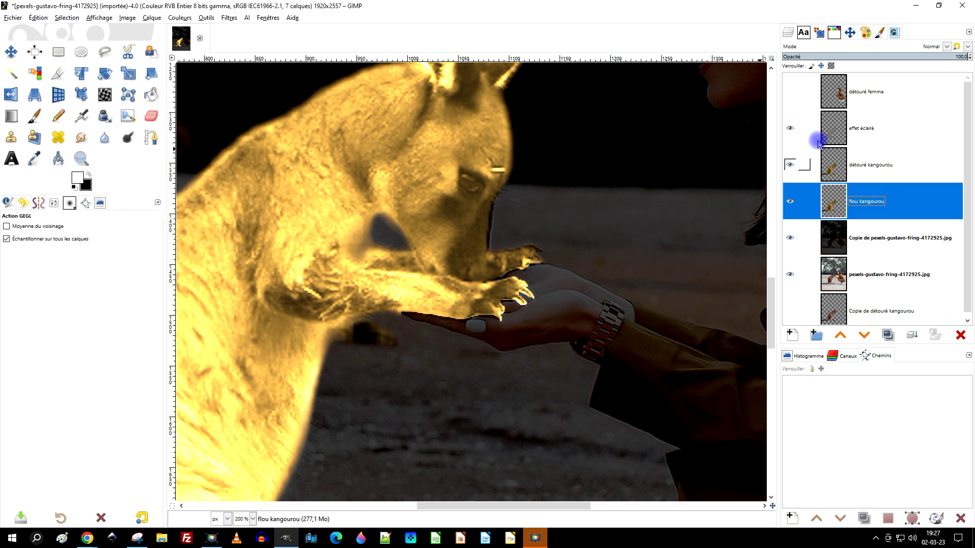
left_click(206, 18)
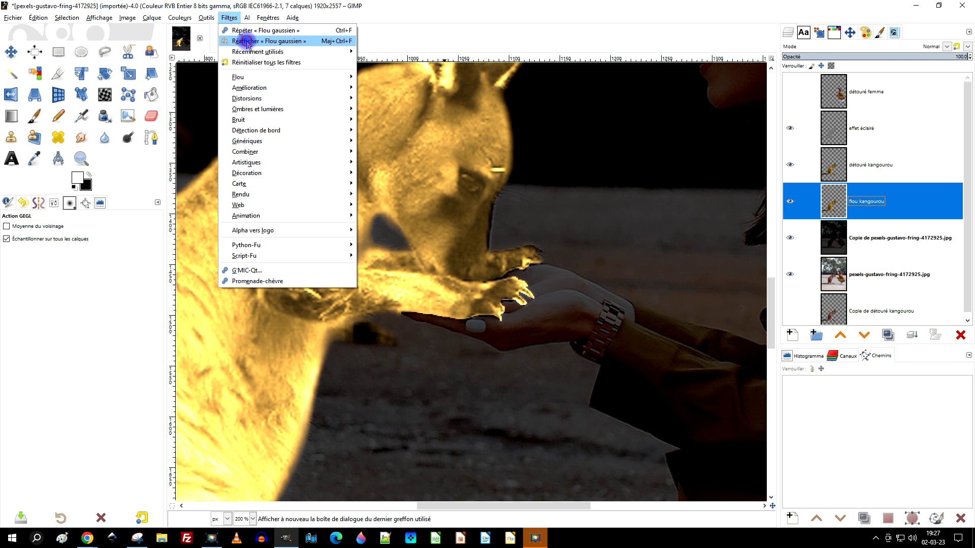
left_click(246, 38)
left_click_drag(57, 142, 68, 144)
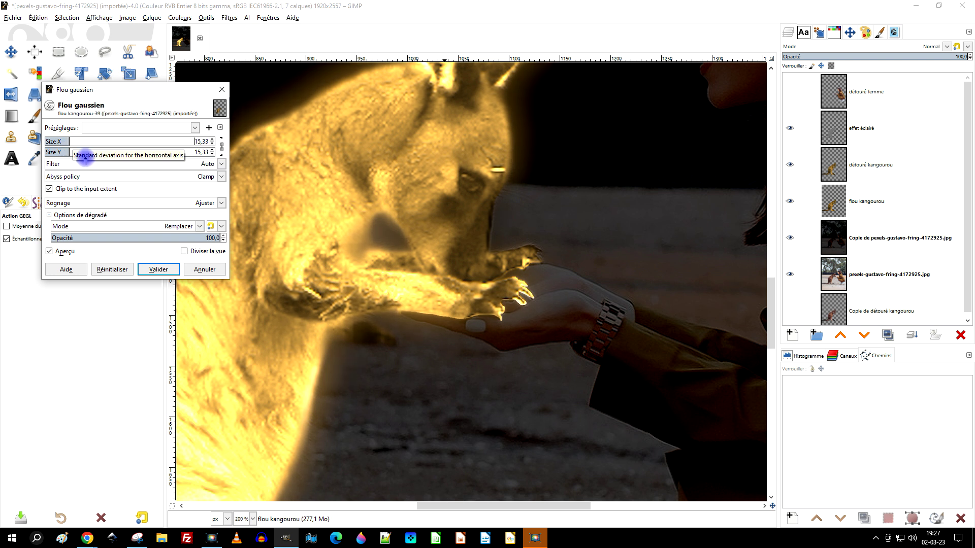
left_click(157, 268)
left_click(848, 180)
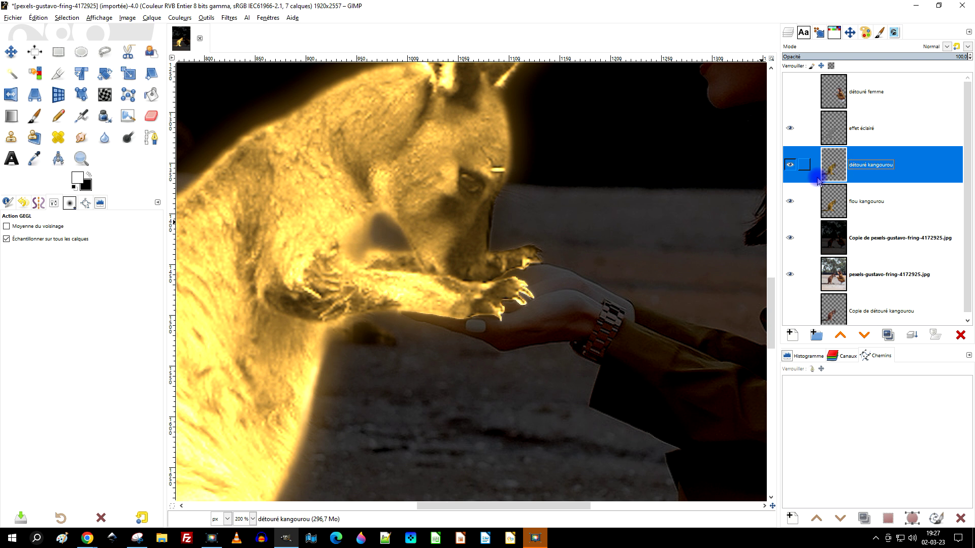
Step: Zoom in on the kangaroo's paw and toggle the kangaroo layers' visibility to inspect the glow edge
scroll(489, 229, "up", 2)
scroll(489, 230, "up", 1)
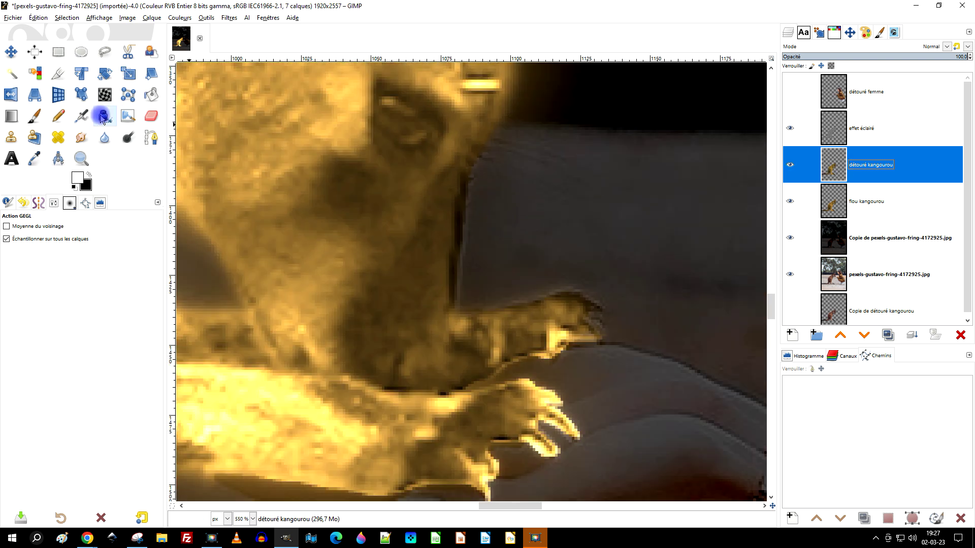
left_click(151, 116)
scroll(497, 227, "up", 1)
scroll(482, 216, "up", 1)
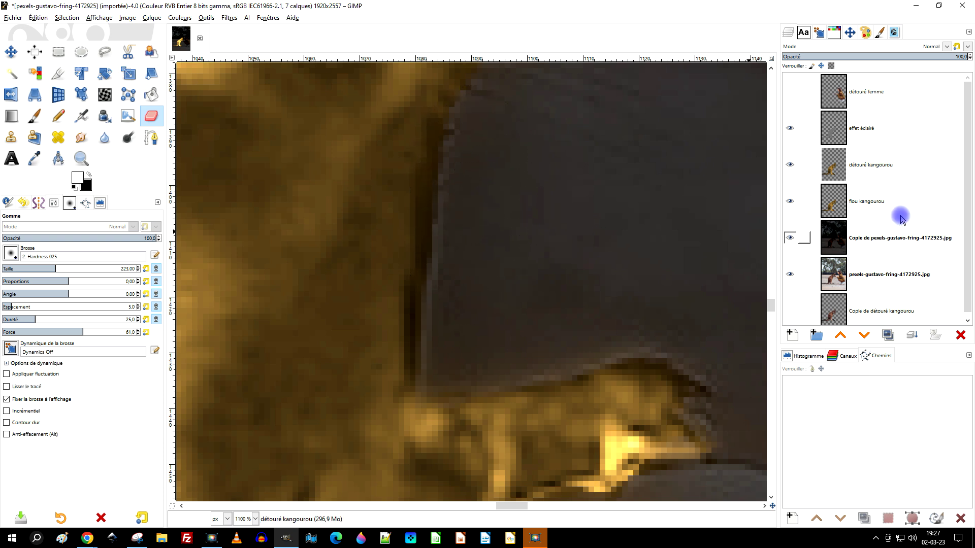
left_click(789, 164)
left_click(789, 201)
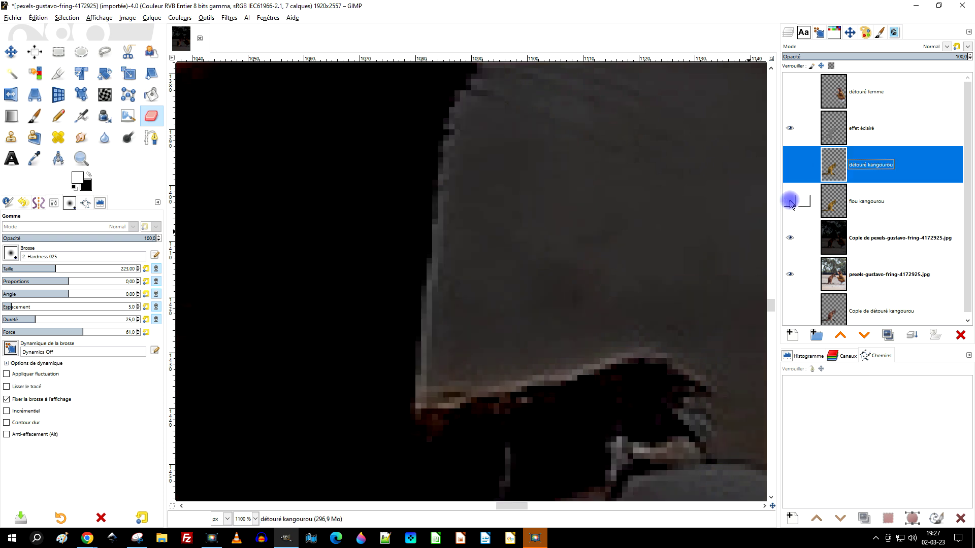
left_click(790, 201)
left_click(790, 165)
Step: Select the flou kangourou layer and switch to the Smudge tool
scroll(616, 246, "down", 3)
scroll(615, 244, "down", 2)
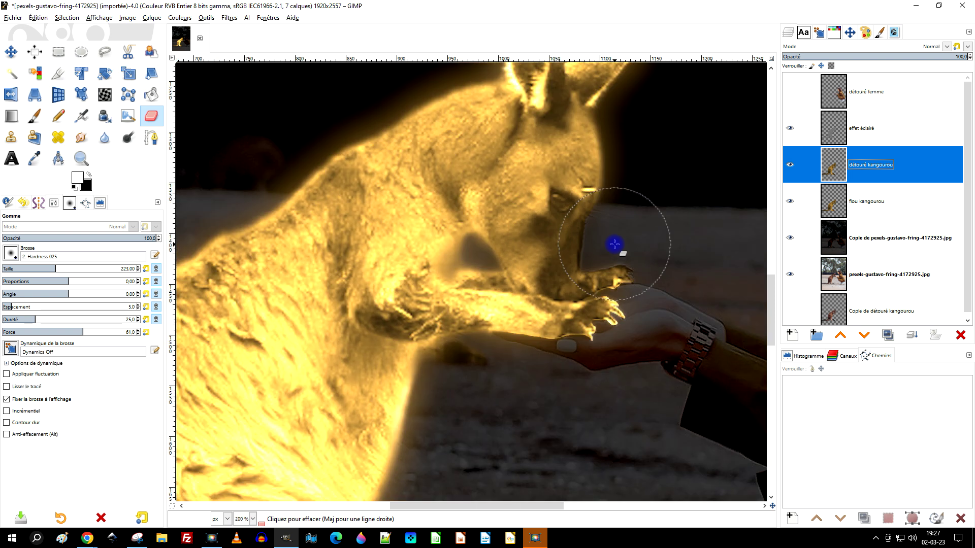
scroll(619, 260, "up", 4)
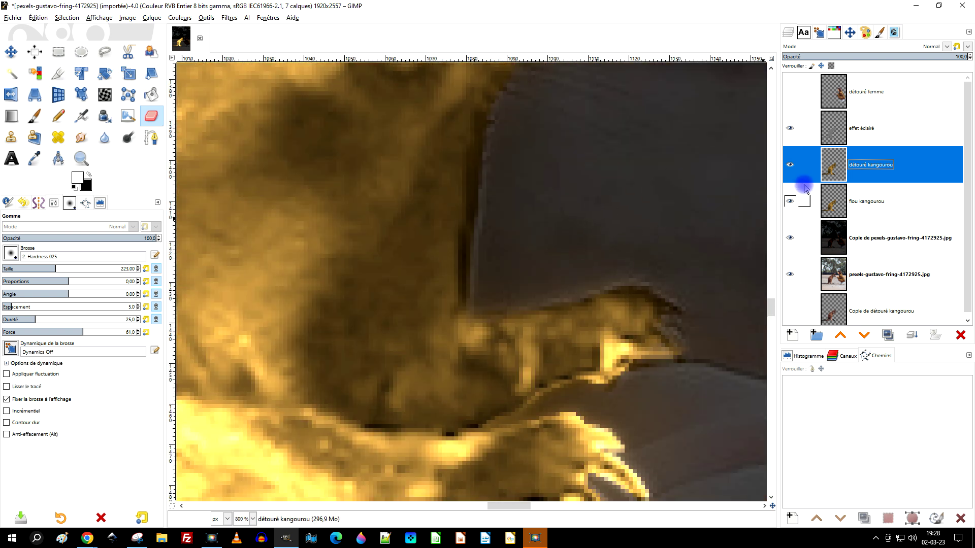
left_click(837, 206)
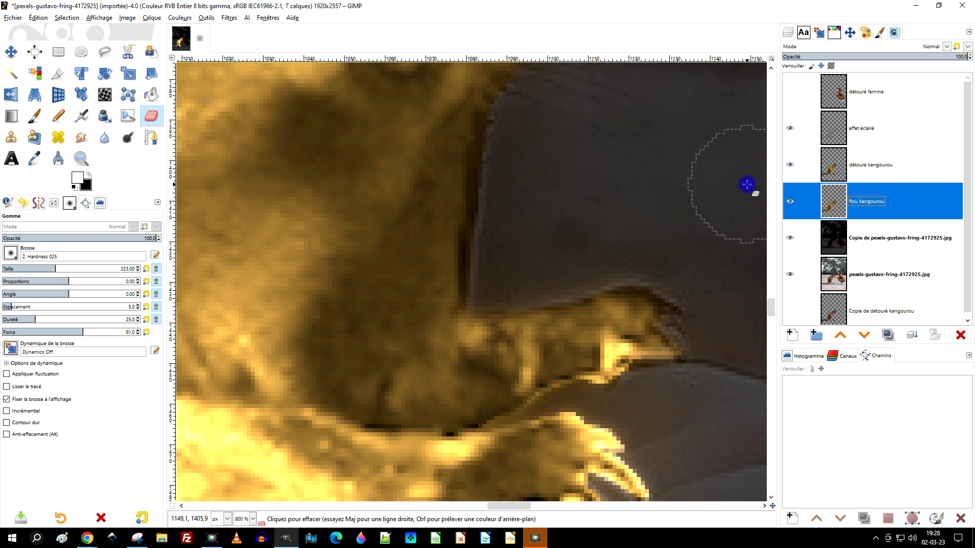
left_click(81, 138)
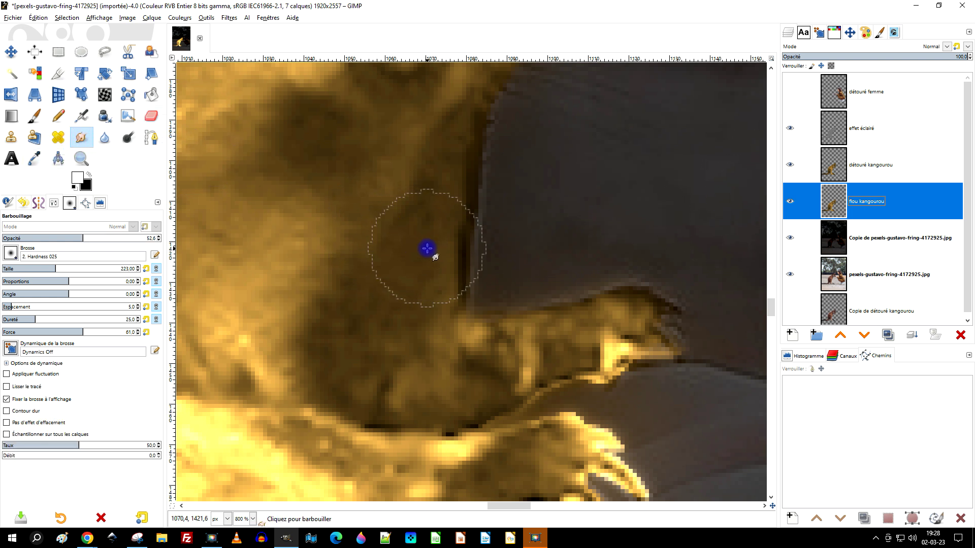
Step: Smudge the dark seam upward along the kangaroo's edge near its paw
mouse_move(459, 239)
left_mouse_down()
mouse_move(451, 218)
mouse_move(467, 174)
left_mouse_up()
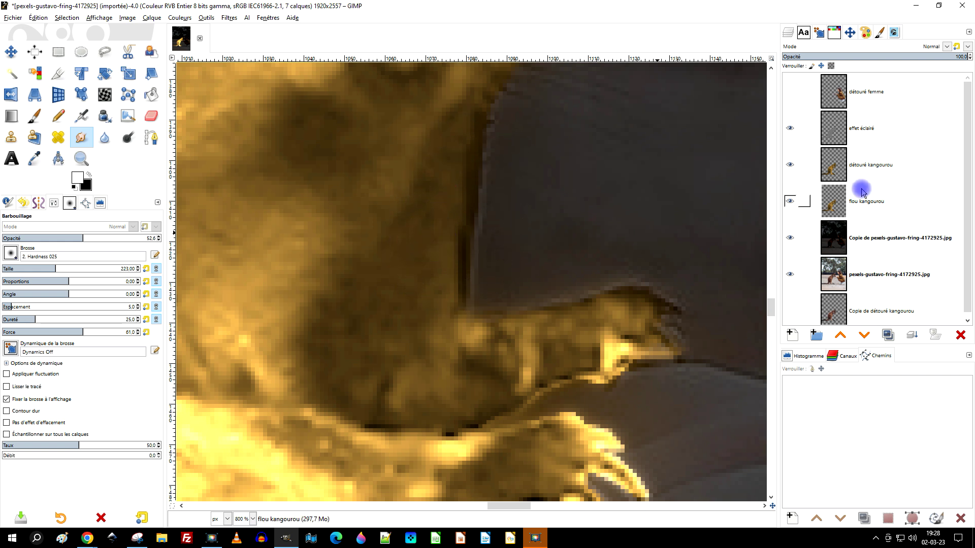
left_click(837, 170)
mouse_move(430, 261)
left_mouse_down()
mouse_move(453, 257)
mouse_move(444, 211)
mouse_move(455, 191)
left_mouse_up()
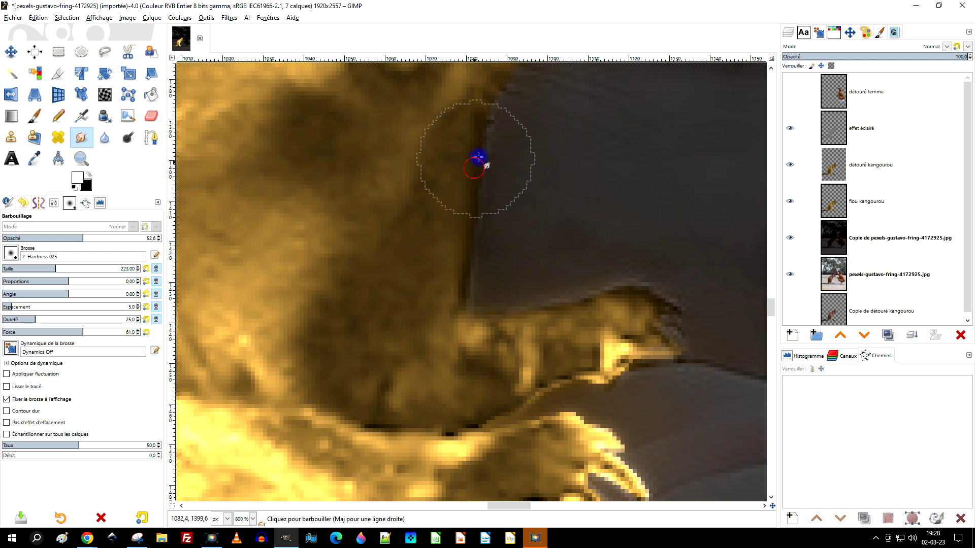
left_click(836, 165)
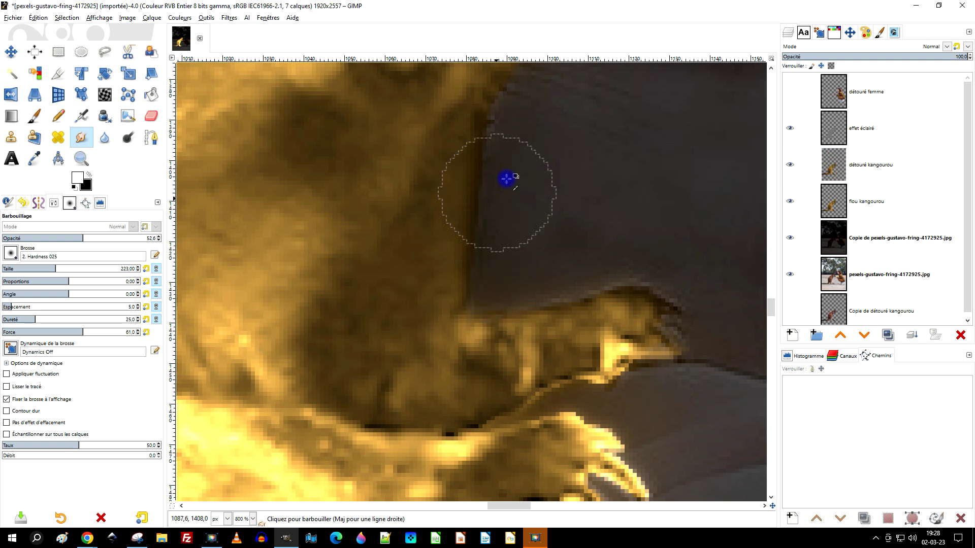
Step: Zoom out, select the darkened photo copy layer, and open then close the New Layer dialog
scroll(453, 160, "up", 1, "ctrl")
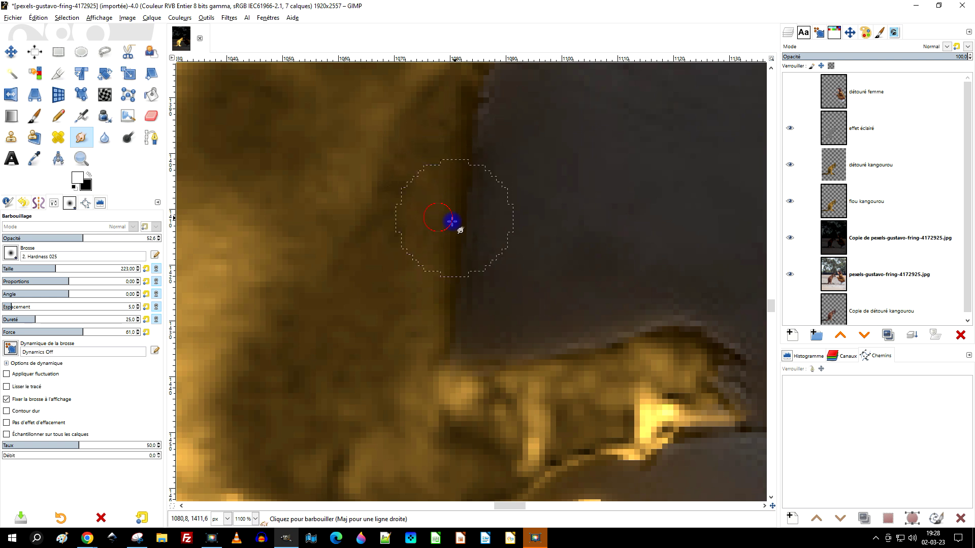
scroll(511, 244, "down", 6, "ctrl")
scroll(529, 235, "down", 4, "ctrl")
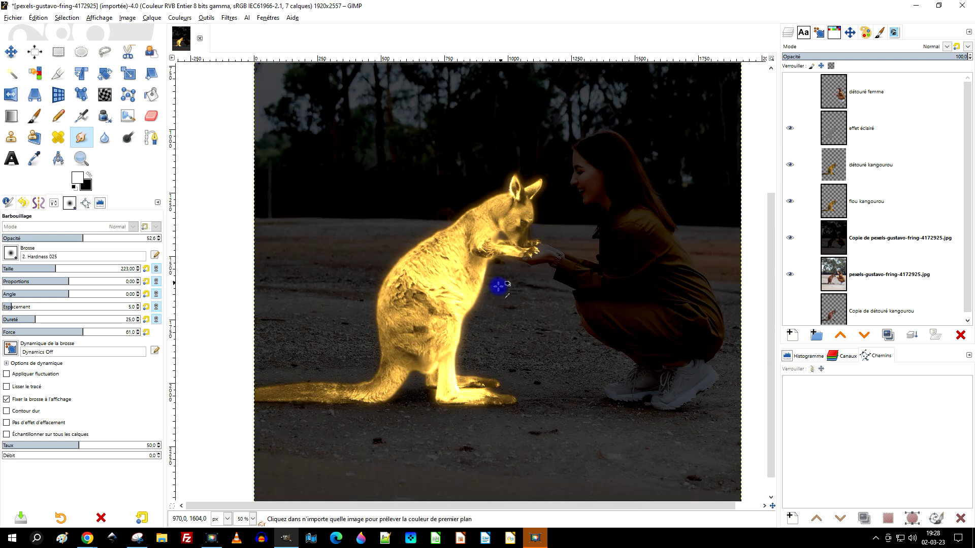
scroll(558, 305, "right", 2)
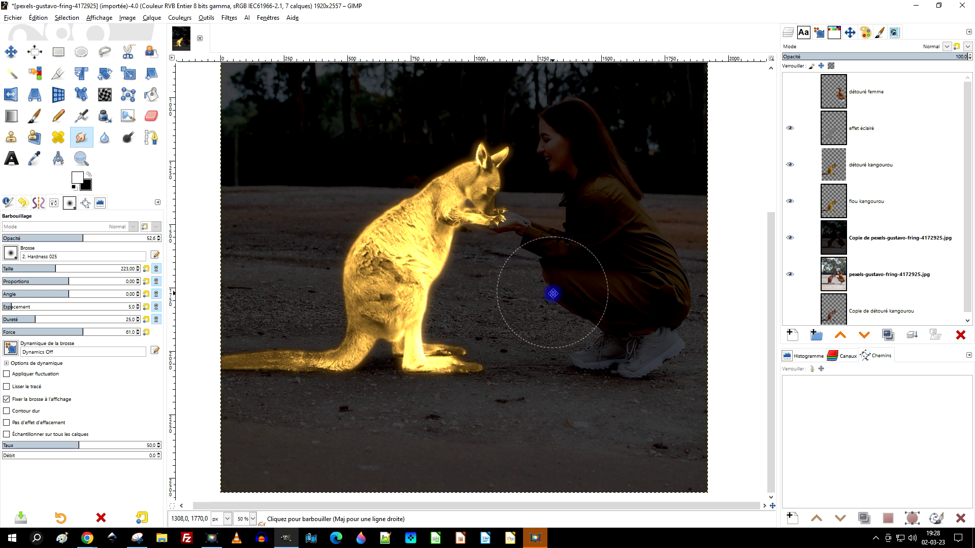
scroll(285, 380, "up", 4, "ctrl")
scroll(278, 381, "down", 4, "ctrl")
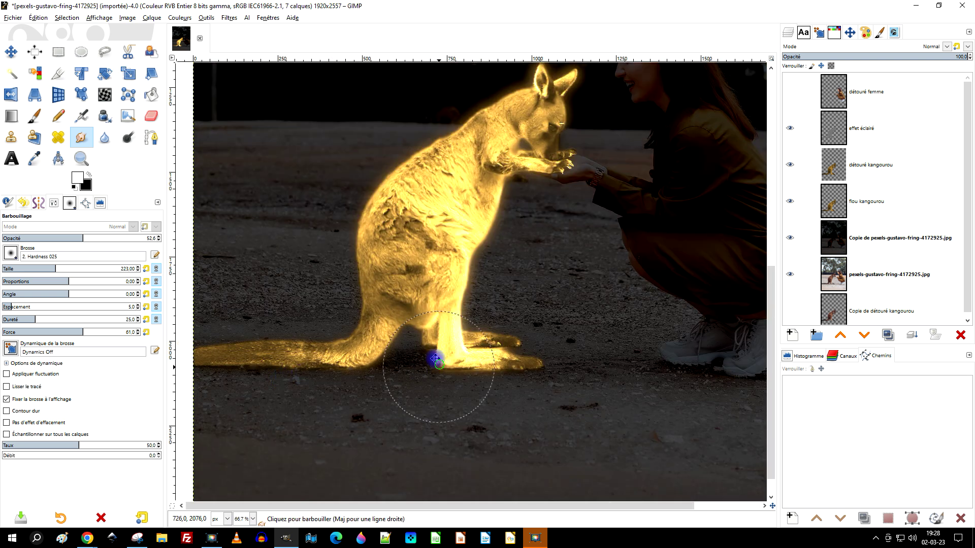
scroll(434, 353, "up", 1, "ctrl")
scroll(429, 339, "down", 2, "ctrl")
scroll(383, 330, "up", 1, "ctrl")
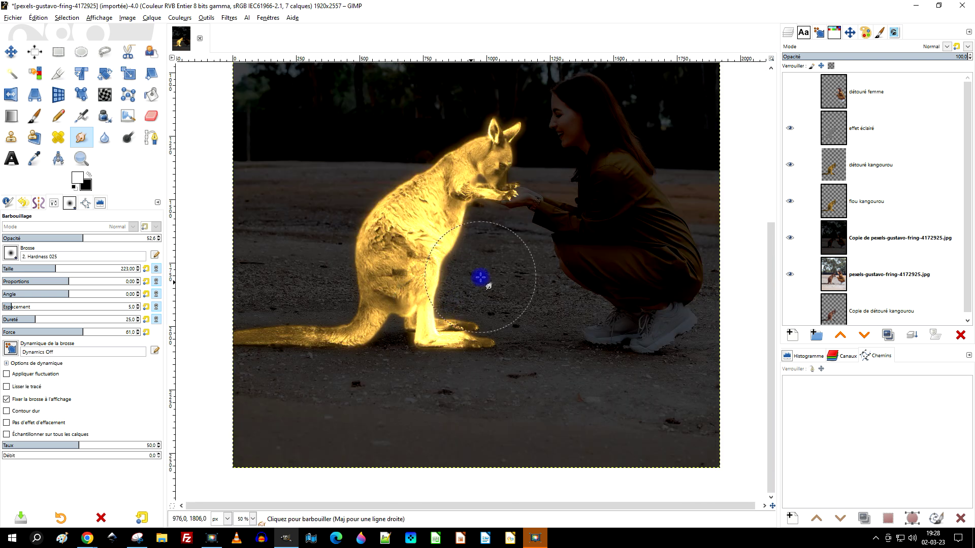
scroll(483, 285, "up", 1)
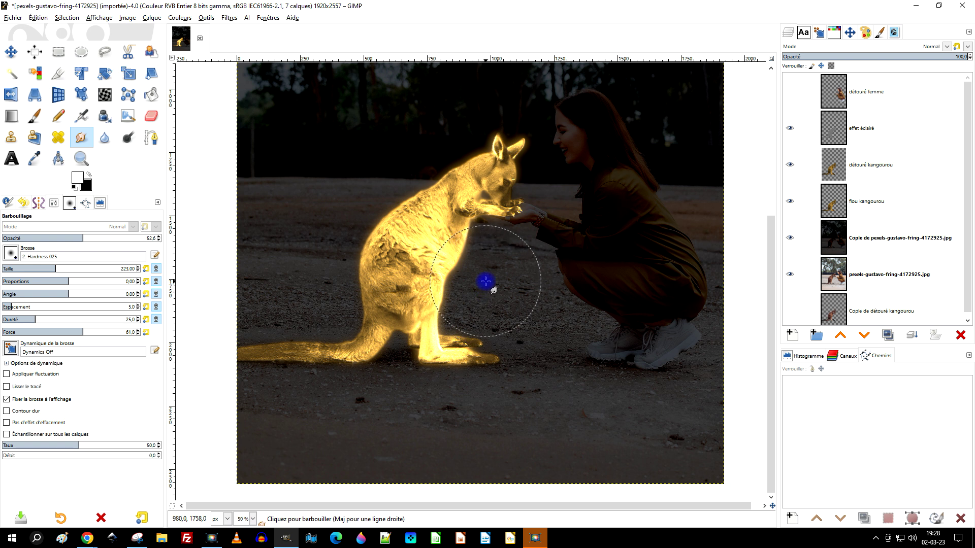
left_click(919, 236)
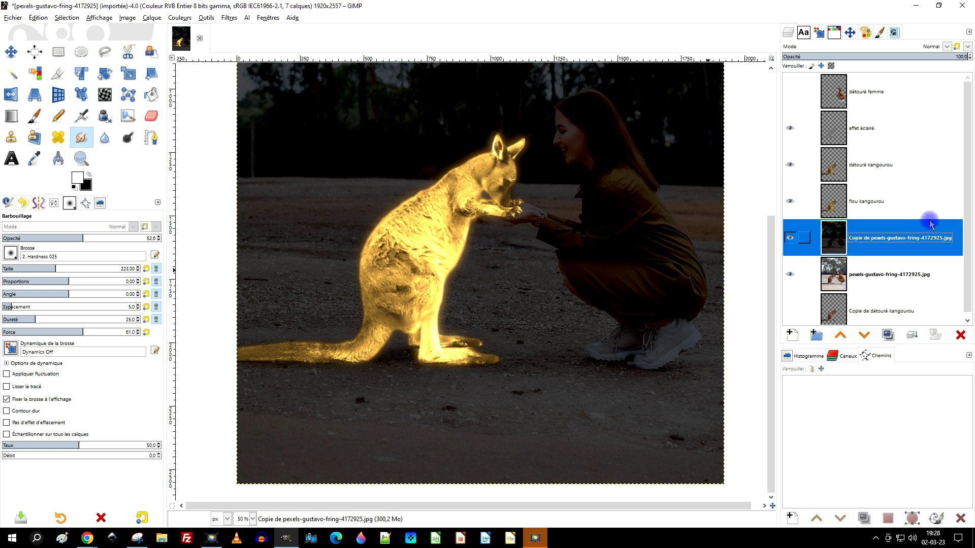
left_click(791, 335)
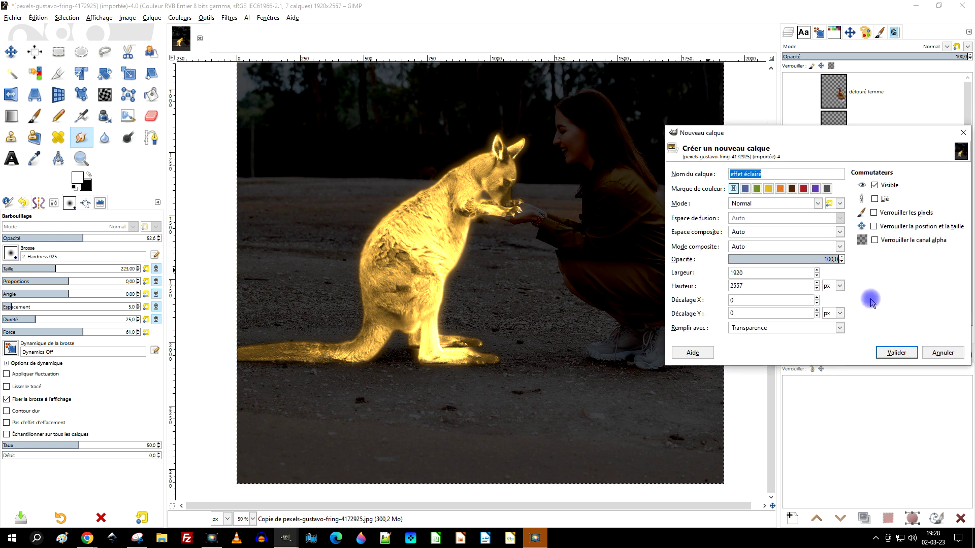
left_click(911, 352)
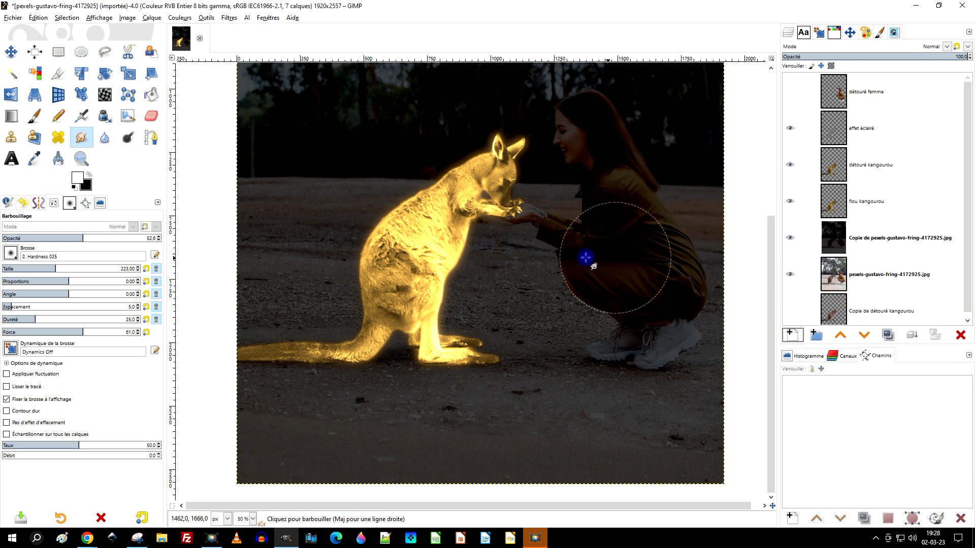
Step: Check the darkened copy and kangaroo cutout layers, briefly viewing the original photo alone
scroll(544, 296, "down", 1)
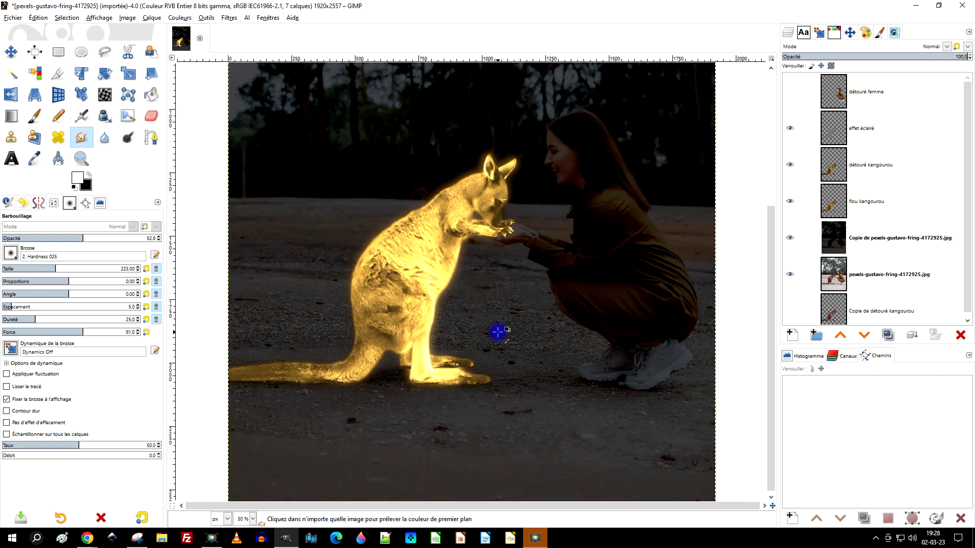
scroll(564, 279, "up", 1)
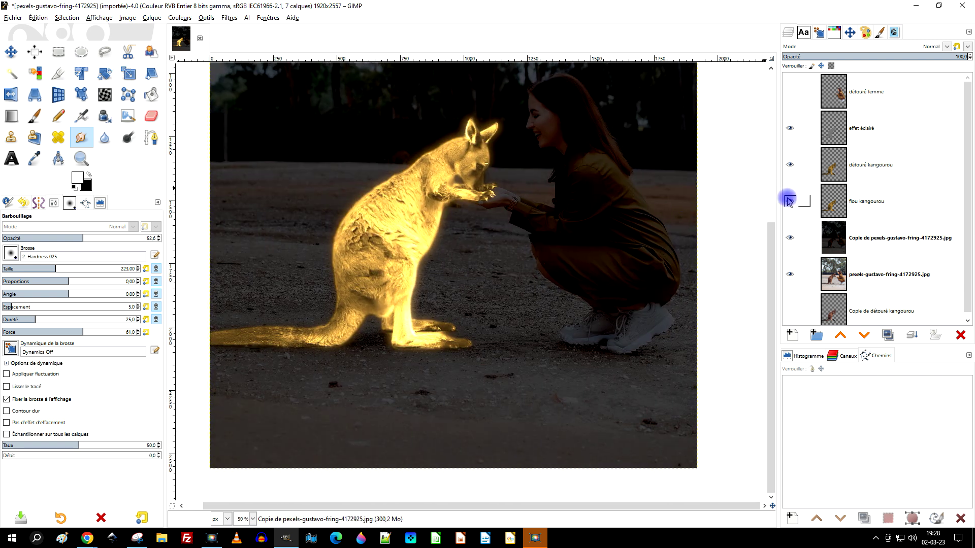
scroll(455, 152, "up", 3)
scroll(430, 155, "up", 3)
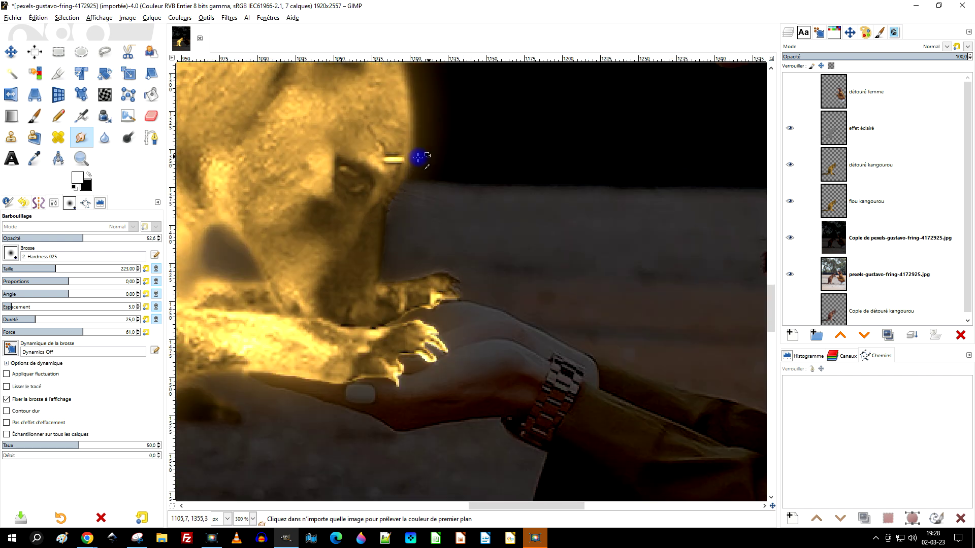
left_click(790, 165)
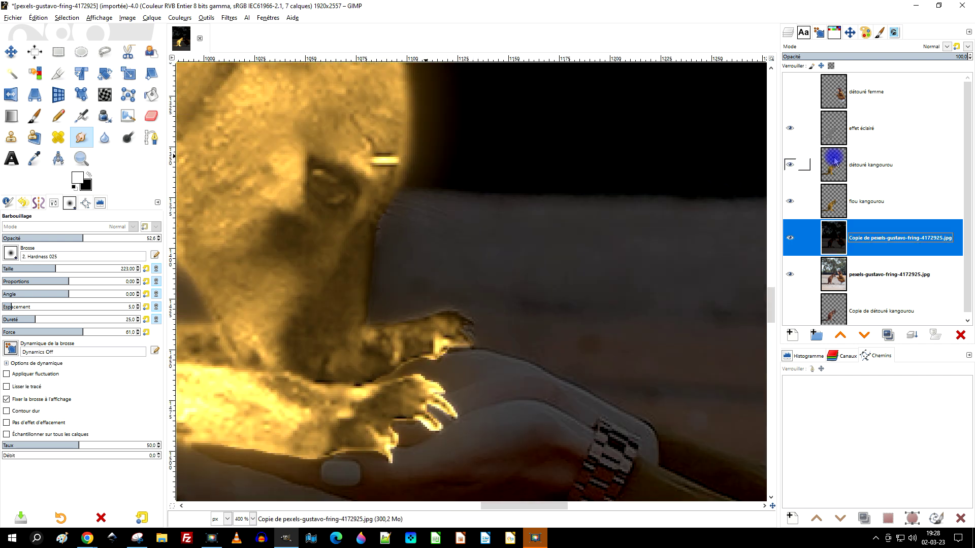
left_click(837, 174)
scroll(429, 140, "up", 2)
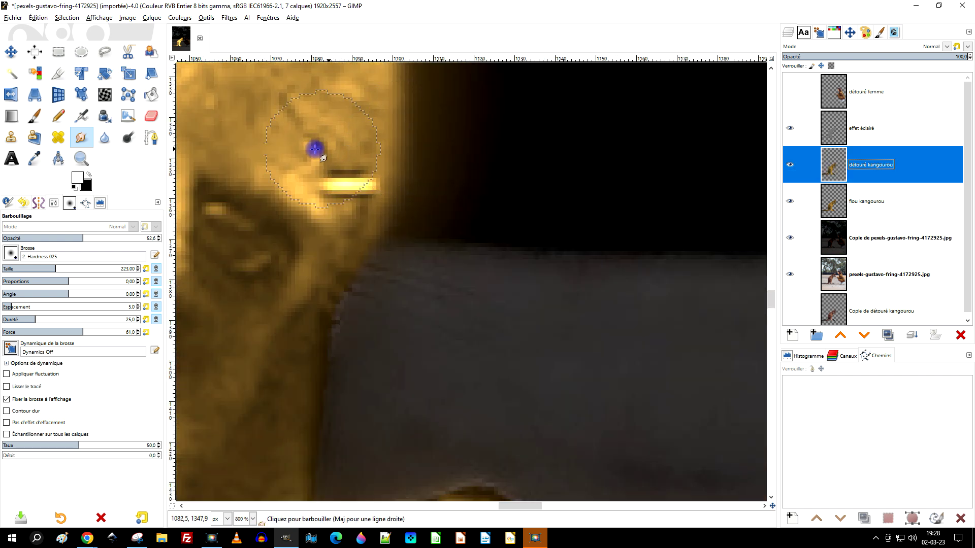
left_click(790, 274, "shift")
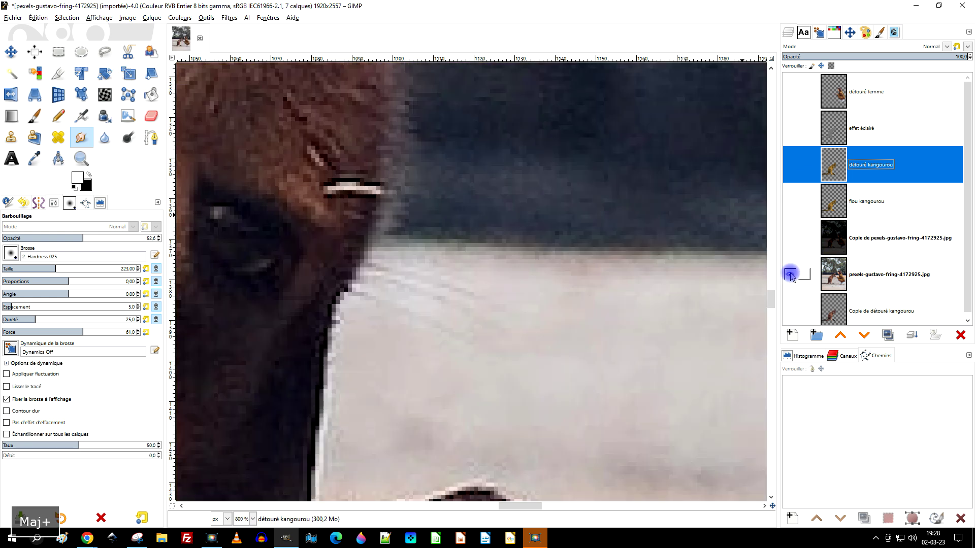
left_click(790, 274, "shift")
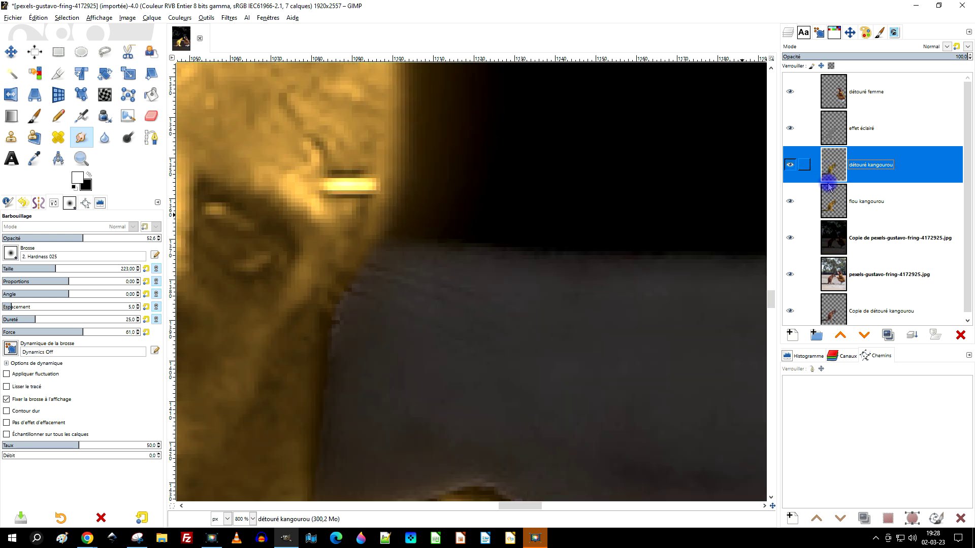
Step: Hide the détouré femme layer so the woman blends into the dark scene
scroll(555, 288, "down", 4)
scroll(594, 303, "down", 4)
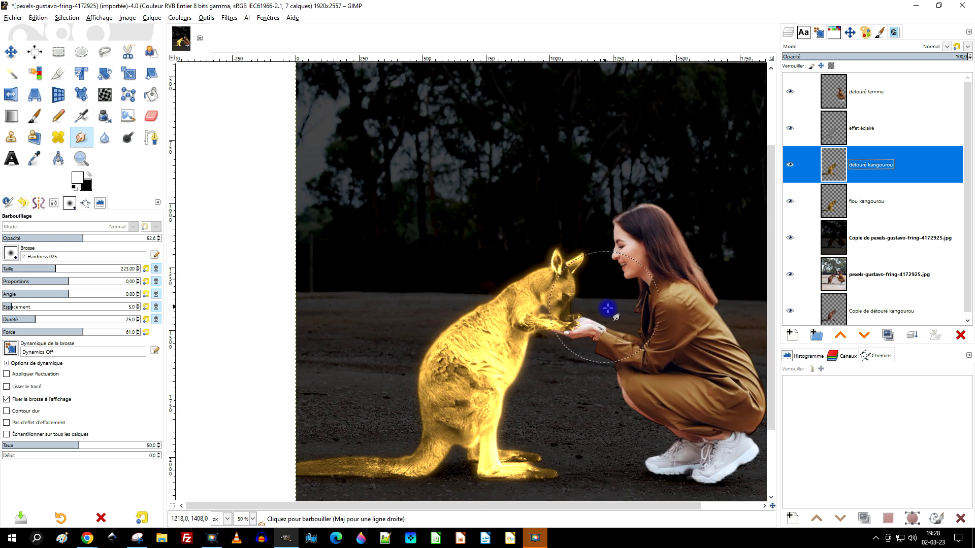
scroll(599, 294, "down", 2)
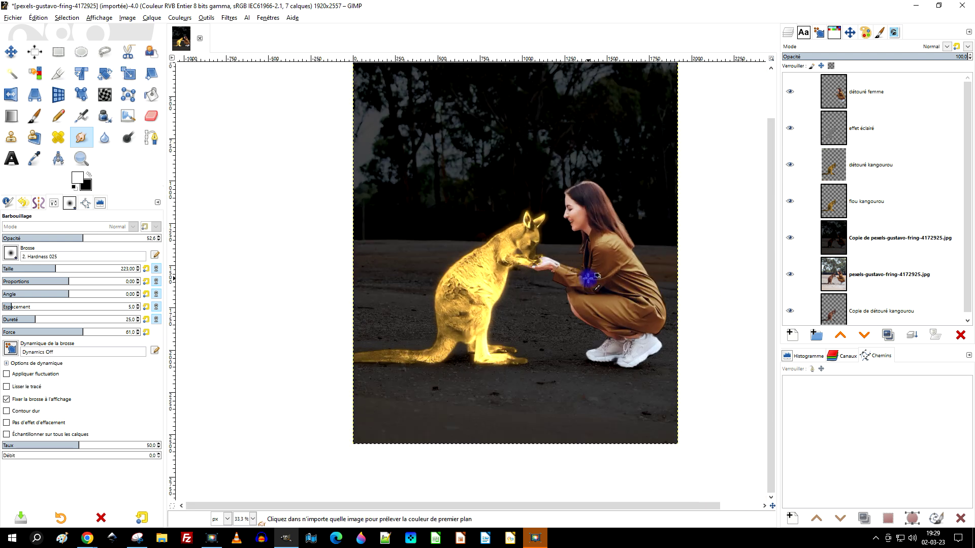
scroll(588, 278, "up", 1)
left_click(790, 92)
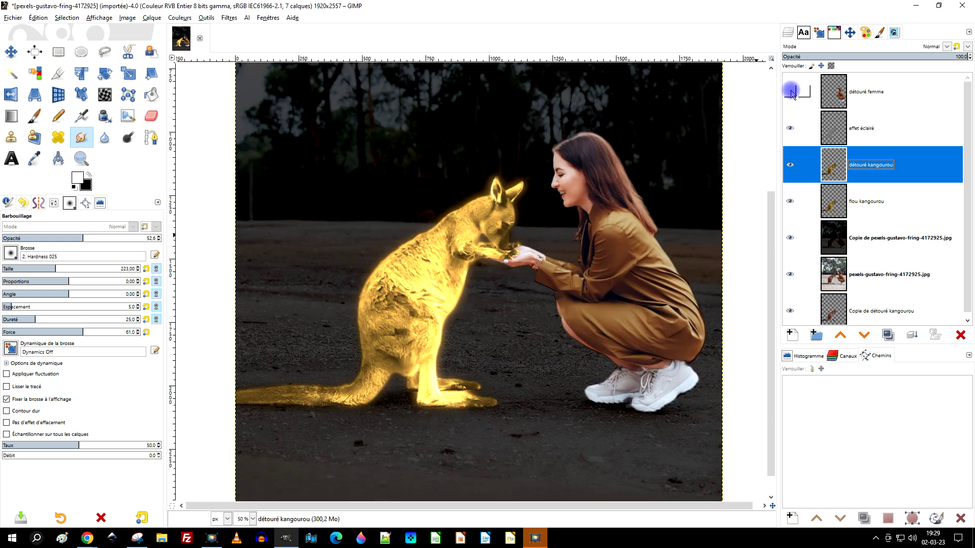
scroll(614, 391, "down", 1)
scroll(614, 391, "up", 1)
scroll(632, 359, "down", 1)
scroll(625, 340, "up", 1)
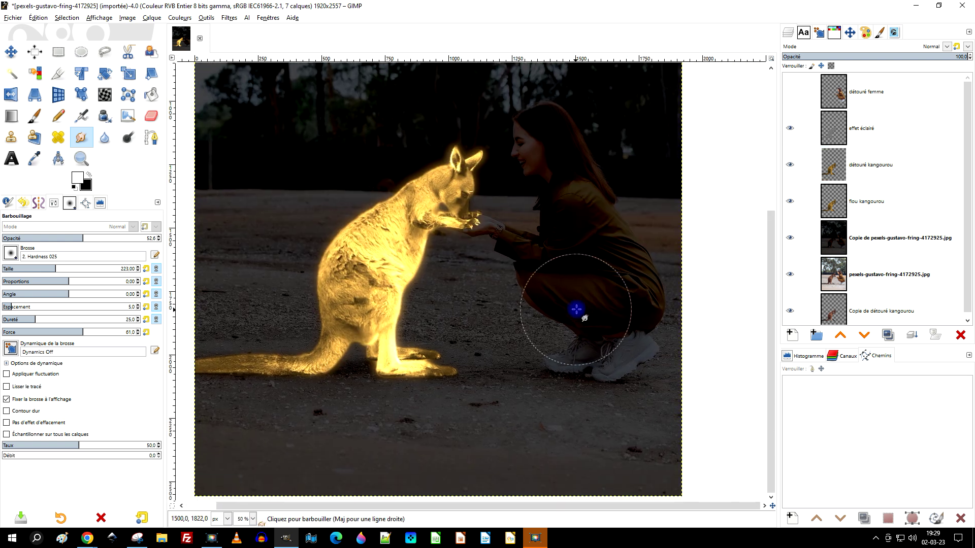
Step: Rename the darkened photo copy layer to arrière-plan
double_click(862, 237)
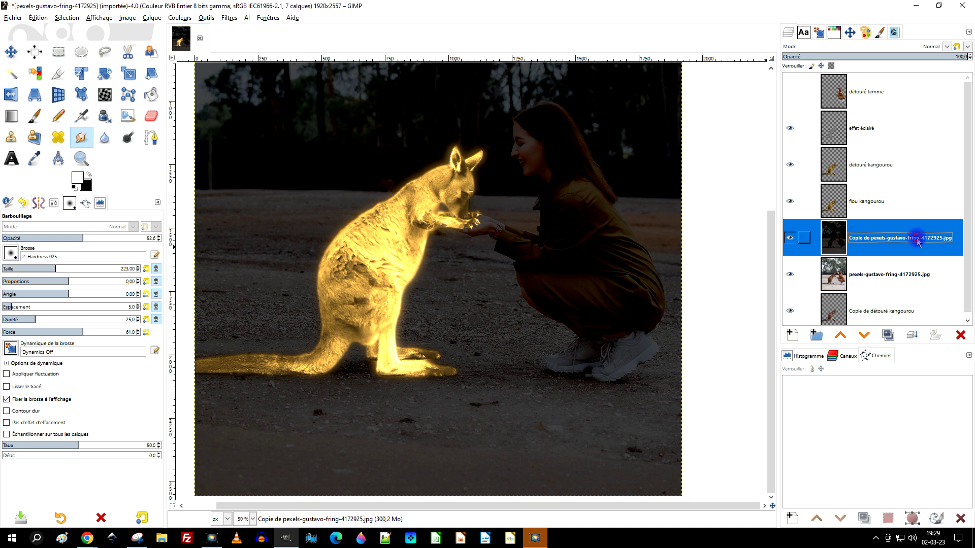
type("arrièr")
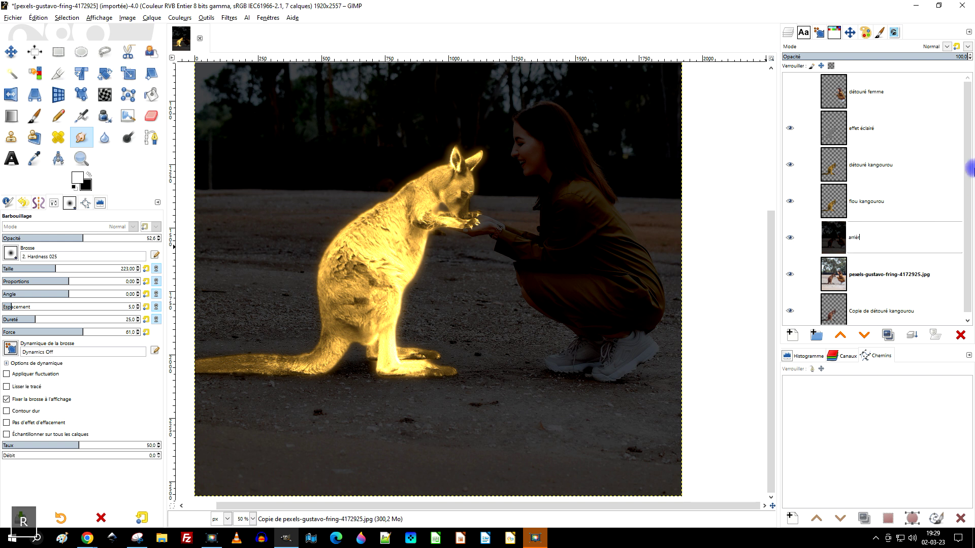
type("e-plan")
key("Return")
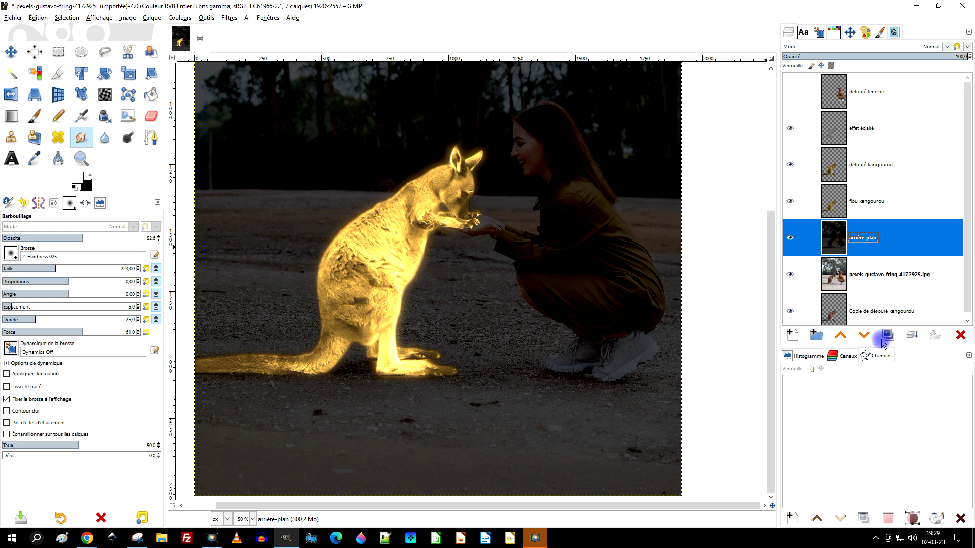
Step: Duplicate the original photo as a visible layer named eclat, raised above arrière-plan
left_click(857, 274)
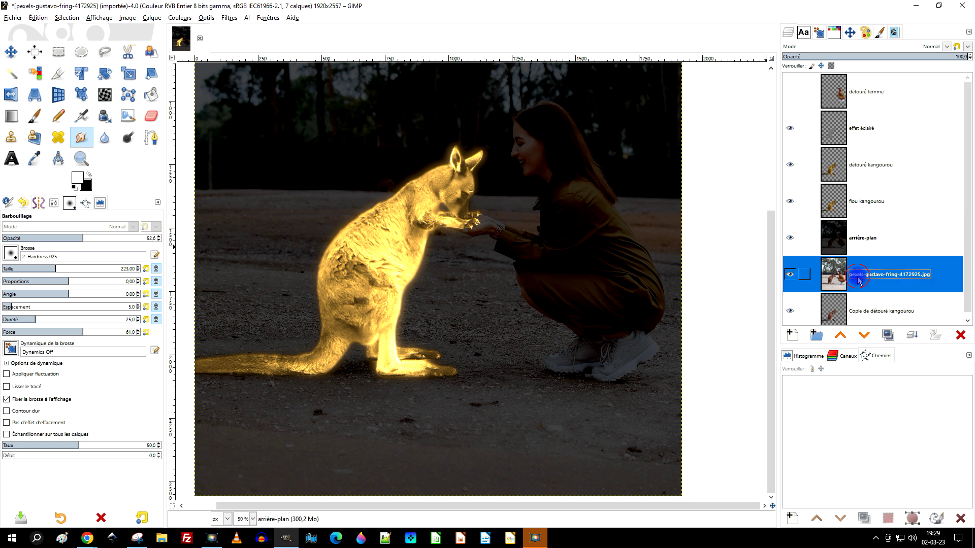
left_click(887, 335)
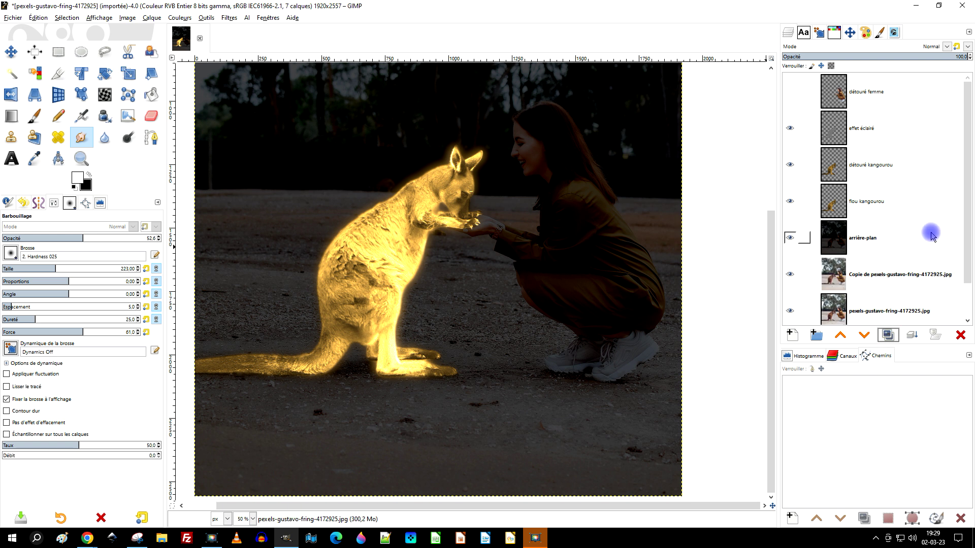
double_click(861, 276)
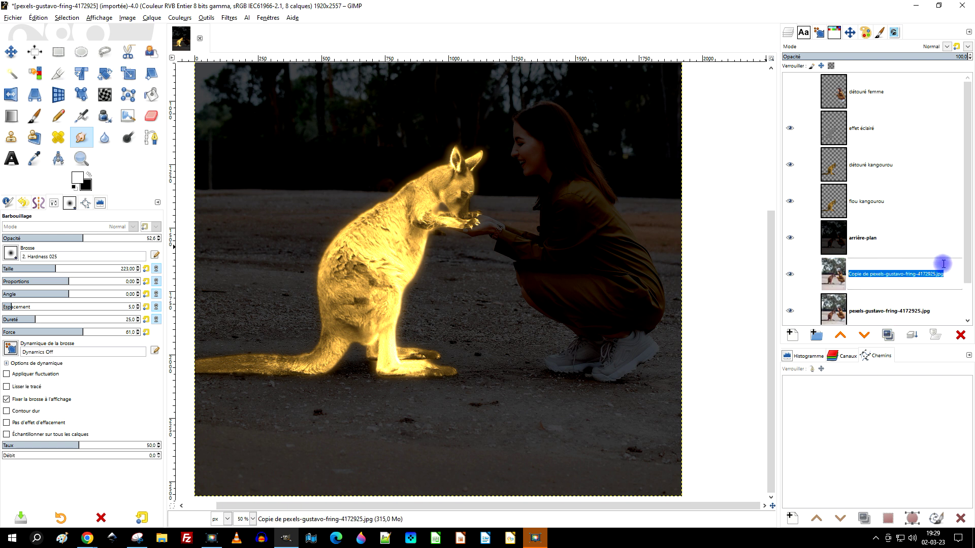
type("ec")
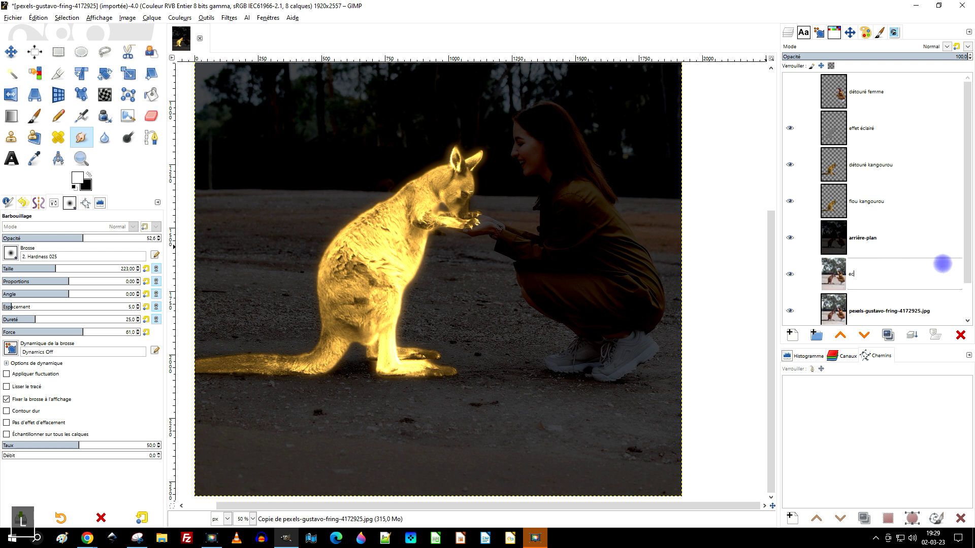
key("Return")
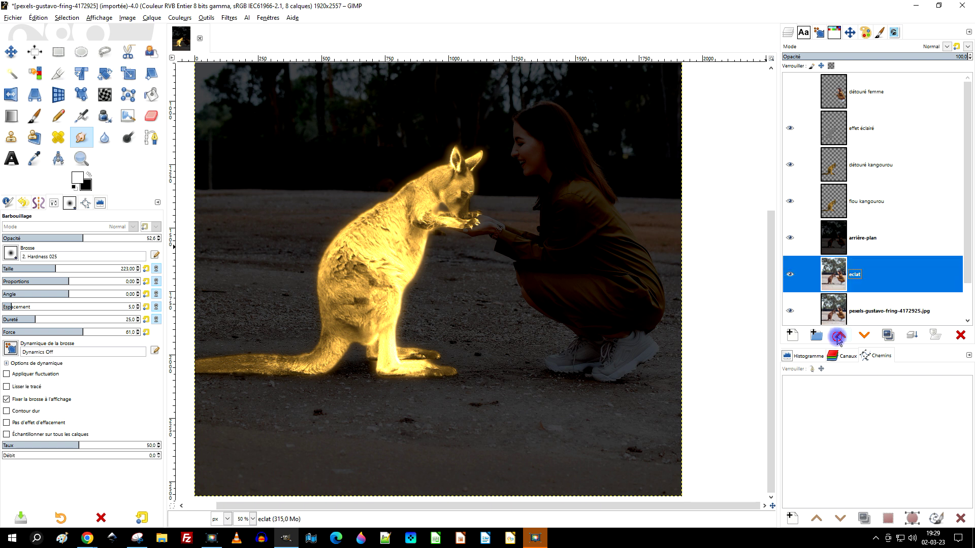
left_click(840, 335)
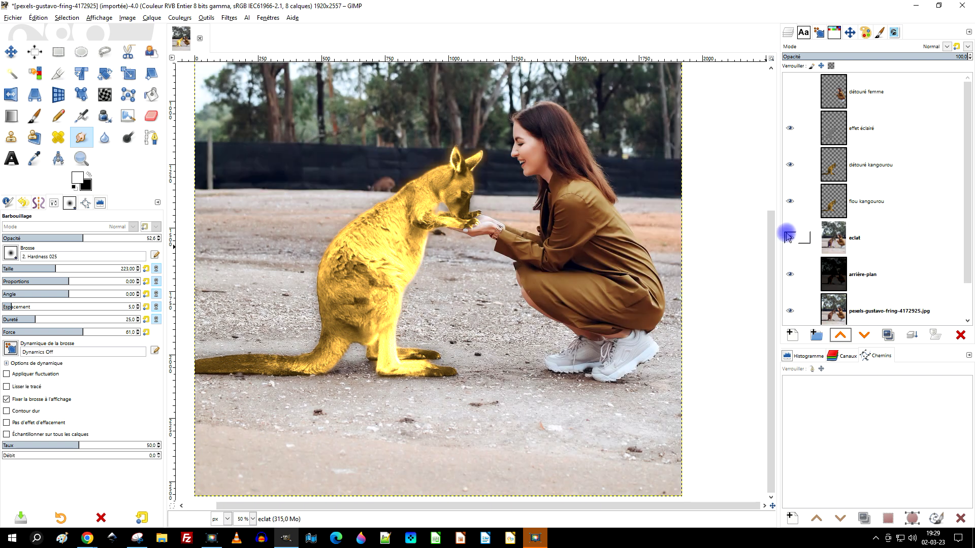
left_click(790, 237)
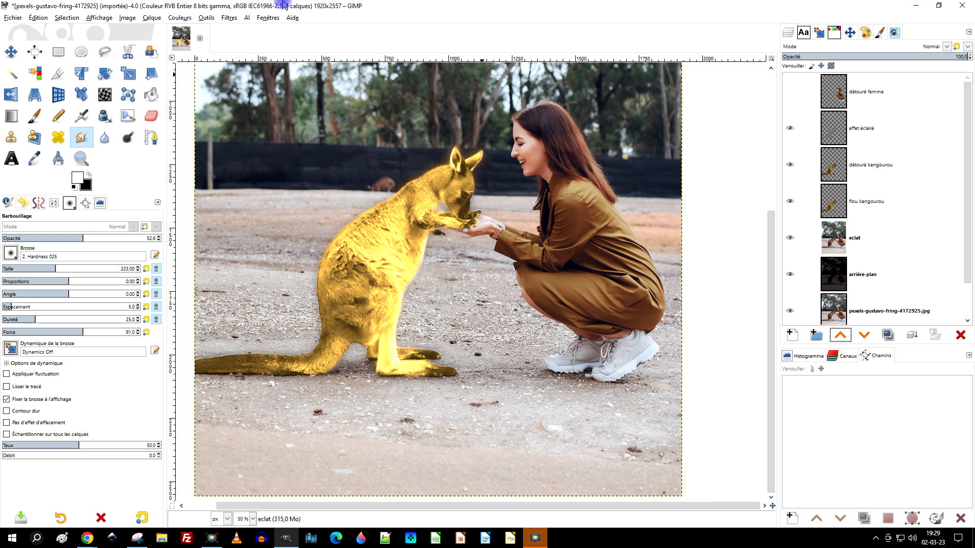
left_click(199, 19)
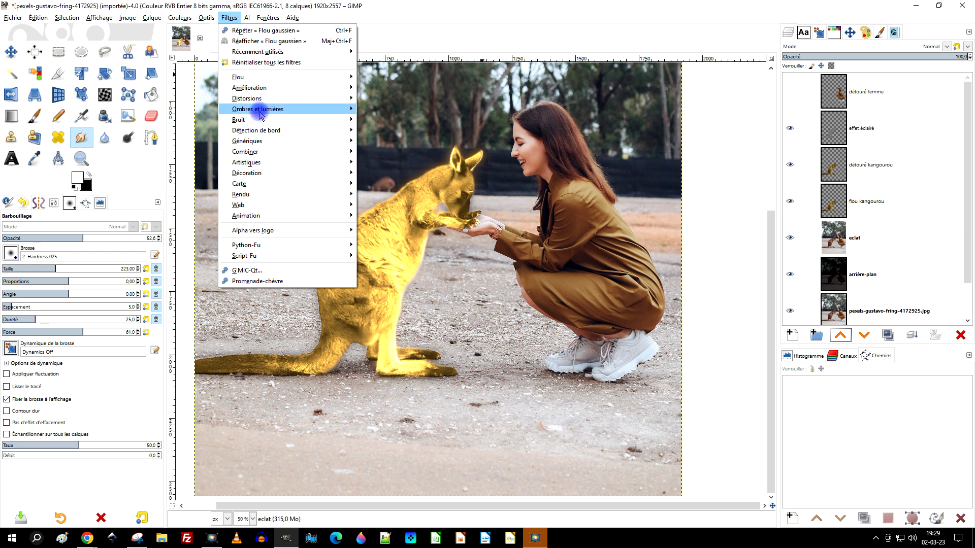
Step: Desaturate the eclat layer using the Luminosité (TSL) mode
left_click(208, 19)
left_click(180, 18)
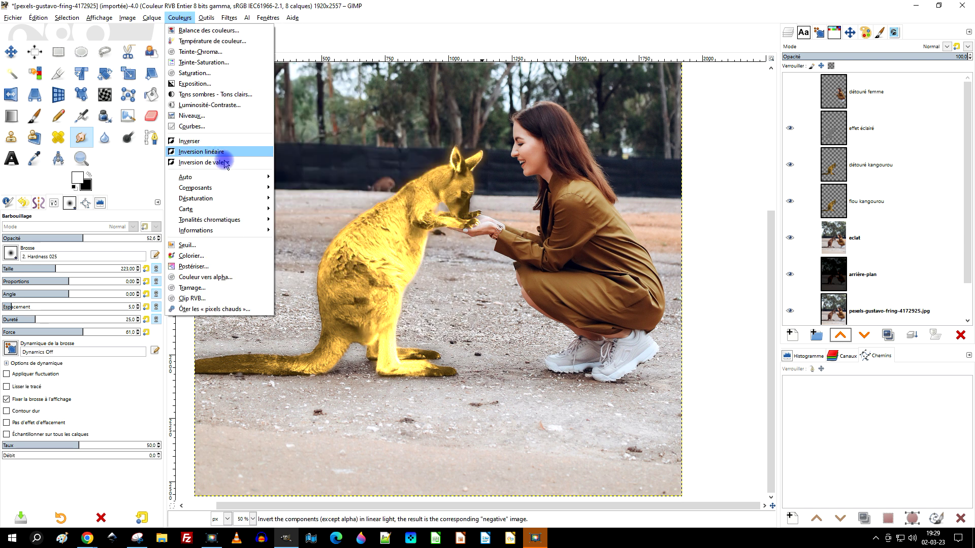
mouse_move(196, 198)
left_click(322, 213)
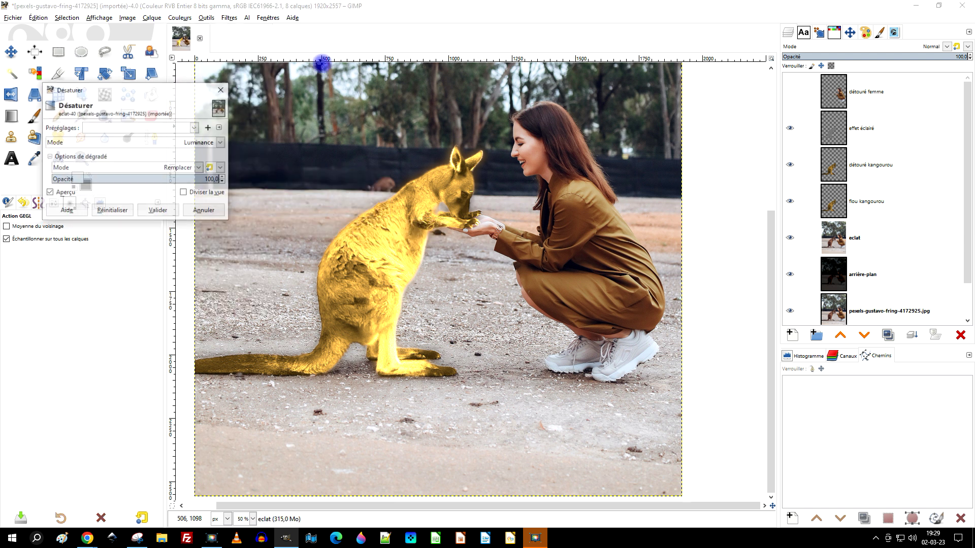
left_click(182, 143)
left_click(150, 164)
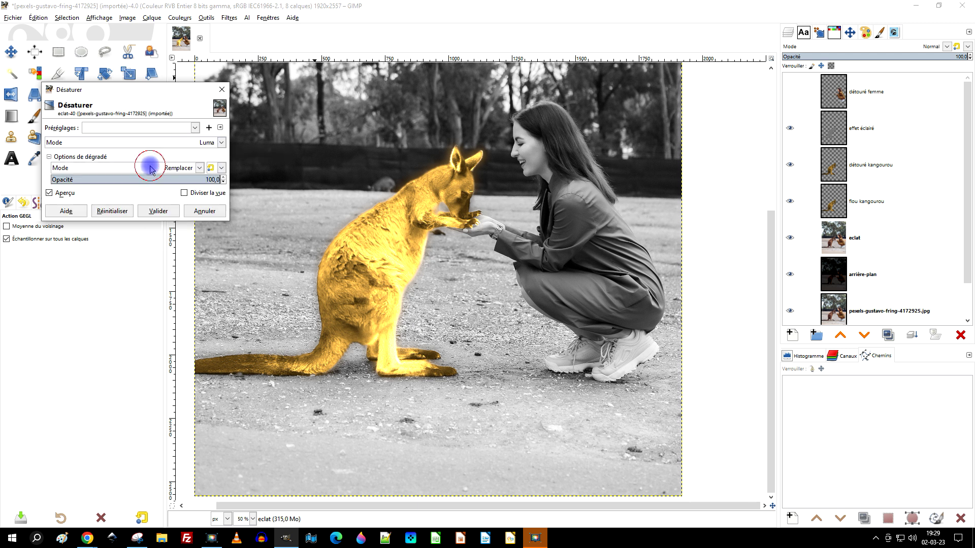
key("Down")
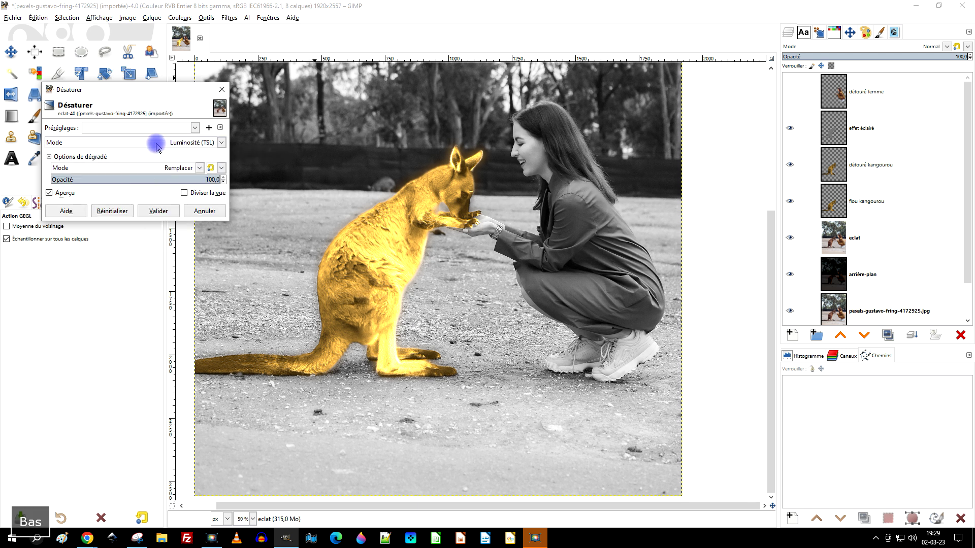
key("Down")
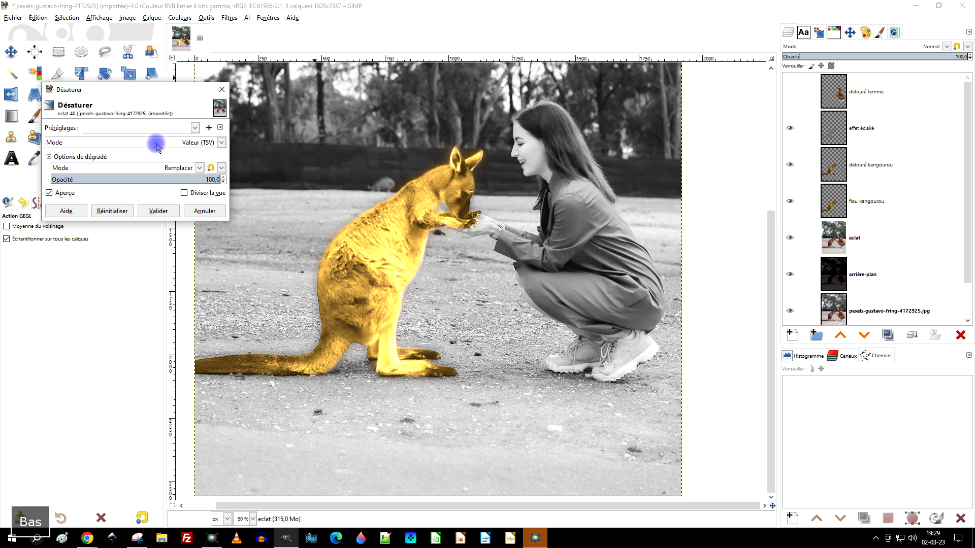
key("Up")
key("Up")
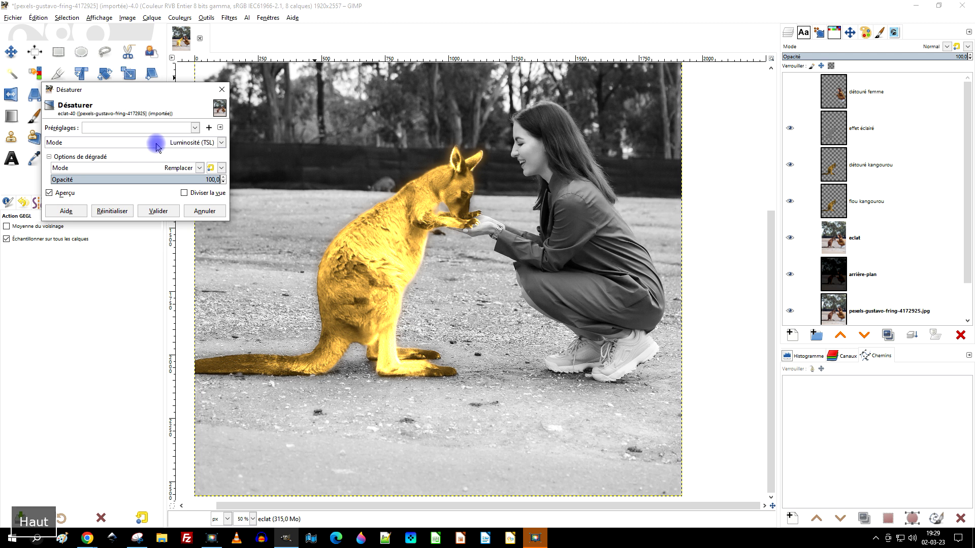
key("Up")
key("Down")
left_click(161, 210)
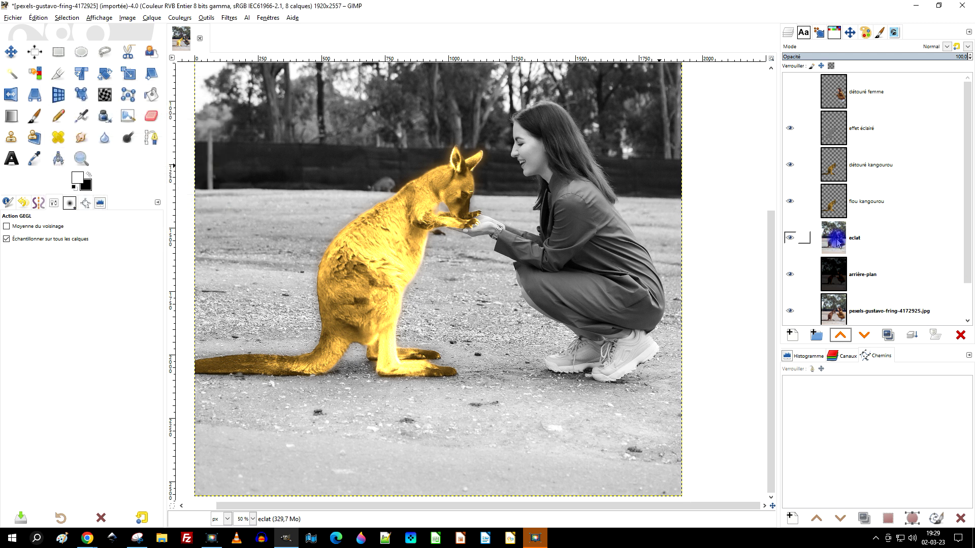
left_click(223, 22)
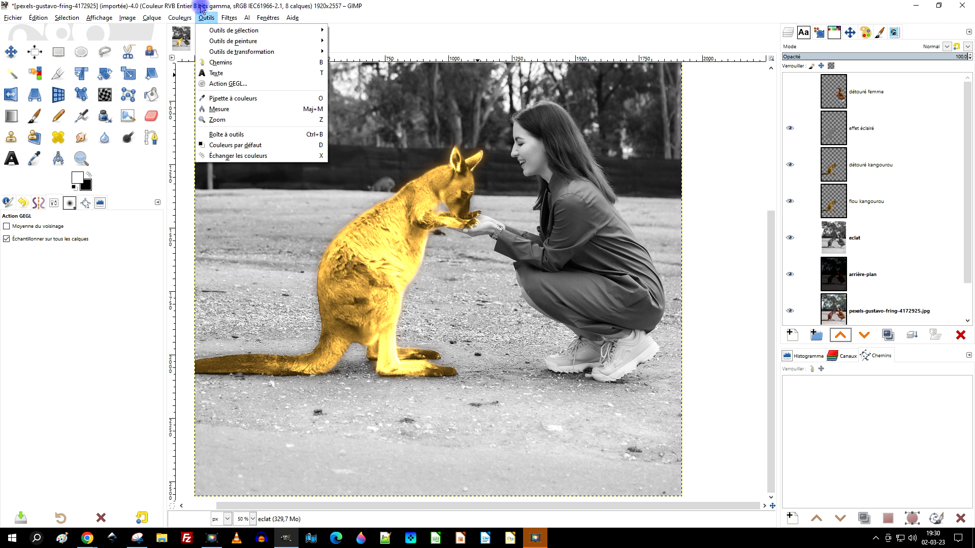
mouse_move(190, 255)
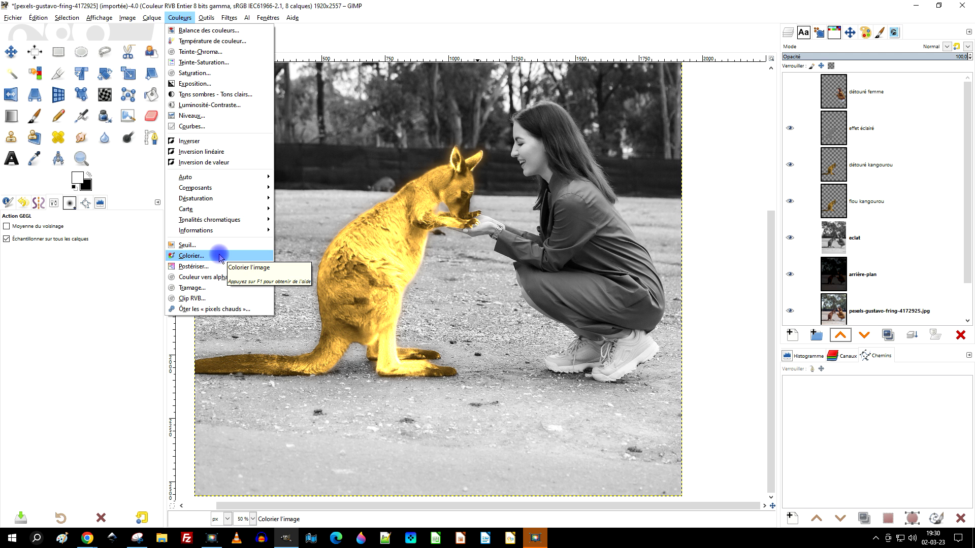
Step: Sample the Colorize tint from the glowing kangaroo and darken it to olive-gold
left_click(220, 258)
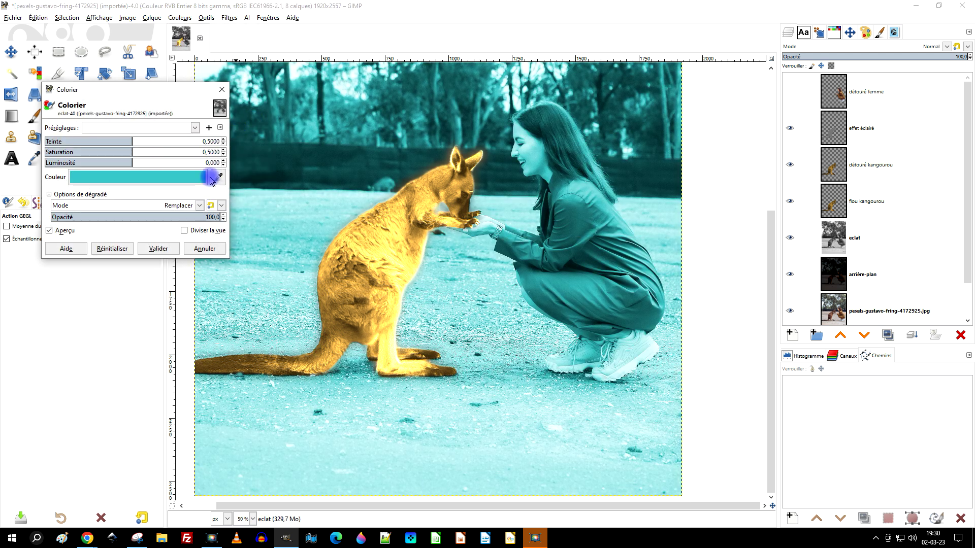
left_click(211, 178)
left_click(307, 204)
left_click(403, 213)
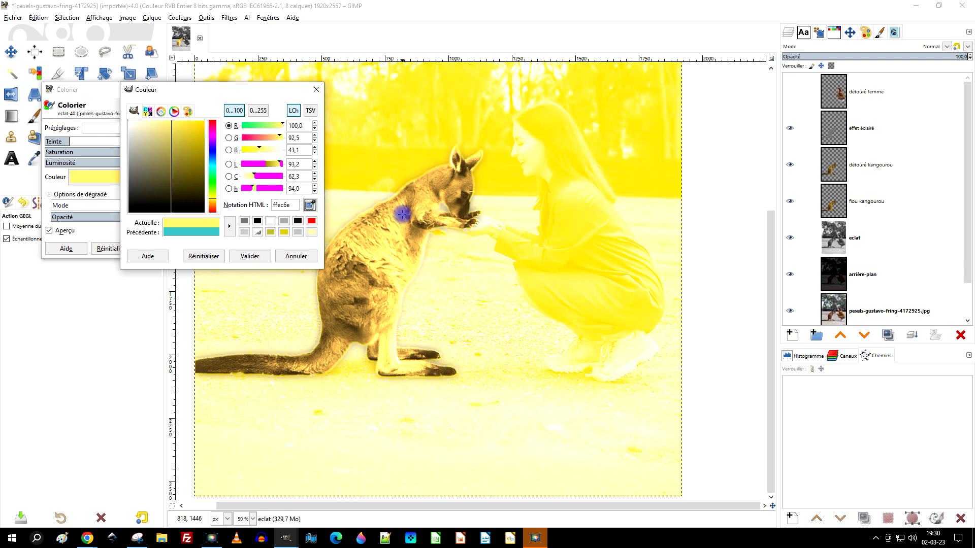
left_click_drag(173, 126, 178, 133)
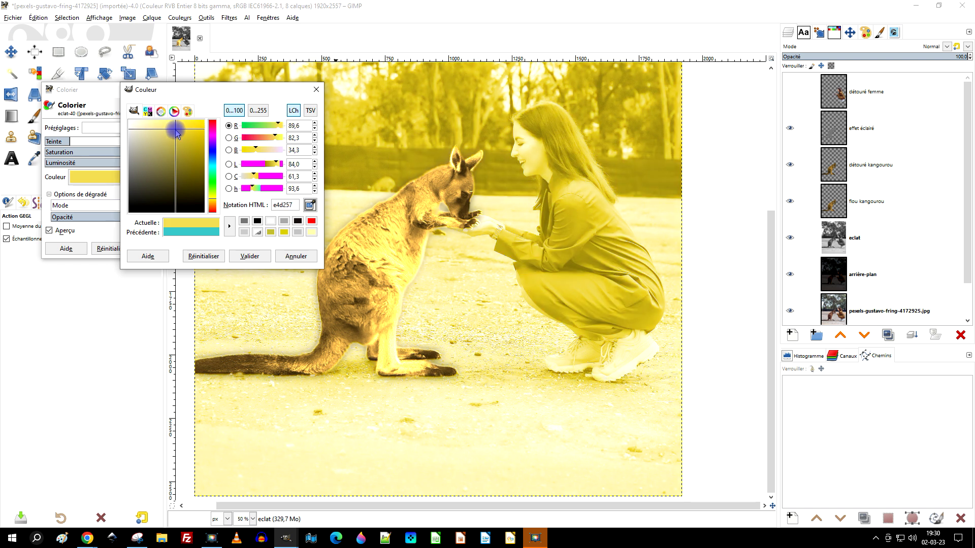
left_click_drag(177, 135, 194, 160)
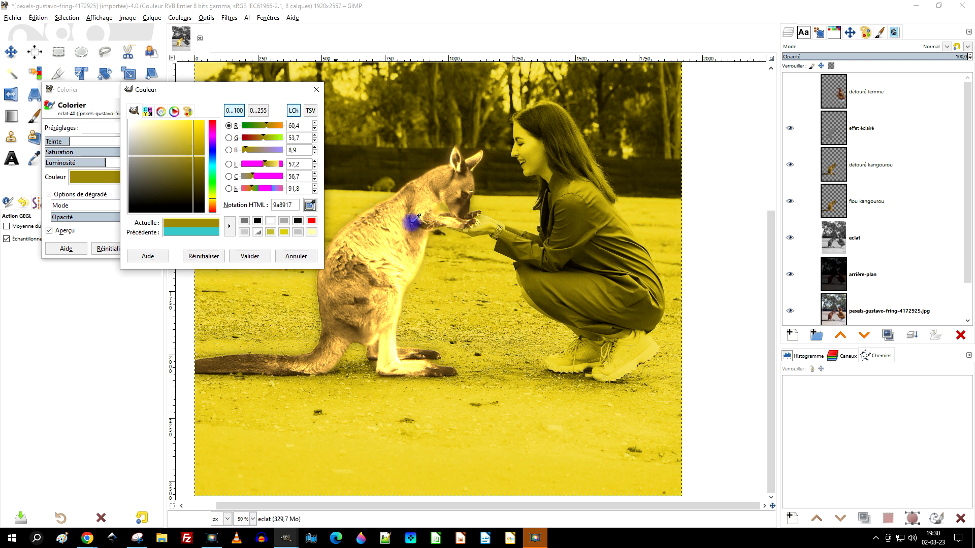
left_click(399, 217)
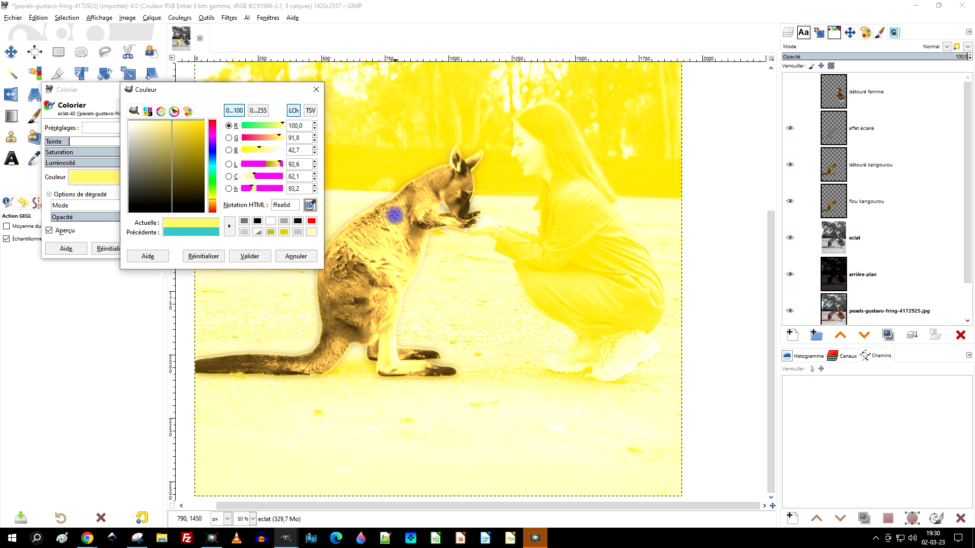
left_click(172, 123)
left_click_drag(173, 128, 196, 155)
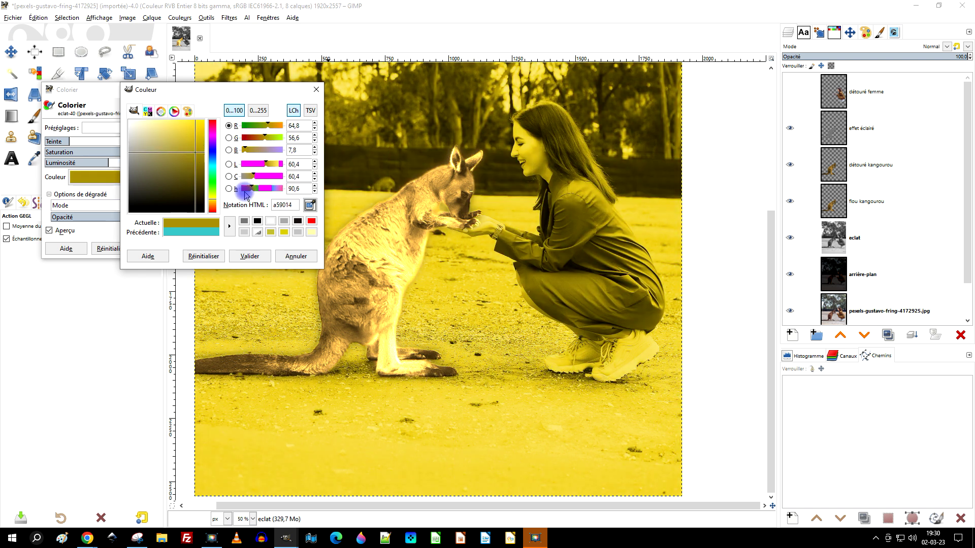
Step: Fine-tune Colorize lightness, saturation and hue for a darker golden tint, then apply
left_click(251, 256)
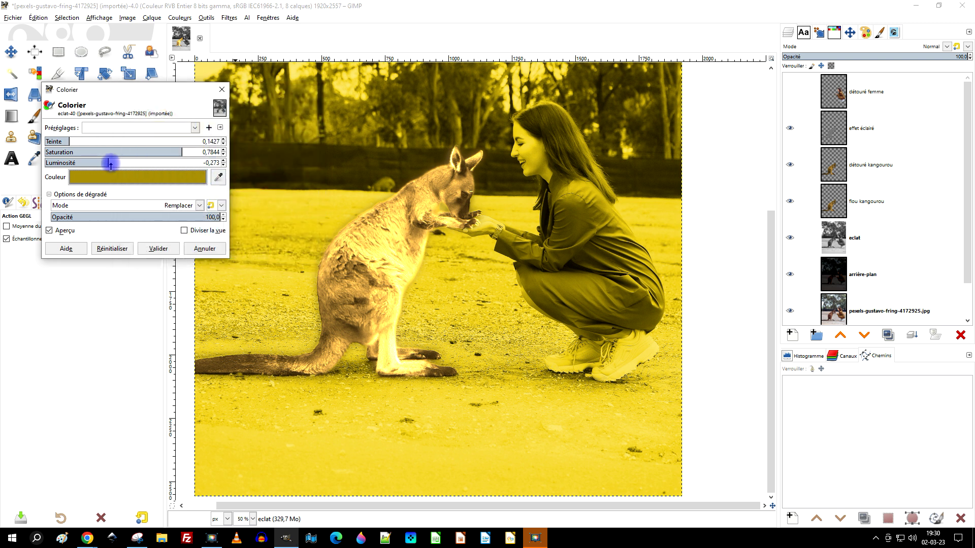
left_click_drag(107, 163, 96, 162)
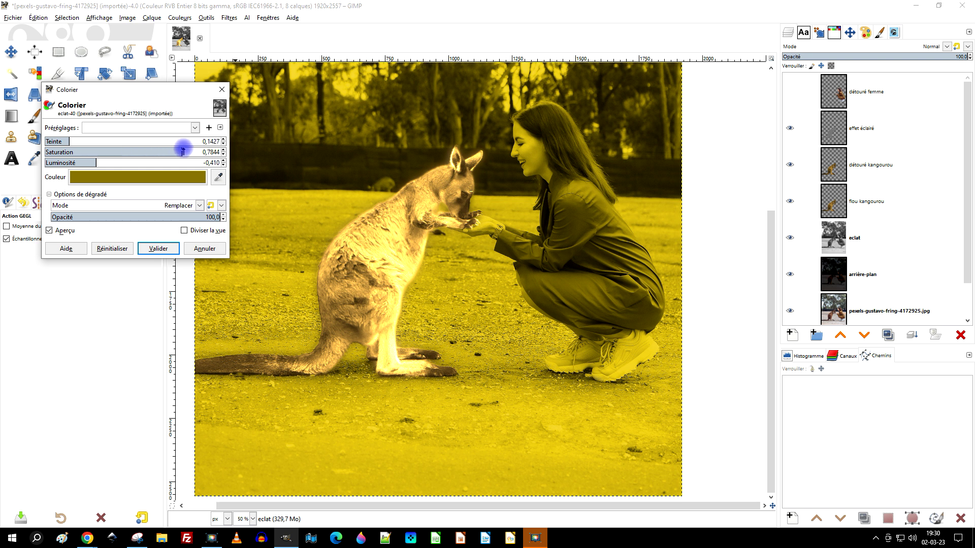
left_click_drag(175, 150, 166, 150)
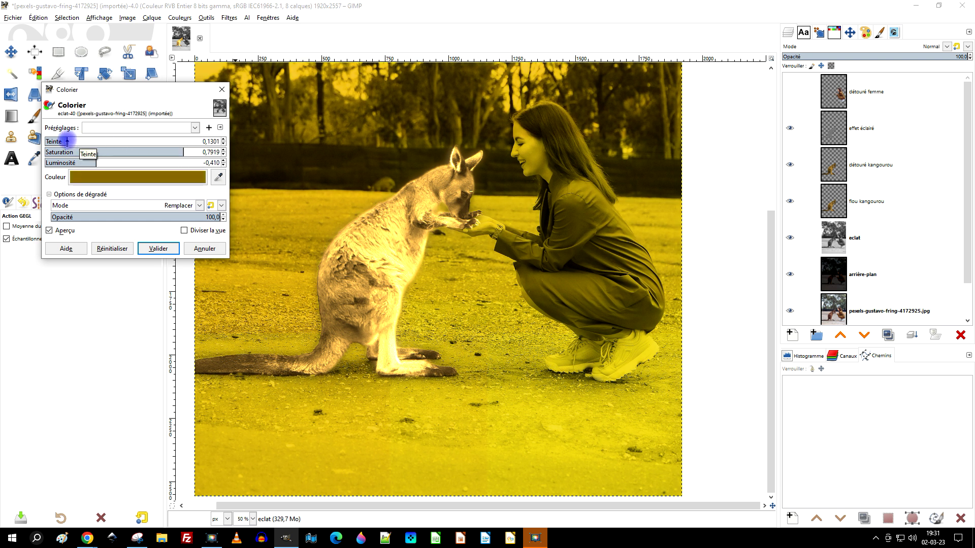
left_click_drag(67, 141, 67, 142)
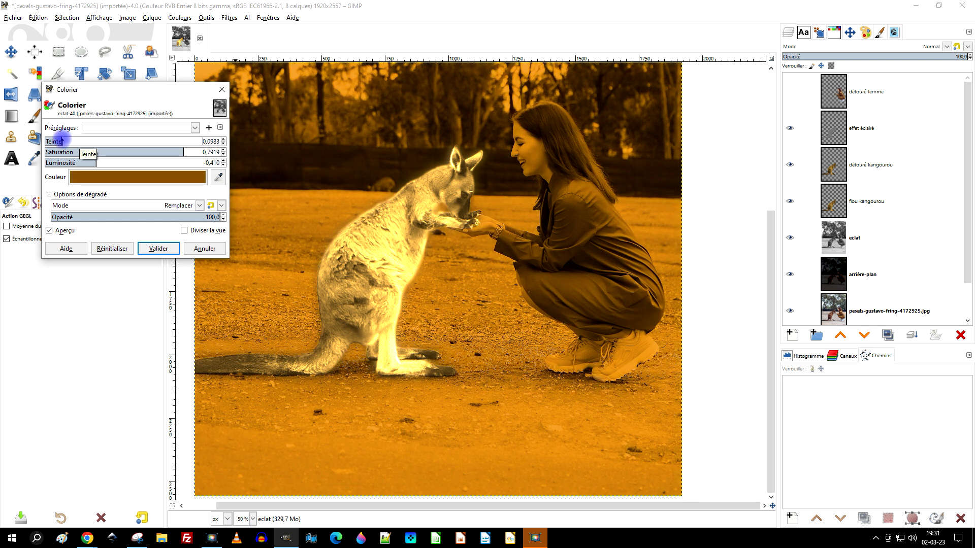
left_click_drag(64, 143, 68, 142)
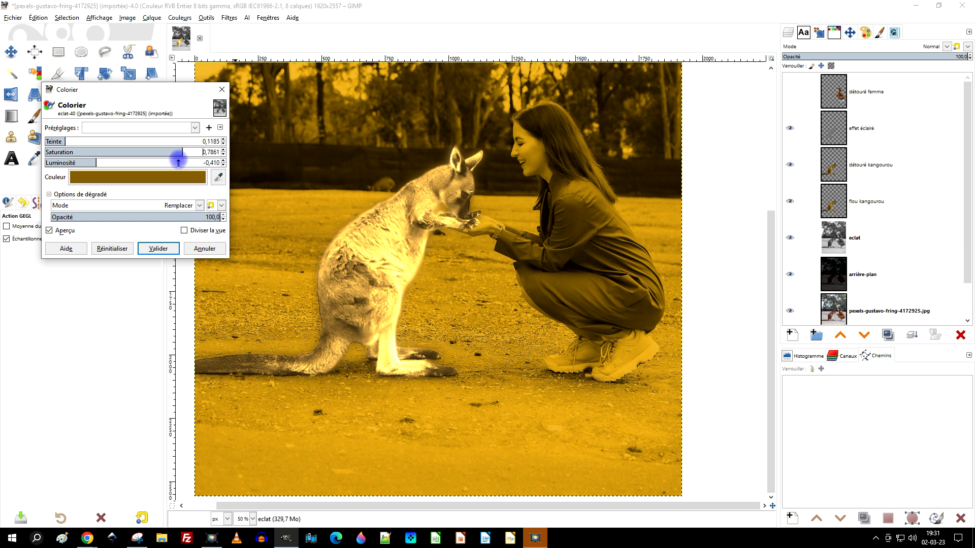
left_click_drag(96, 162, 100, 162)
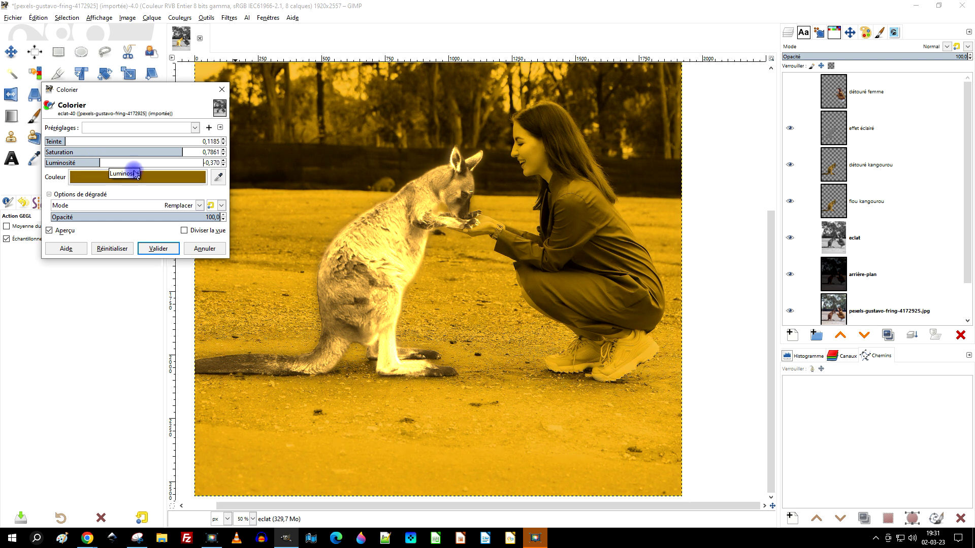
left_click(158, 248)
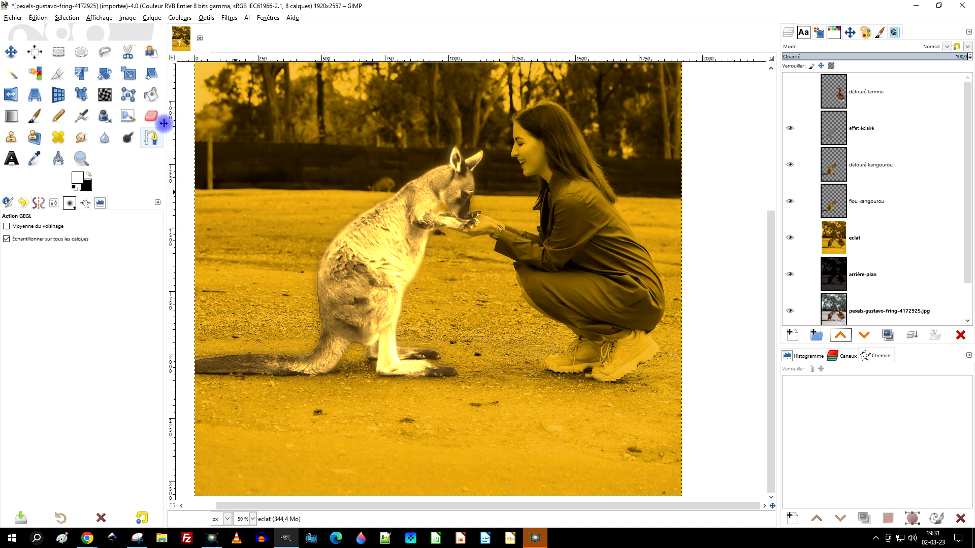
Step: Add an all-black layer mask to eclat and pick a soft brush
right_click(894, 240)
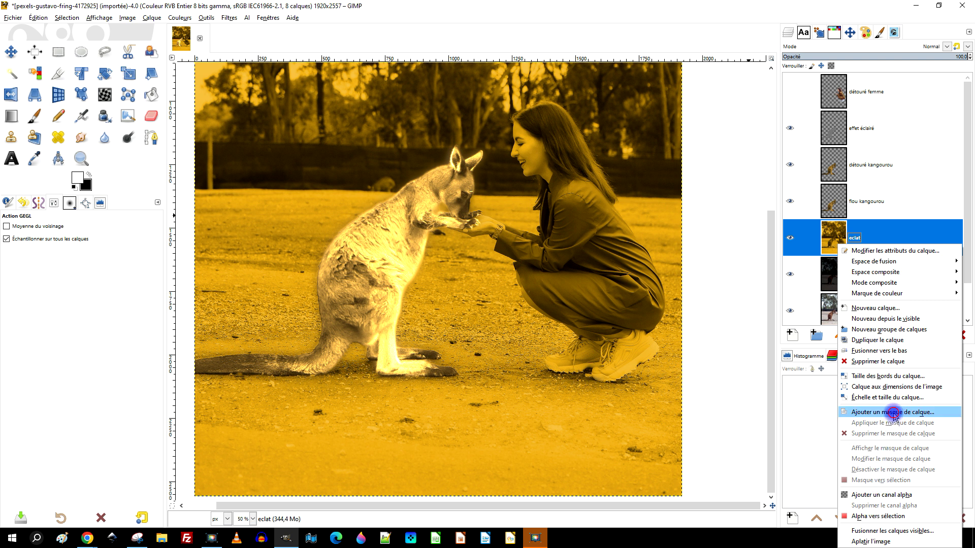
left_click(894, 412)
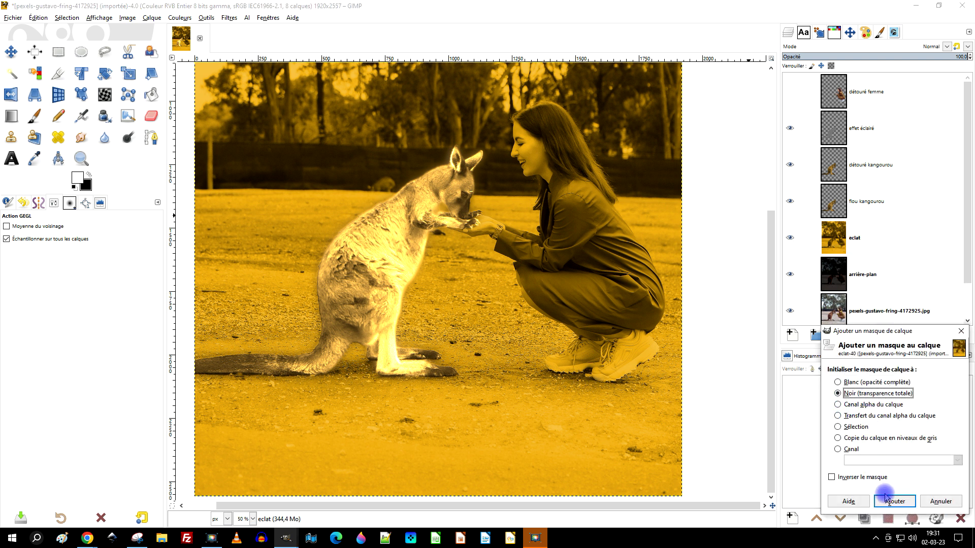
key("Return")
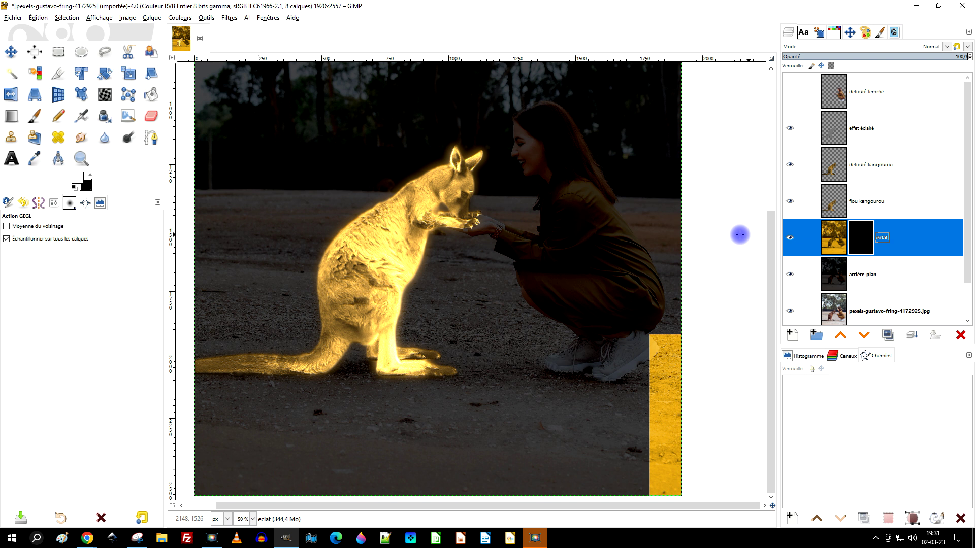
left_click(44, 122)
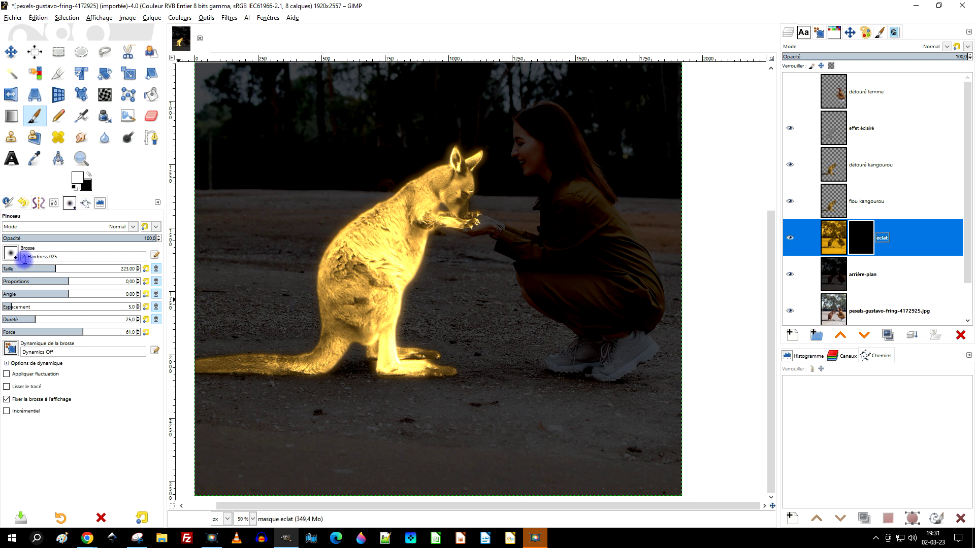
Step: Paint glow back onto the ground around the kangaroo's feet and tail
mouse_move(465, 365)
left_mouse_down()
mouse_move(379, 385)
mouse_move(261, 372)
mouse_move(415, 359)
left_mouse_up()
scroll(415, 360, "down", 1)
scroll(415, 359, "left", 2)
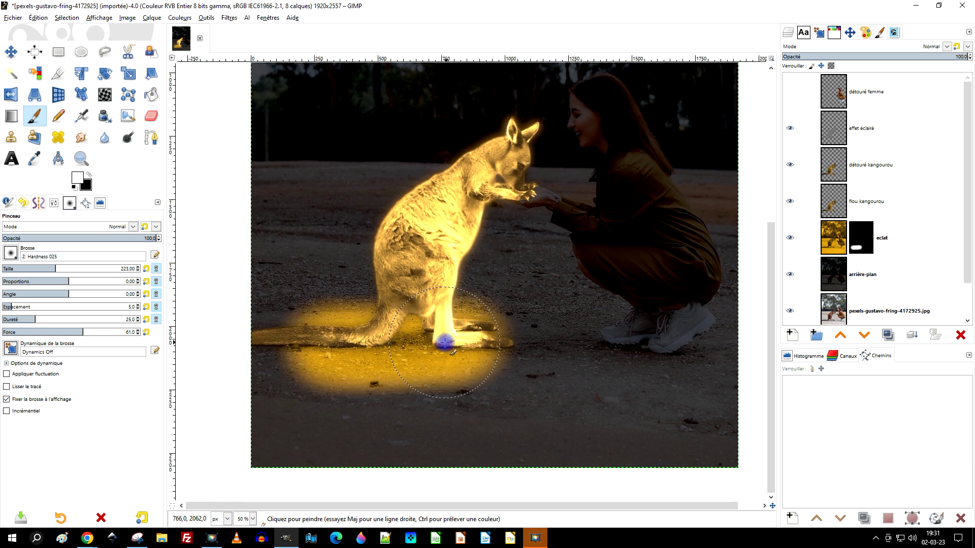
left_click_drag(270, 347, 259, 346)
left_click_drag(415, 341, 505, 345)
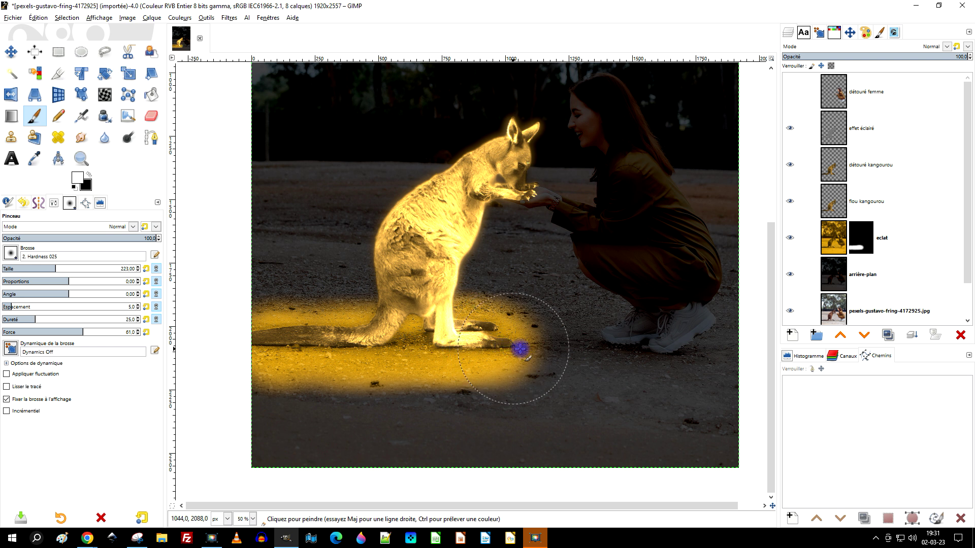
left_click_drag(505, 340, 535, 341)
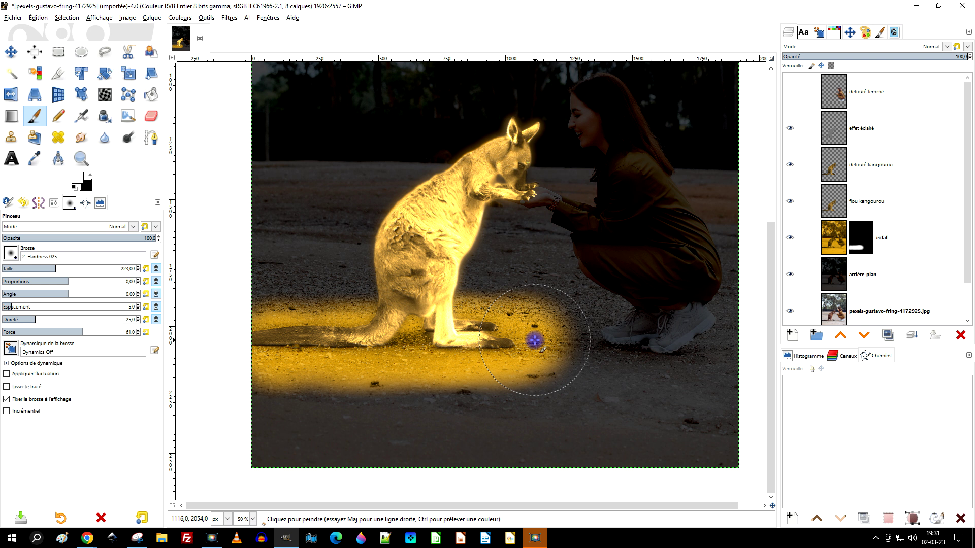
mouse_move(459, 335)
left_mouse_down()
mouse_move(374, 320)
mouse_move(326, 328)
mouse_move(478, 330)
mouse_move(455, 354)
left_mouse_up()
mouse_move(373, 358)
left_mouse_down()
mouse_move(461, 365)
mouse_move(513, 348)
mouse_move(403, 363)
mouse_move(345, 362)
mouse_move(286, 344)
left_mouse_up()
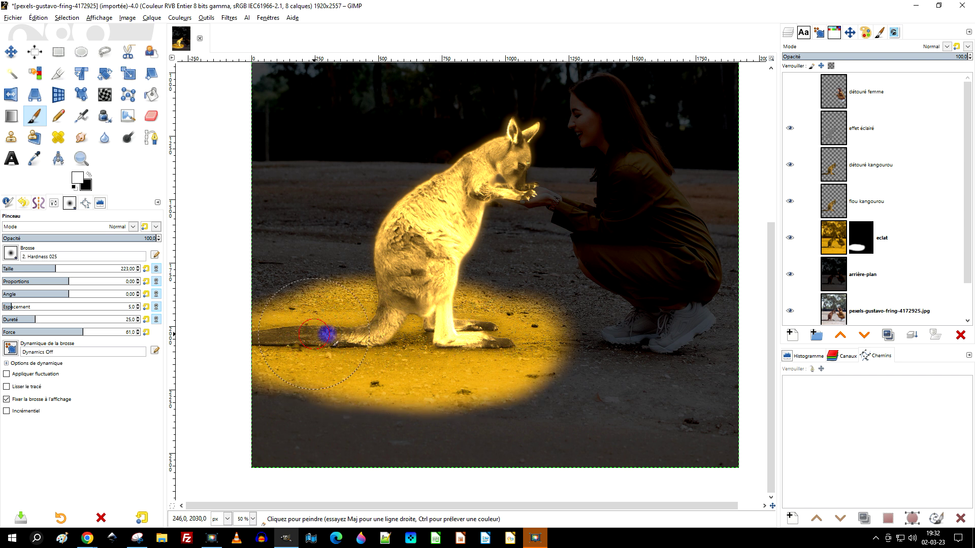
Step: Paint glow over the hands, paws, the woman's face and wrist, and ground near her shoes
scroll(518, 262, "right", 3)
scroll(518, 262, "up", 1)
left_click(483, 232)
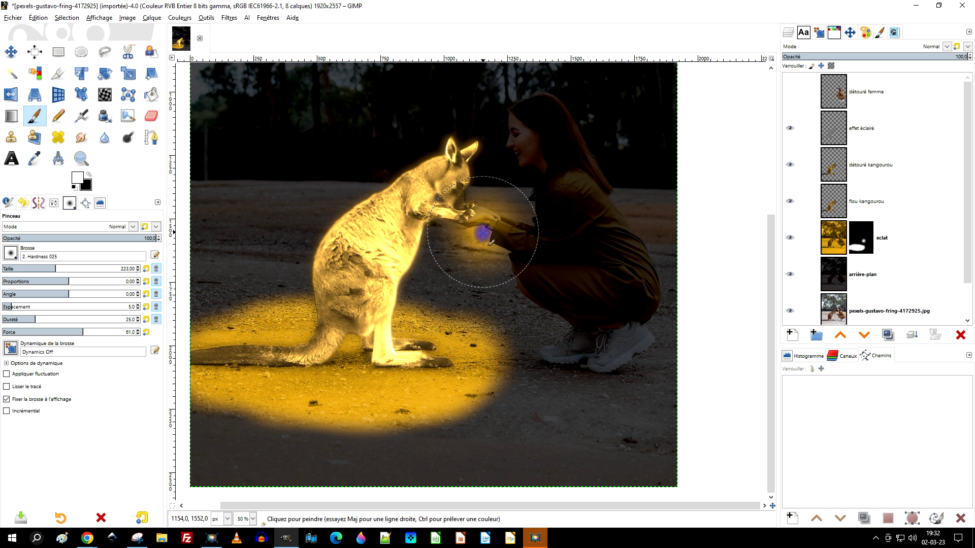
left_click_drag(518, 276, 517, 283)
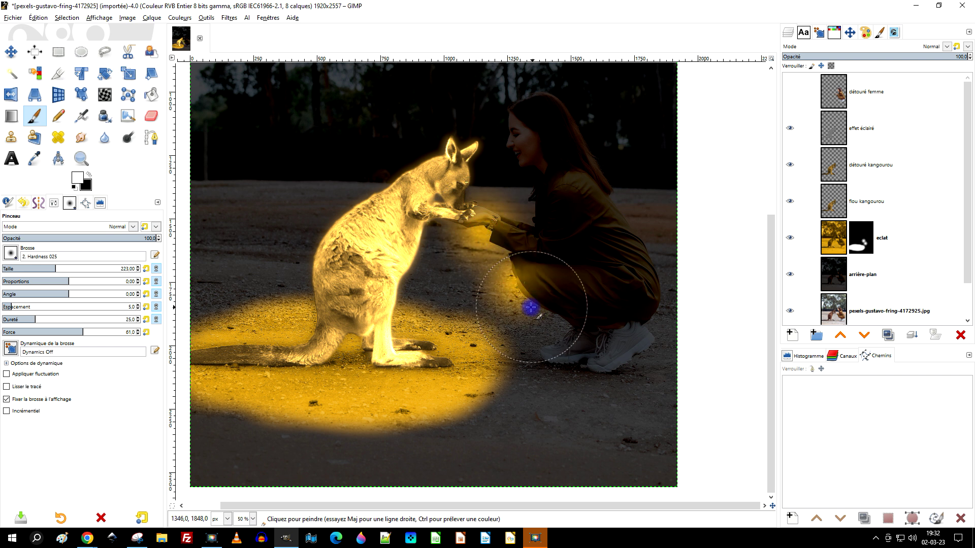
scroll(584, 274, "up", 4)
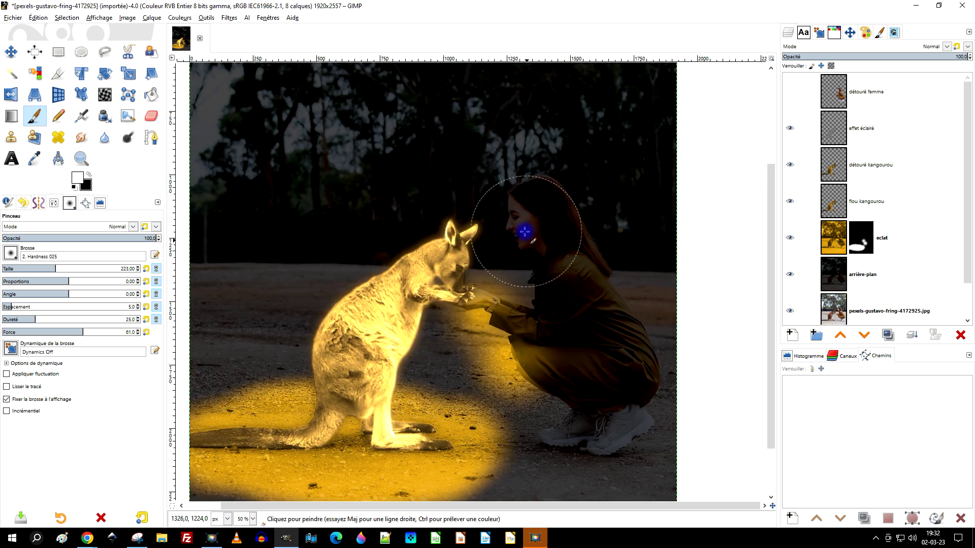
left_click(507, 235)
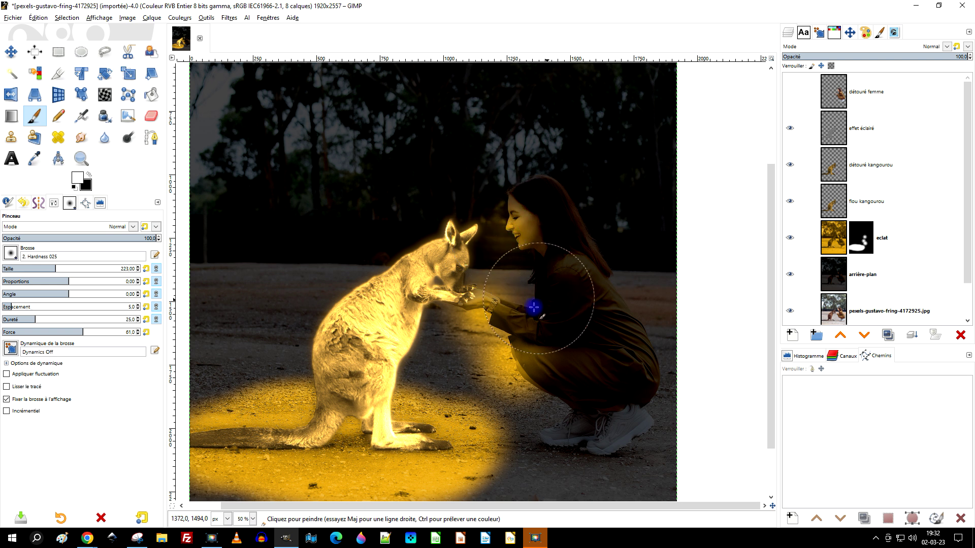
mouse_move(489, 300)
left_mouse_down()
mouse_move(517, 315)
mouse_move(520, 263)
mouse_move(504, 217)
left_mouse_up()
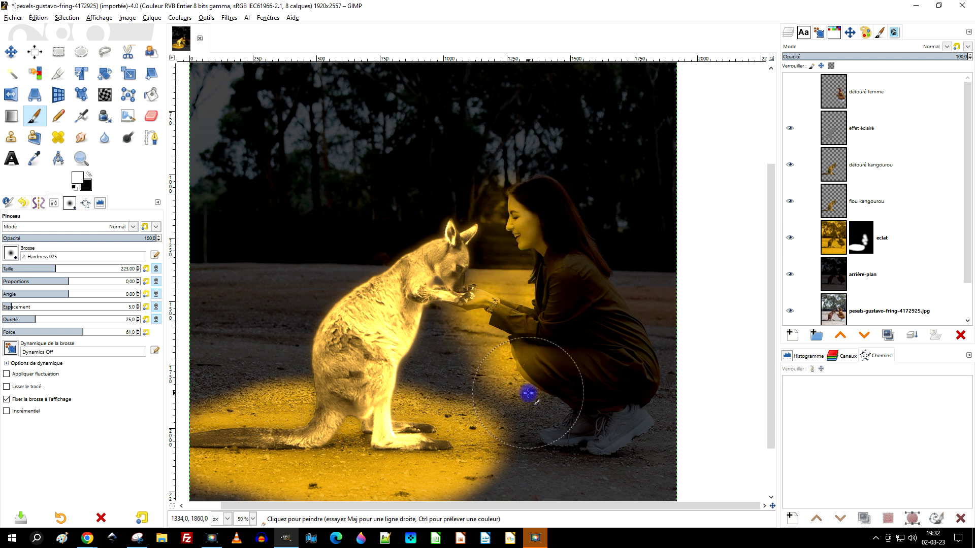
left_click_drag(534, 420, 534, 421)
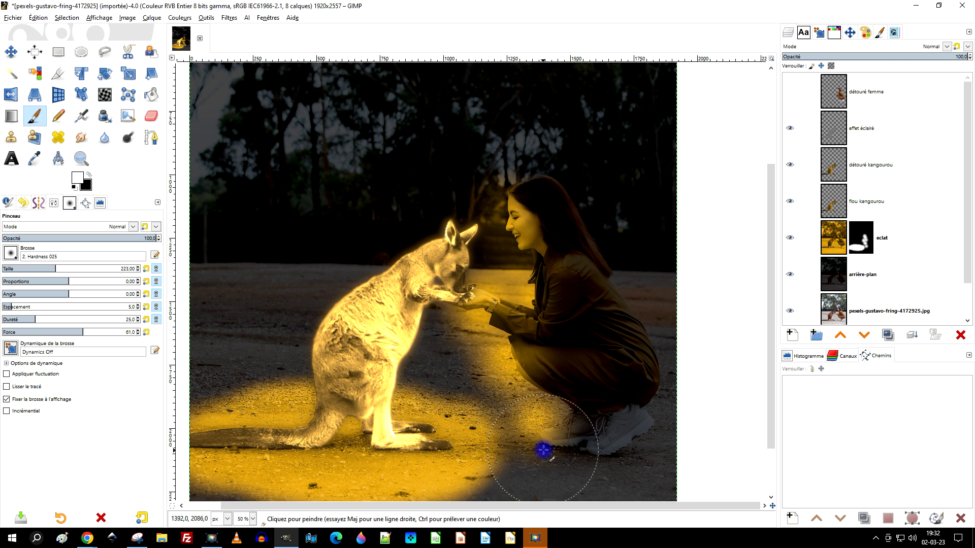
key("ctrl+z")
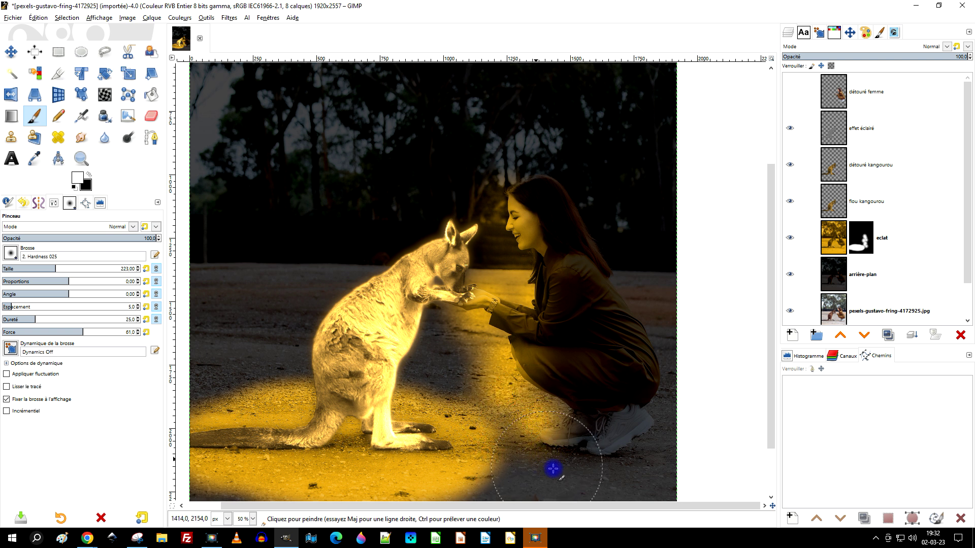
mouse_move(562, 460)
left_mouse_down()
mouse_move(517, 451)
mouse_move(499, 434)
left_mouse_up()
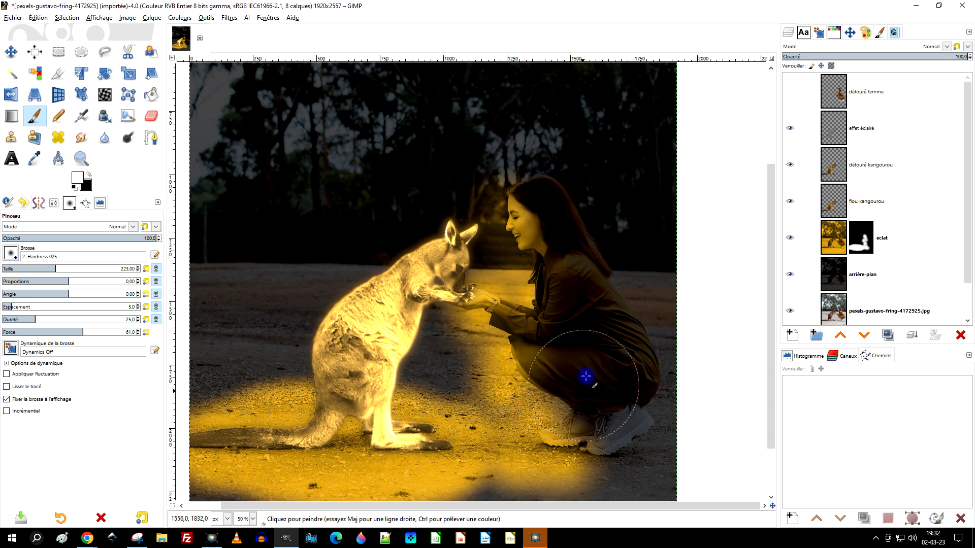
scroll(586, 376, "down", 3)
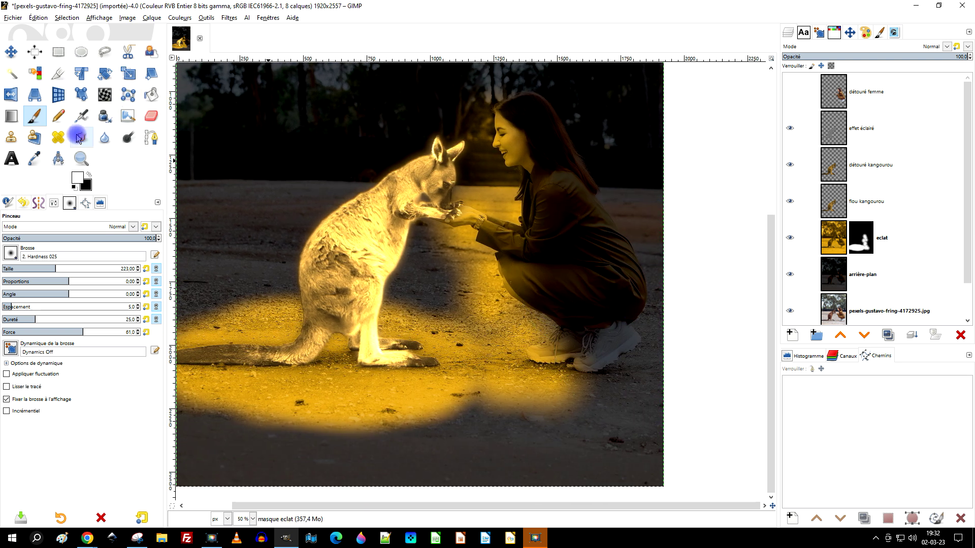
left_click(77, 137)
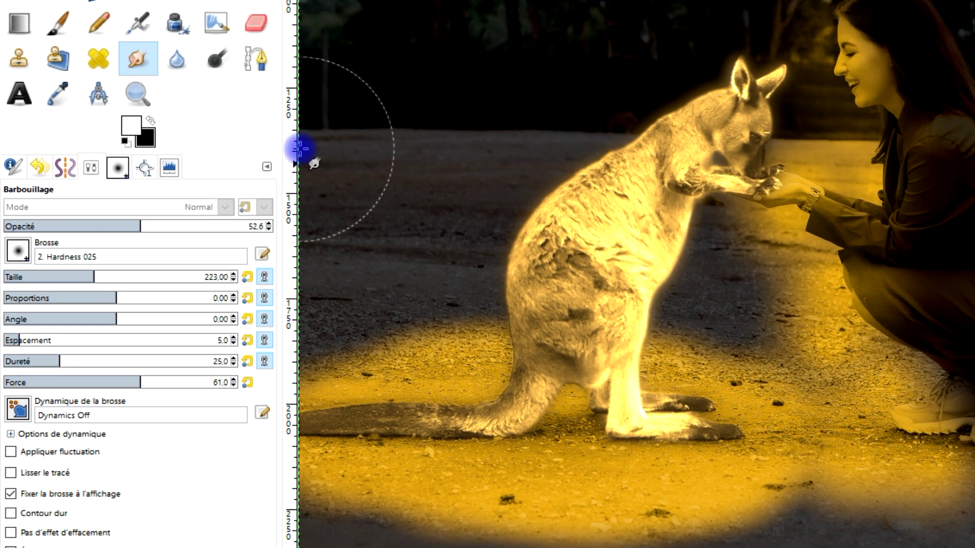
Step: Set Smudge opacity to 42.4 and soften the ground glow beside the kangaroo's leg
left_click(114, 226)
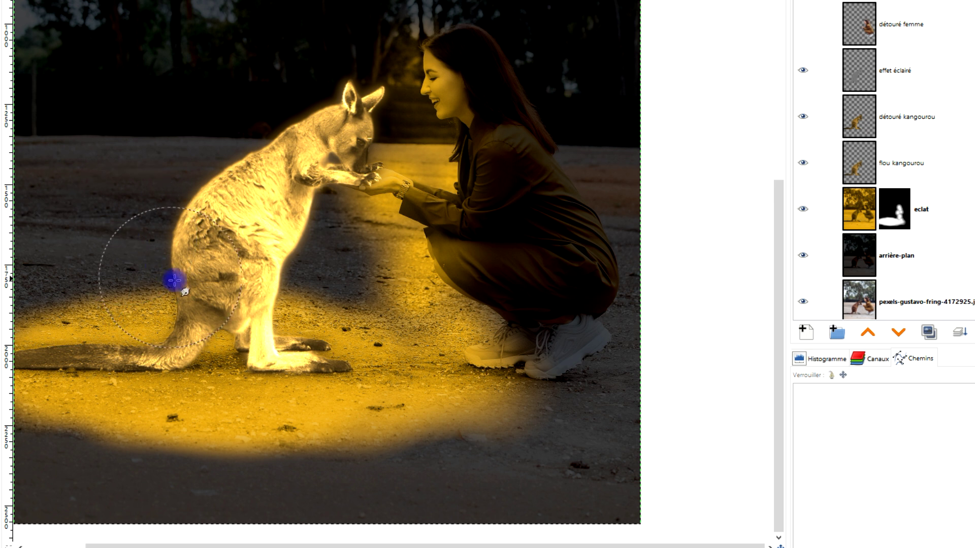
mouse_move(267, 306)
left_mouse_down()
mouse_move(333, 333)
mouse_move(306, 272)
mouse_move(355, 266)
mouse_move(528, 294)
mouse_move(370, 278)
mouse_move(398, 294)
mouse_move(479, 293)
mouse_move(315, 252)
left_mouse_up()
mouse_move(388, 237)
left_mouse_down()
mouse_move(343, 239)
mouse_move(372, 254)
mouse_move(399, 245)
mouse_move(391, 274)
mouse_move(413, 263)
mouse_move(383, 183)
mouse_move(396, 250)
mouse_move(386, 216)
left_mouse_up()
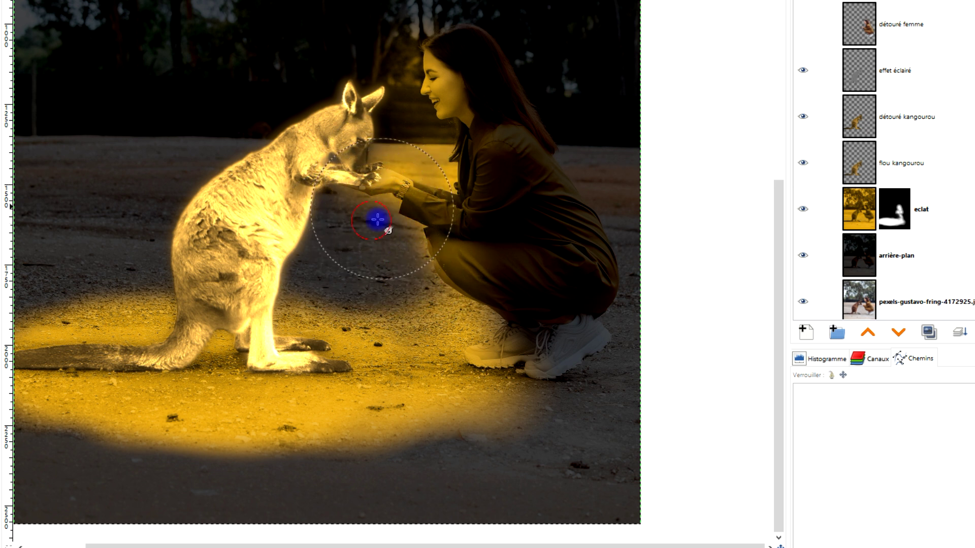
Step: Smudge the light along the woman's neck
scroll(498, 95, "up", 1)
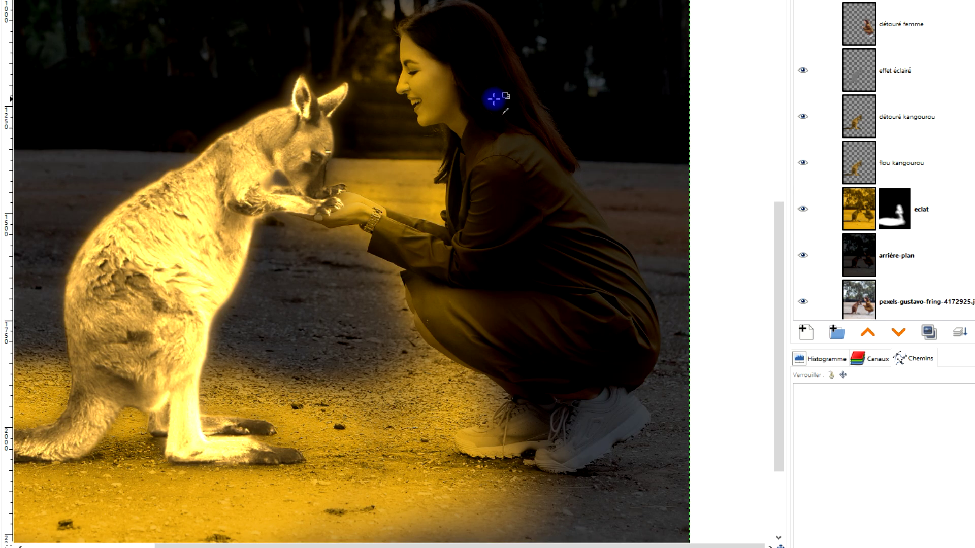
scroll(499, 96, "up", 1)
scroll(525, 208, "up", 2)
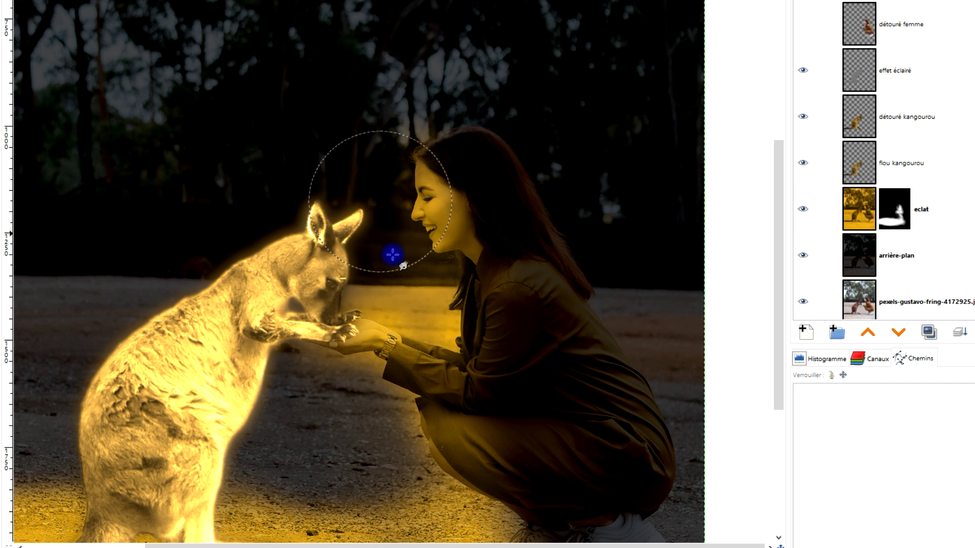
left_click_drag(523, 266, 451, 171)
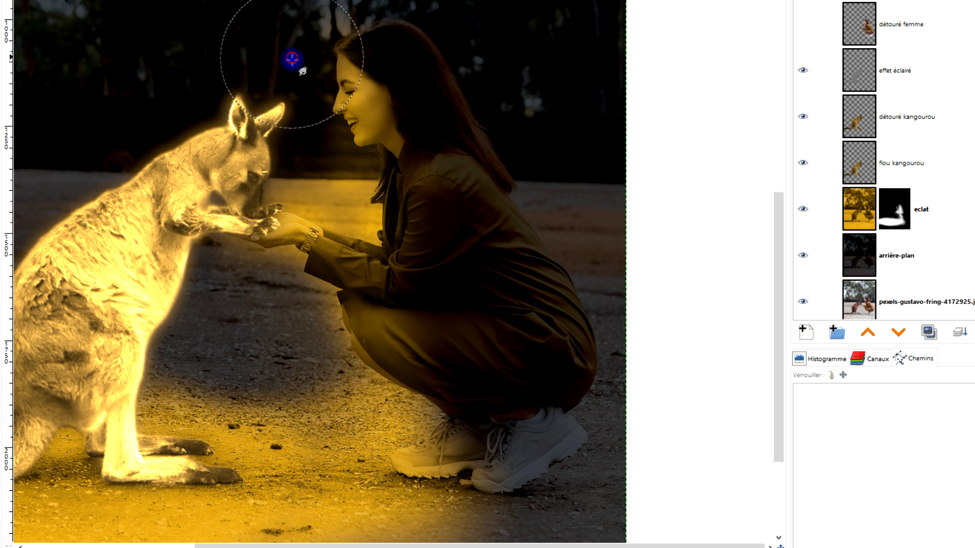
left_click_drag(391, 156, 377, 233)
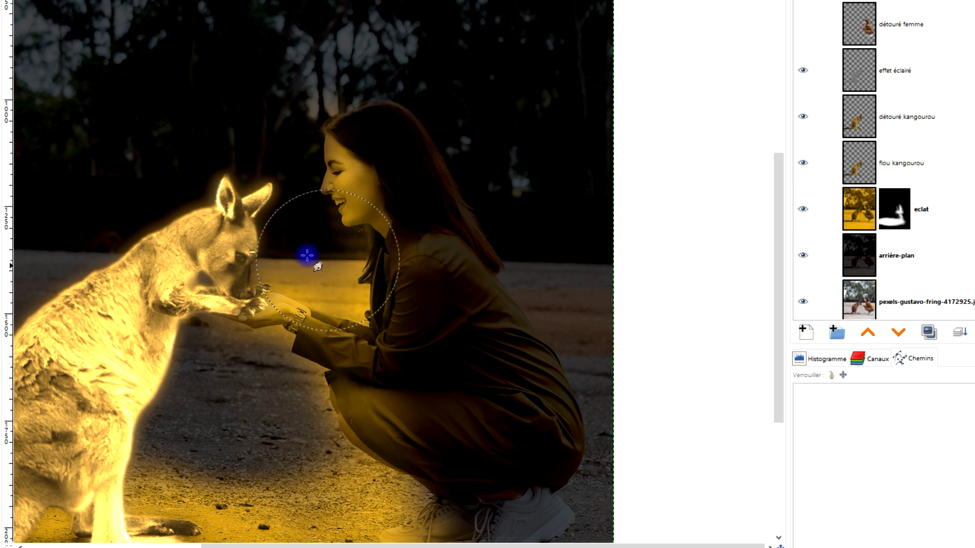
scroll(431, 264, "down", 3)
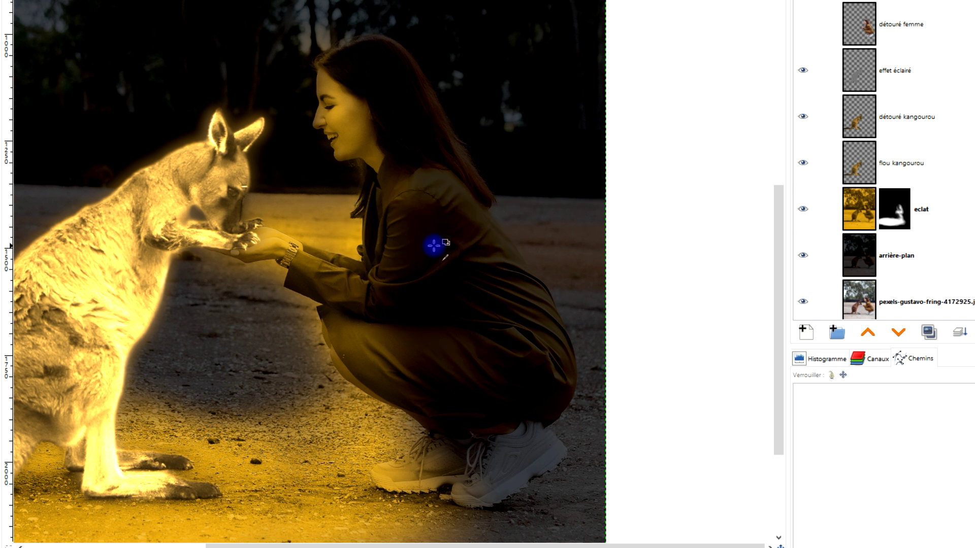
scroll(435, 248, "up", 2)
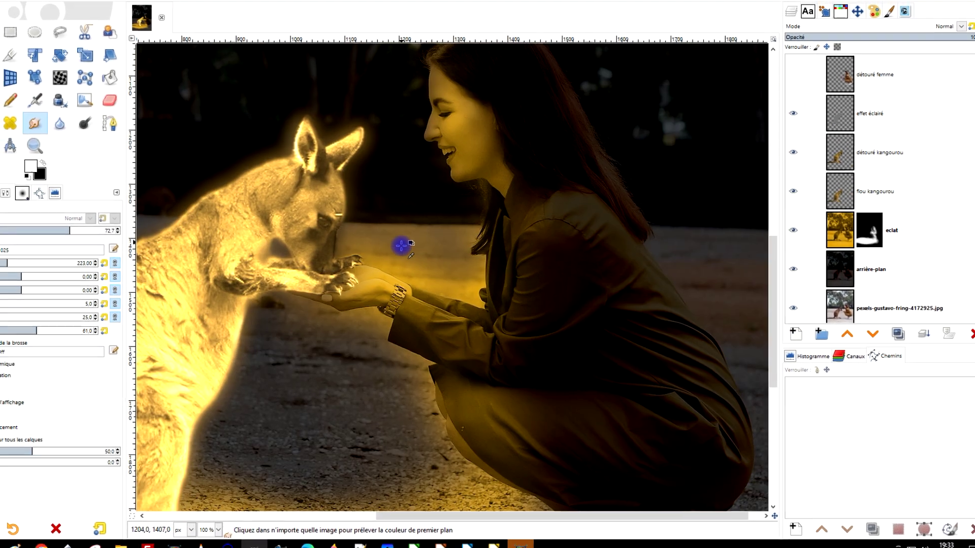
scroll(372, 262, "up", 2, "ctrl")
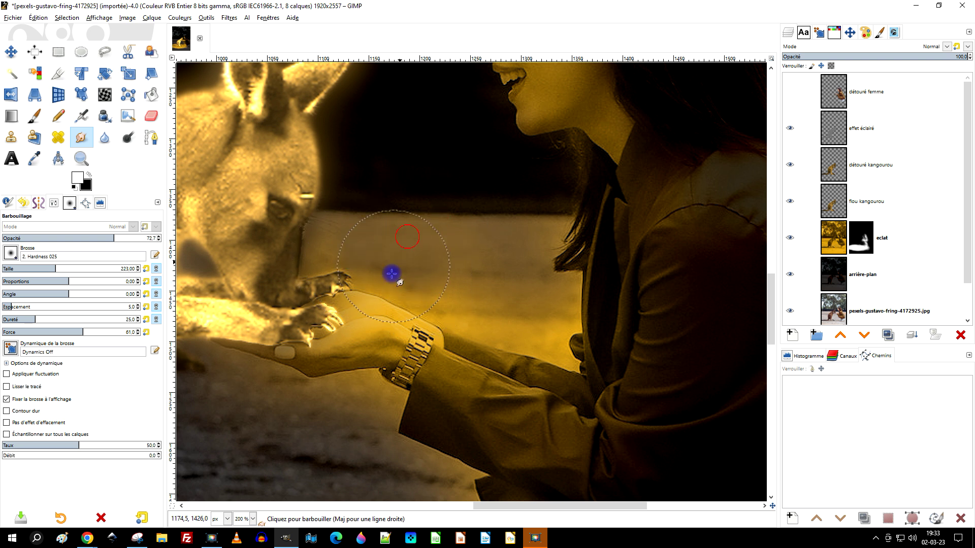
Step: Smudge the glow over the woman's wrist, hair, the kangaroo's paw and beside the hands
left_click_drag(480, 313, 460, 314)
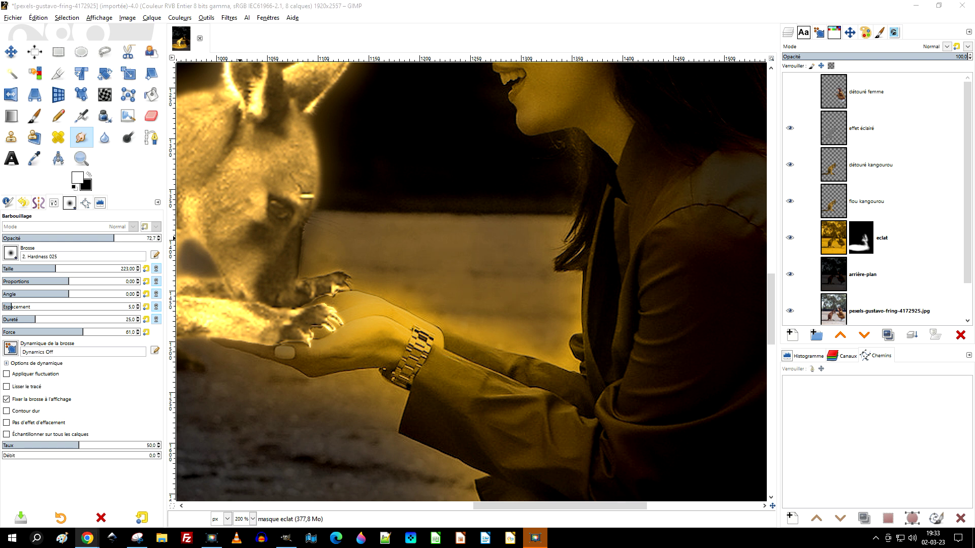
left_click(87, 538)
left_click(207, 239)
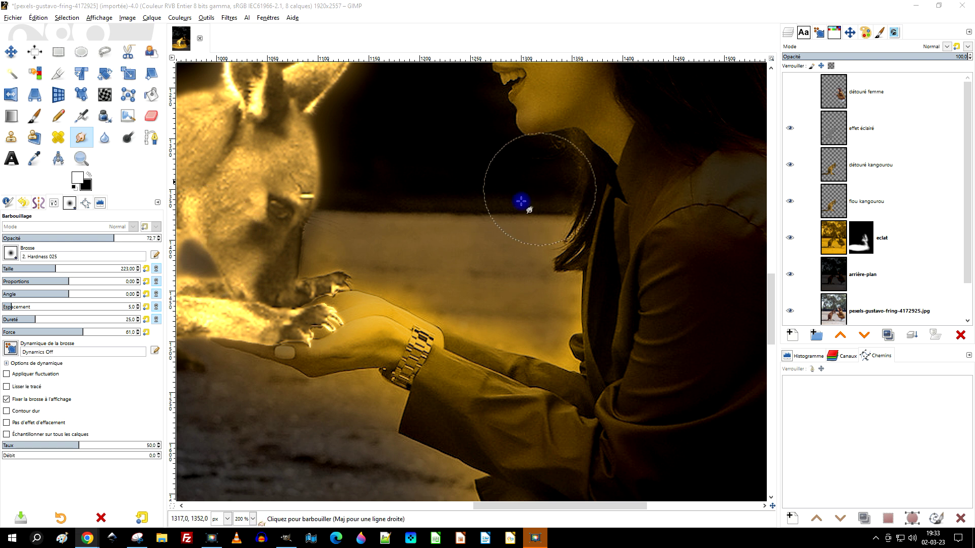
scroll(533, 223, "right", 3)
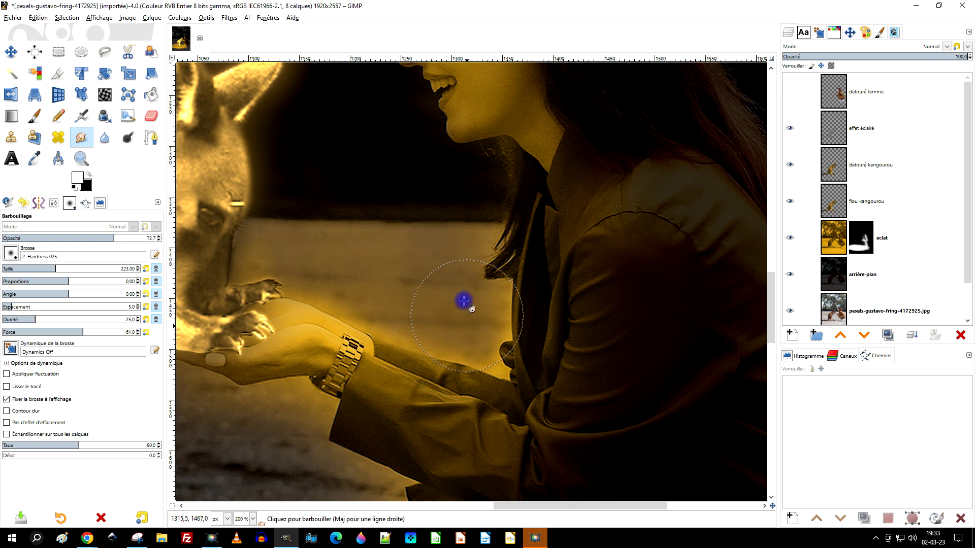
left_click_drag(466, 249, 500, 286)
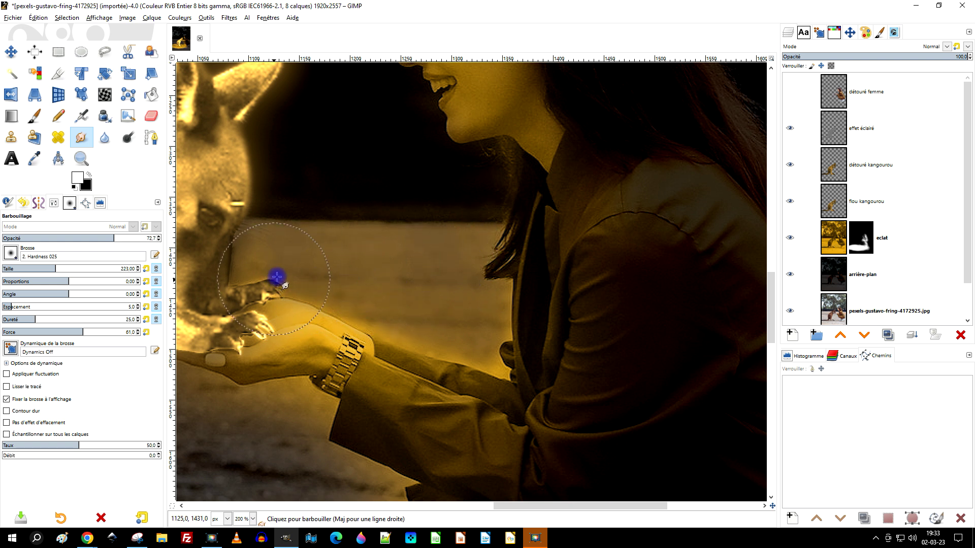
left_click_drag(288, 255, 254, 271)
left_click_drag(346, 280, 347, 287)
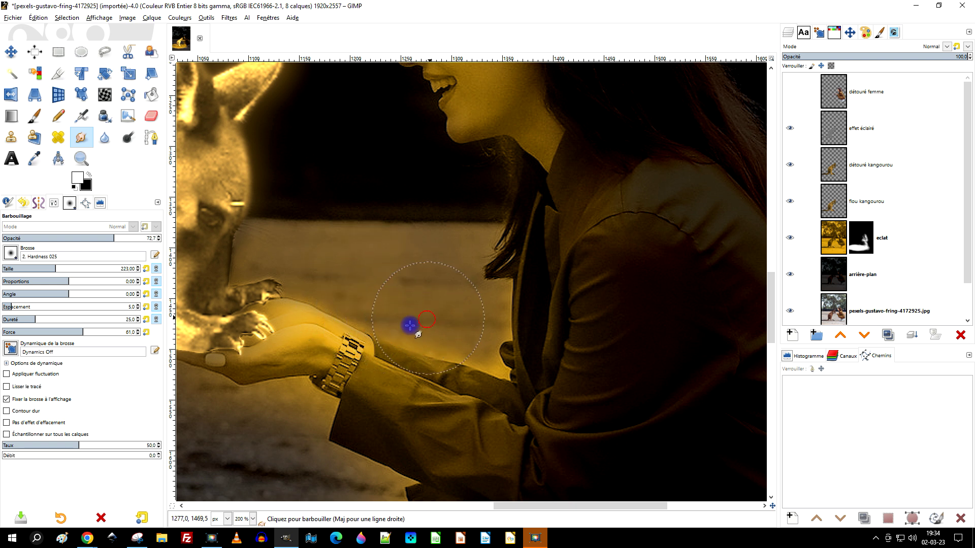
left_click_drag(509, 343, 491, 309)
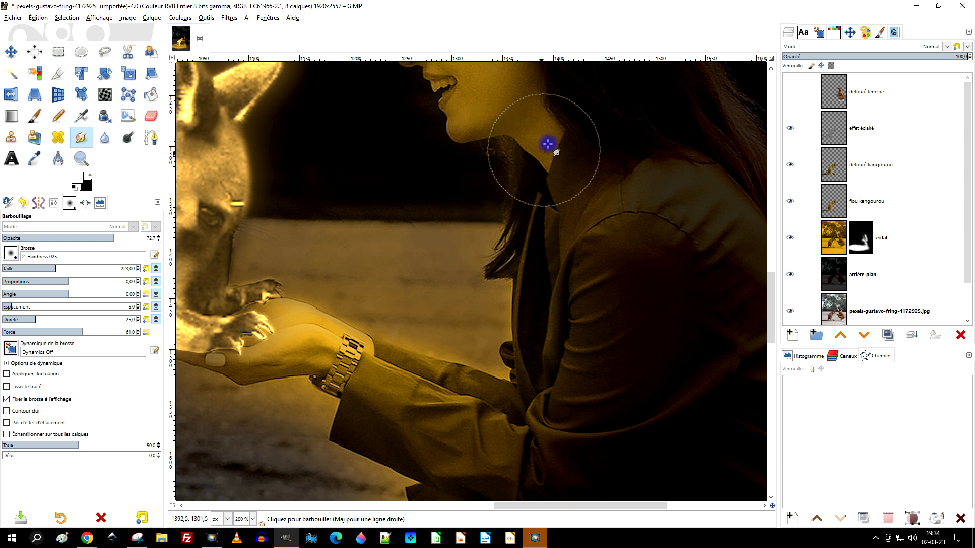
Step: Blend the light across the woman's forehead and cheek
scroll(557, 364, "up", 5)
scroll(508, 279, "up", 2)
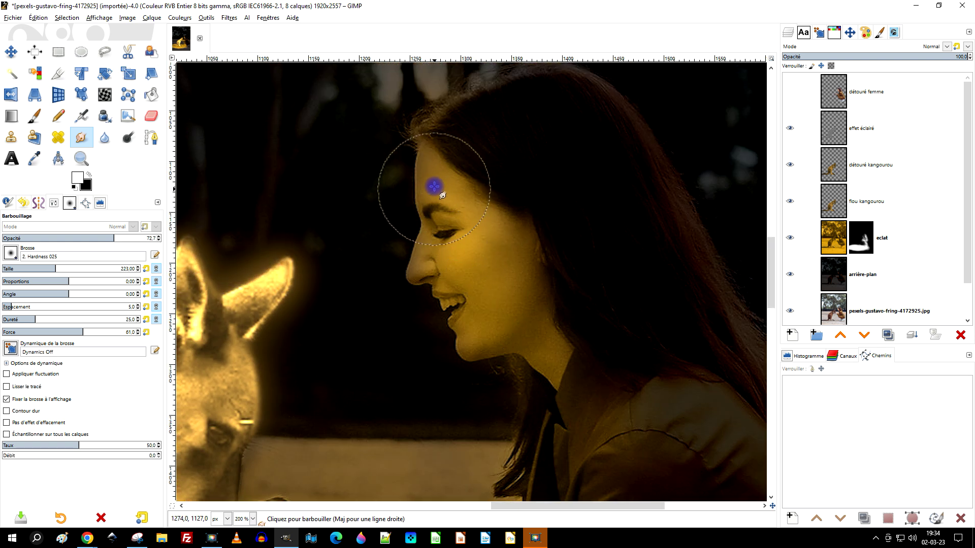
left_click_drag(341, 170, 370, 186)
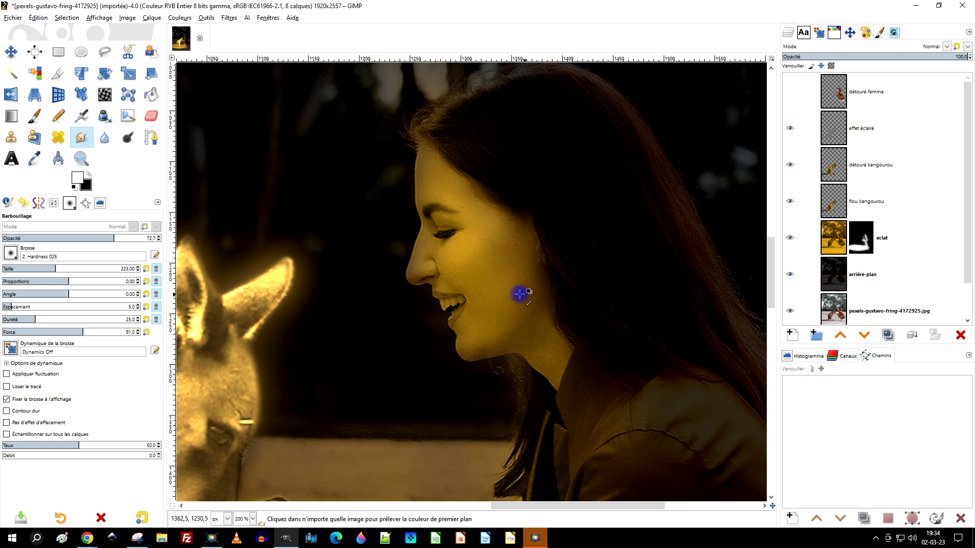
scroll(518, 303, "down", 4, "ctrl")
scroll(464, 385, "up", 3, "ctrl")
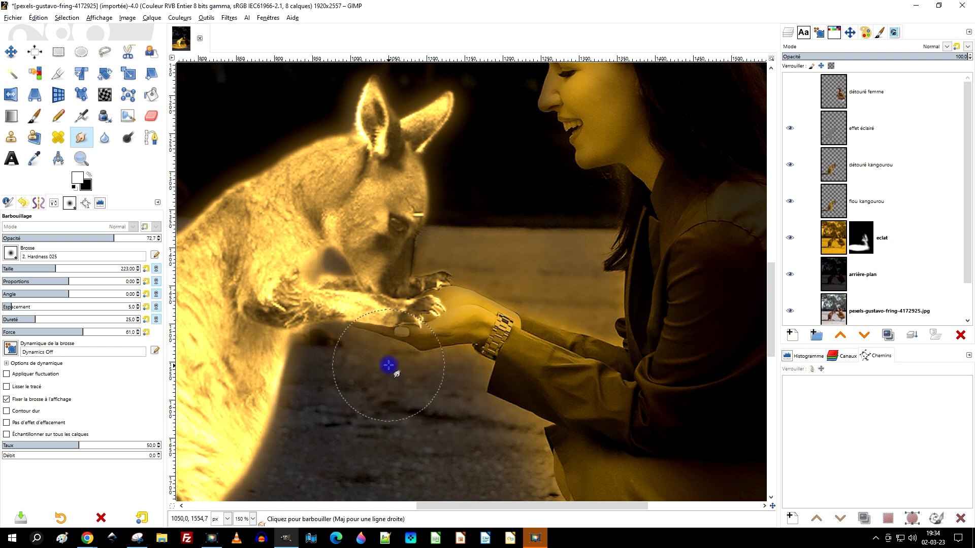
scroll(461, 387, "down", 1, "ctrl")
scroll(470, 344, "up", 2, "ctrl")
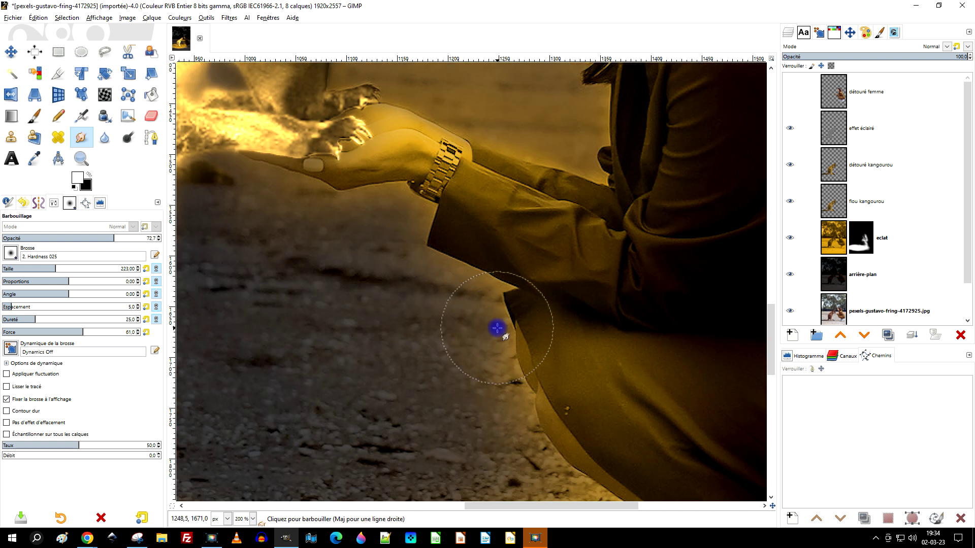
Step: Smear the ground glow below the hand up toward the wrist
left_click_drag(434, 295, 352, 215)
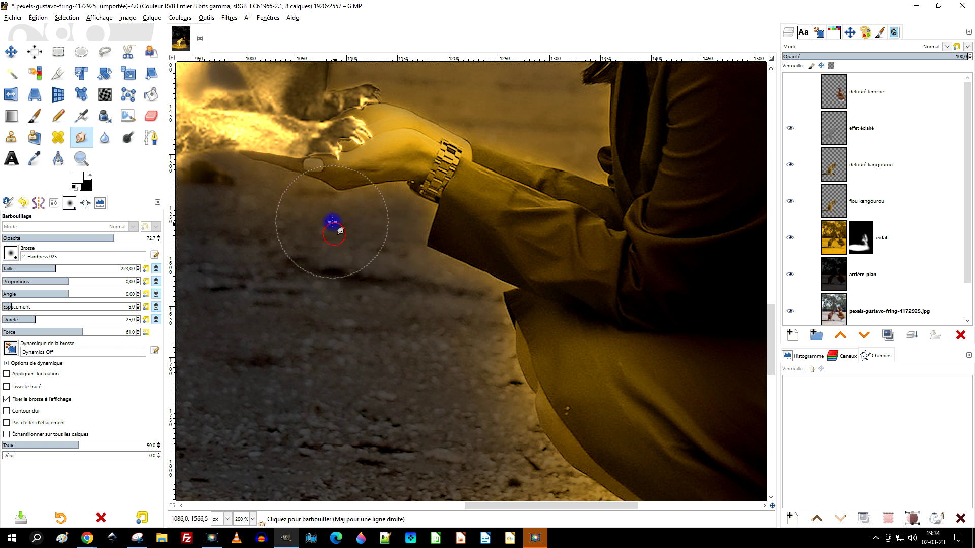
left_click_drag(352, 215, 397, 260)
mouse_move(379, 249)
left_mouse_down()
mouse_move(383, 213)
mouse_move(415, 203)
mouse_move(420, 212)
mouse_move(327, 216)
mouse_move(264, 195)
left_mouse_up()
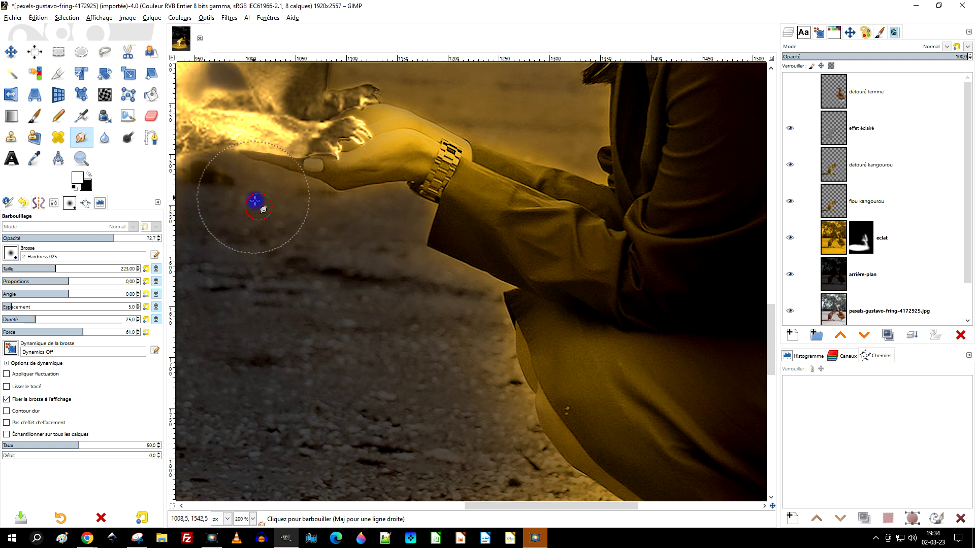
scroll(335, 218, "left", 5)
scroll(522, 269, "up", 1)
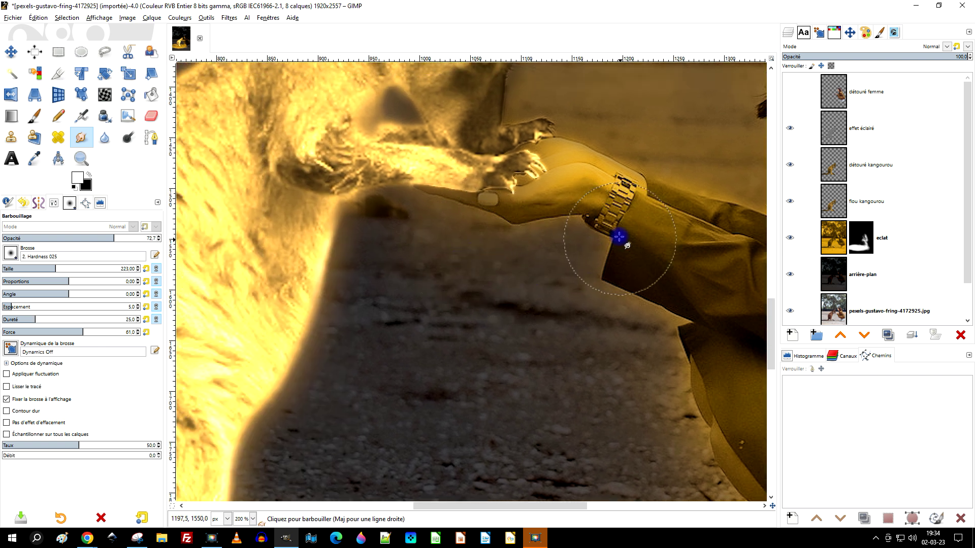
scroll(620, 240, "right", 3)
scroll(620, 240, "up", 1)
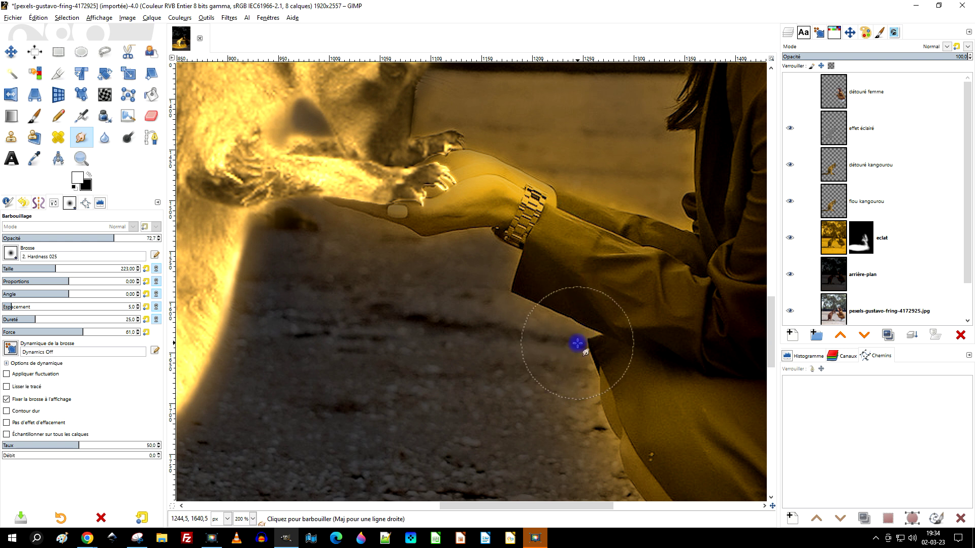
scroll(518, 307, "down", 4, "ctrl")
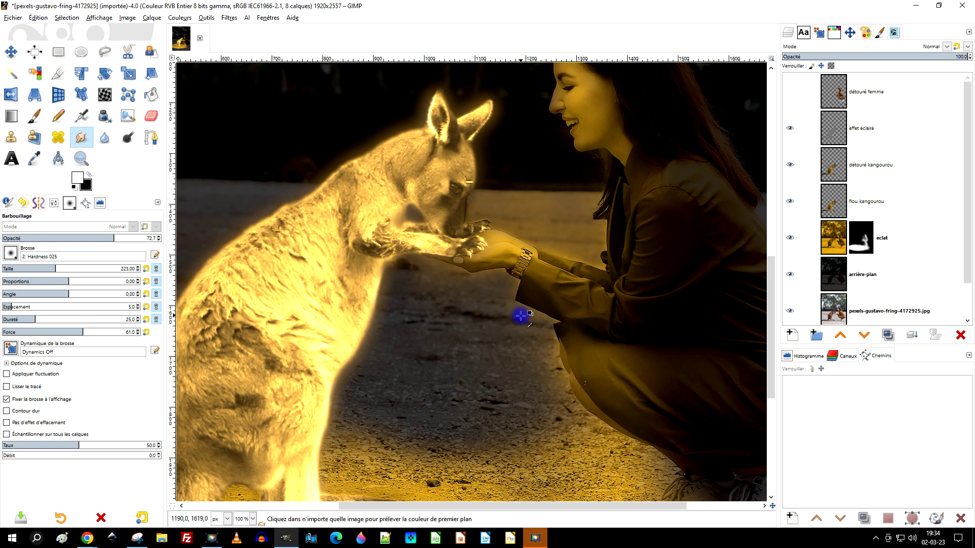
scroll(562, 395, "up", 2, "ctrl")
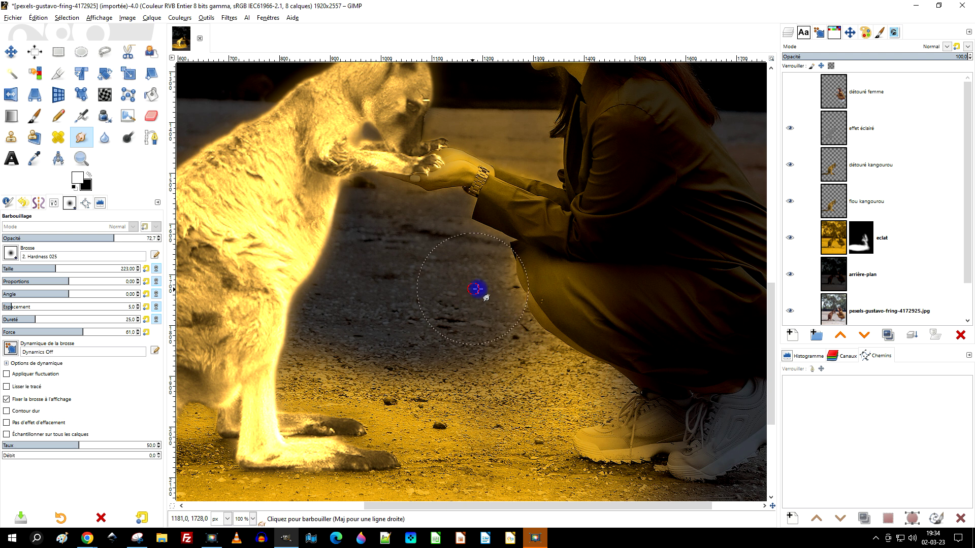
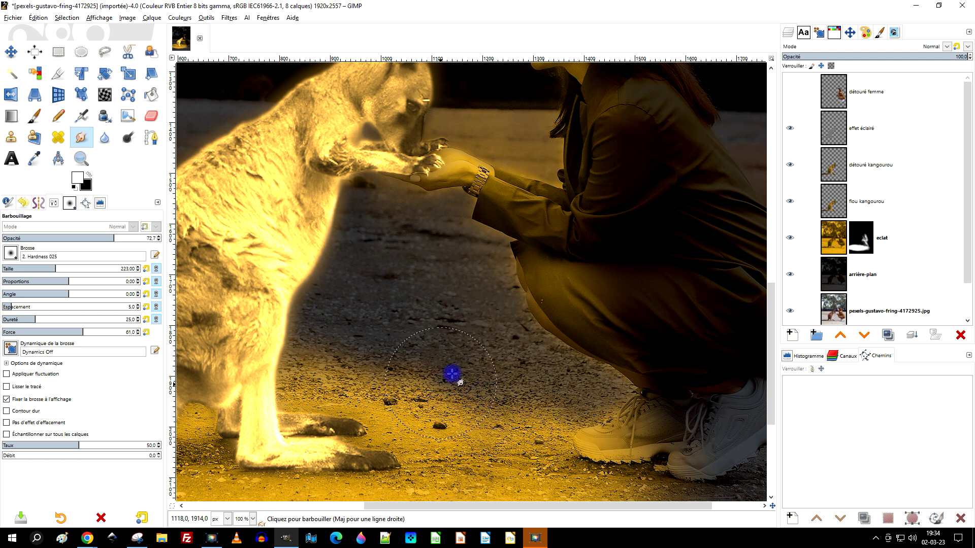
Step: Smudge the golden glow edges across the ground, pushing them left and down
left_click(419, 343)
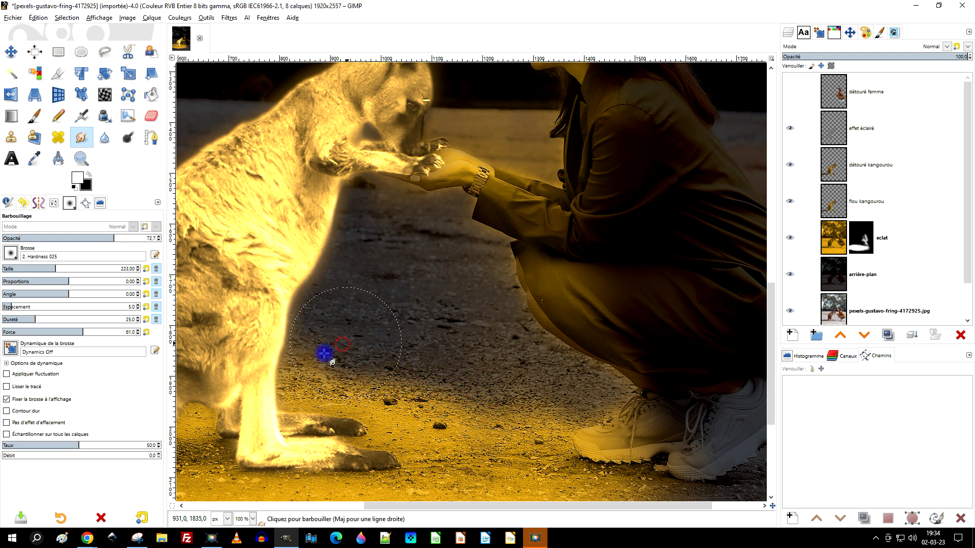
left_click_drag(346, 359, 469, 371)
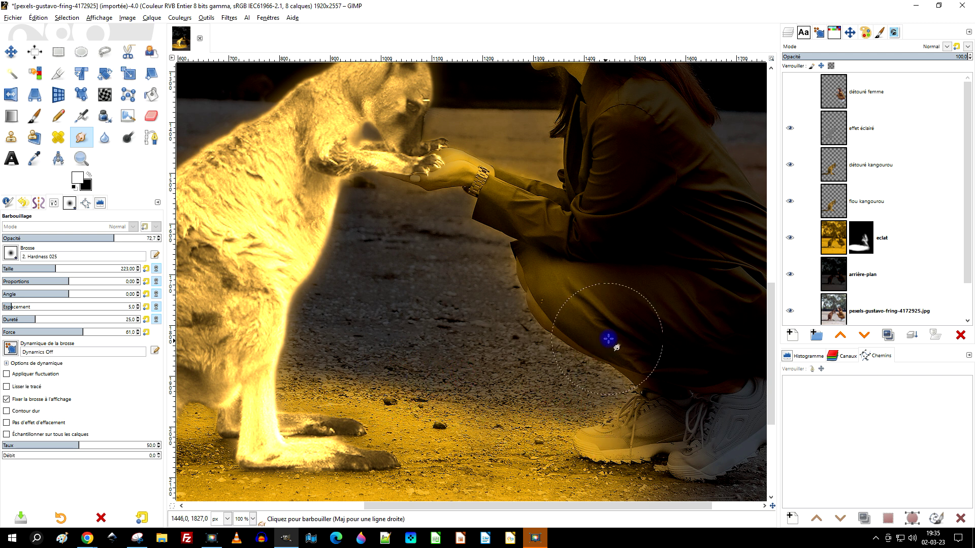
scroll(609, 335, "down", 2)
scroll(609, 338, "down", 2)
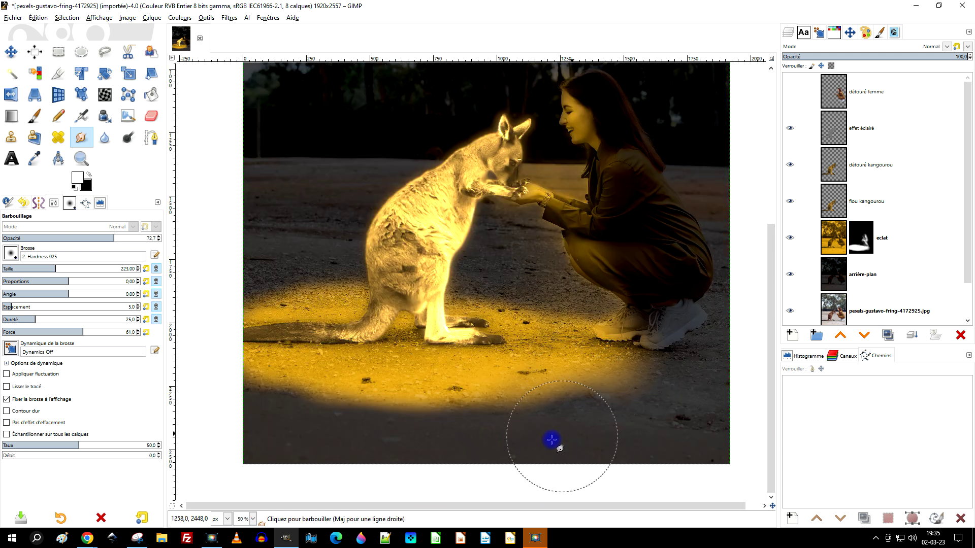
mouse_move(496, 411)
left_mouse_down()
mouse_move(376, 374)
mouse_move(285, 394)
mouse_move(337, 379)
left_mouse_up()
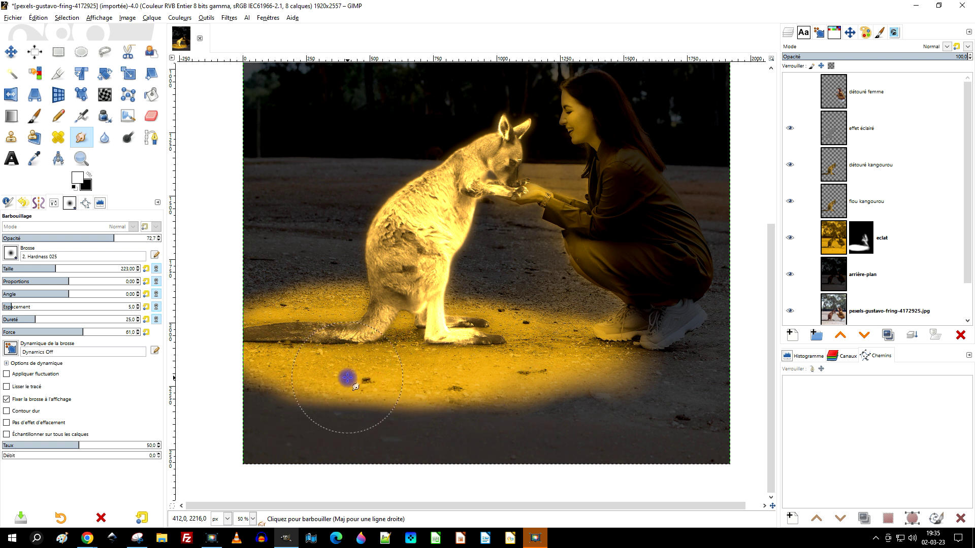
mouse_move(281, 382)
left_mouse_down()
mouse_move(235, 387)
mouse_move(343, 387)
left_mouse_up()
mouse_move(313, 419)
left_mouse_down()
mouse_move(333, 400)
mouse_move(244, 427)
mouse_move(279, 398)
mouse_move(358, 403)
mouse_move(298, 451)
mouse_move(457, 398)
mouse_move(344, 435)
mouse_move(503, 409)
mouse_move(348, 435)
mouse_move(500, 440)
mouse_move(298, 405)
mouse_move(353, 454)
mouse_move(276, 413)
mouse_move(239, 409)
mouse_move(284, 455)
mouse_move(226, 408)
mouse_move(359, 424)
mouse_move(257, 418)
mouse_move(394, 404)
mouse_move(291, 394)
mouse_move(386, 405)
mouse_move(316, 394)
mouse_move(385, 414)
mouse_move(337, 428)
mouse_move(335, 446)
left_mouse_up()
Step: At Smudge opacity 53.6, soften the glow near the tail, feet and lower left, then select the eclat layer
left_click(85, 243)
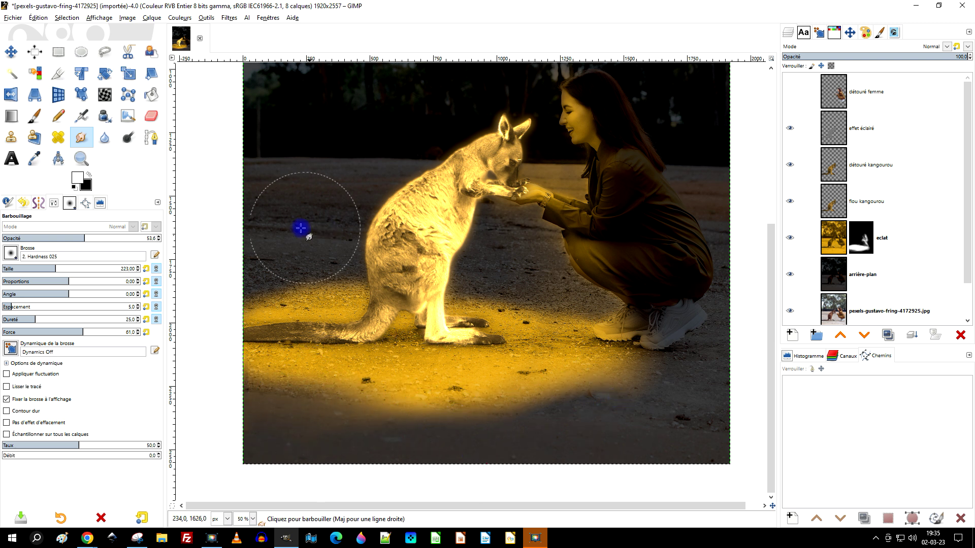
mouse_move(334, 283)
left_mouse_down()
mouse_move(308, 255)
mouse_move(324, 300)
mouse_move(317, 269)
mouse_move(348, 291)
mouse_move(239, 279)
mouse_move(323, 294)
mouse_move(296, 279)
mouse_move(355, 304)
mouse_move(279, 289)
mouse_move(339, 295)
mouse_move(222, 294)
mouse_move(396, 301)
left_mouse_up()
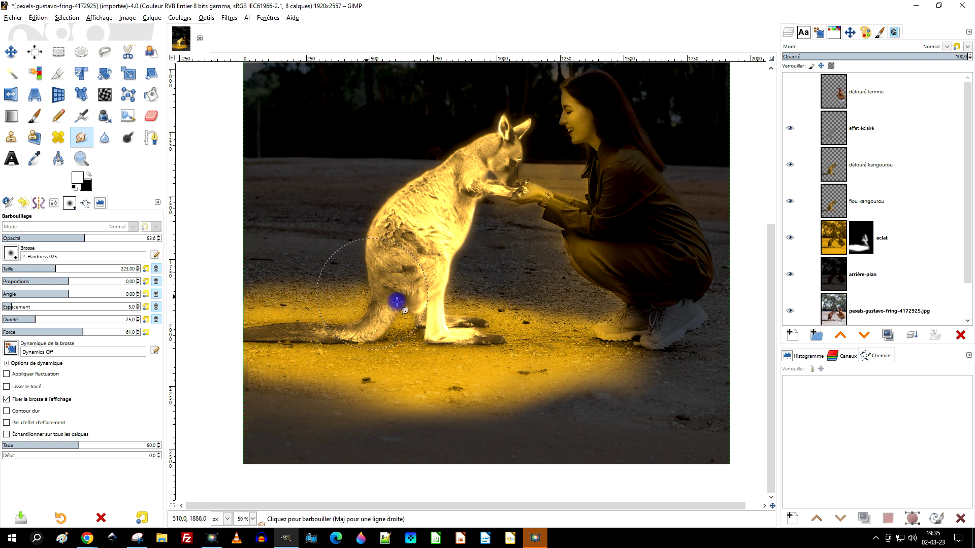
mouse_move(525, 346)
left_mouse_down()
mouse_move(540, 326)
mouse_move(492, 296)
mouse_move(522, 304)
mouse_move(483, 304)
mouse_move(557, 318)
mouse_move(508, 287)
mouse_move(330, 295)
mouse_move(246, 274)
mouse_move(320, 276)
mouse_move(259, 289)
left_mouse_up()
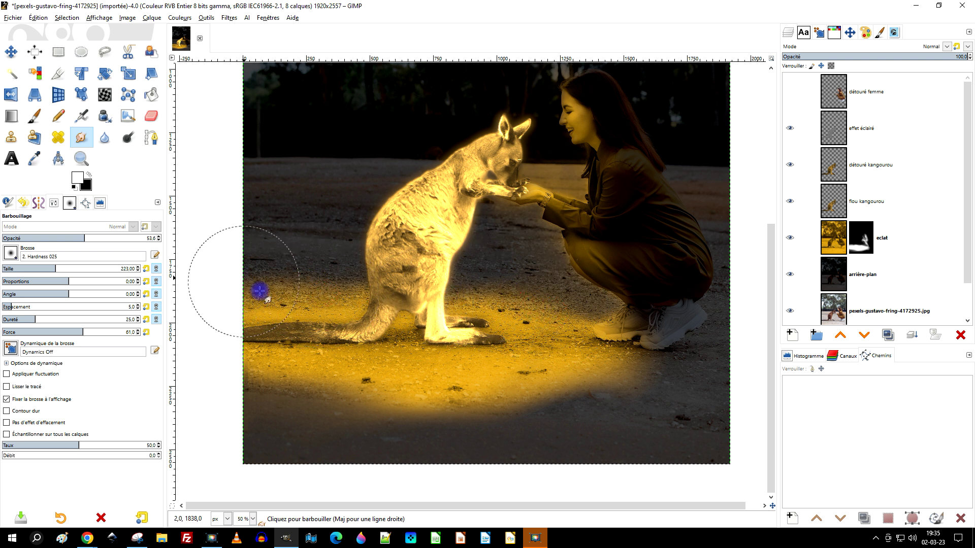
mouse_move(303, 378)
left_mouse_down()
mouse_move(263, 394)
mouse_move(304, 401)
mouse_move(285, 405)
mouse_move(202, 386)
mouse_move(217, 398)
mouse_move(548, 435)
mouse_move(404, 394)
mouse_move(594, 400)
mouse_move(561, 394)
mouse_move(646, 370)
mouse_move(646, 359)
mouse_move(648, 370)
mouse_move(707, 337)
mouse_move(629, 342)
mouse_move(685, 278)
mouse_move(611, 269)
mouse_move(592, 257)
mouse_move(647, 207)
mouse_move(646, 178)
mouse_move(614, 174)
left_mouse_up()
scroll(616, 102, "up", 2)
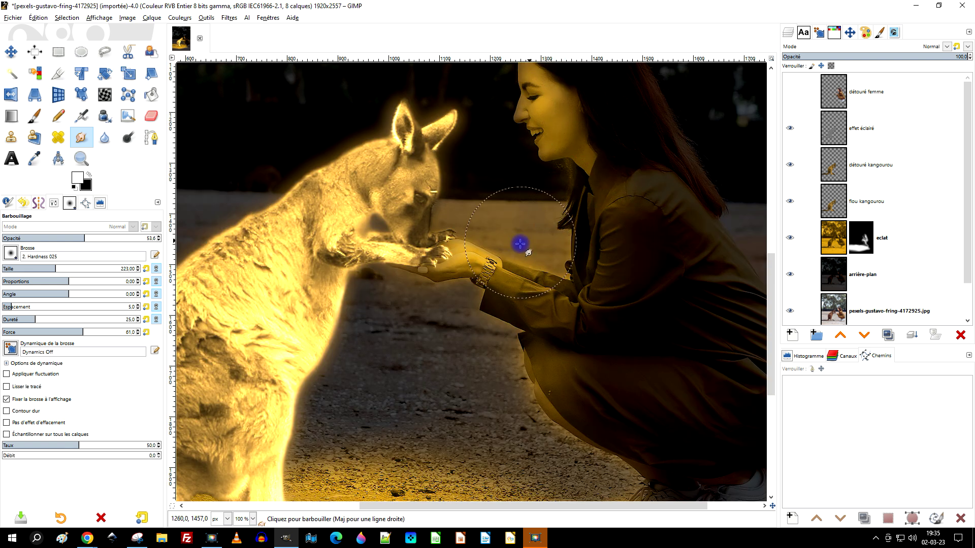
scroll(569, 252, "down", 1)
scroll(570, 252, "down", 2)
scroll(503, 309, "up", 1)
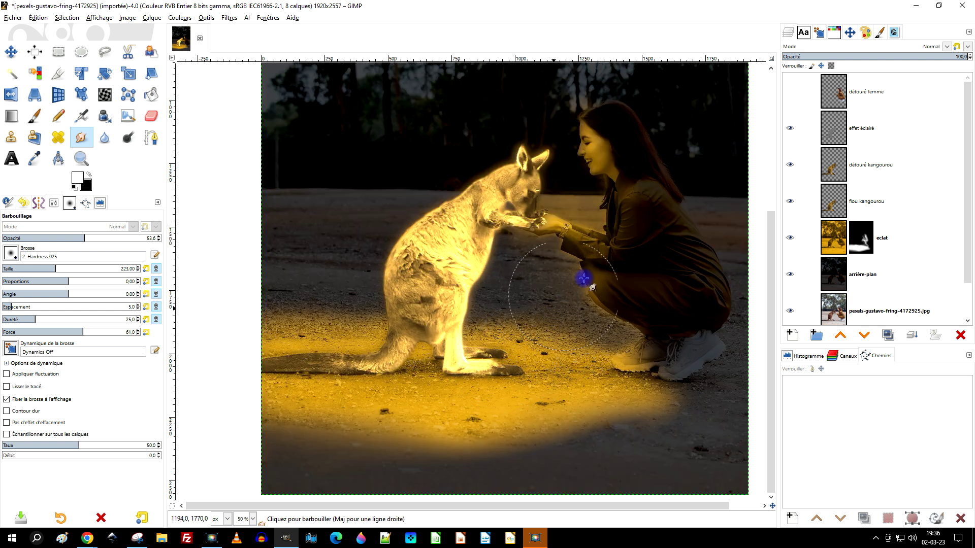
left_click(837, 239)
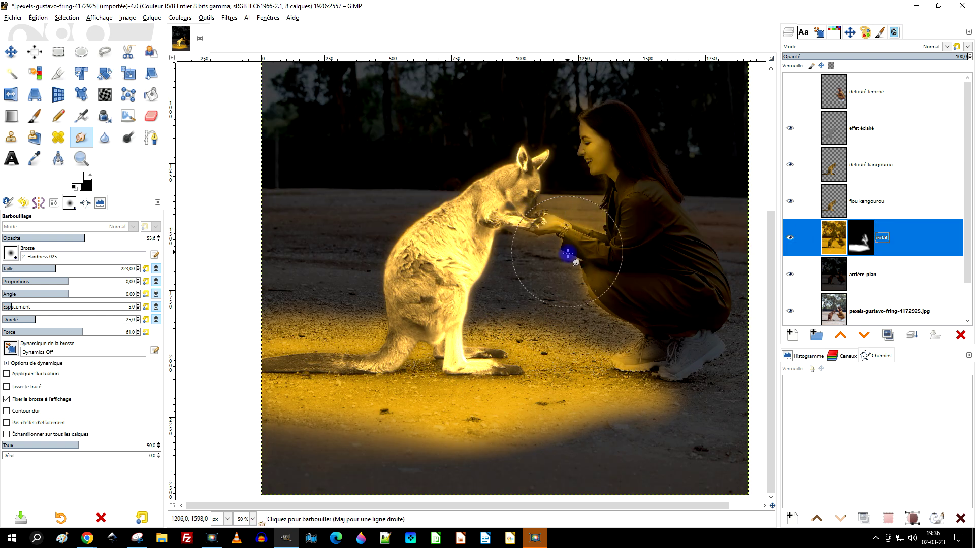
left_click(179, 20)
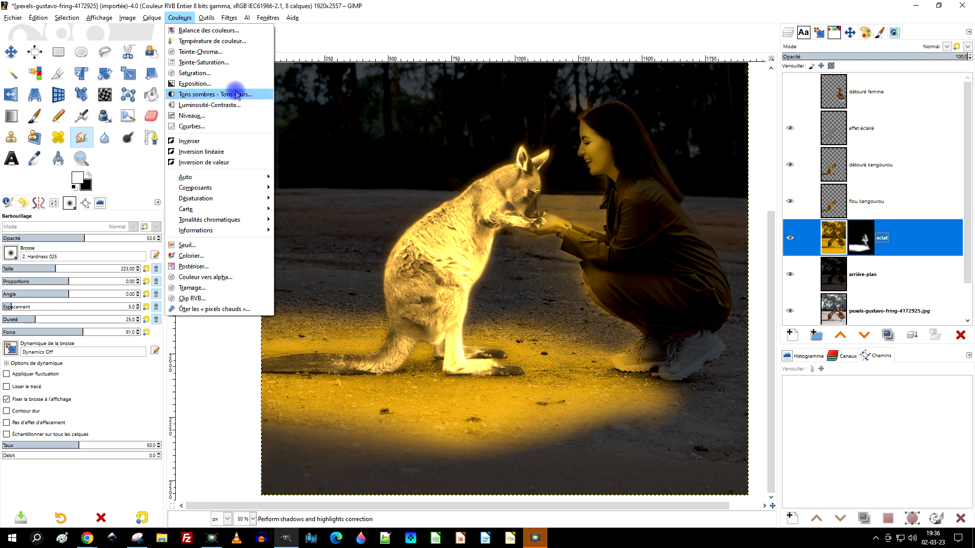
Step: Apply Teinte-Saturation to eclat: Teinte -2.2, Luminosité 38.3, Saturation -16.8
left_click(218, 62)
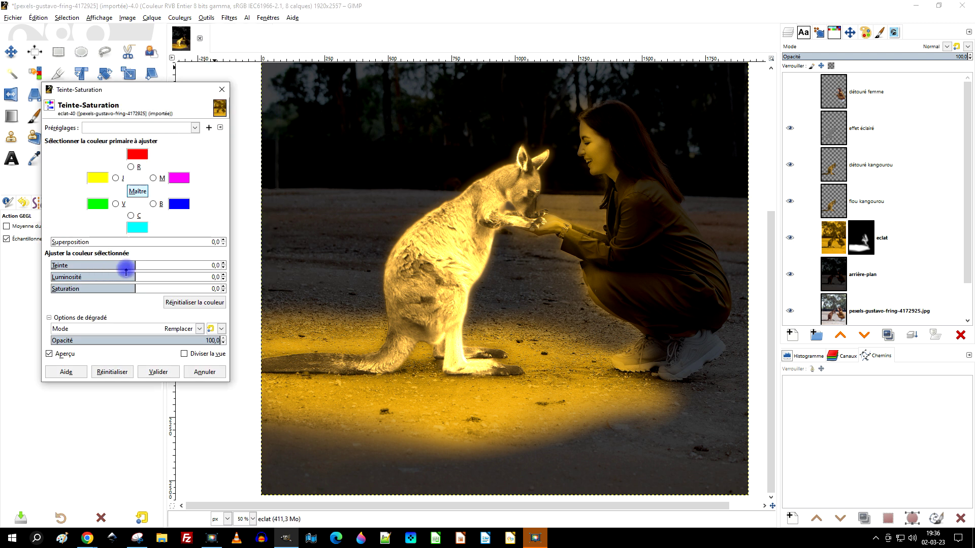
left_click_drag(132, 265, 136, 268)
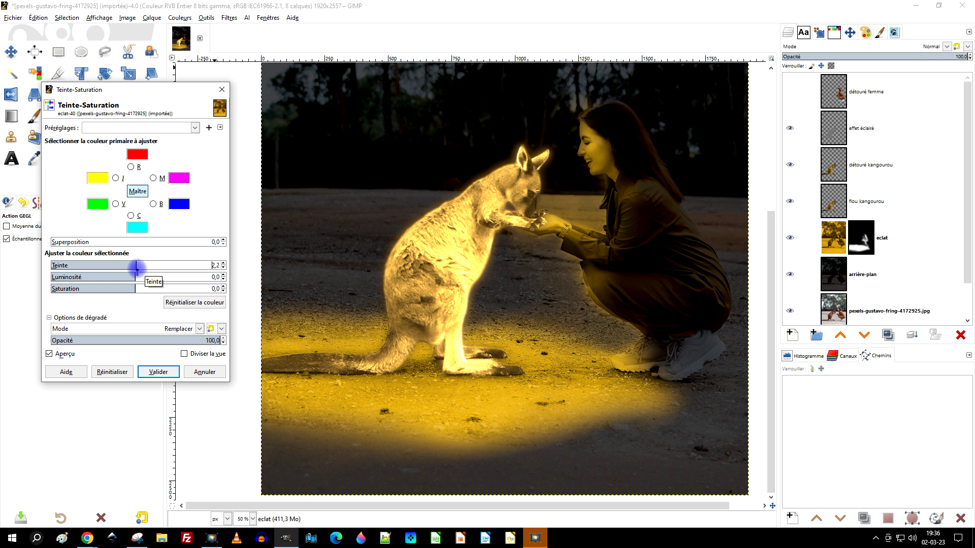
left_click_drag(138, 270, 134, 274)
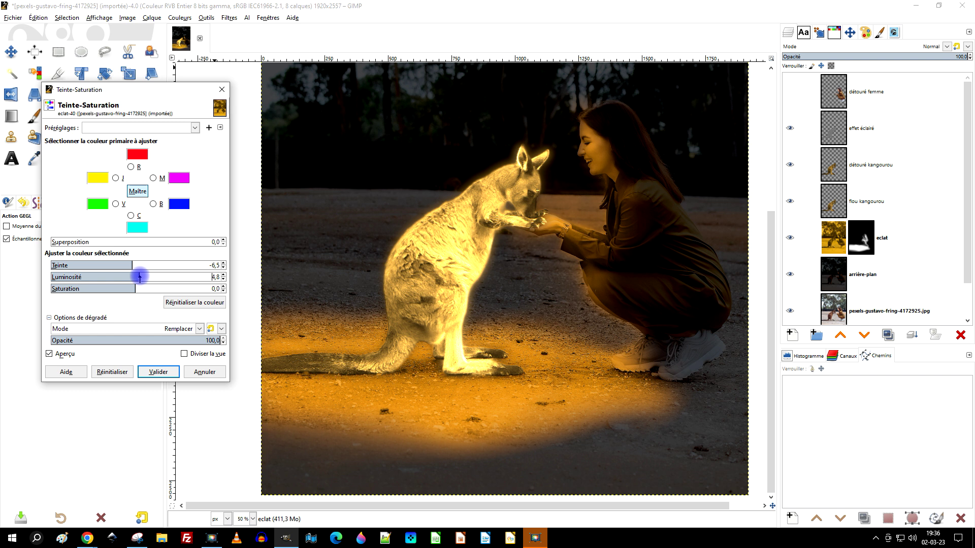
left_click_drag(145, 278, 150, 277)
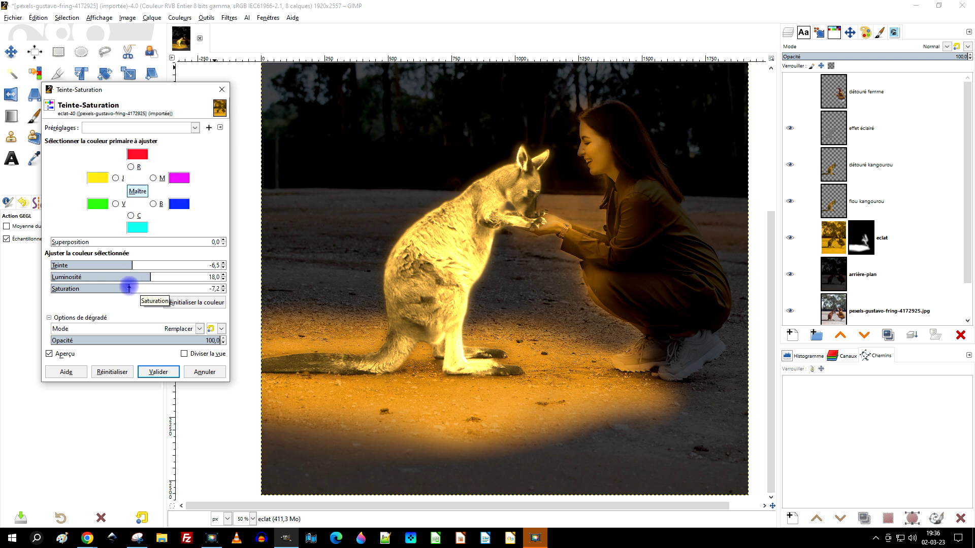
left_click_drag(128, 265, 138, 267)
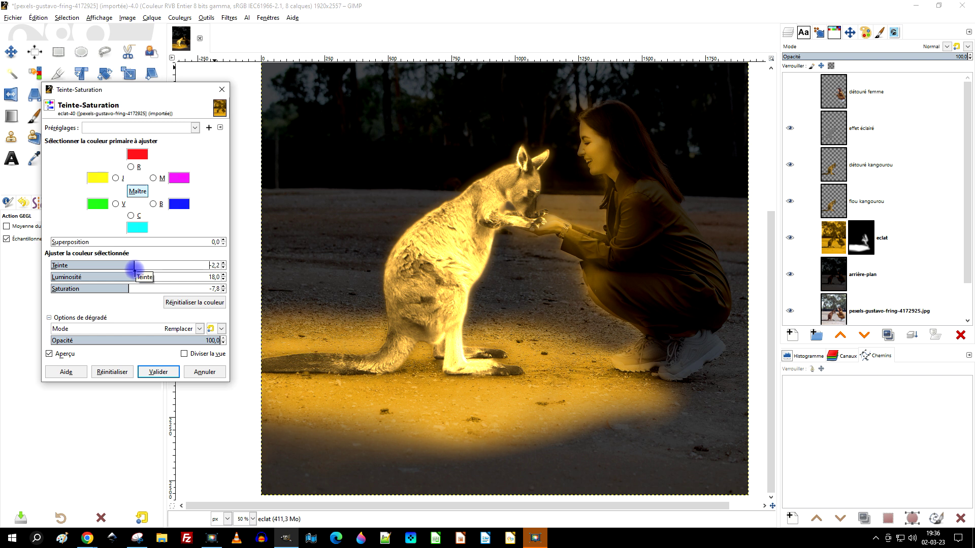
left_click_drag(145, 277, 142, 276)
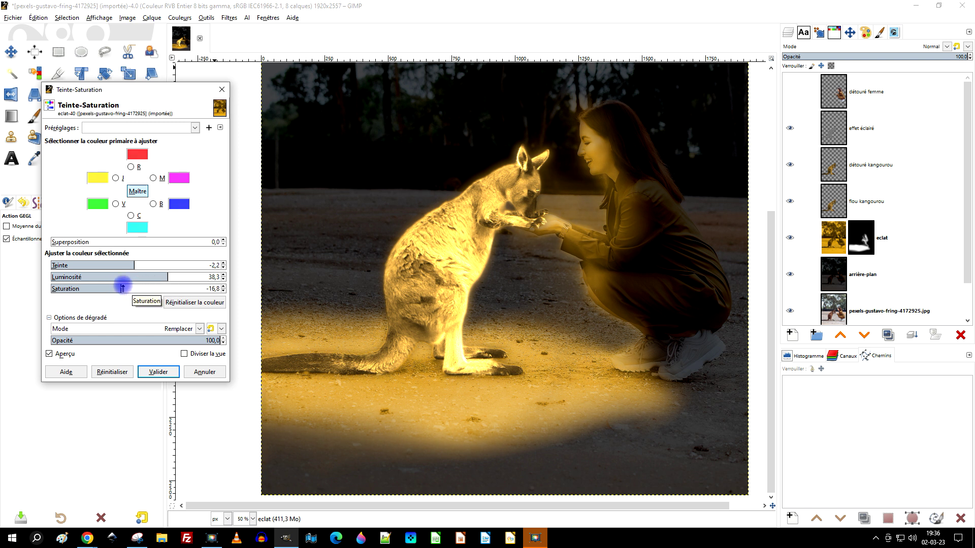
left_click(165, 369)
left_click(857, 246)
Step: Paint the eclat mask to hide glow over the woman's hair, arm, thigh and sleeve
key("p")
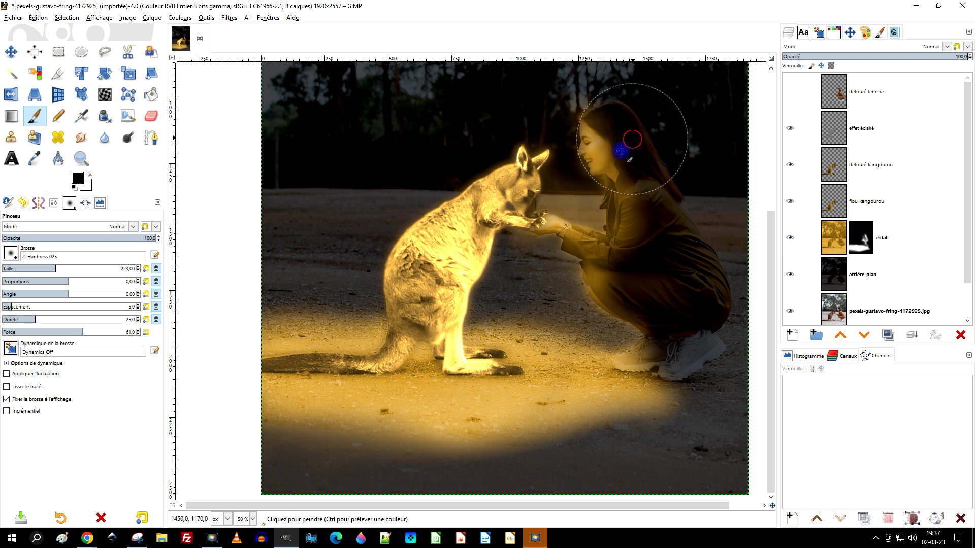
left_click_drag(833, 237, 832, 228)
key("ctrl+z")
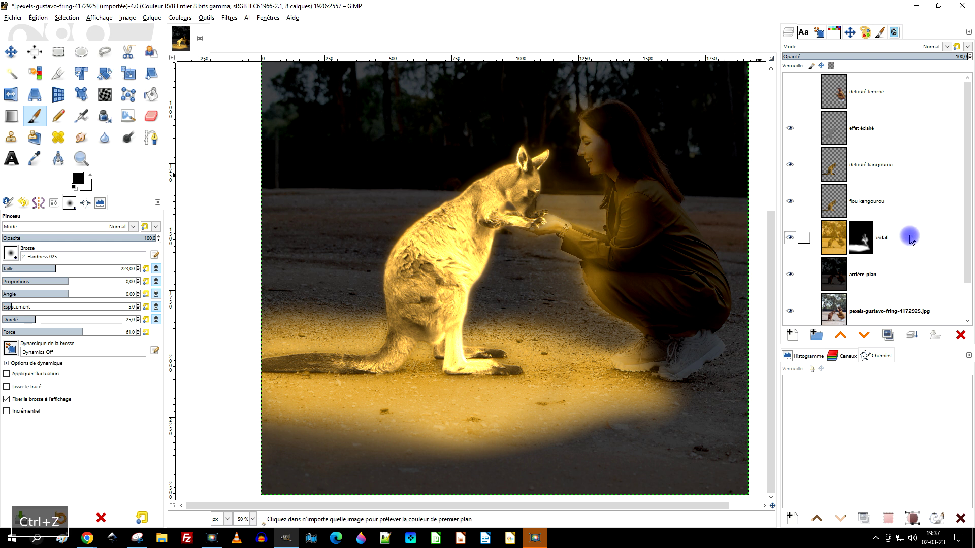
left_click(875, 237)
left_click_drag(654, 128, 610, 165)
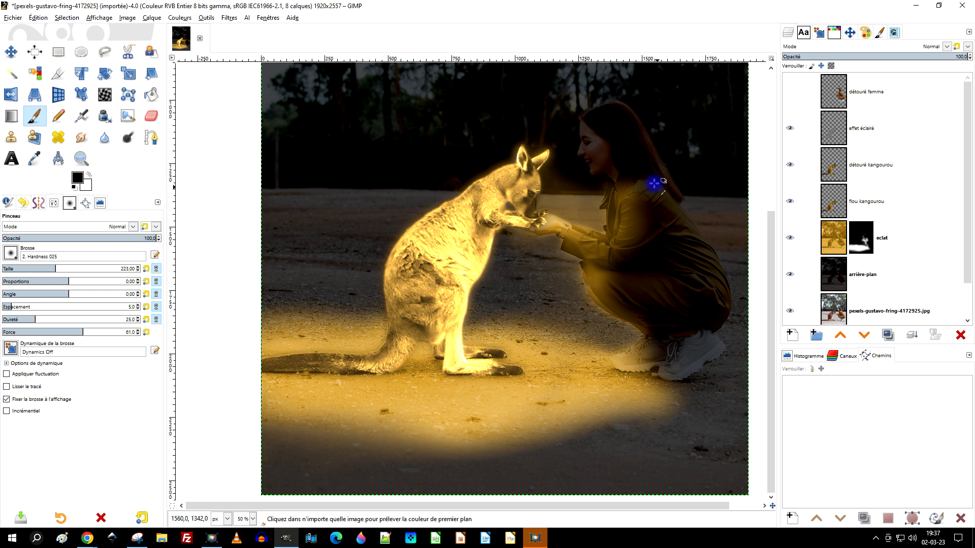
scroll(654, 183, "up", 1, "ctrl")
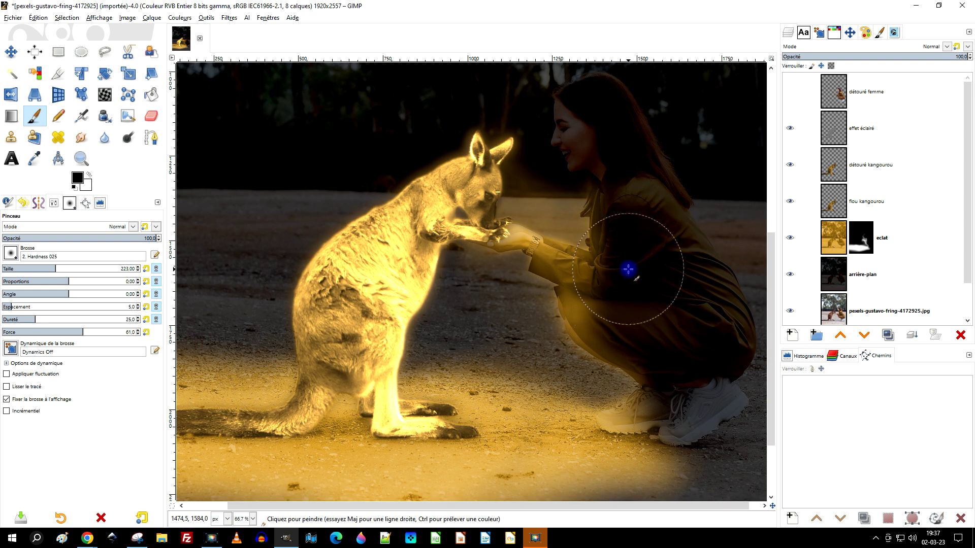
left_click_drag(663, 299, 593, 309)
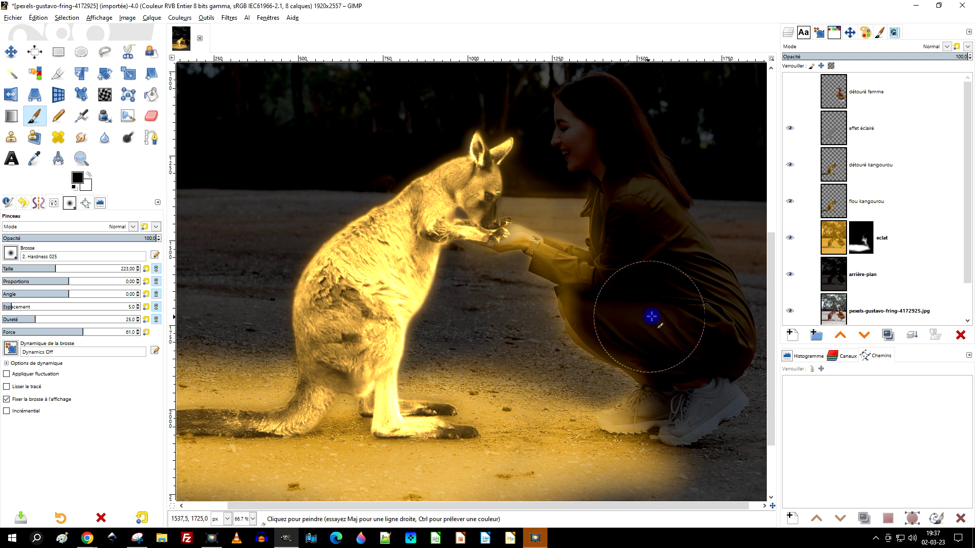
left_click_drag(651, 316, 615, 294)
scroll(615, 294, "up", 3, "ctrl")
left_click_drag(413, 246, 520, 267)
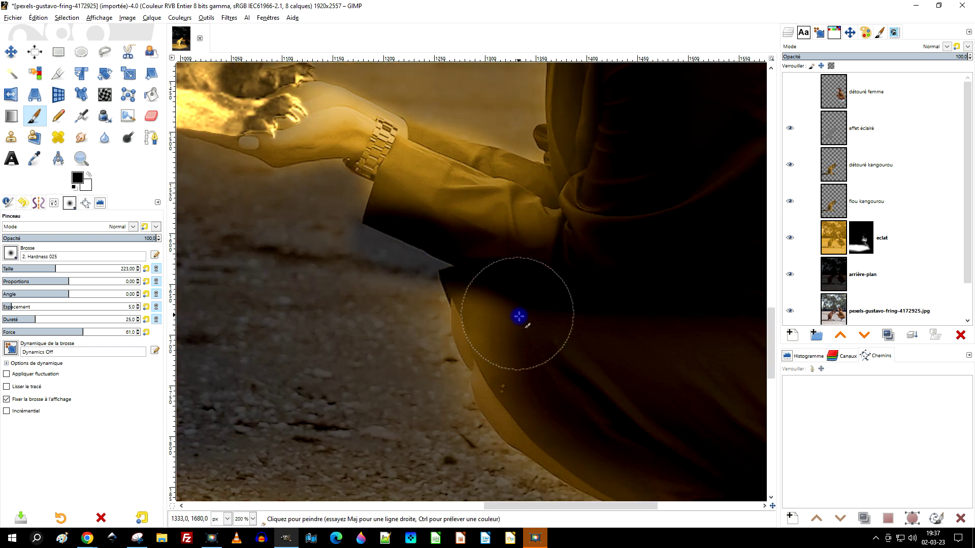
Step: At brush opacity about 47, partly hide glow on the sleeve and the left shoe
left_click(809, 247)
left_click(789, 237)
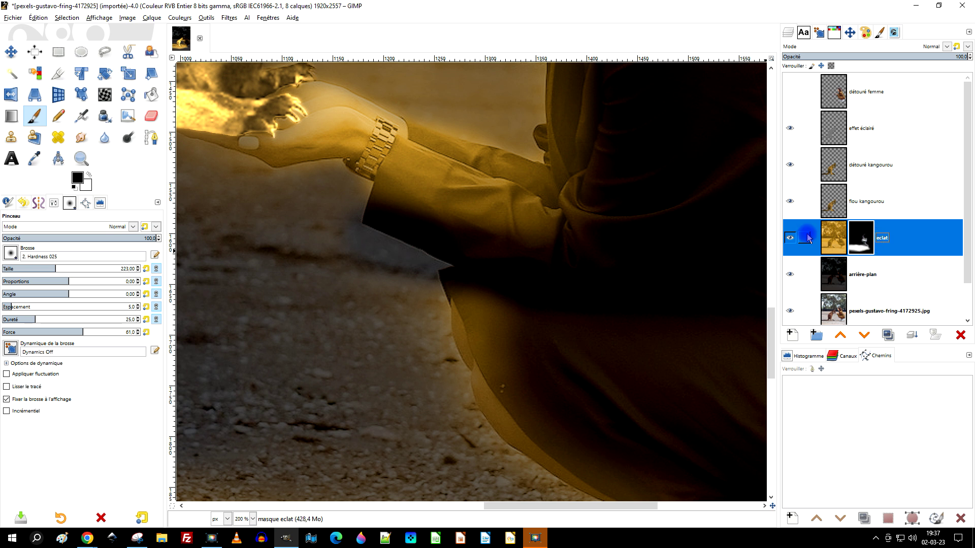
left_click(74, 237)
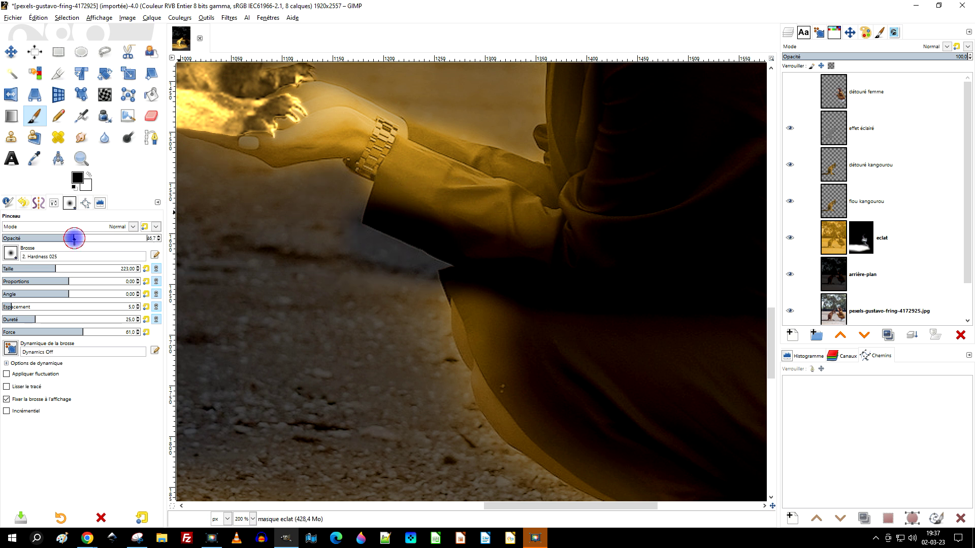
mouse_move(473, 313)
left_mouse_down()
mouse_move(479, 294)
mouse_move(381, 211)
mouse_move(491, 253)
mouse_move(479, 247)
mouse_move(342, 189)
mouse_move(352, 187)
mouse_move(235, 174)
mouse_move(370, 213)
mouse_move(287, 194)
left_mouse_up()
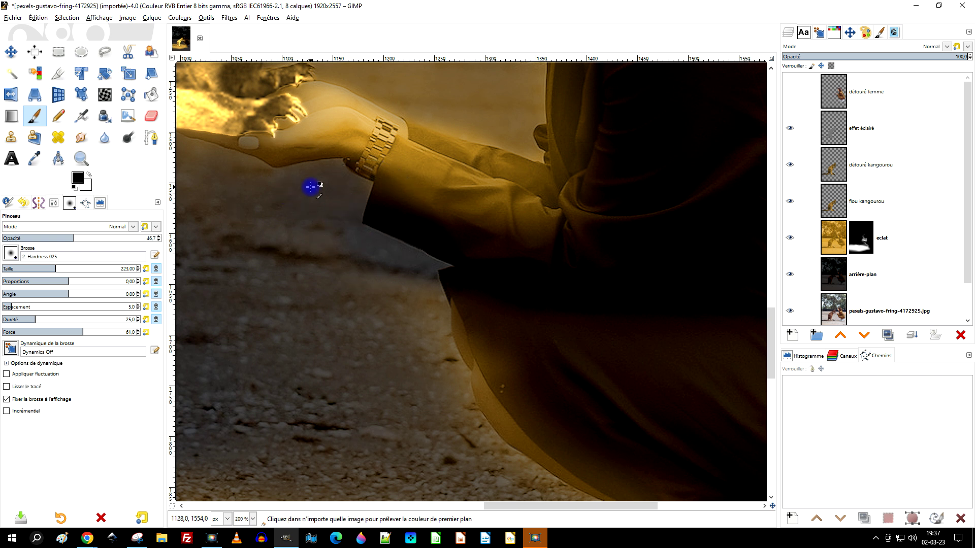
key("shift+ctrl+j")
key("1")
scroll(447, 243, "down", 2)
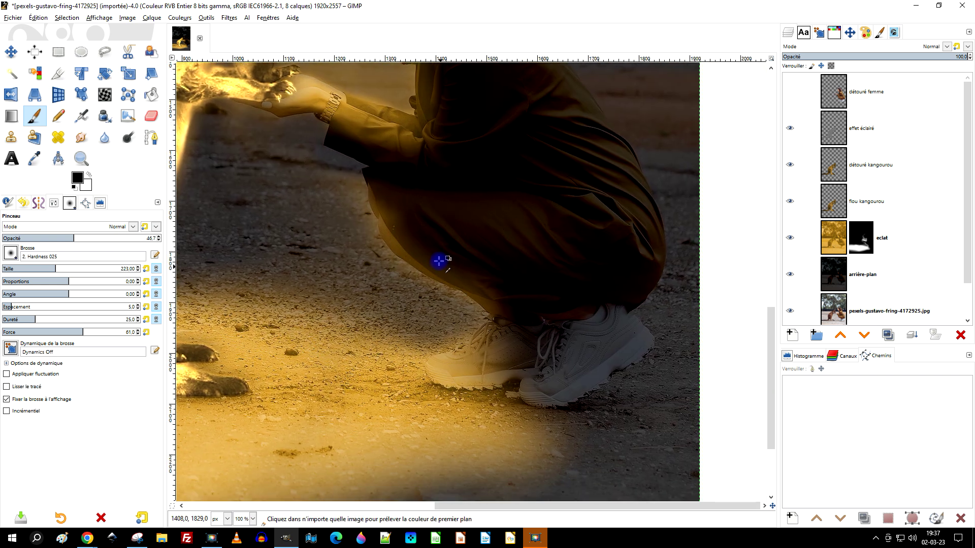
key("2")
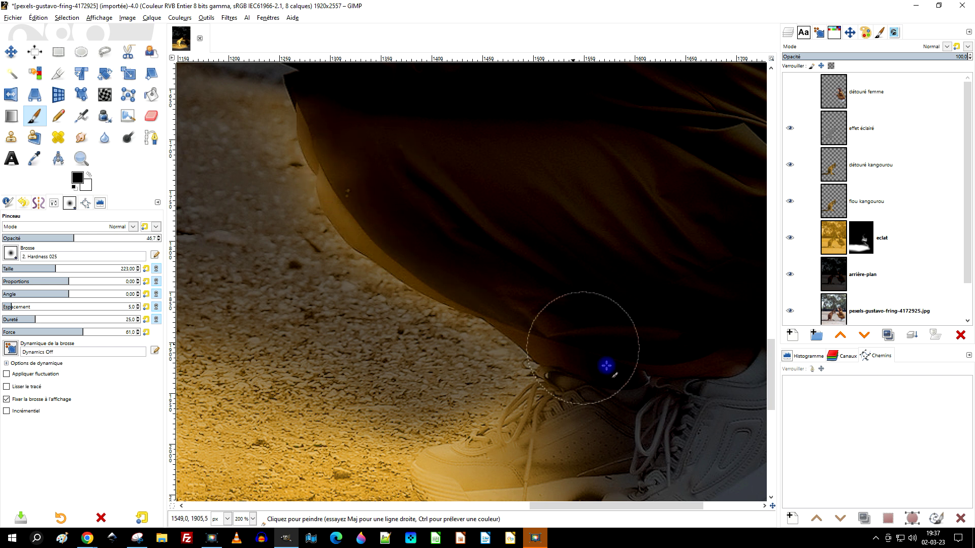
scroll(584, 202, "down", 5)
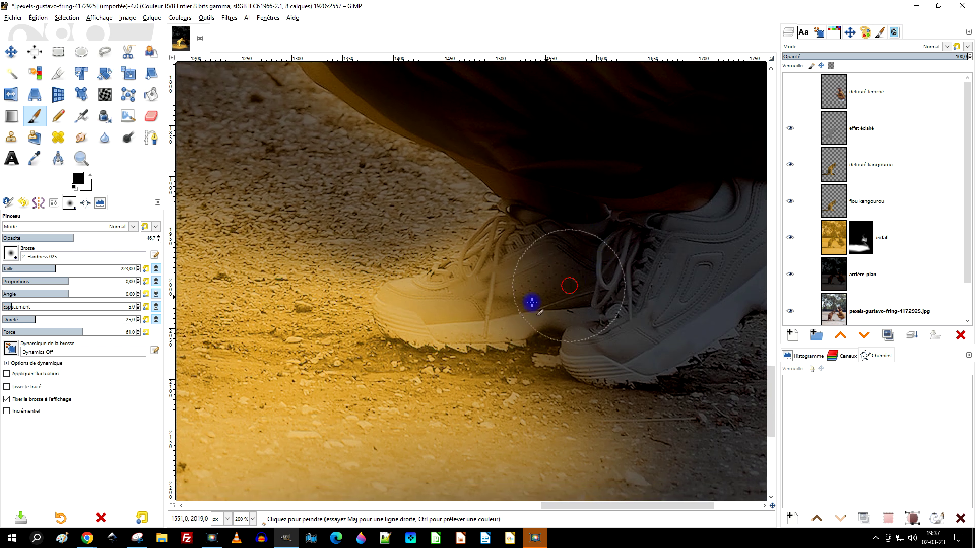
left_click_drag(531, 303, 433, 320)
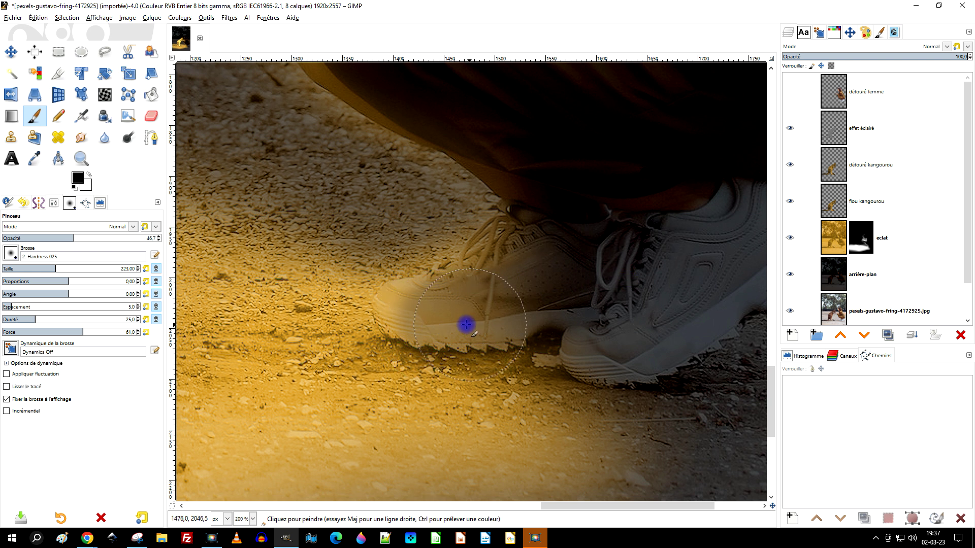
Step: Swap foreground and background colours and paint a test stroke over the woman's face
scroll(667, 352, "down", 2)
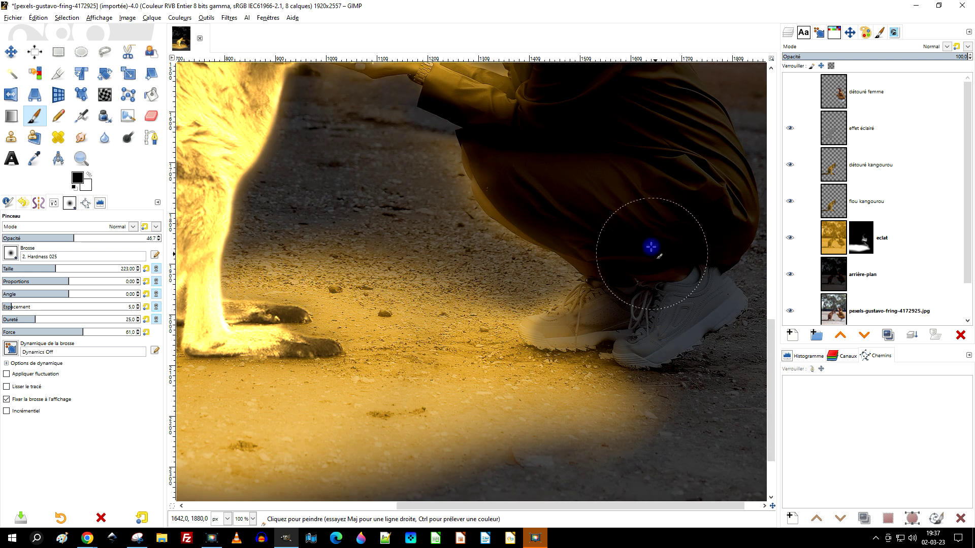
scroll(646, 245, "down", 2)
scroll(584, 254, "up", 4)
scroll(599, 315, "up", 3)
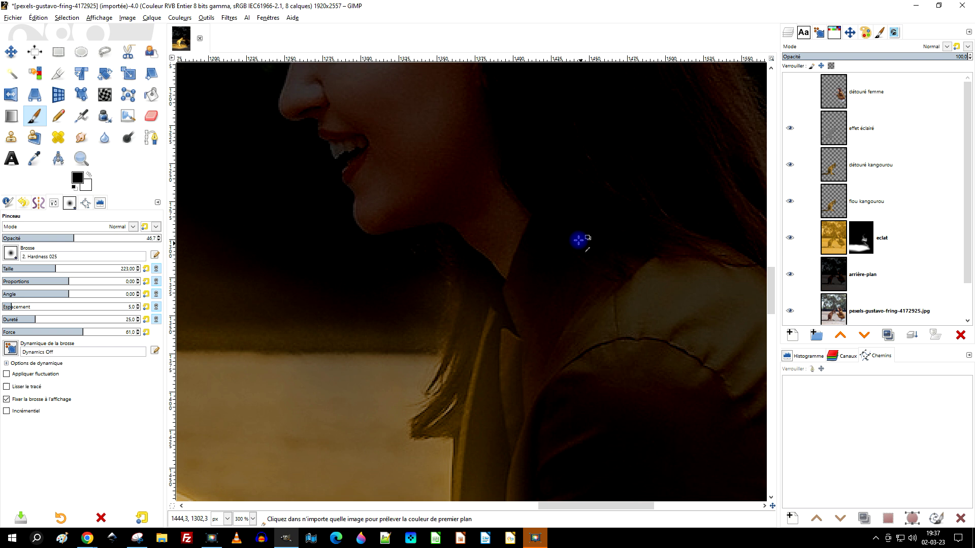
scroll(581, 241, "down", 3, "ctrl")
scroll(554, 341, "up", 2, "ctrl")
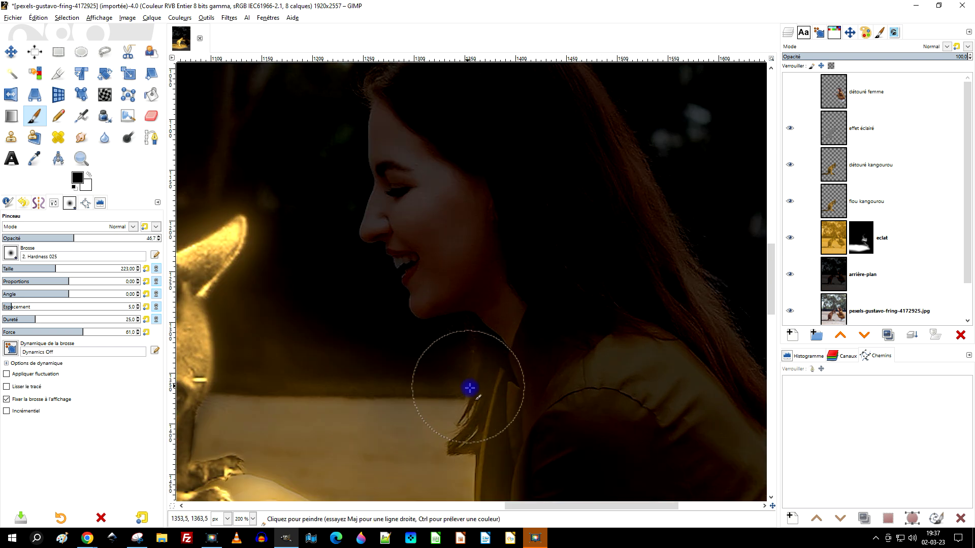
left_click(90, 176)
left_click_drag(355, 253, 414, 283)
Step: Undo the face stroke and load the détouré femme layer's alpha as a selection
key("ctrl+z")
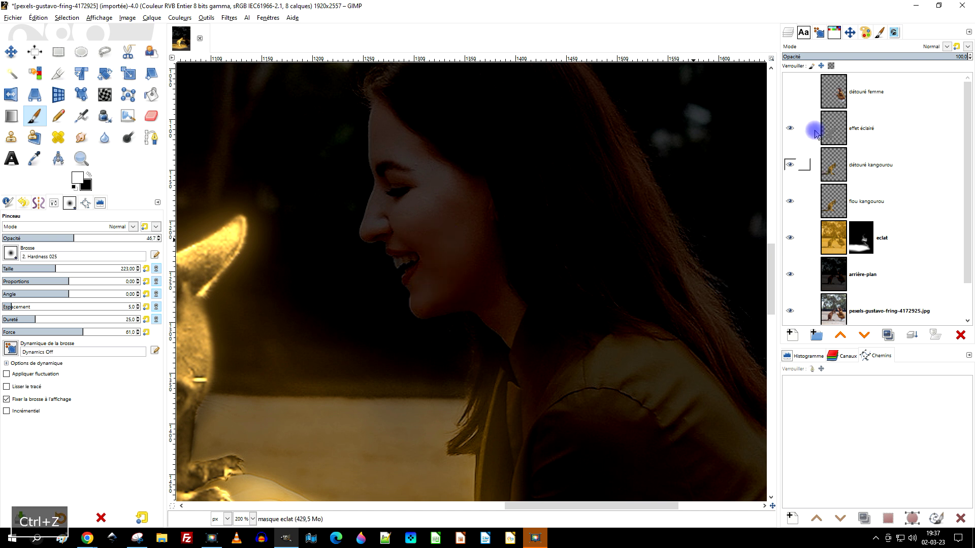
left_click(834, 94)
right_click(835, 95)
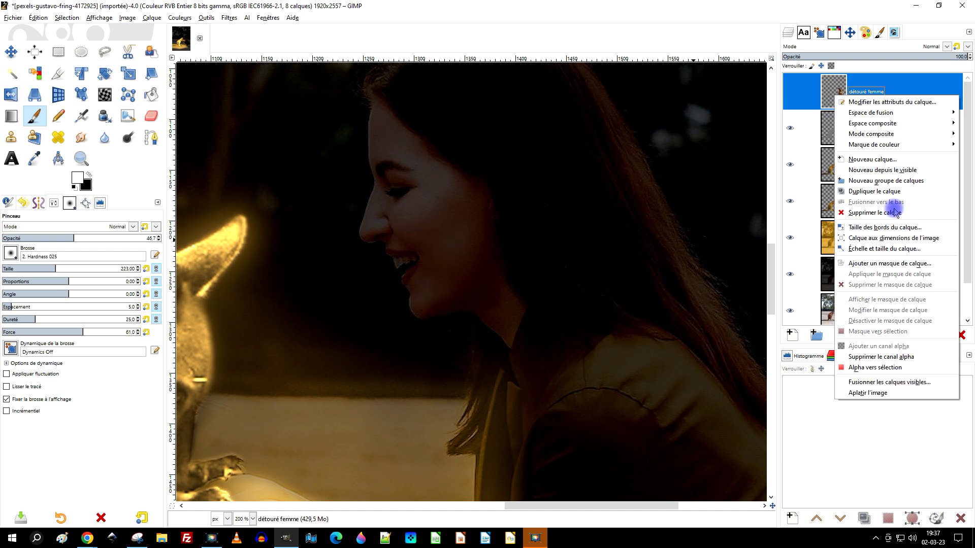
left_click(897, 366)
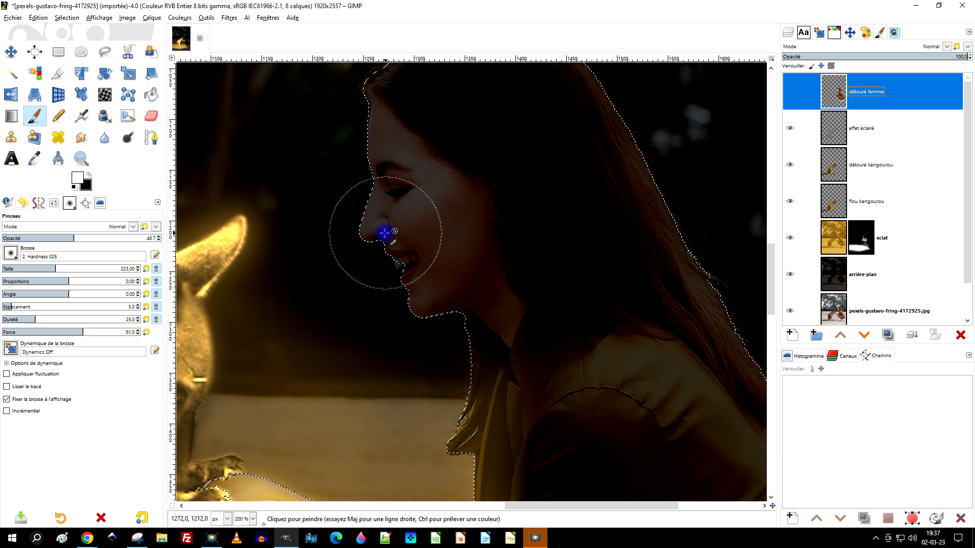
left_click(866, 241)
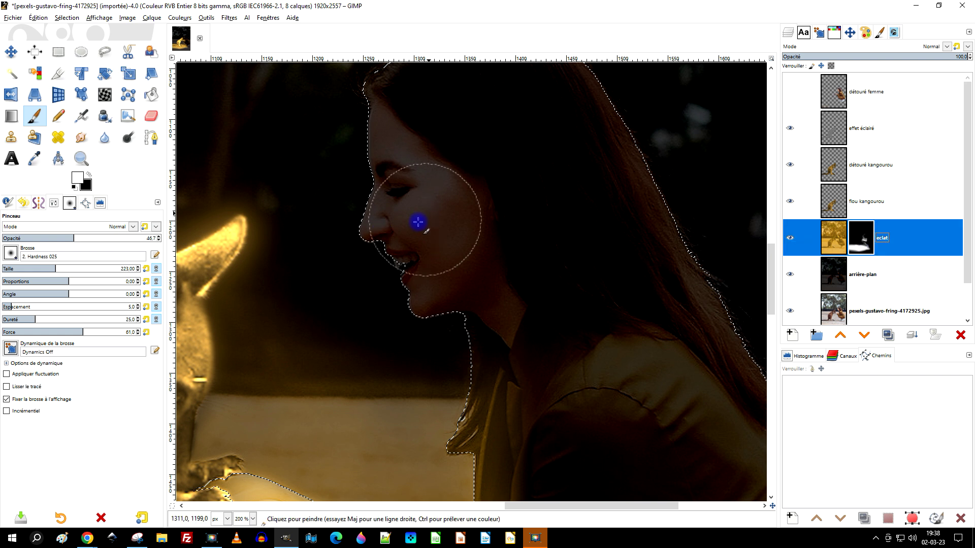
key("ctrl+z")
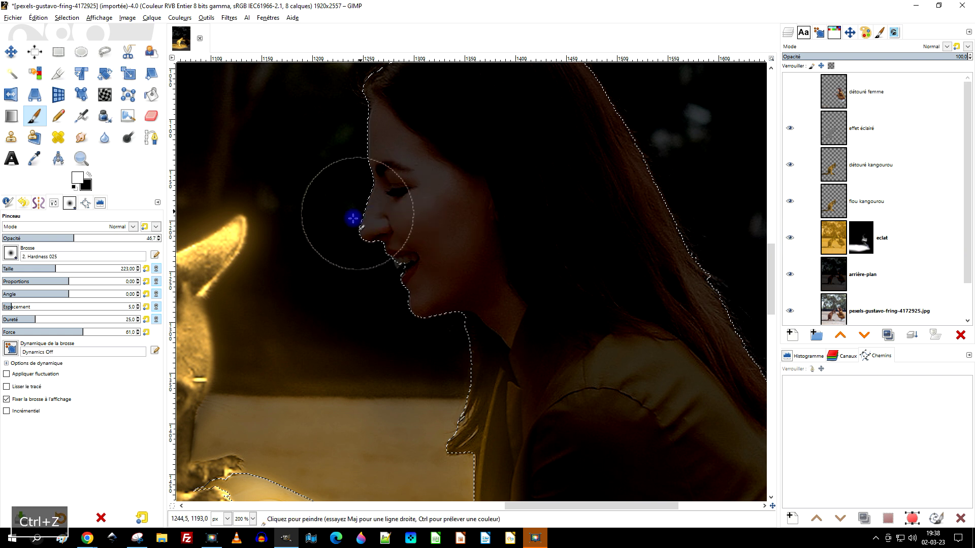
Step: Paint glow back through the eclat mask onto the nose, mouth, chin, jaw and neck
left_click(353, 229)
left_click_drag(358, 239, 370, 263)
mouse_move(400, 303)
left_mouse_down()
mouse_move(472, 344)
mouse_move(466, 353)
mouse_move(495, 378)
mouse_move(461, 407)
mouse_move(491, 359)
mouse_move(481, 331)
mouse_move(450, 322)
left_mouse_up()
key("1")
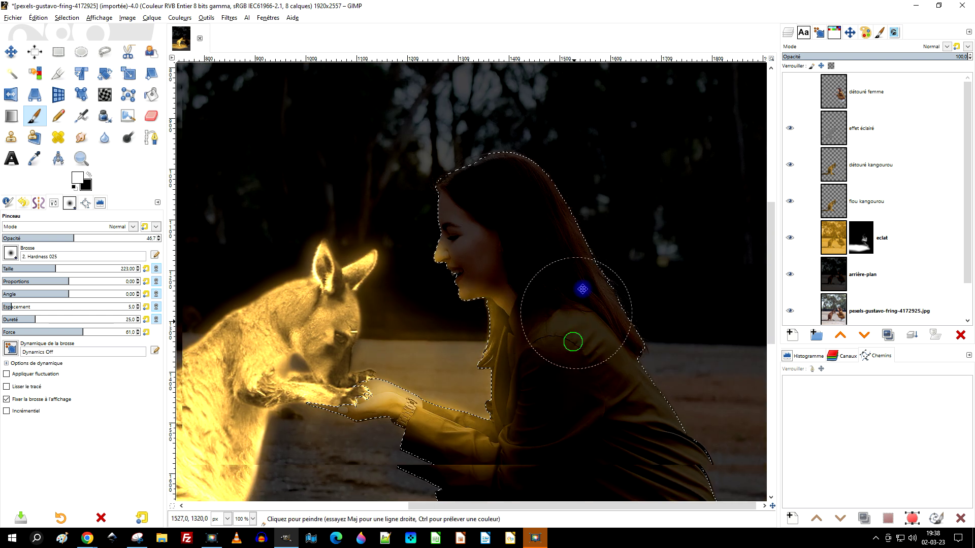
scroll(582, 289, "down", 3)
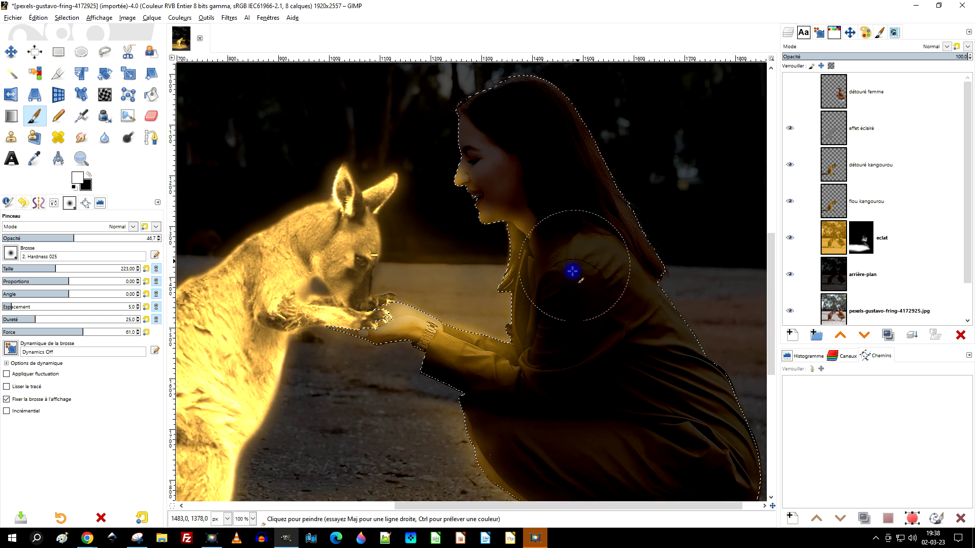
left_click(840, 240)
Step: Try Lumière douce, then Lumière dure as the glow layer's blending mode
left_click(934, 47)
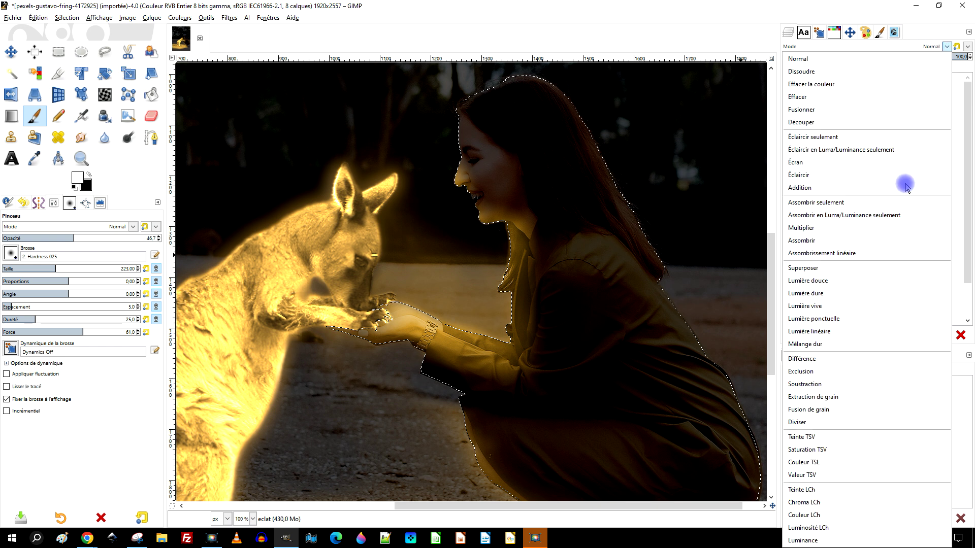
left_click(857, 281)
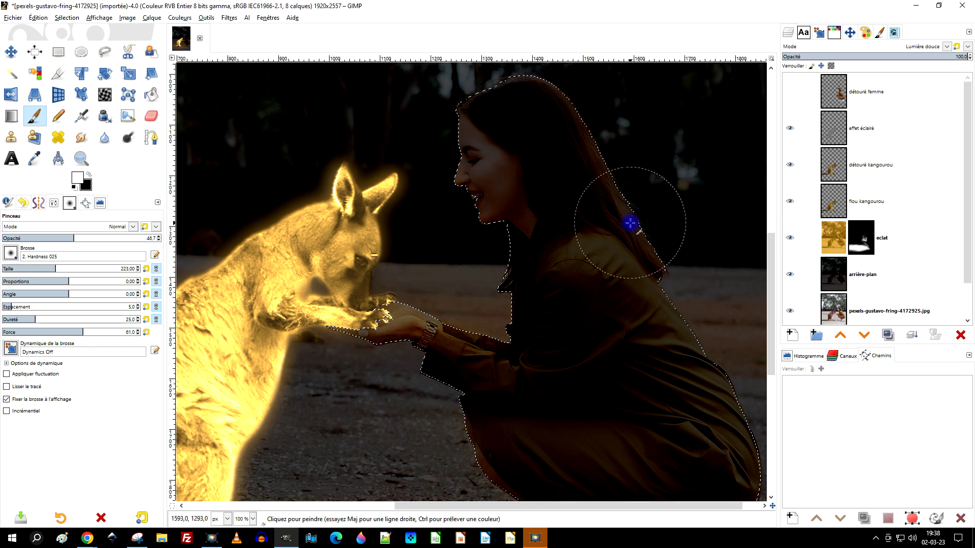
scroll(614, 239, "down", 5)
scroll(610, 240, "up", 3)
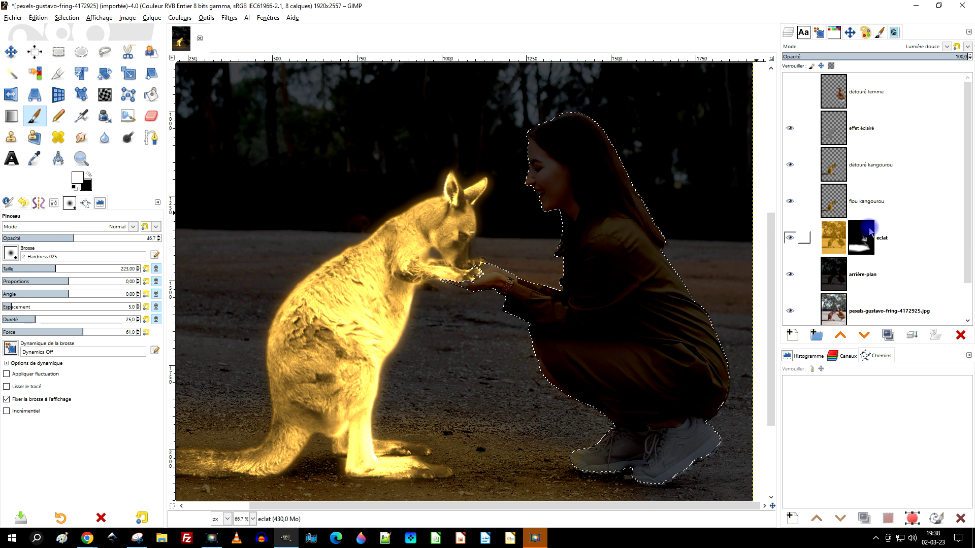
scroll(523, 295, "up", 1)
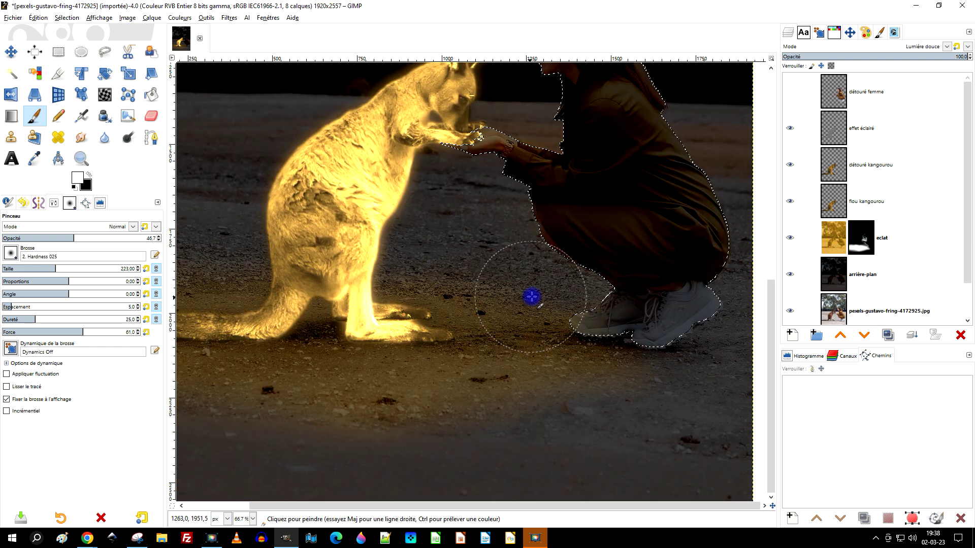
left_click(919, 48)
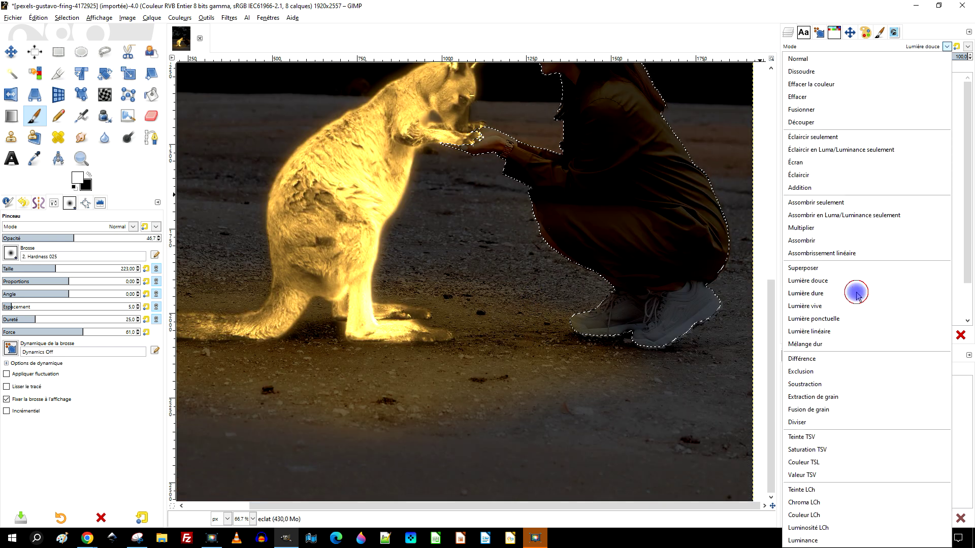
left_click(856, 293)
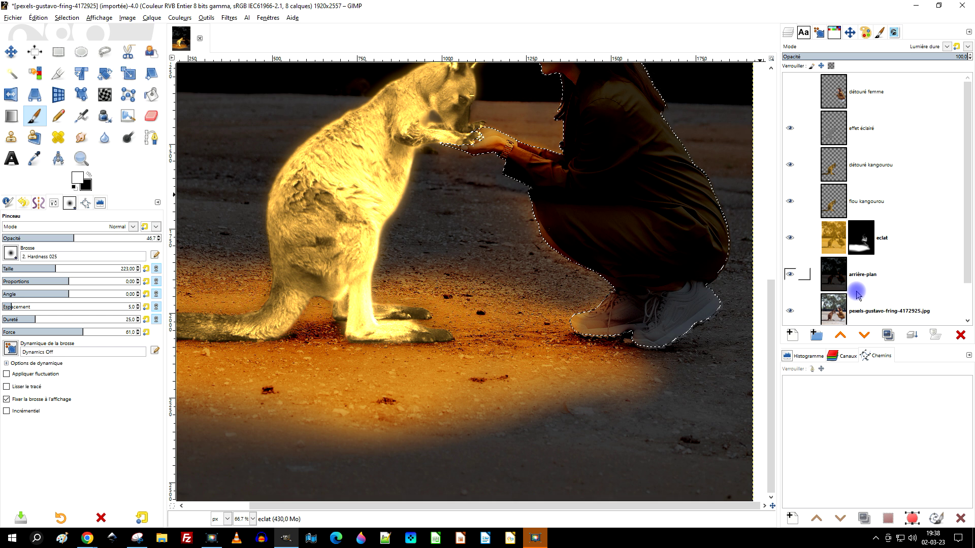
scroll(615, 228, "up", 2)
scroll(631, 310, "down", 2)
scroll(664, 242, "left", 2)
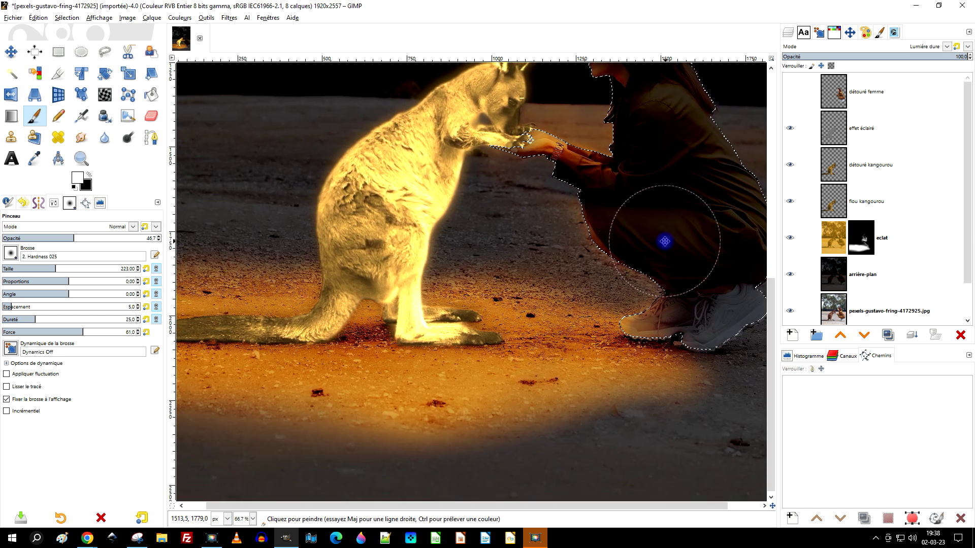
Step: Set the glow layer's mode to Lumière vive, then select the détouré kangourou layer
left_click(927, 54)
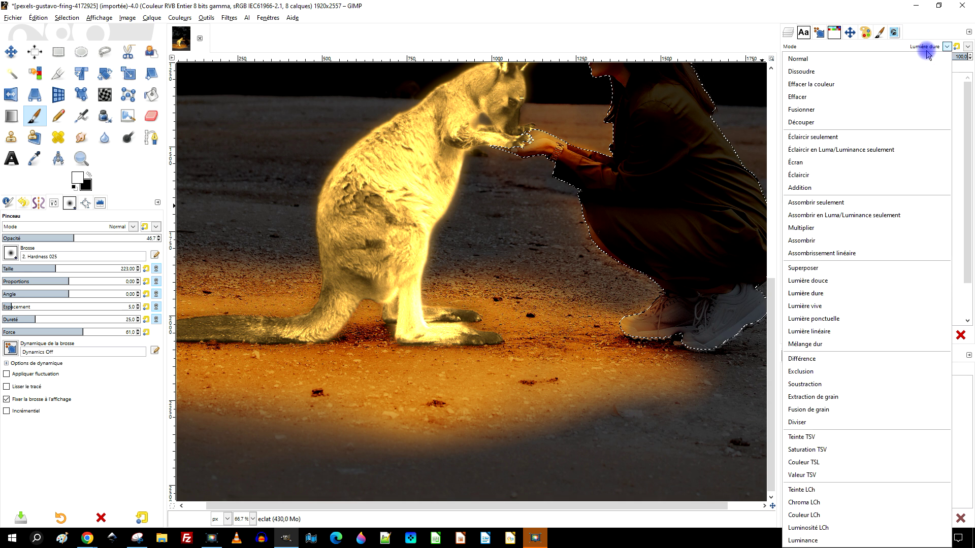
left_click(868, 306)
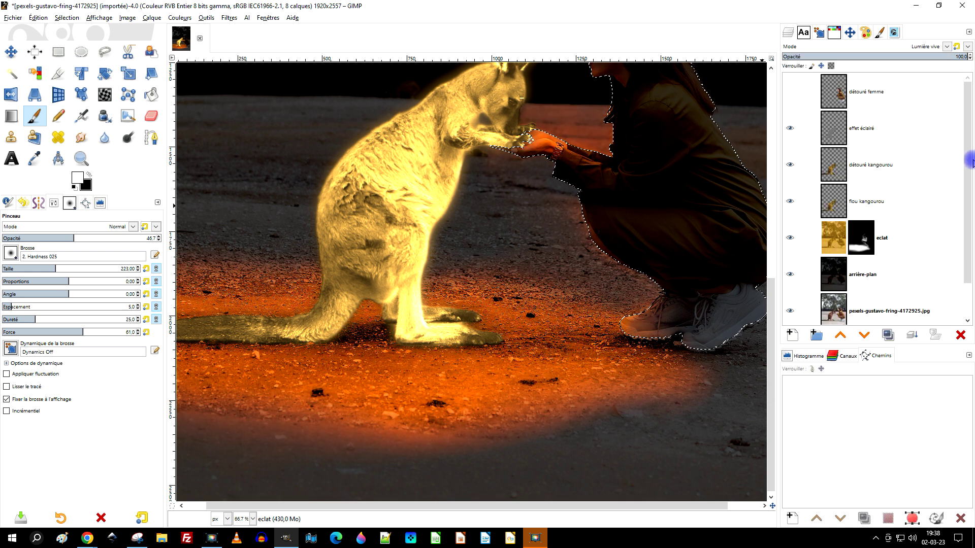
scroll(568, 254, "down", 2)
scroll(554, 262, "up", 1)
scroll(541, 268, "up", 1)
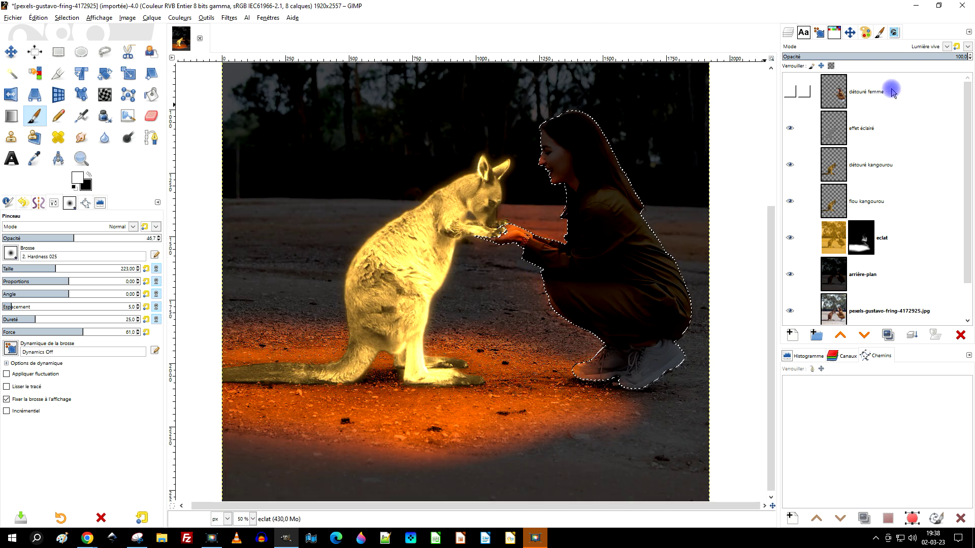
left_click(904, 243)
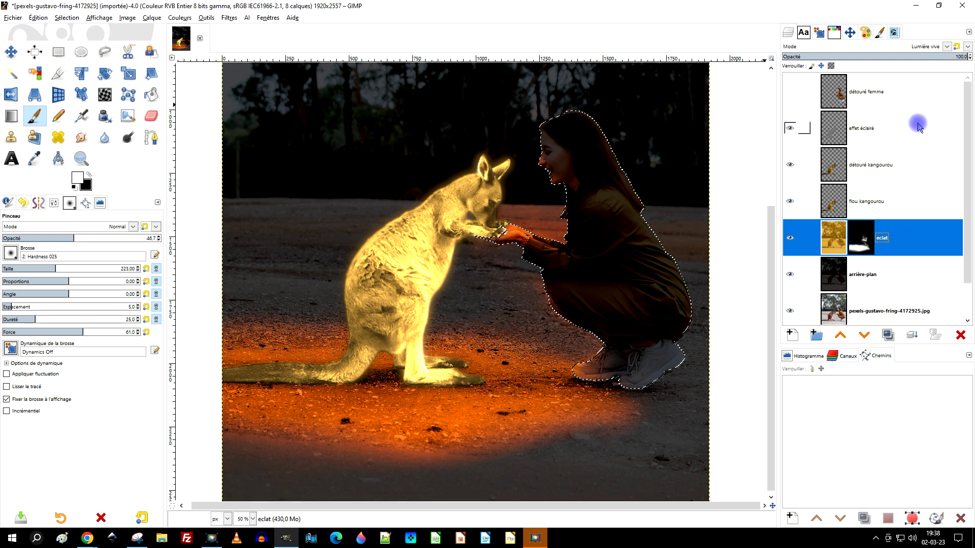
left_click(890, 167)
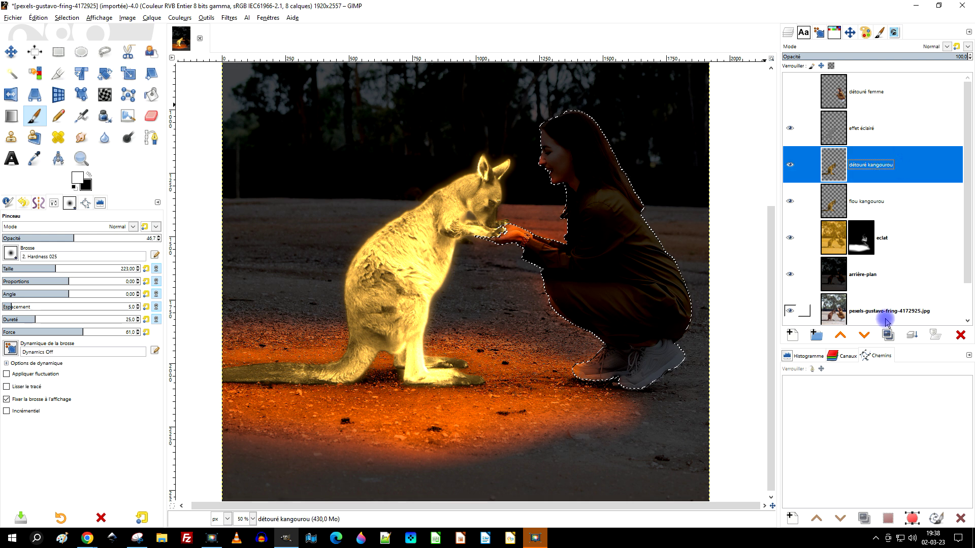
Step: Duplicate the détouré kangourou layer, select the copy, and clear the selection
left_click(887, 335)
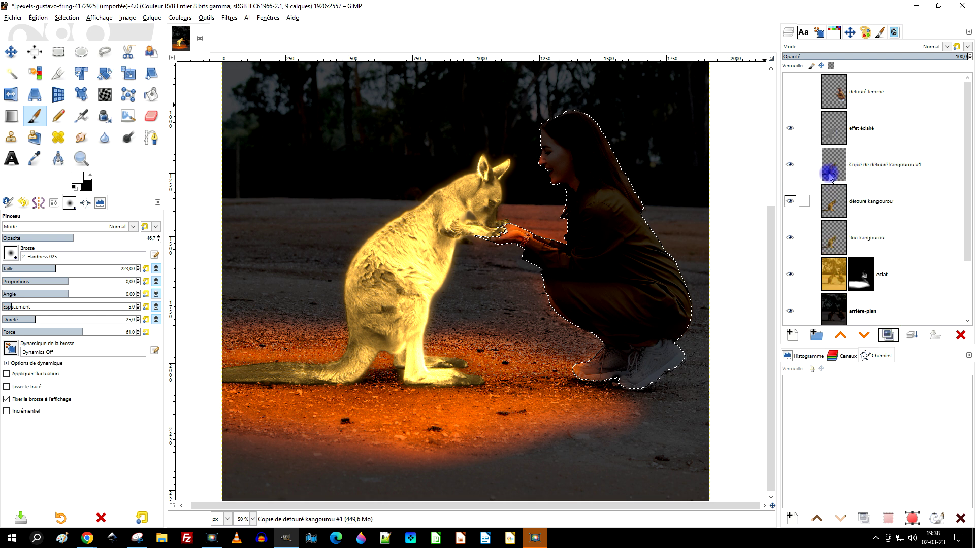
left_click(904, 159)
left_click(68, 18)
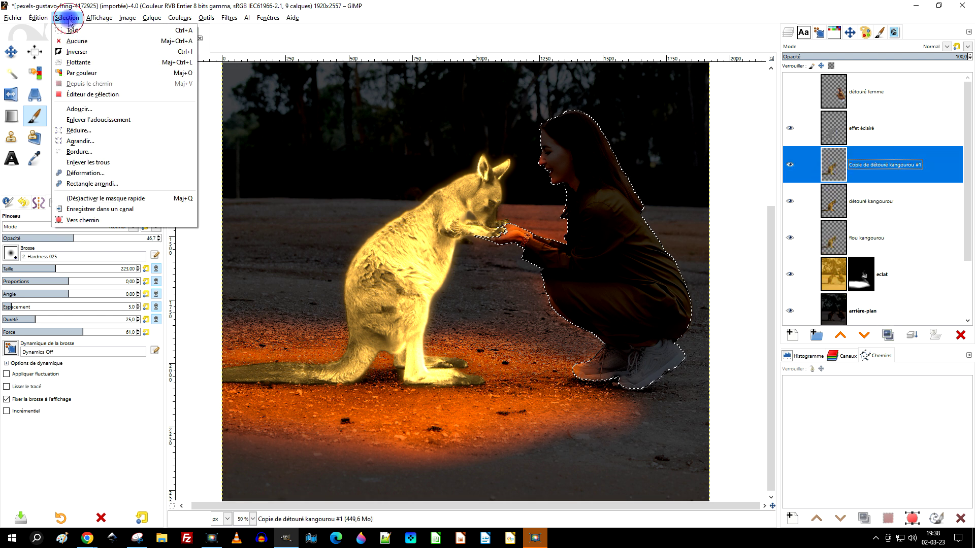
left_click(77, 41)
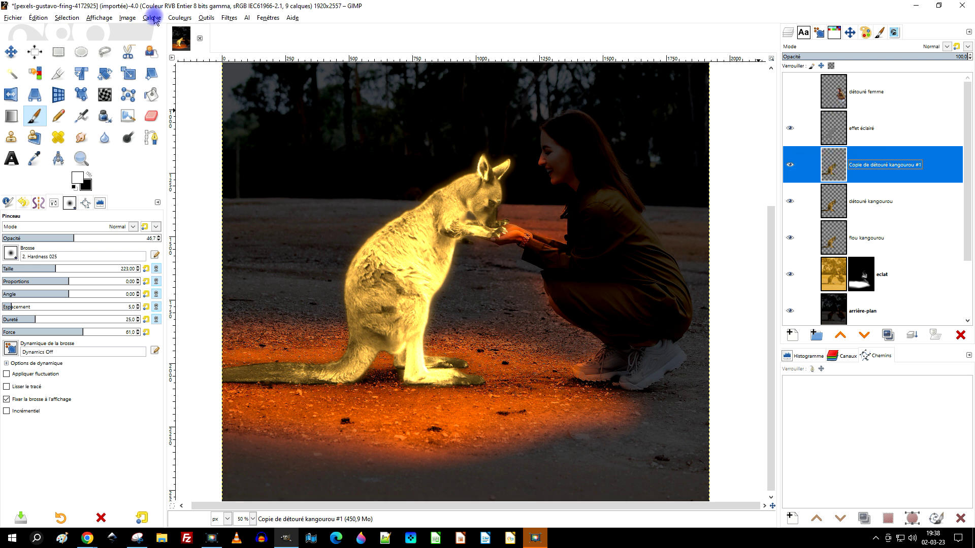
Step: In Hue-Saturation, test hue shifts on the kangaroo copy and lower its lightness to about -49
left_click(174, 18)
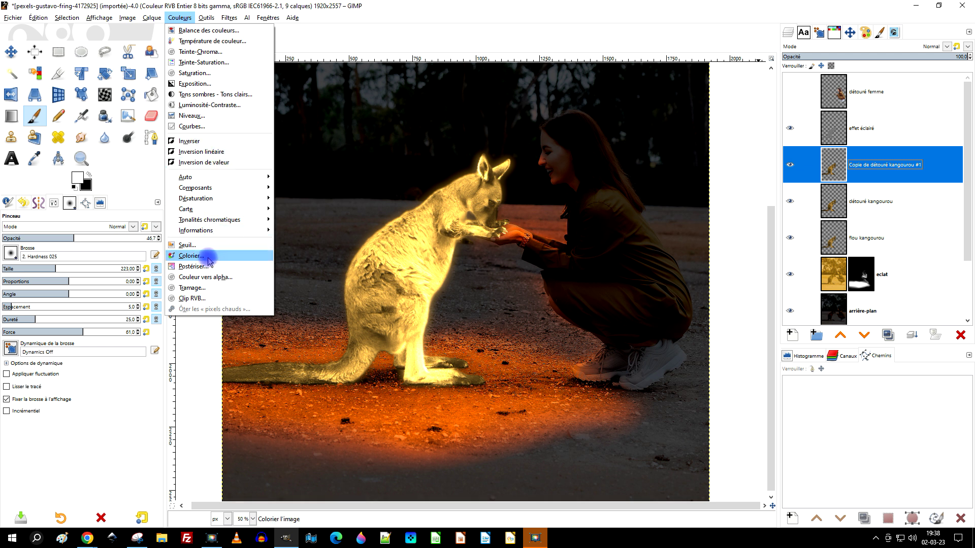
left_click(220, 63)
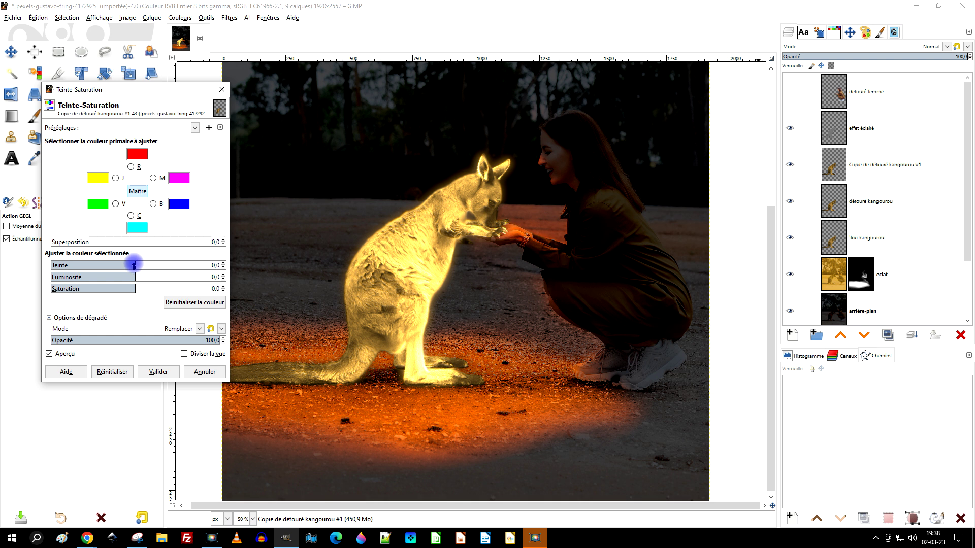
left_click_drag(131, 265, 128, 265)
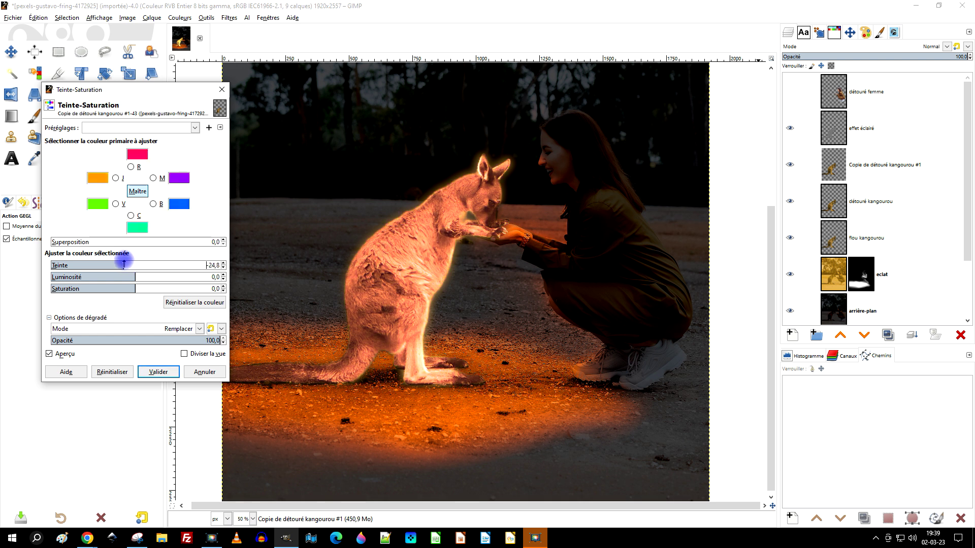
left_click_drag(124, 264, 127, 264)
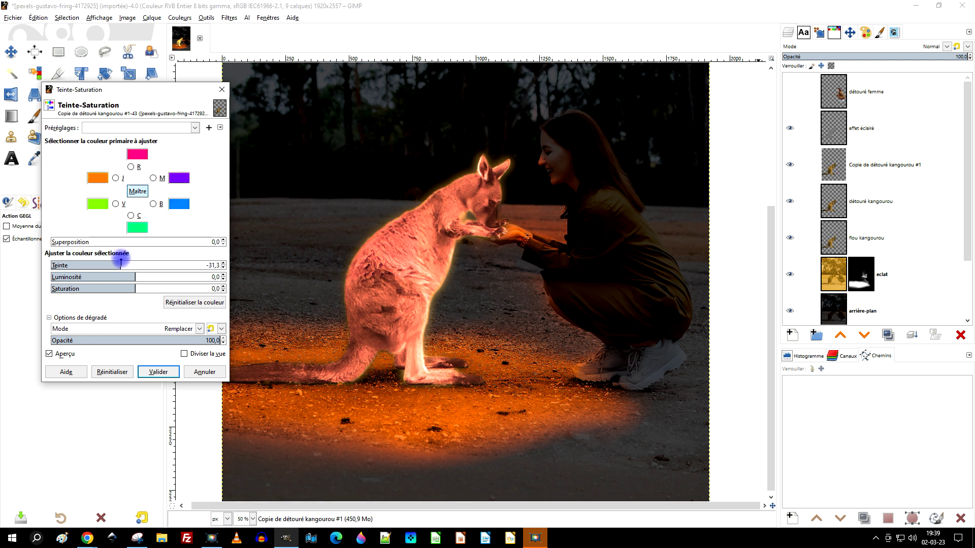
left_click_drag(118, 264, 128, 265)
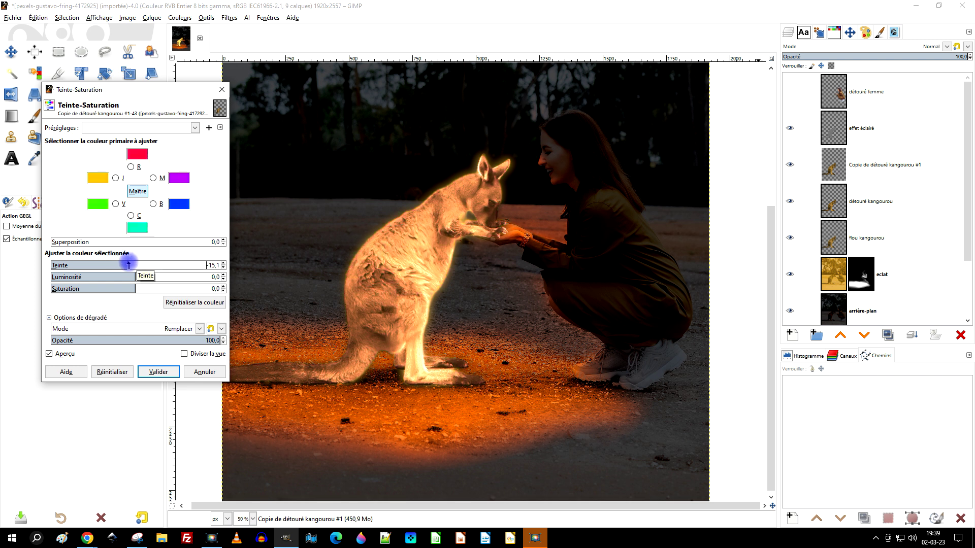
left_click_drag(125, 276, 98, 276)
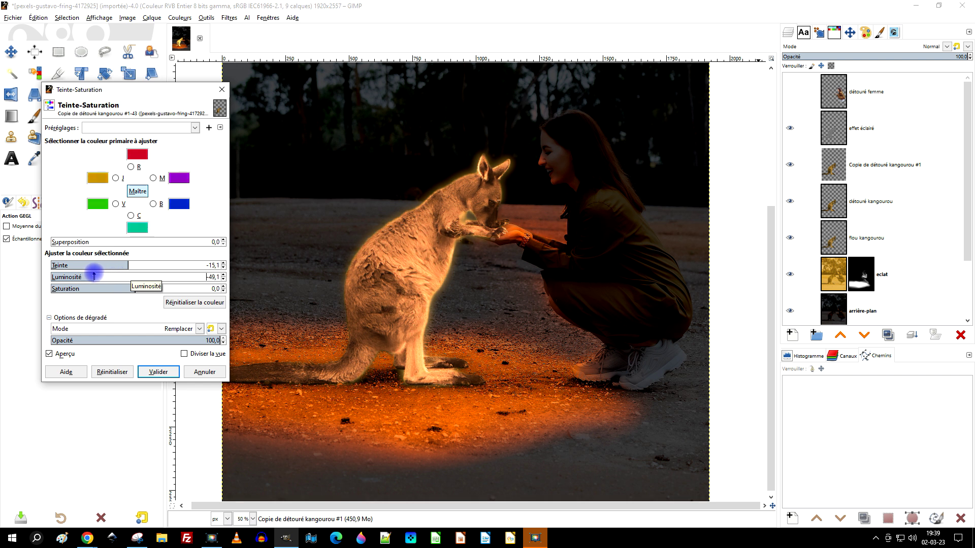
left_click_drag(116, 264, 141, 268)
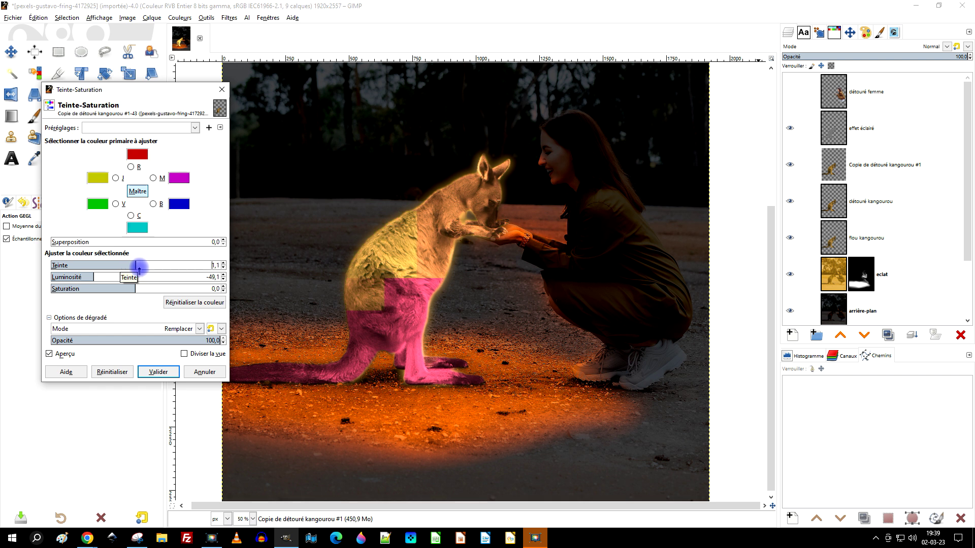
Step: Apply the kangaroo hue adjustment, then step through blending modes to Fusion de grain
left_click(221, 92)
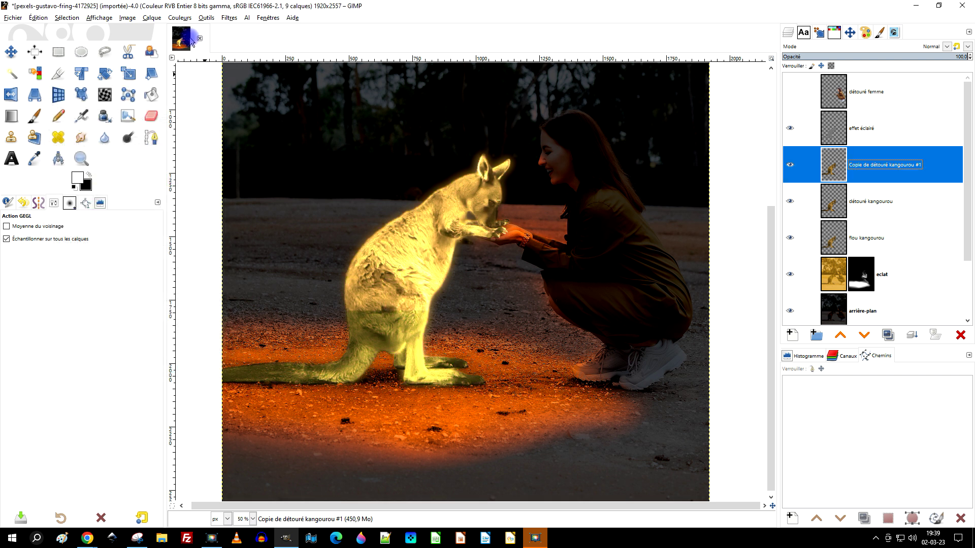
left_click(916, 273)
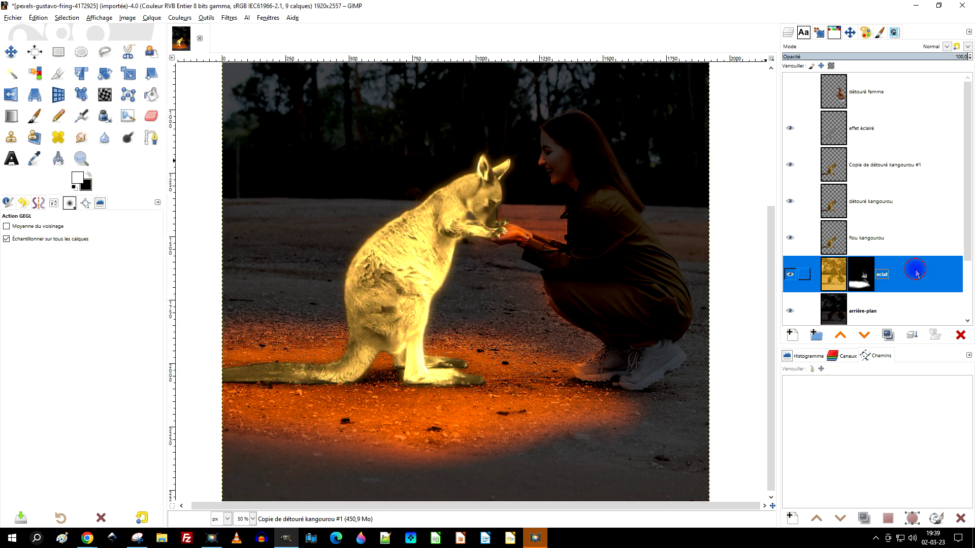
left_click(945, 46)
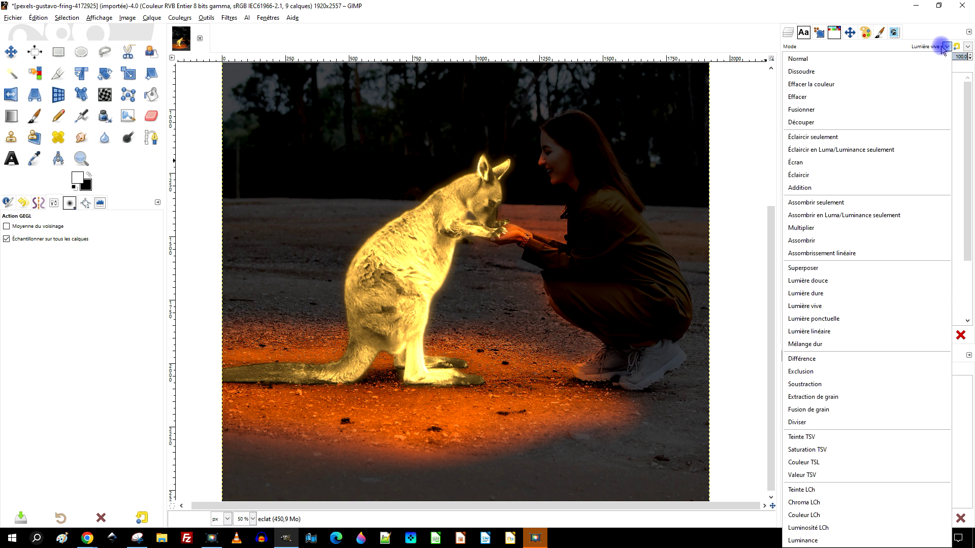
left_click(854, 319)
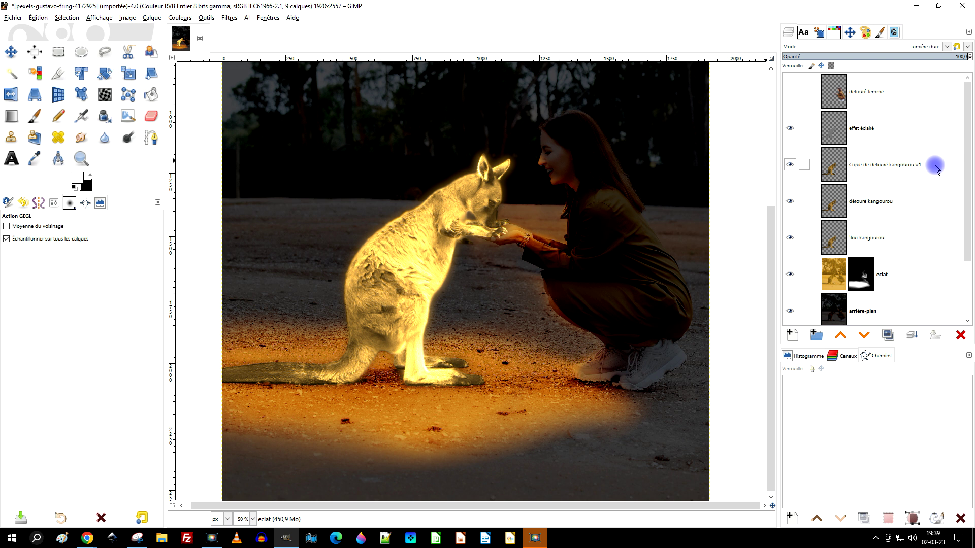
key("Up")
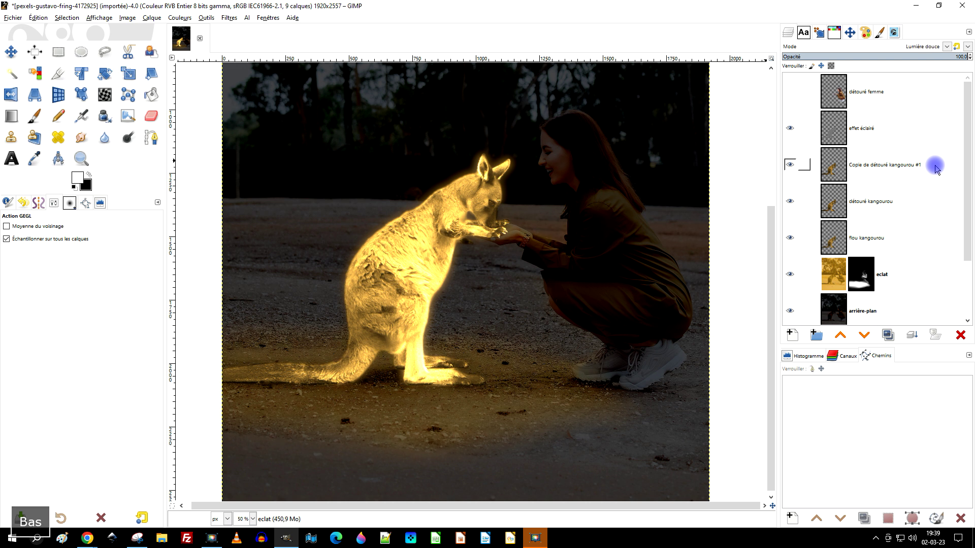
key("Down")
key("Down")
key("Down")
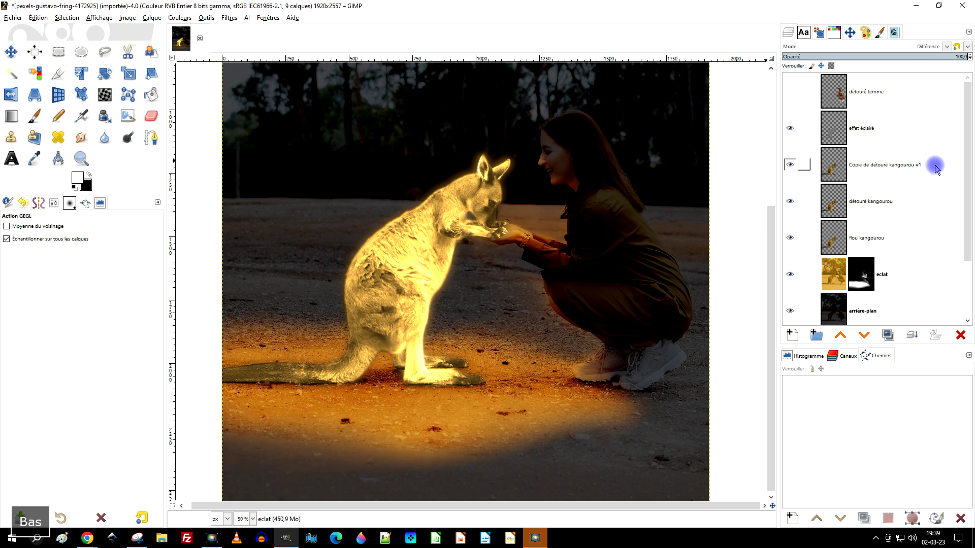
key("Down")
key("Down")
key("Down")
key("Down")
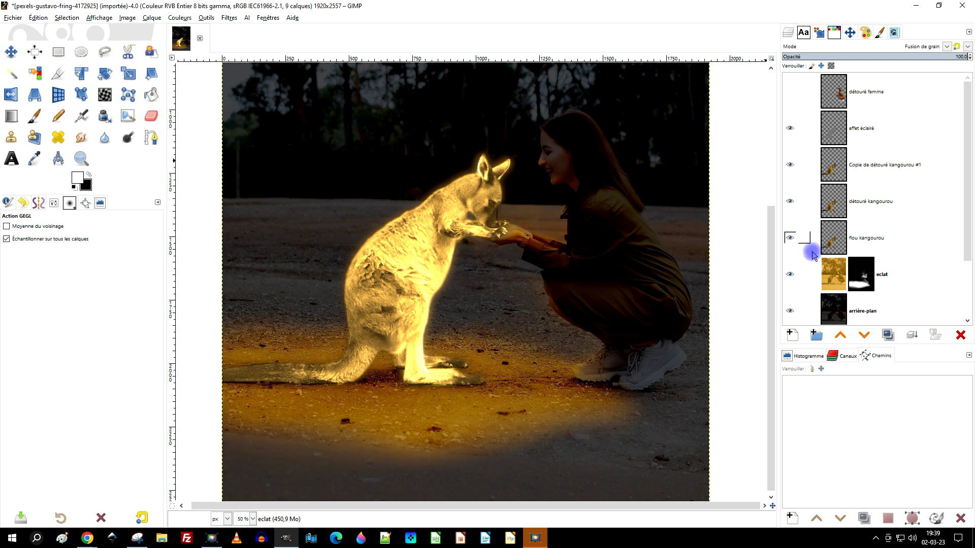
Step: Compare against Normal blending, then settle on Fusion de grain and select the eclat mask
left_click(912, 48)
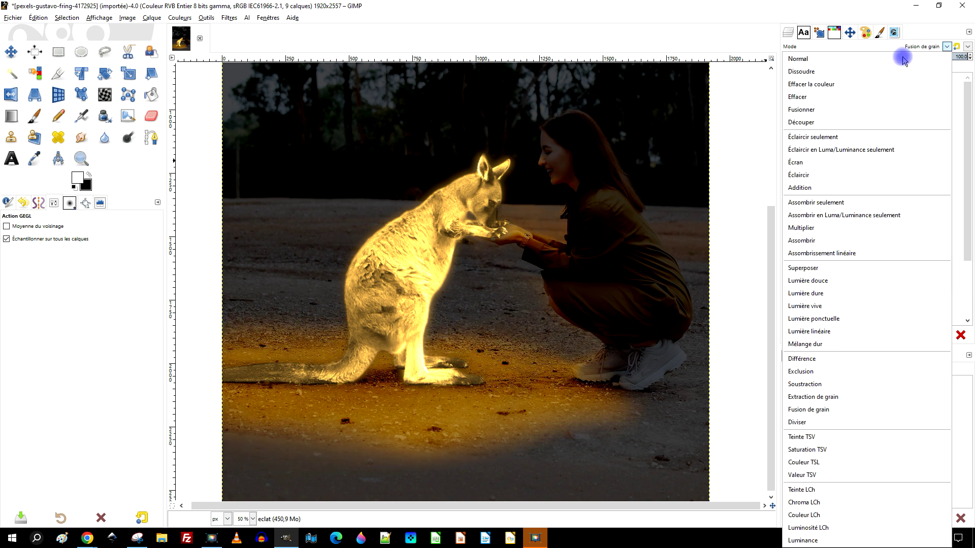
left_click(903, 59)
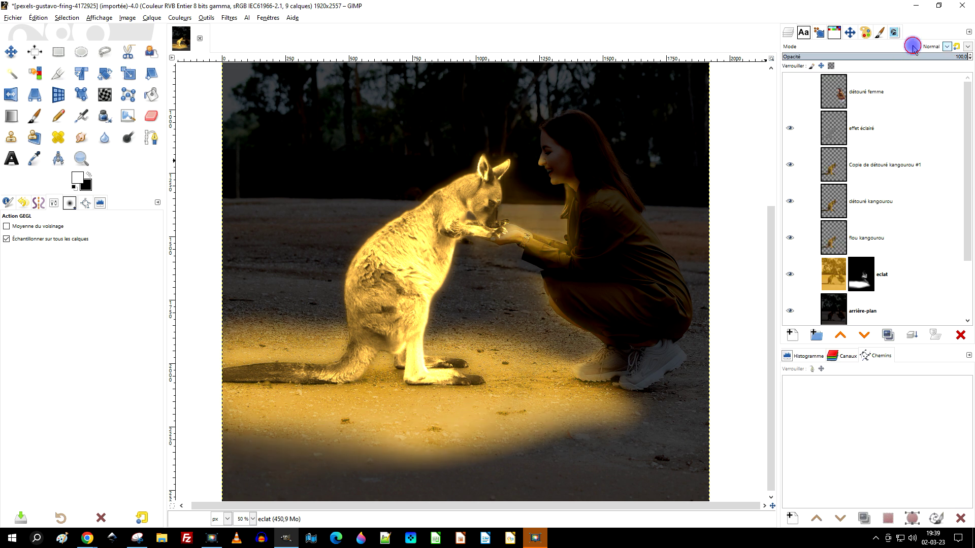
left_click(912, 47)
left_click(886, 410)
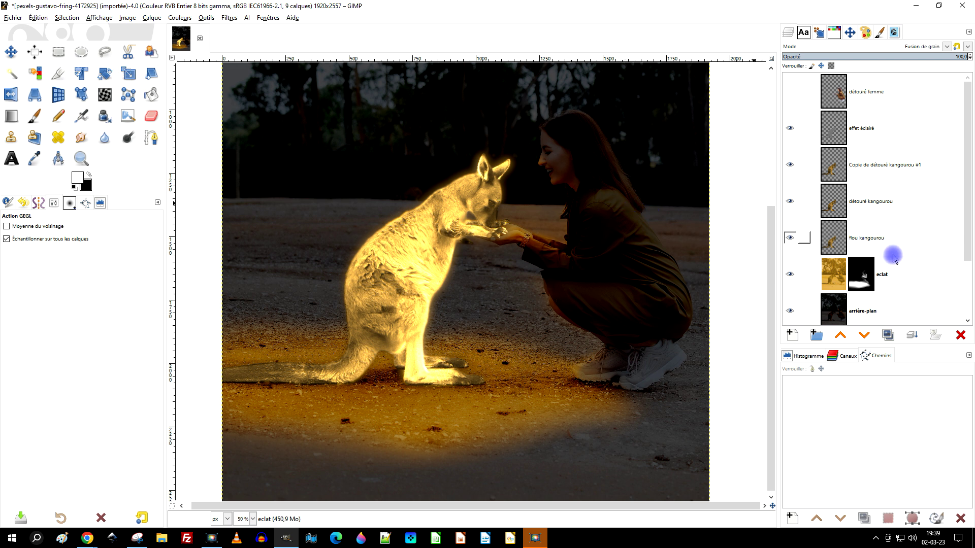
left_click(857, 281)
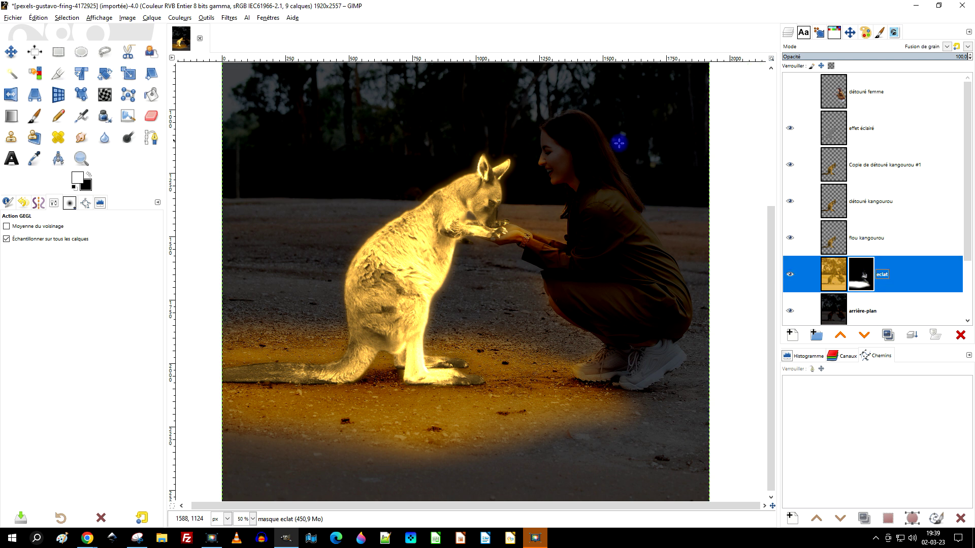
scroll(619, 144, "up", 1)
scroll(598, 138, "up", 2)
Step: Copy the selected woman outline and paste her as a new layer
left_click(914, 137, "alt")
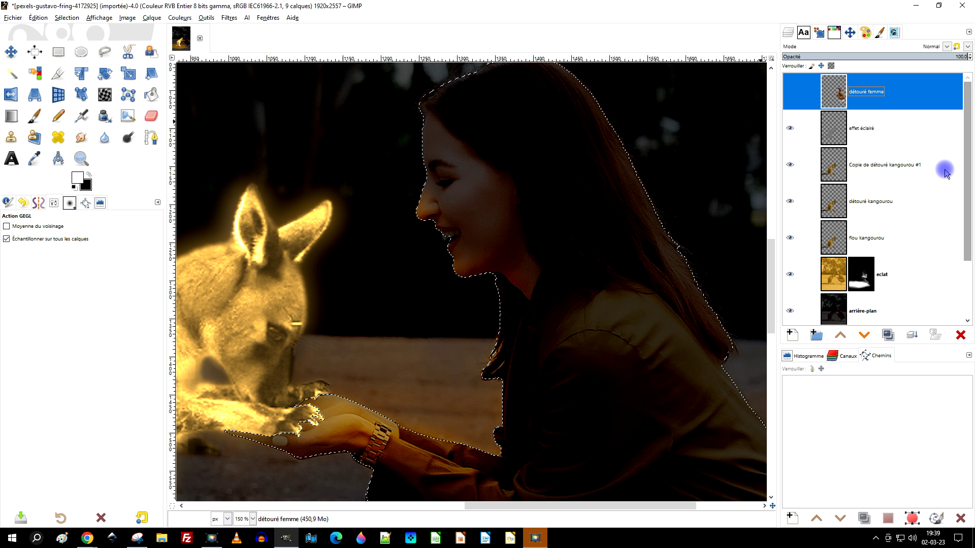
key("p")
scroll(495, 300, "down", 3)
scroll(523, 332, "up", 3)
scroll(523, 331, "down", 2)
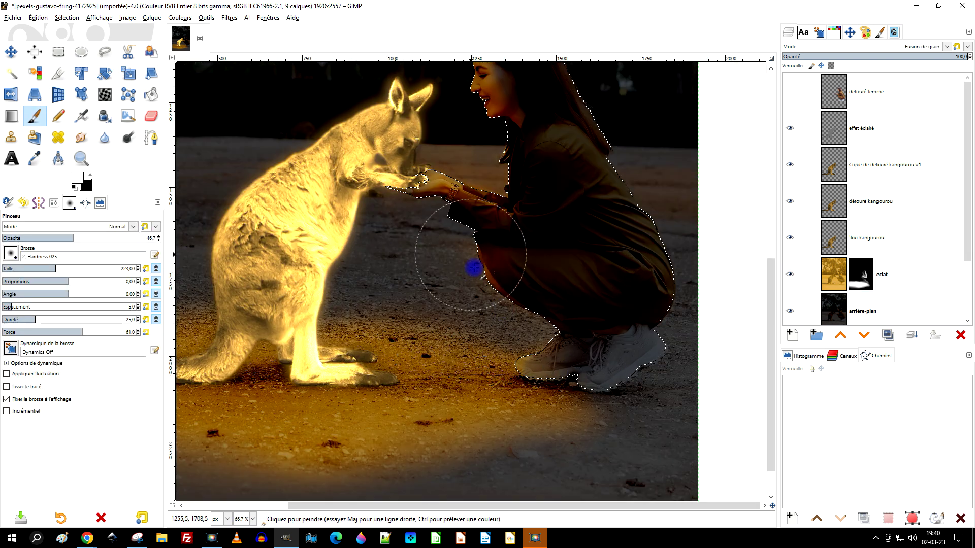
scroll(456, 183, "up", 3)
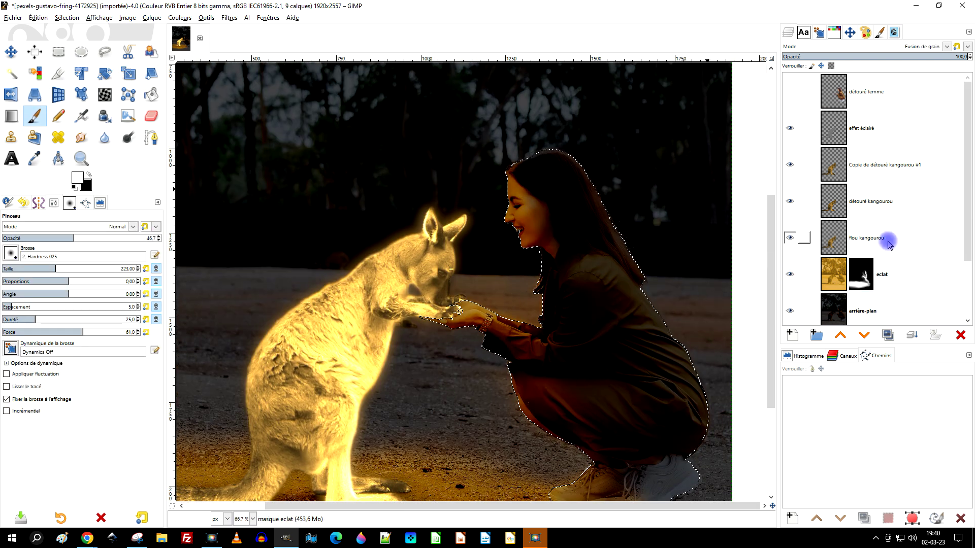
key("ctrl+c")
key("ctrl+v")
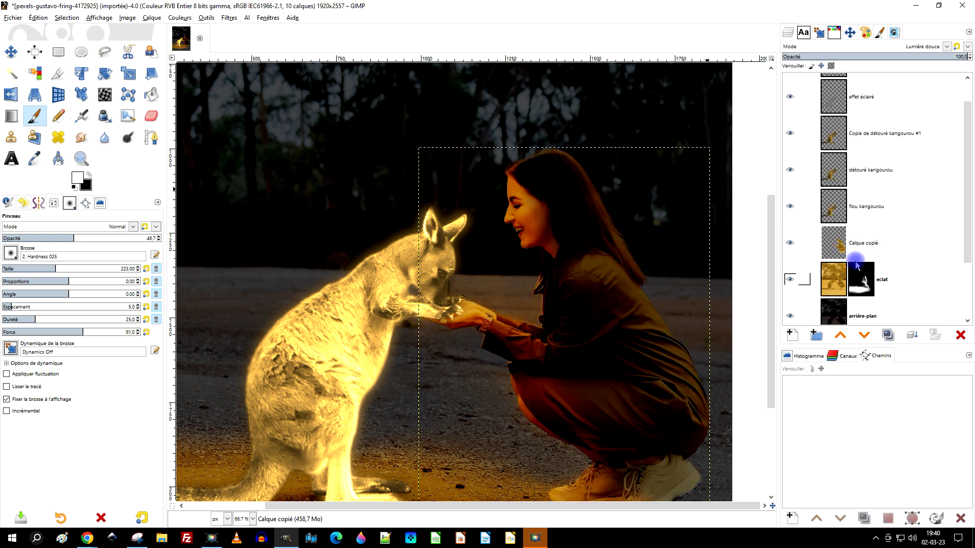
Step: Set détouré femme to Multiply and put the woman layers into a visible group
key("Up")
key("Down")
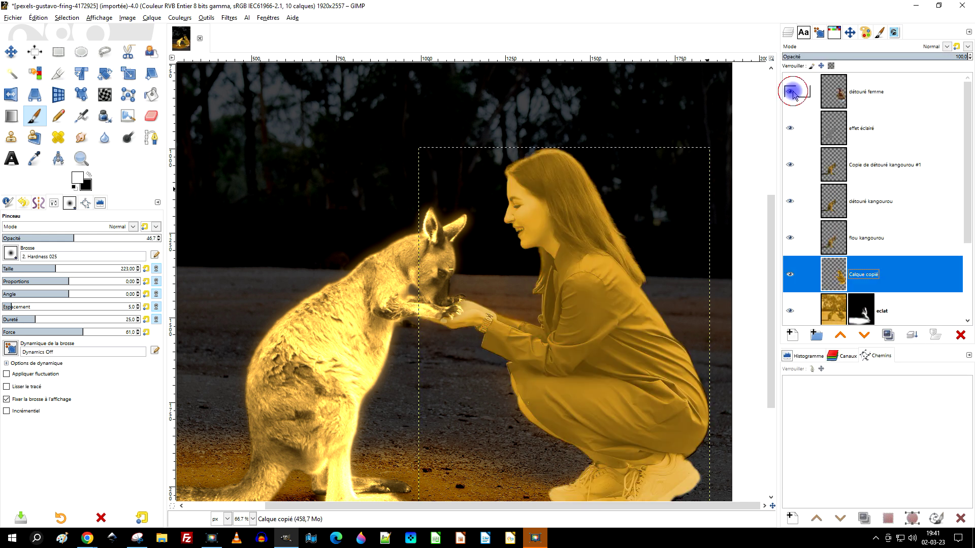
key("Up")
key("Up")
key("Up")
left_click(840, 246)
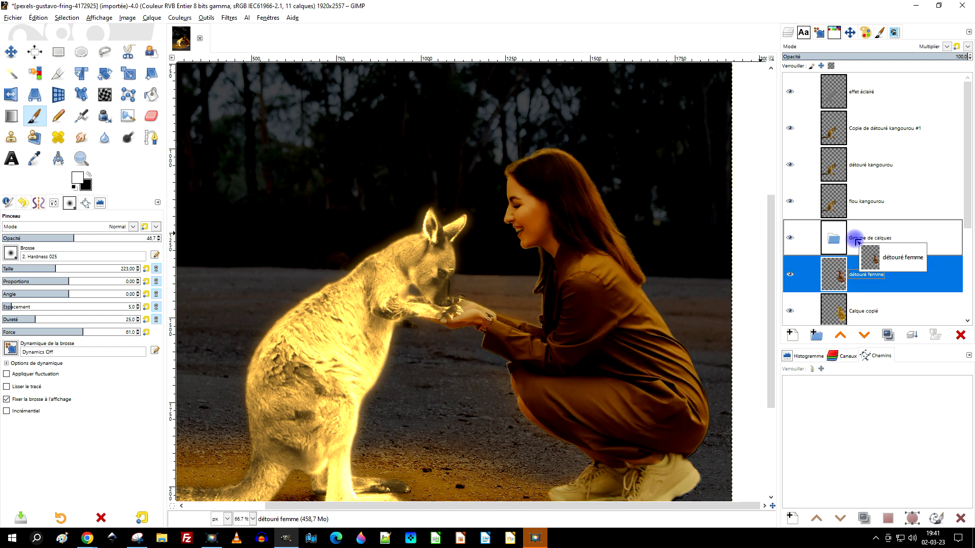
left_click_drag(840, 246, 815, 335)
left_click(790, 234)
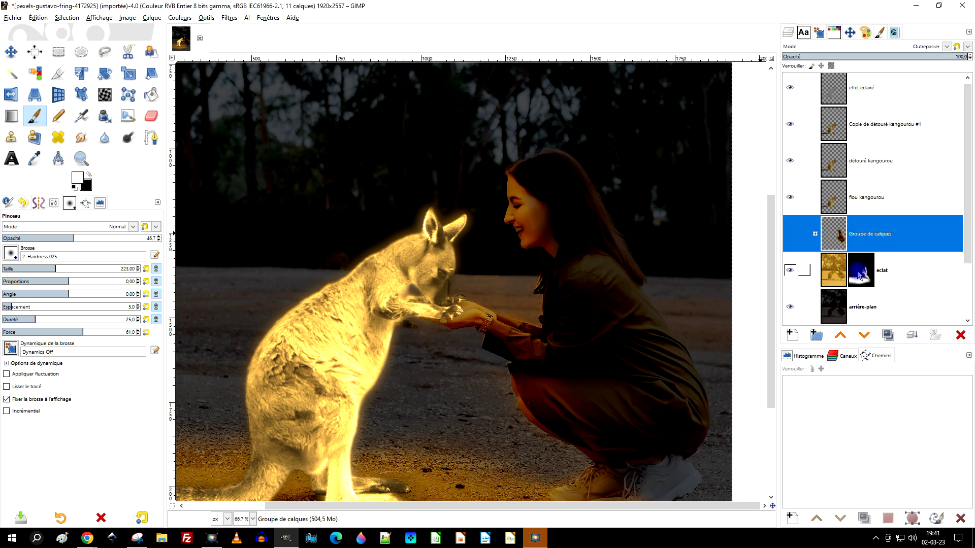
left_click(859, 274)
Step: Add a mask to the woman group and paint black near her legs
key("x")
left_click_drag(84, 240, 139, 238)
left_click(790, 234)
right_click(868, 224)
left_click(903, 401)
left_click(898, 262)
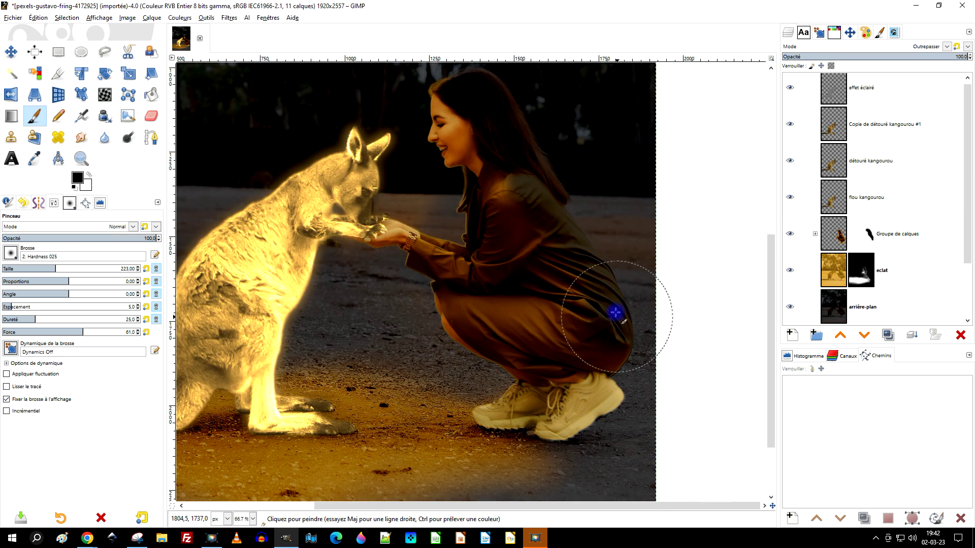
left_click_drag(616, 311, 603, 424)
Step: With Smudge at higher strength, smear the glow mask near the top
key("s")
left_click(84, 238)
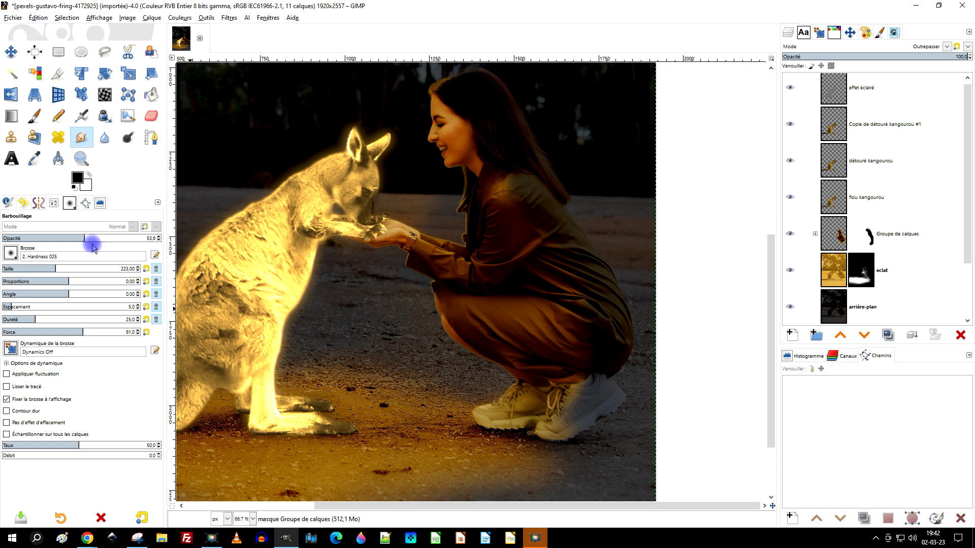
left_click_drag(93, 247, 101, 246)
scroll(533, 193, "up", 2)
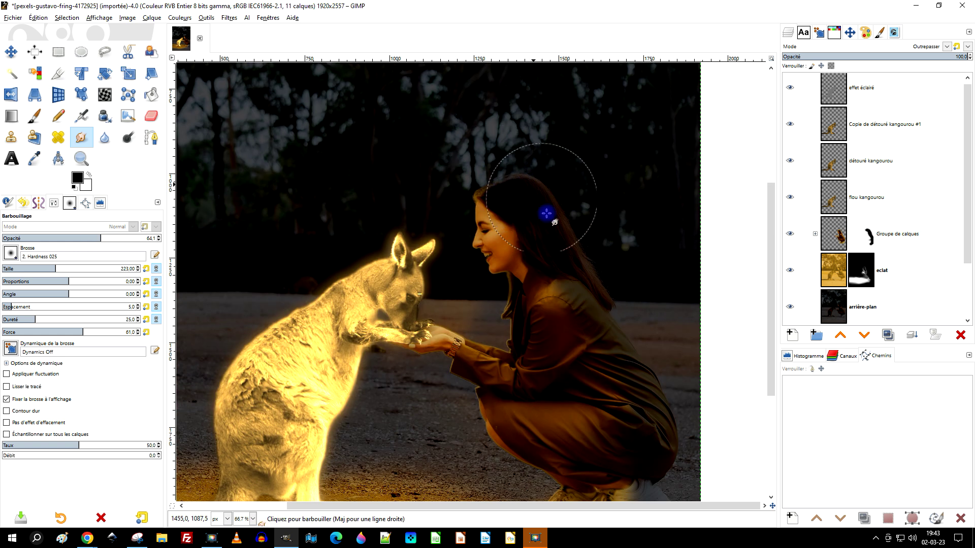
scroll(574, 224, "left", 2)
scroll(658, 392, "left", 2)
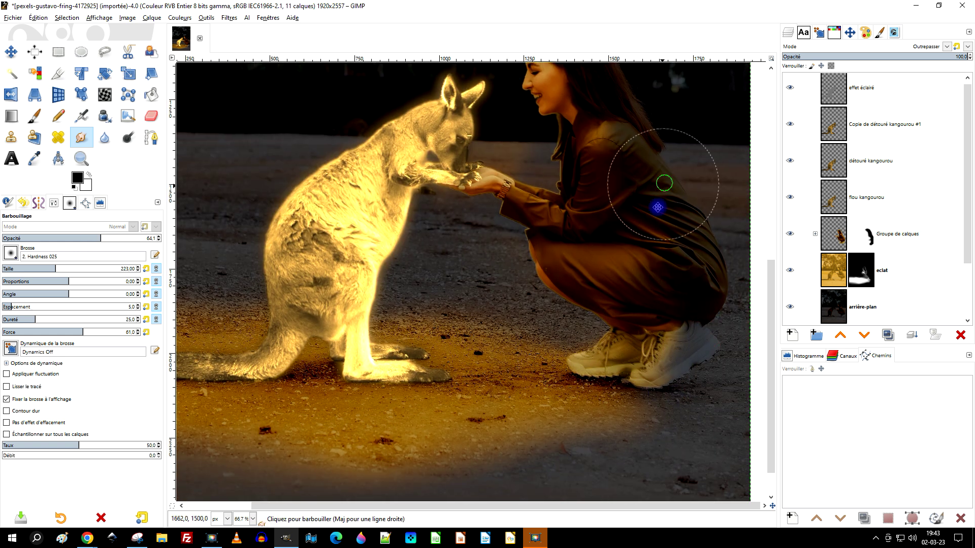
scroll(758, 290, "down", 2)
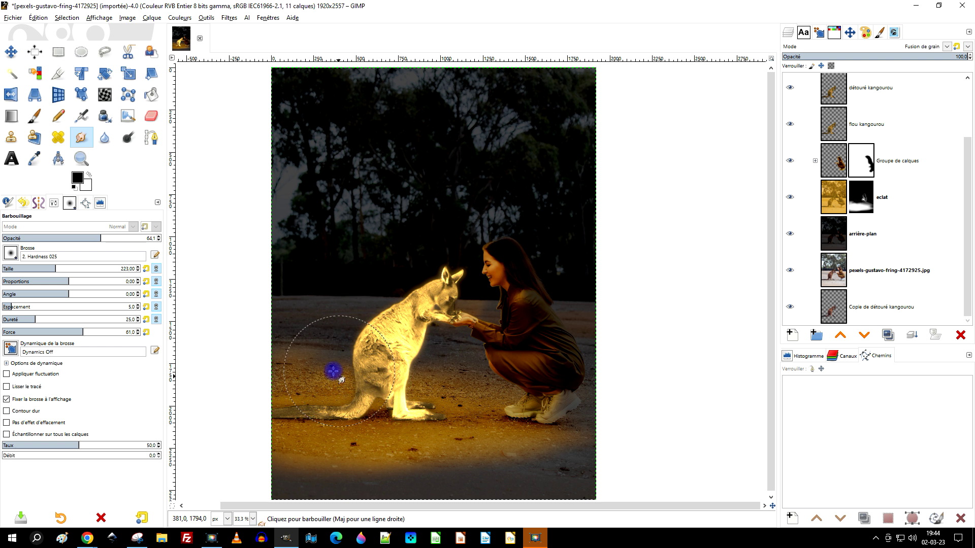
left_click_drag(451, 184, 507, 193)
Step: Dim the stray glow patches and smudge the eclat mask near the top
key("x")
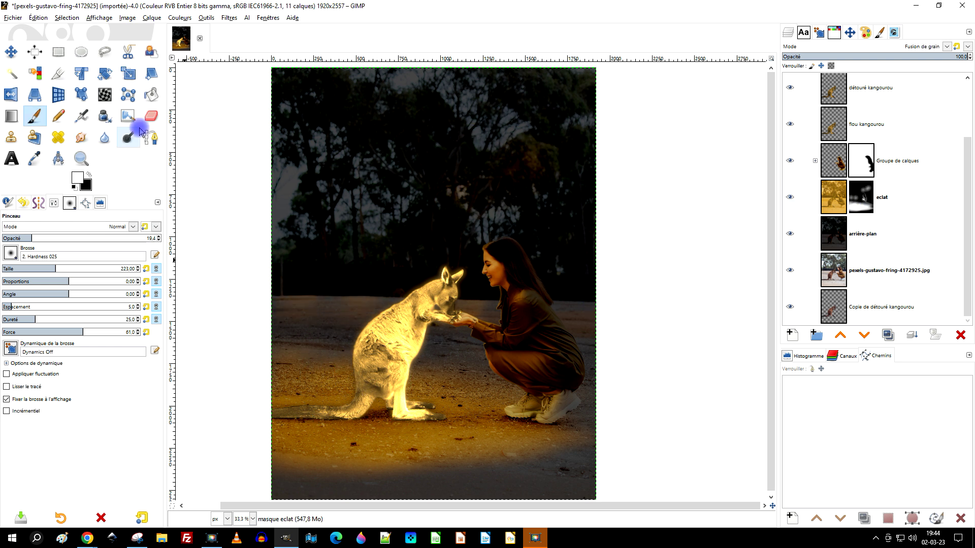
key("x")
left_click_drag(500, 148, 543, 159)
left_click_drag(110, 239, 153, 238)
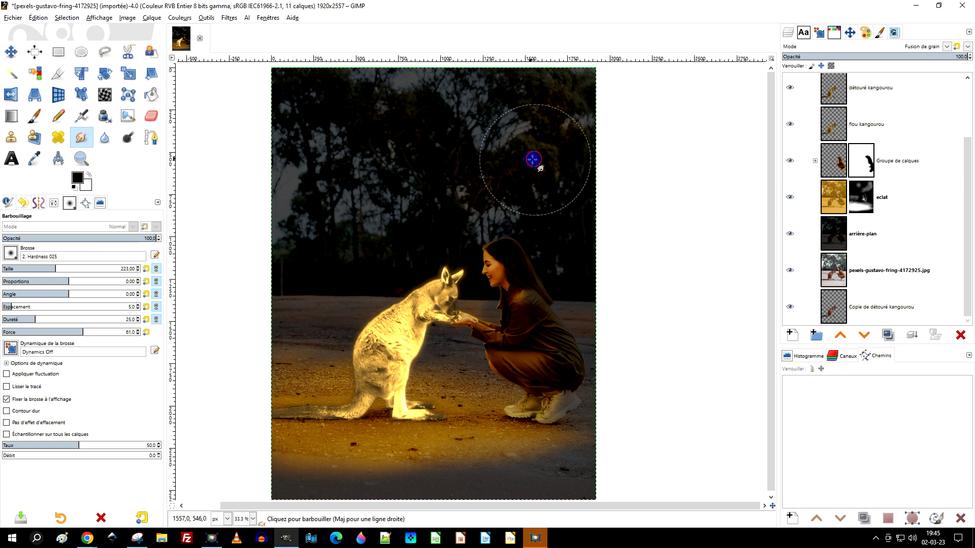
left_click(861, 197, "alt")
left_click_drag(509, 152, 559, 178)
Step: Stop showing the eclat mask on its own and return to Smudge
right_click(863, 195)
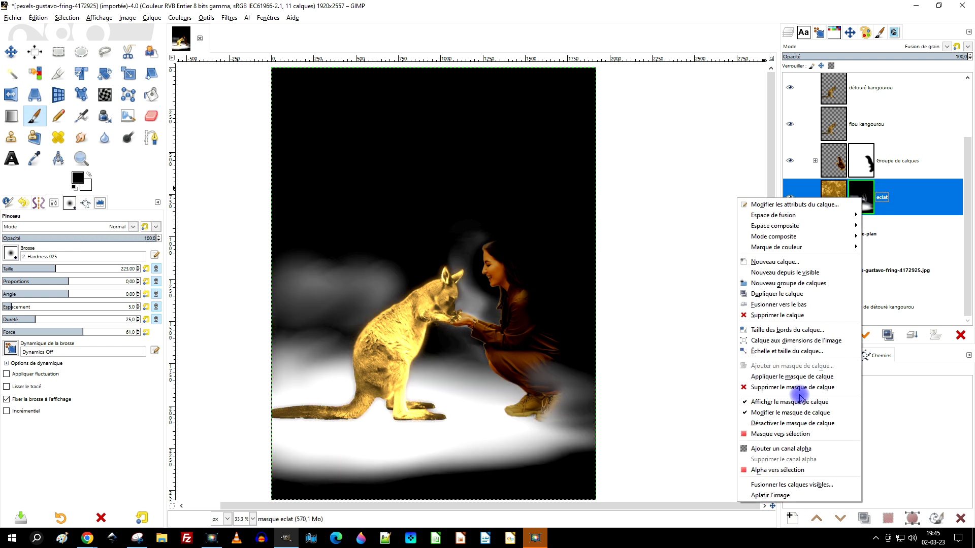
left_click(741, 393)
key("p")
key("s")
scroll(631, 317, "up", 2)
scroll(500, 366, "up", 1)
key("Page_Up")
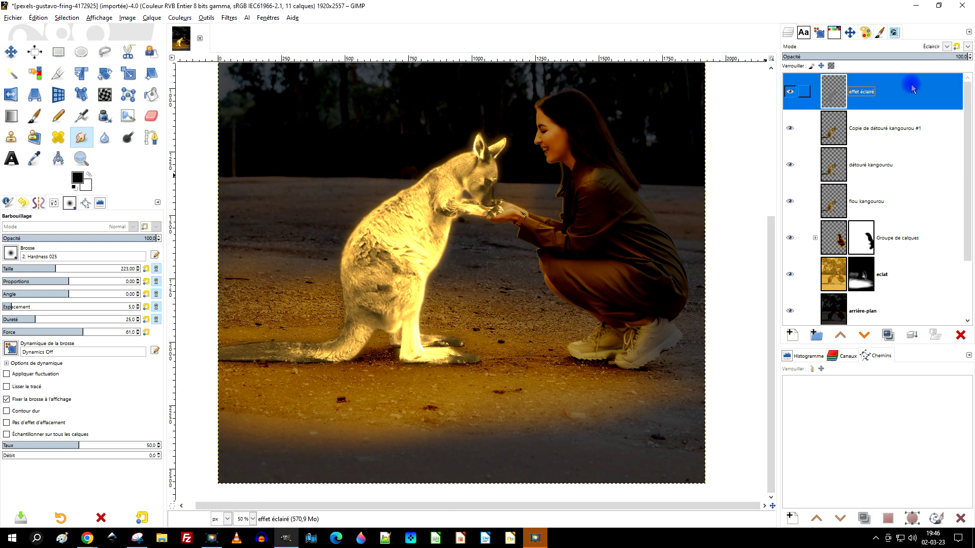
Step: Lower the effet éclairé layer's contrast to -49 with Brightness-Contrast
left_click(847, 101)
left_click(180, 17)
left_click(341, 105)
mouse_move(135, 192)
left_mouse_down()
mouse_move(104, 192)
mouse_move(130, 179)
mouse_move(164, 179)
left_mouse_up()
left_click(164, 277)
Step: Dim the eclat layer slightly with Brightness-Contrast
scroll(873, 203, "down", 2)
left_click(873, 197)
left_click(180, 18)
left_click(203, 108)
left_click(163, 277)
Step: Raise the Calque copié layer's brightness with Brightness-Contrast
left_click(815, 161)
right_click(863, 233)
left_click(179, 17)
left_click(203, 109)
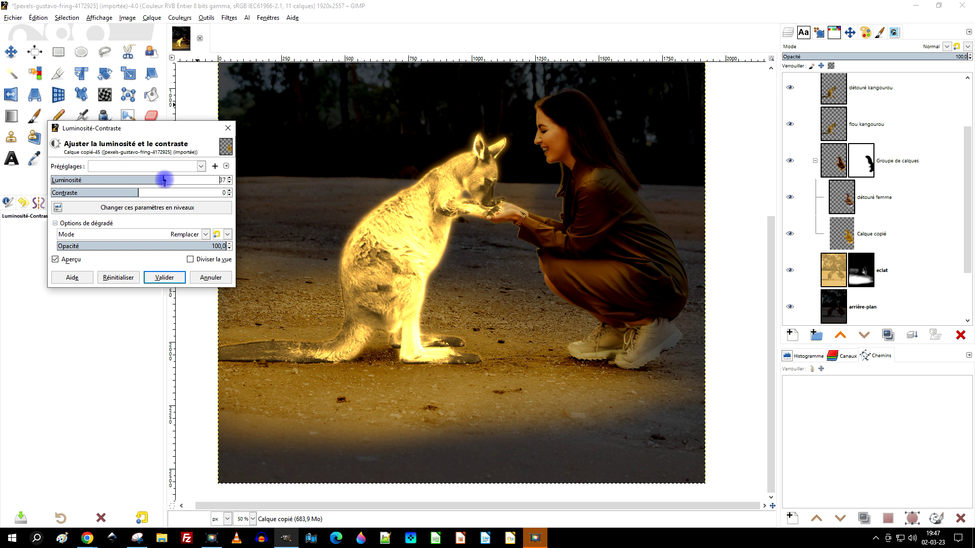
left_click(153, 192)
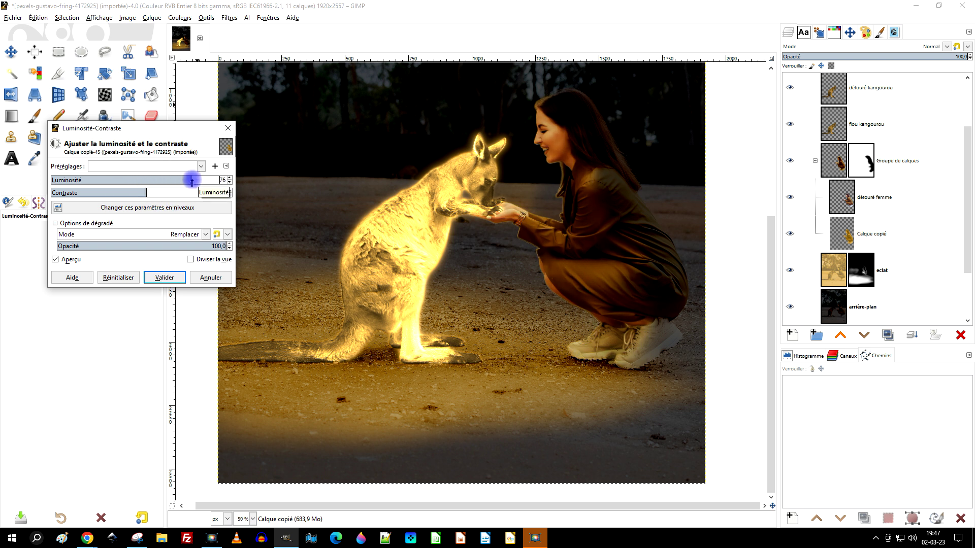
left_click(164, 278)
Step: Duplicate the détouré femme layer, merge the copy down, and collapse the group
left_click(898, 195)
left_click(888, 335)
left_click(936, 335)
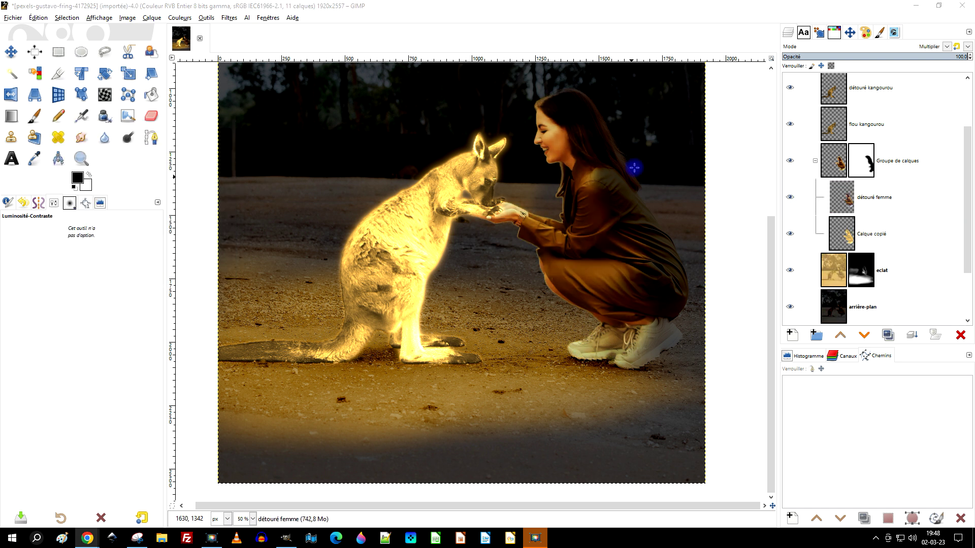
left_click(815, 160)
Step: Make effet éclairé active and toggle its visibility to compare the glow
left_click(882, 197)
left_click(34, 116)
key("s")
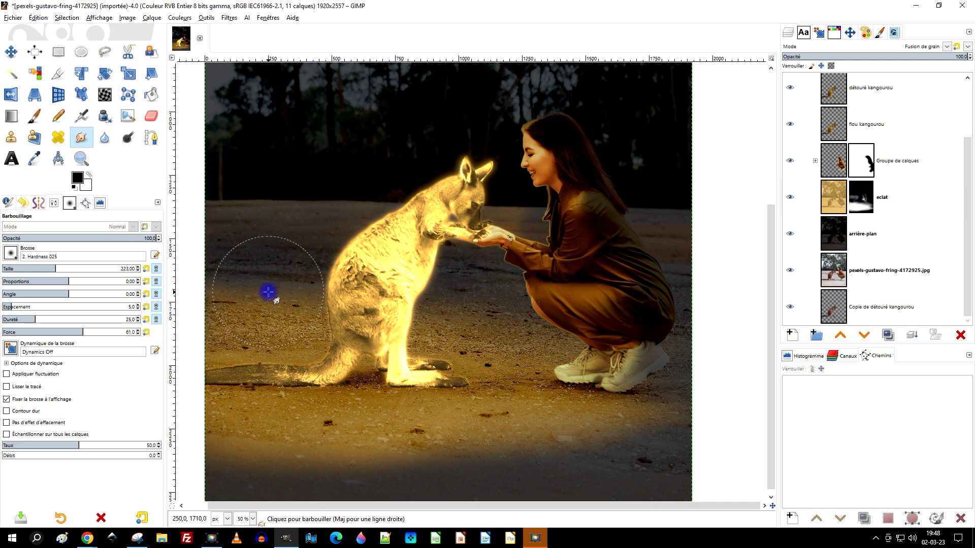
scroll(852, 174, "up", 2)
left_click(832, 92)
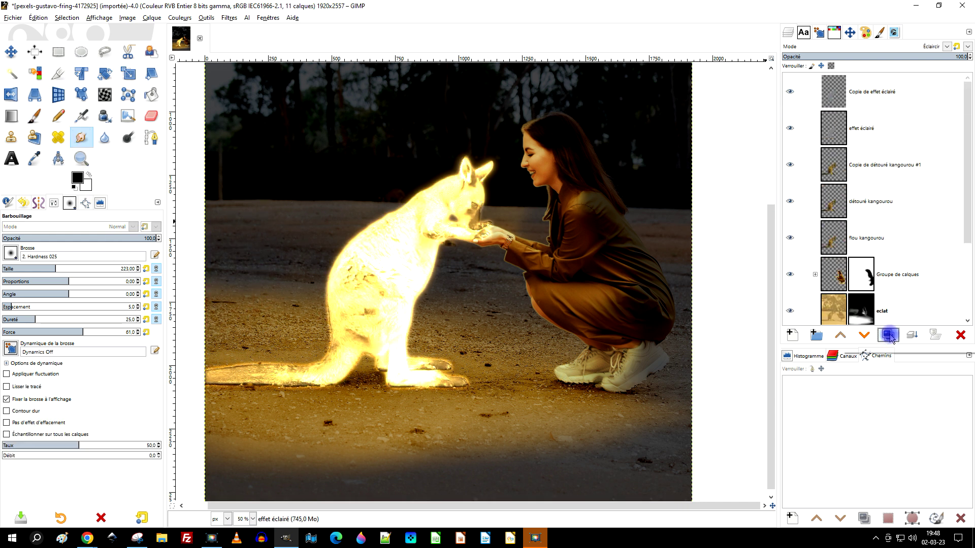
left_click(790, 92)
Step: In Curves on effet éclairé, raise the alpha curve and pull down Valeur midtones
left_click(179, 17)
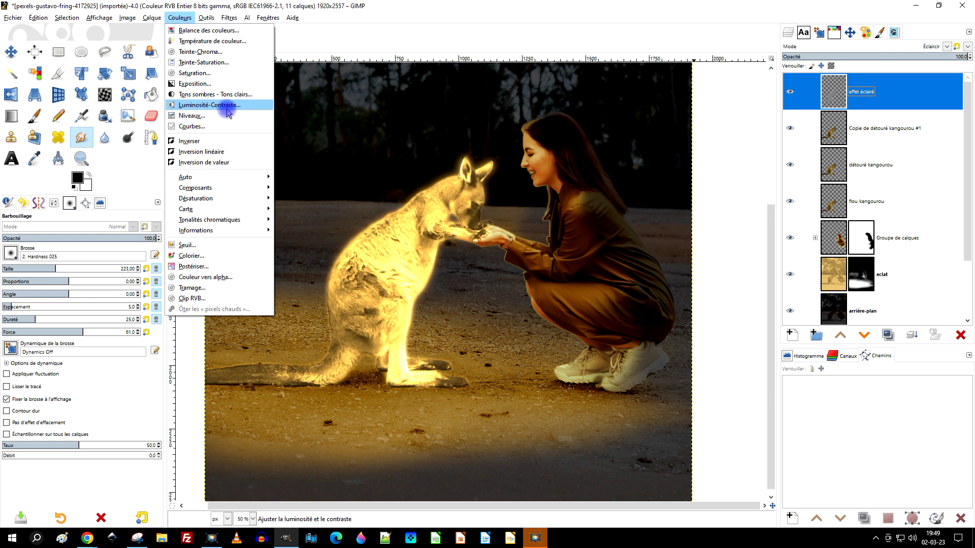
left_click(213, 98)
left_click(71, 66)
left_click(53, 131)
left_click_drag(97, 159, 97, 112)
left_click(72, 67)
left_click(54, 81)
mouse_move(71, 157)
left_mouse_down()
mouse_move(144, 100)
mouse_move(70, 170)
mouse_move(73, 184)
left_mouse_up()
Step: Try an S-curve on the glow, then reset the curve and close Curves
left_click_drag(149, 114, 146, 96)
left_click_drag(73, 184, 81, 183)
left_click_drag(146, 96, 137, 115)
left_click(94, 289)
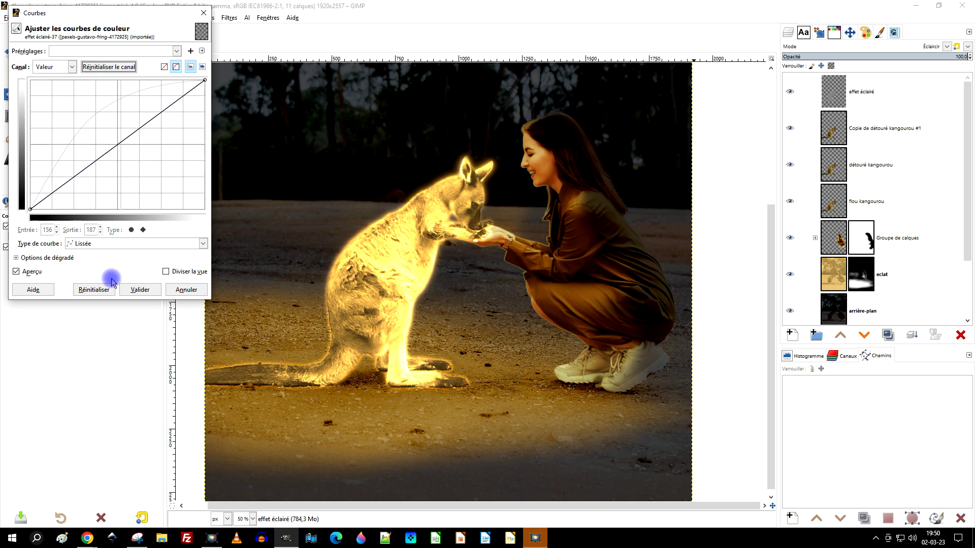
left_click(140, 289)
Step: Duplicate the glow layer at about 25 opacity, then delete the duplicate
key("shift+ctrl+d")
left_click(886, 46)
left_click(830, 56)
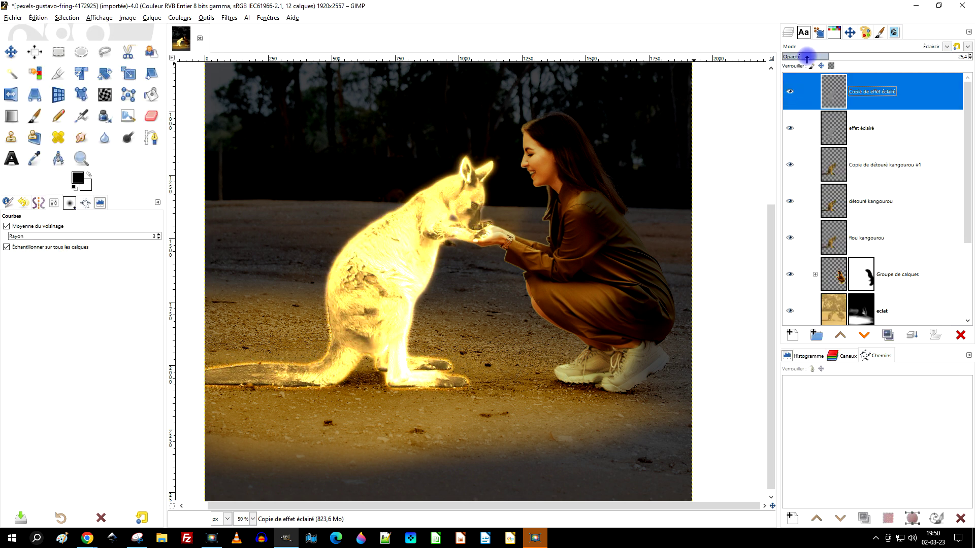
left_click(796, 88)
Step: Apply a Gaussian blur to the détouré kangourou layer
left_click(960, 335)
left_click(789, 165)
left_click(229, 18)
left_click(386, 111)
left_click(158, 269)
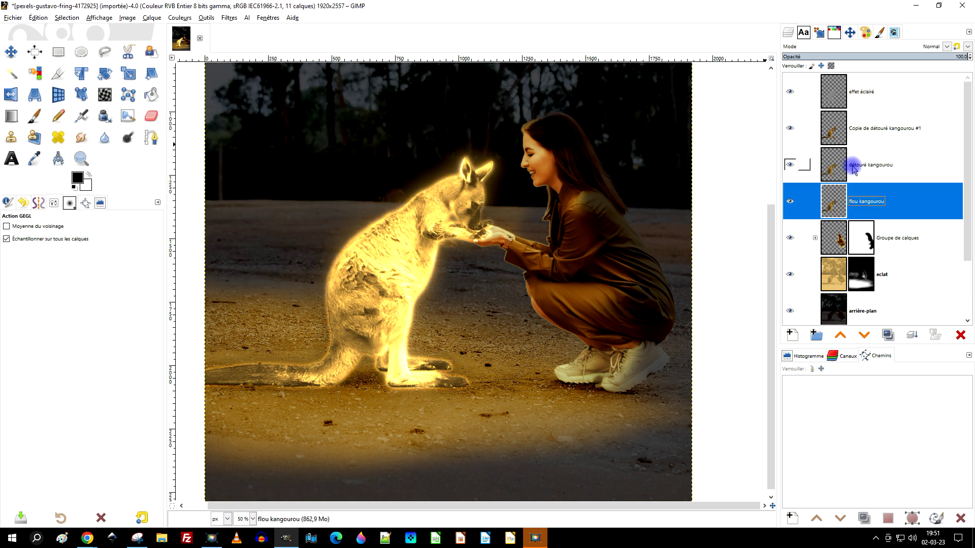
Step: Duplicate effet éclairé, add a white mask, and paint it out over the kangaroo at about 41 opacity
left_click(863, 91)
left_click(887, 335)
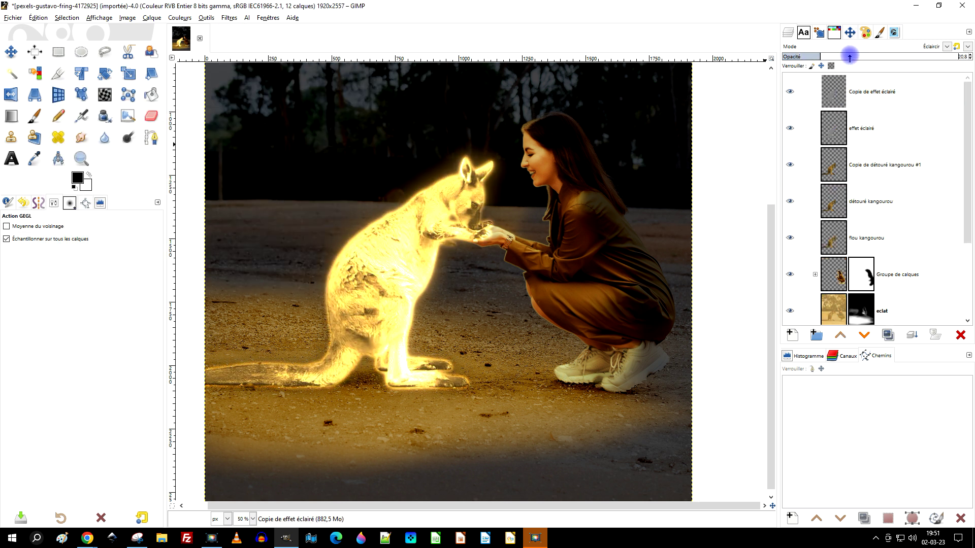
right_click(834, 93)
left_click(858, 299)
key("p")
mouse_move(414, 287)
left_mouse_down()
mouse_move(472, 166)
mouse_move(435, 392)
mouse_move(338, 381)
mouse_move(372, 216)
left_mouse_up()
left_click(65, 237)
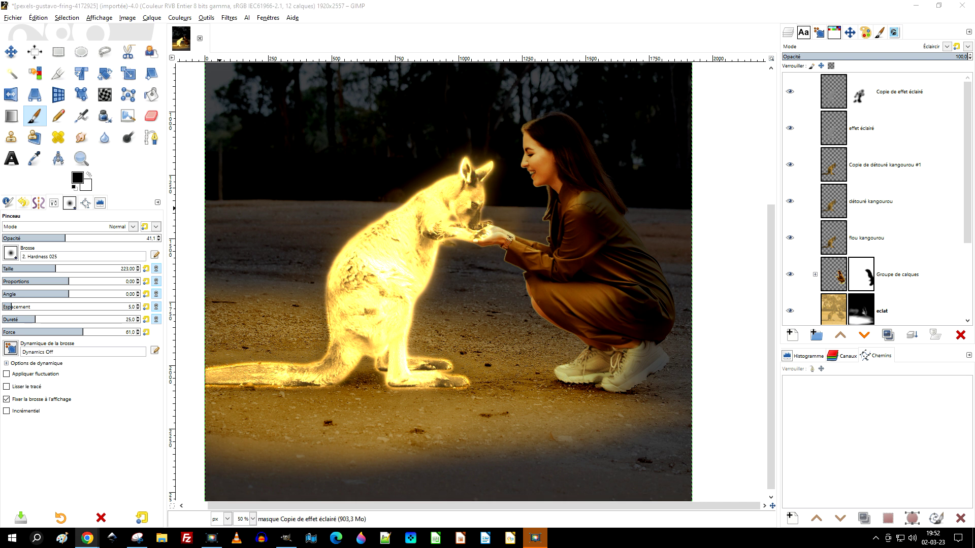
Step: Select Copie de effet éclairé and inspect the kangaroo's feet and head up close
scroll(559, 224, "down", 2)
scroll(859, 217, "down", 3)
key("1")
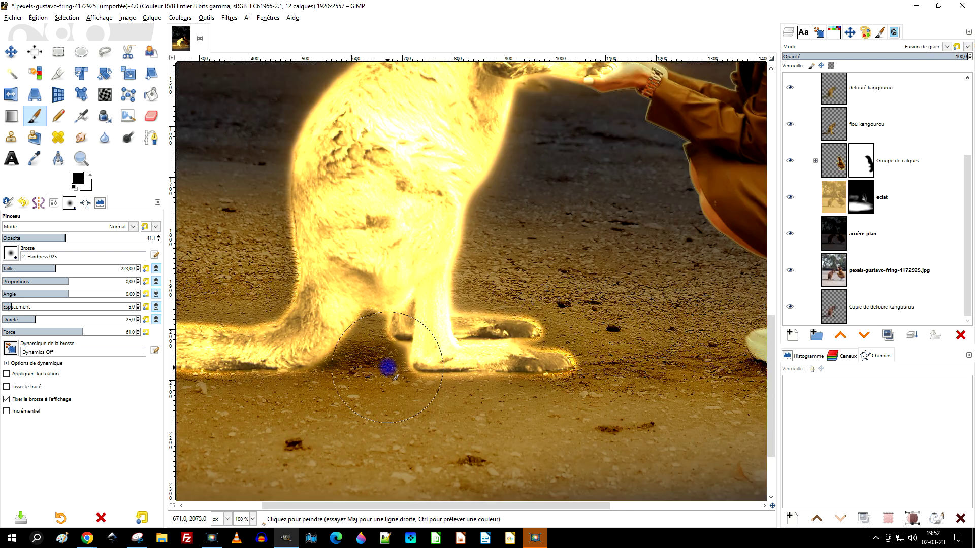
scroll(893, 152, "up", 3)
left_click(914, 93)
key("shift+ctrl+j")
key("1")
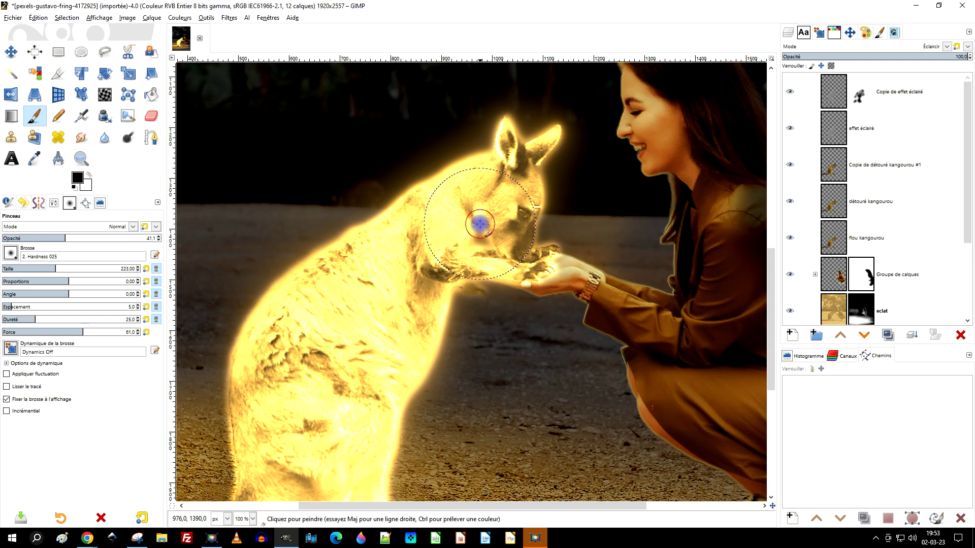
scroll(507, 248, "down", 3)
scroll(543, 279, "left", 1)
scroll(543, 274, "down", 2)
key("shift+ctrl+j")
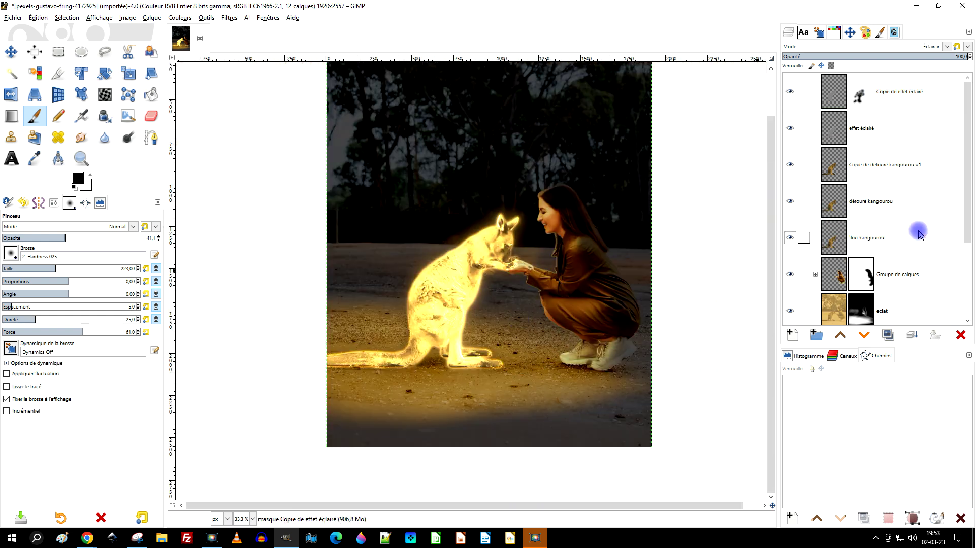
scroll(925, 228, "down", 3)
Step: Smudge the ground and bottom vignette, lowering smudge strength to about 38 then 26
key("s")
left_click_drag(425, 399, 428, 409)
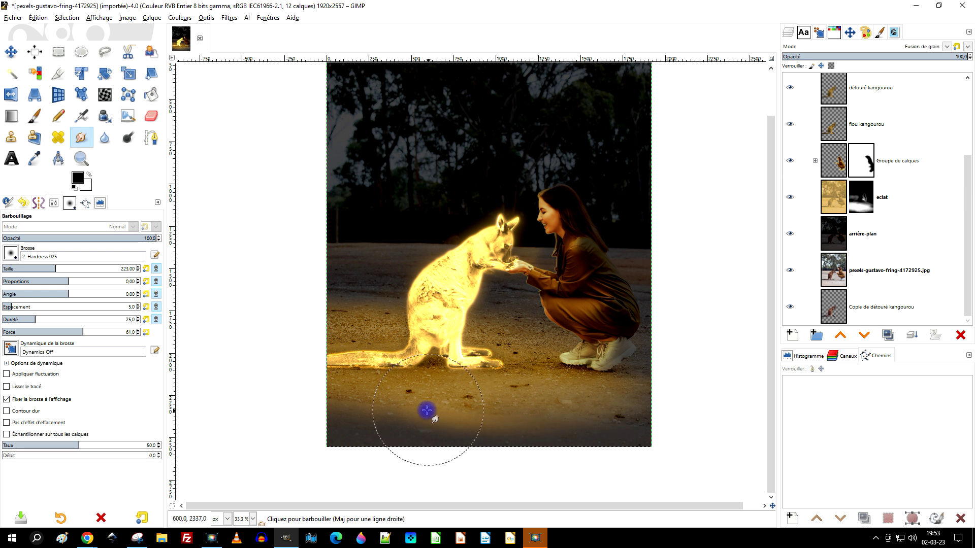
mouse_move(486, 375)
left_mouse_down()
mouse_move(348, 435)
mouse_move(653, 425)
mouse_move(336, 429)
left_mouse_up()
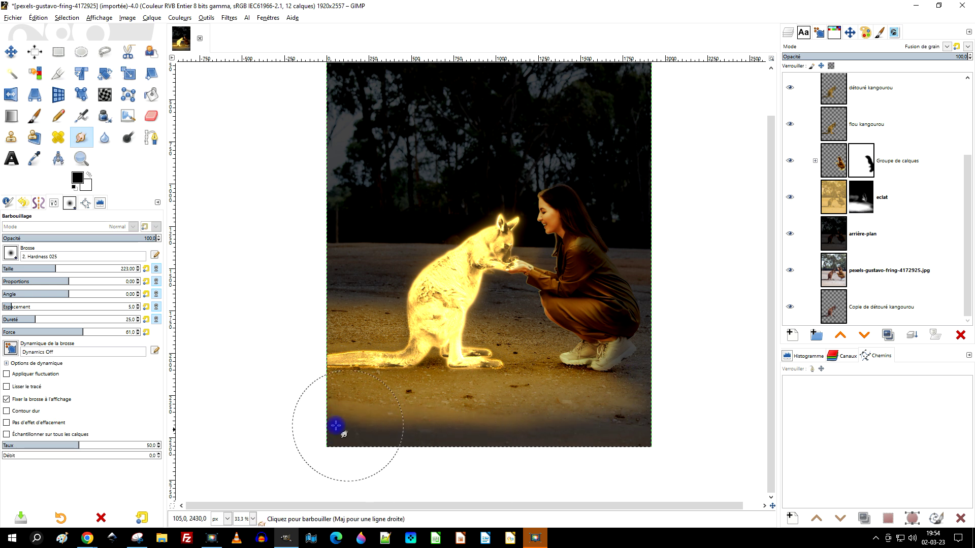
left_click(61, 238)
left_click_drag(415, 429, 478, 432)
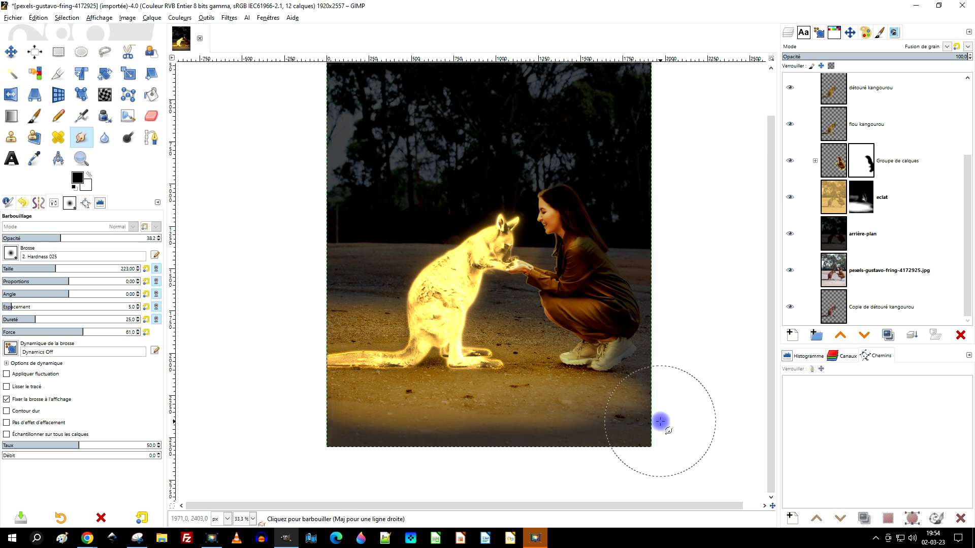
left_click(41, 239)
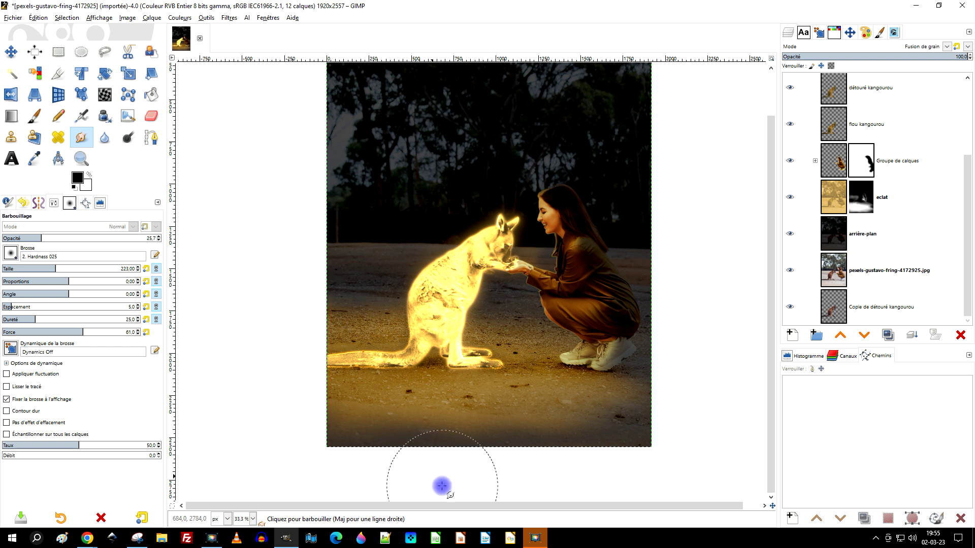
Step: Sharpen the Copie de détouré kangourou #1 layer
scroll(892, 162, "up", 3)
left_click(892, 162)
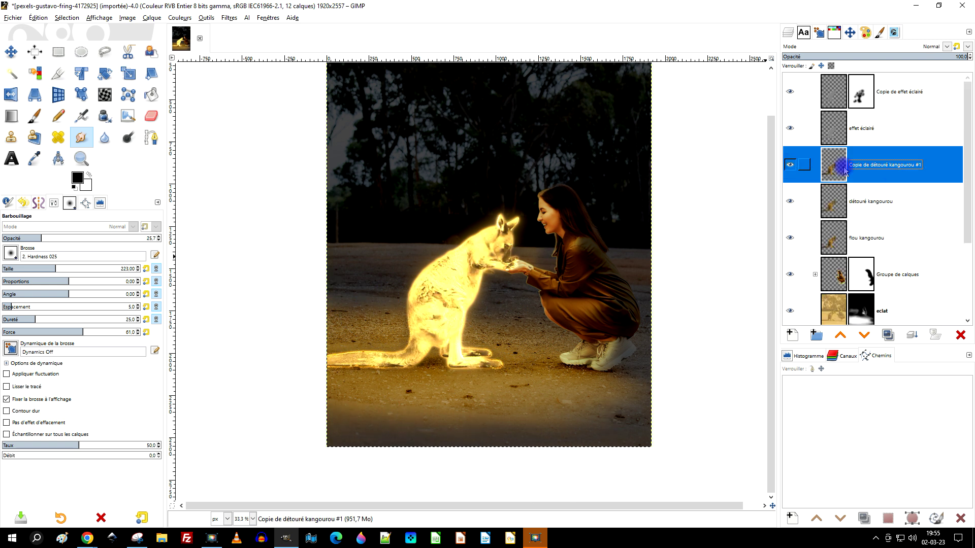
left_click(229, 18)
left_click(406, 87)
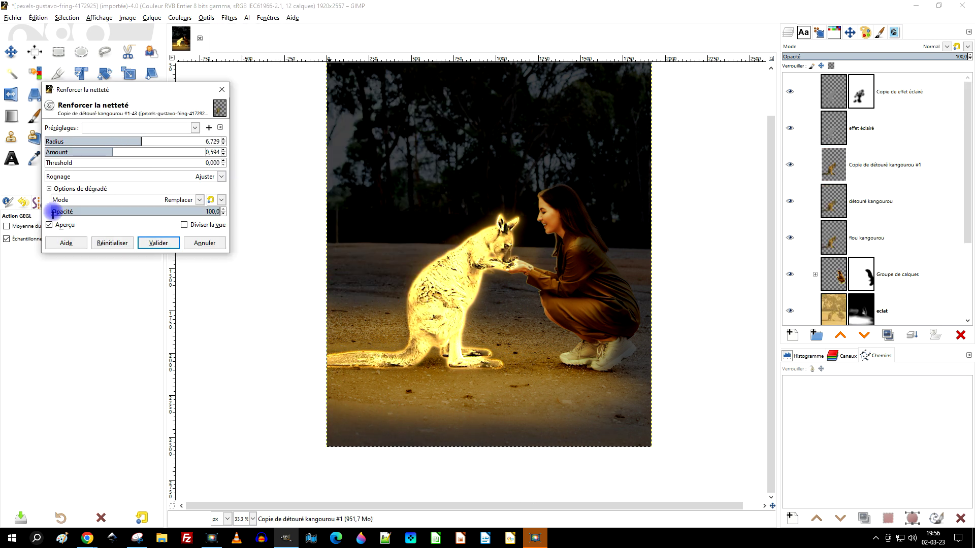
left_click(205, 243)
Step: Crop the image to trim off its top portion
left_click(834, 93)
key("shift+c")
left_click(742, 347)
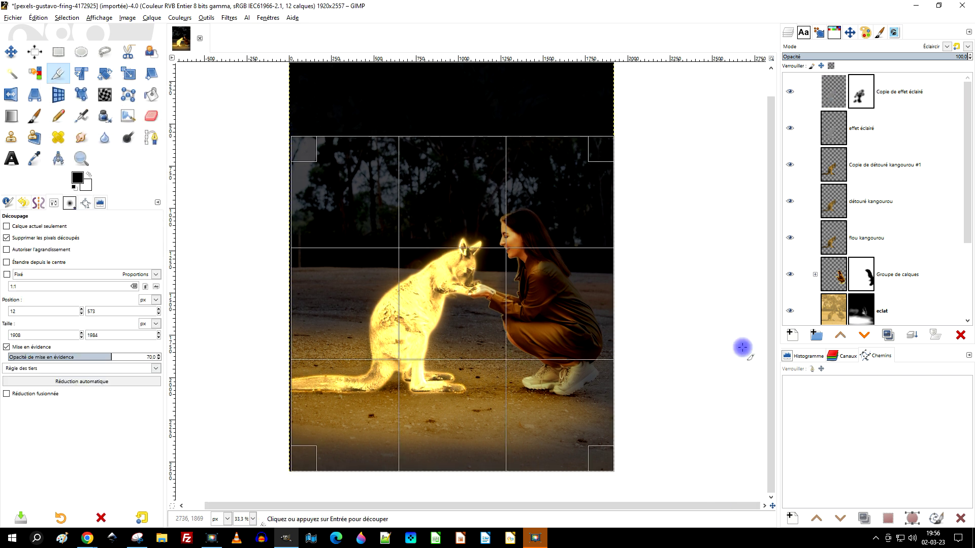
left_click_drag(465, 136, 466, 124)
left_click(570, 243)
Step: Expand the layer group and select the détouré femme layer for filtering
key("z")
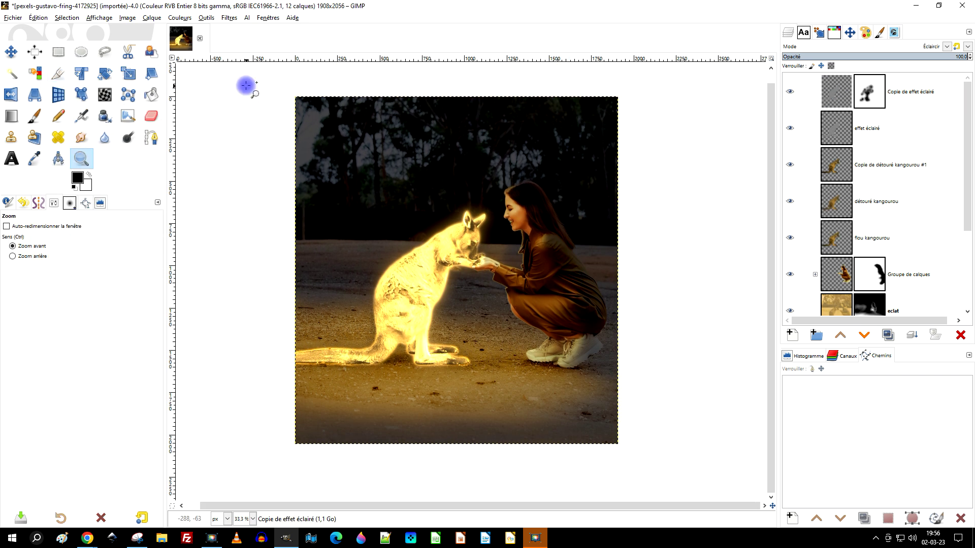
left_click(815, 181)
left_click(879, 218)
left_click(229, 17)
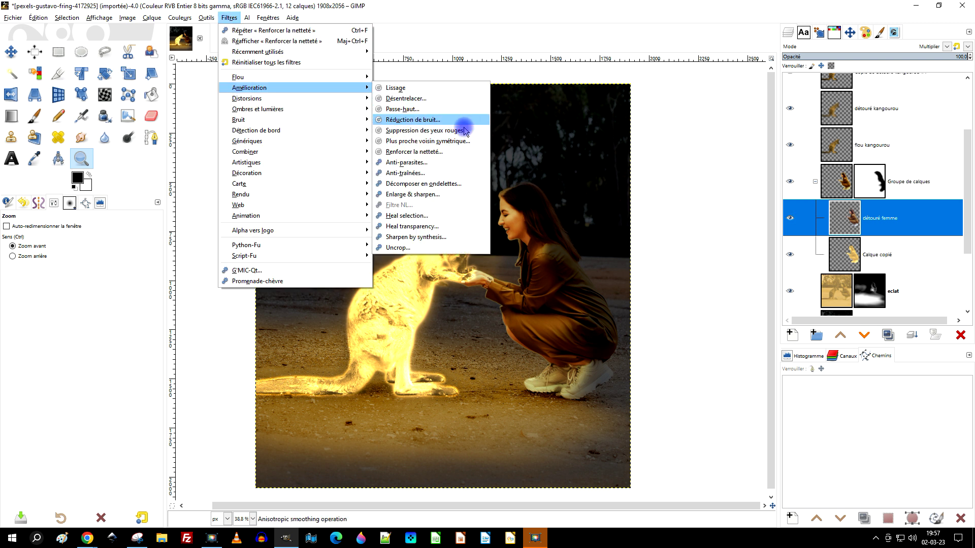
Step: Sharpen the woman with a stronger radius and amount, then smear the glow across her hand
left_click(457, 122)
mouse_move(118, 141)
left_mouse_down()
mouse_move(143, 141)
mouse_move(120, 151)
left_mouse_up()
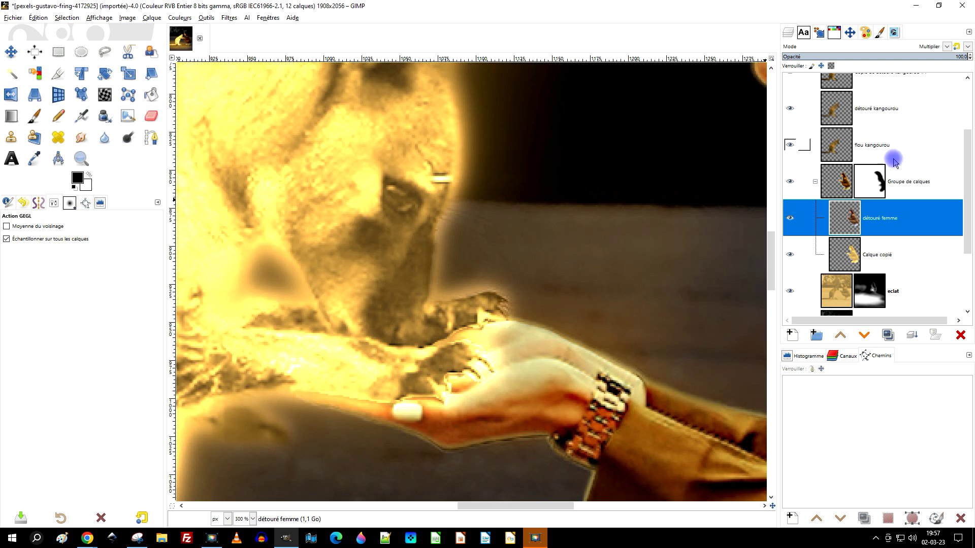
left_click(886, 165)
left_click(876, 128)
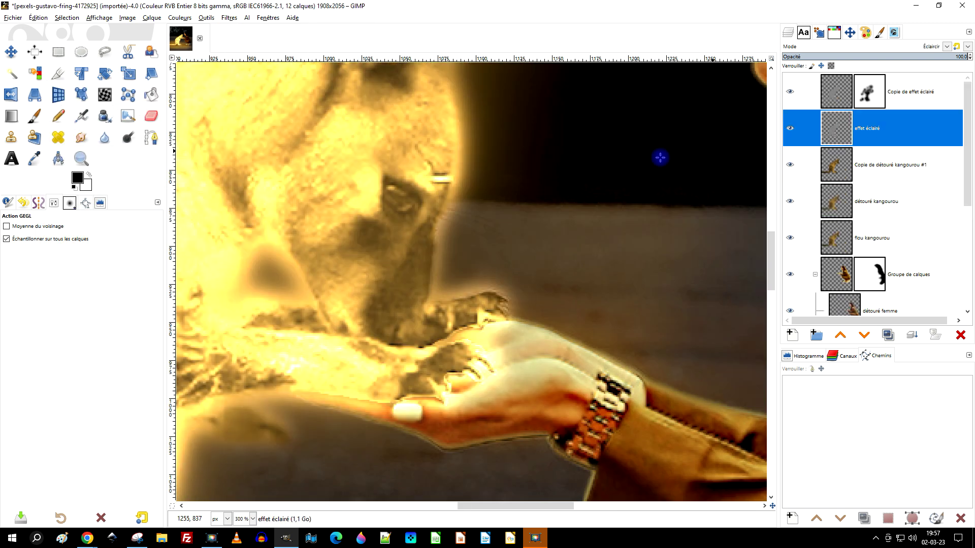
left_click_drag(459, 366, 561, 366)
scroll(423, 293, "down", 3)
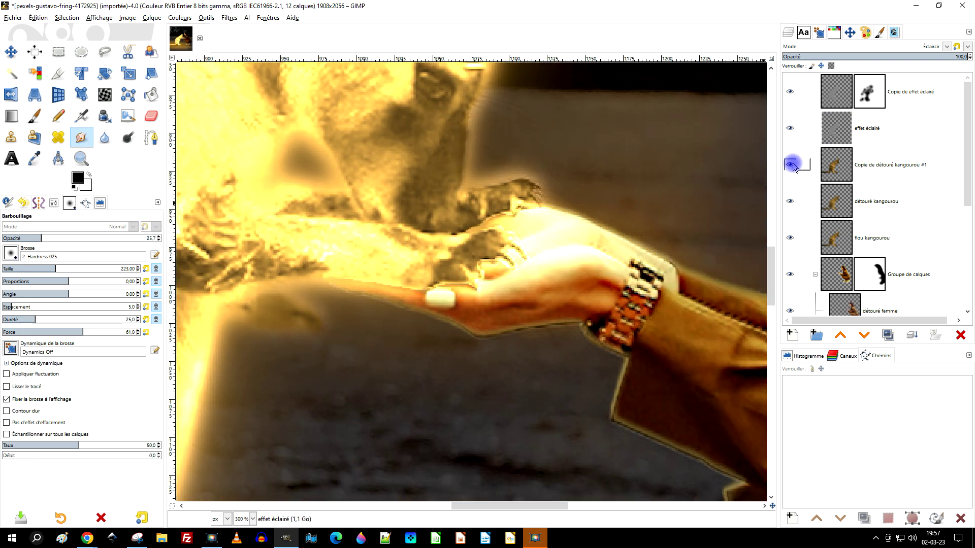
Step: Select the Copie de détouré kangourou #1 layer and zoom in on the hand's edge
left_click(822, 170)
key("4")
key("Page_Down")
key("Page_Down")
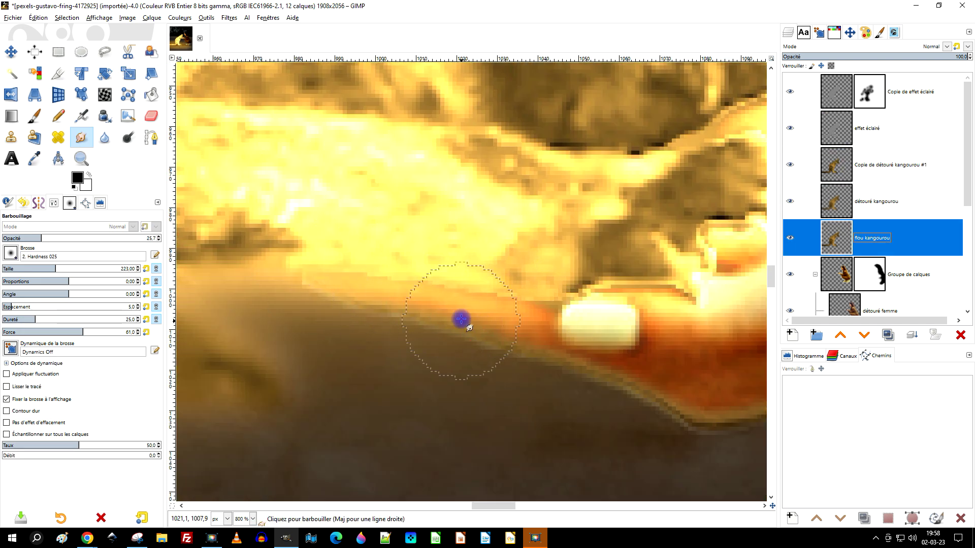
key("Page_Down")
key("3")
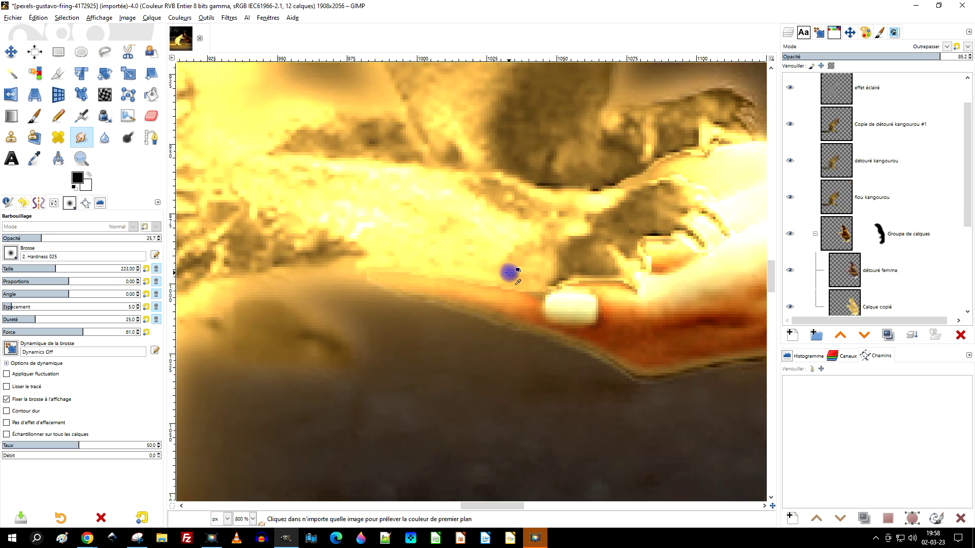
key("1")
key("5")
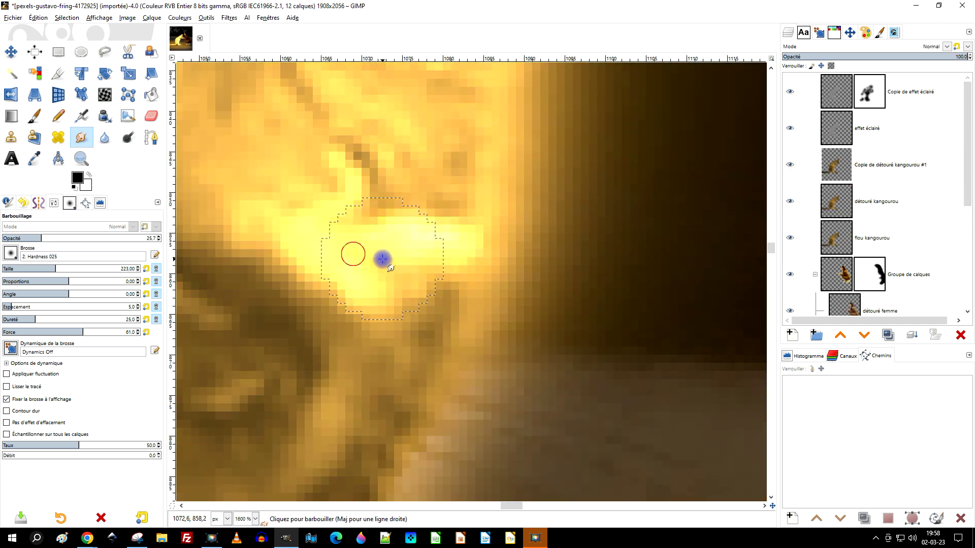
key("minus")
Step: Switch to the Clone tool, then to Heal, and scroll down the canvas
key("c")
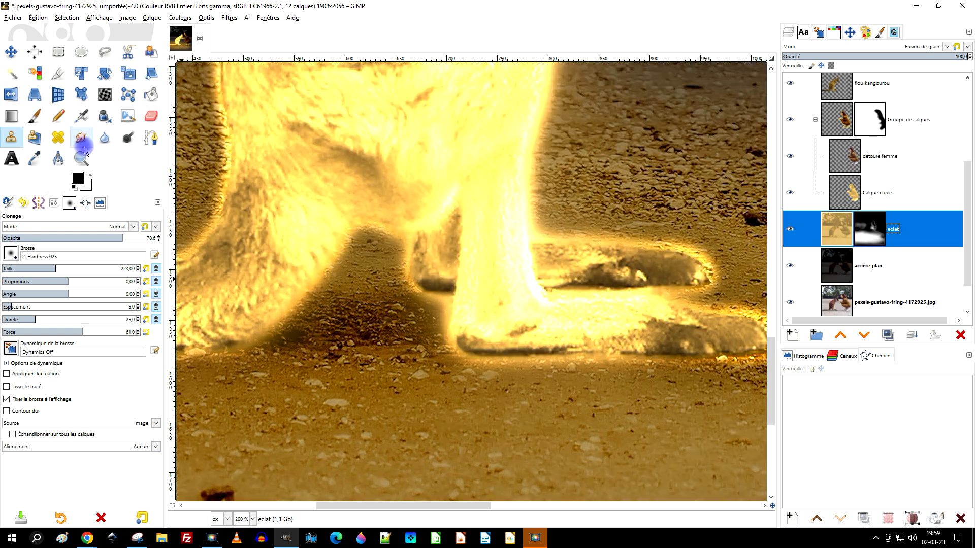
left_click(58, 137)
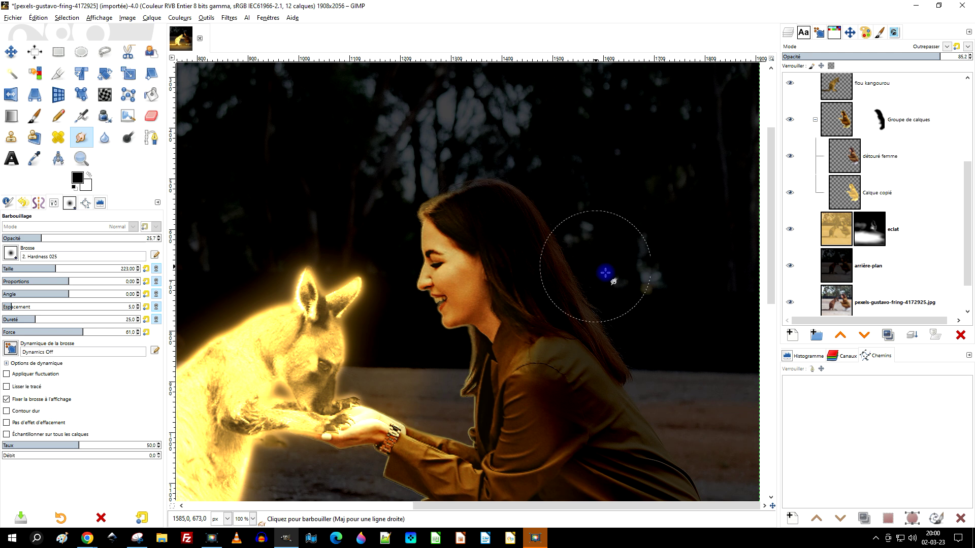
scroll(605, 274, "down", 3)
scroll(538, 319, "down", 1)
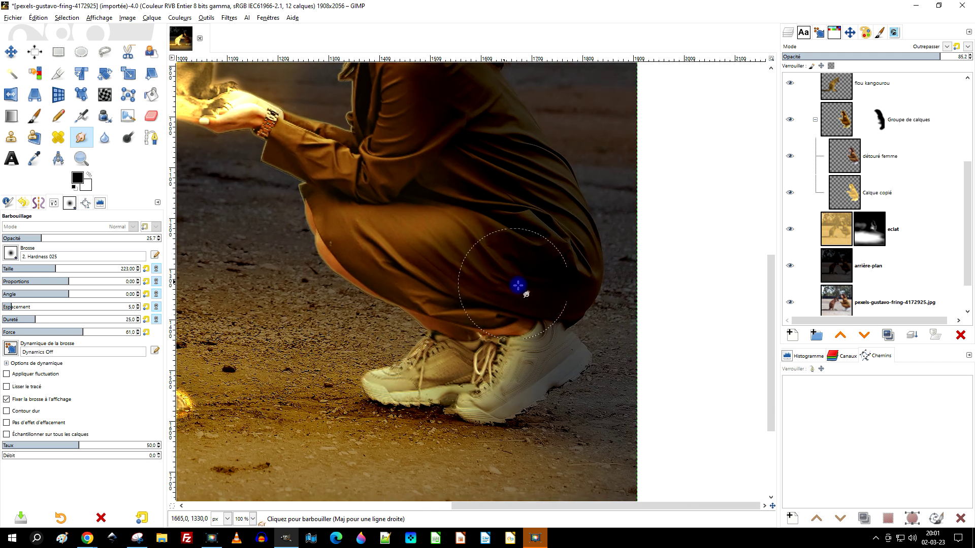
scroll(522, 288, "down", 1)
scroll(474, 300, "down", 1)
scroll(413, 189, "down", 1)
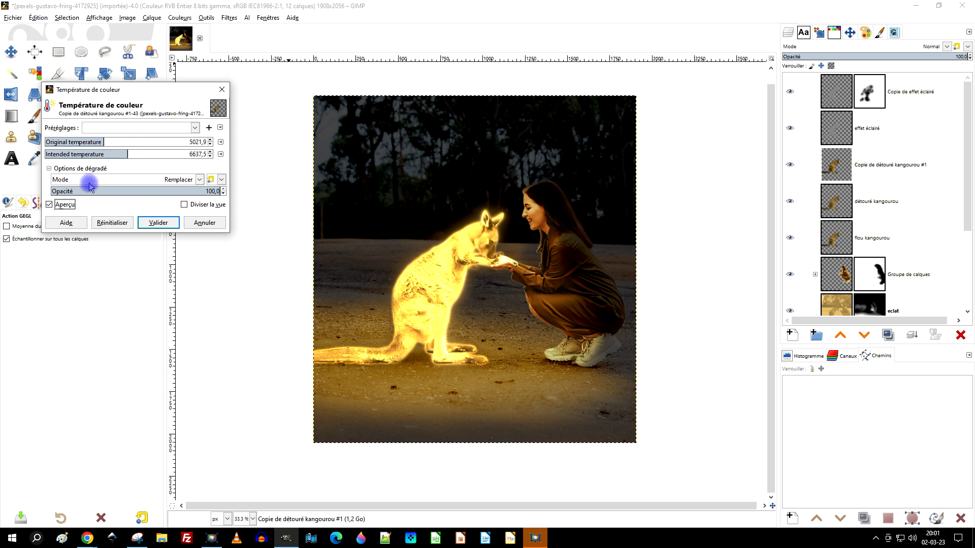
Step: Apply a colour temperature shift to Calque copié, then set new original and intended temperatures for the background
left_click(122, 142)
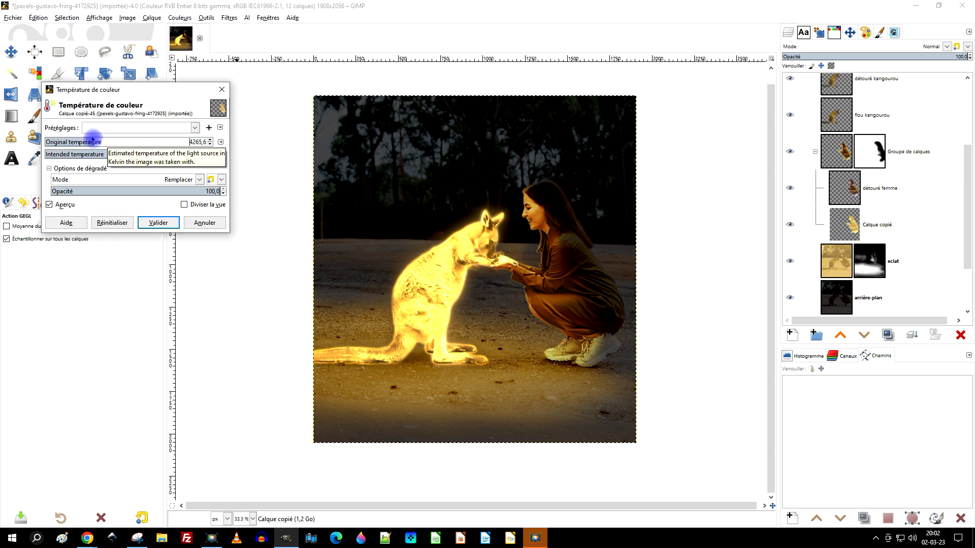
left_click(157, 222)
left_click(109, 142)
left_click(139, 153)
left_click(125, 142)
Step: Lower the background's original temperature further and apply it to arrière-plan, then select the eclat mask
left_click(65, 205)
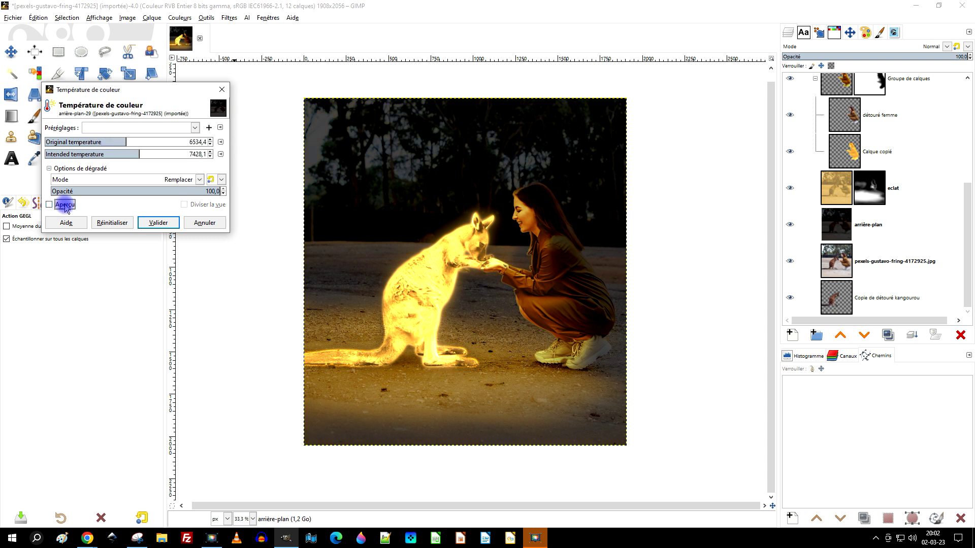
left_click(113, 142)
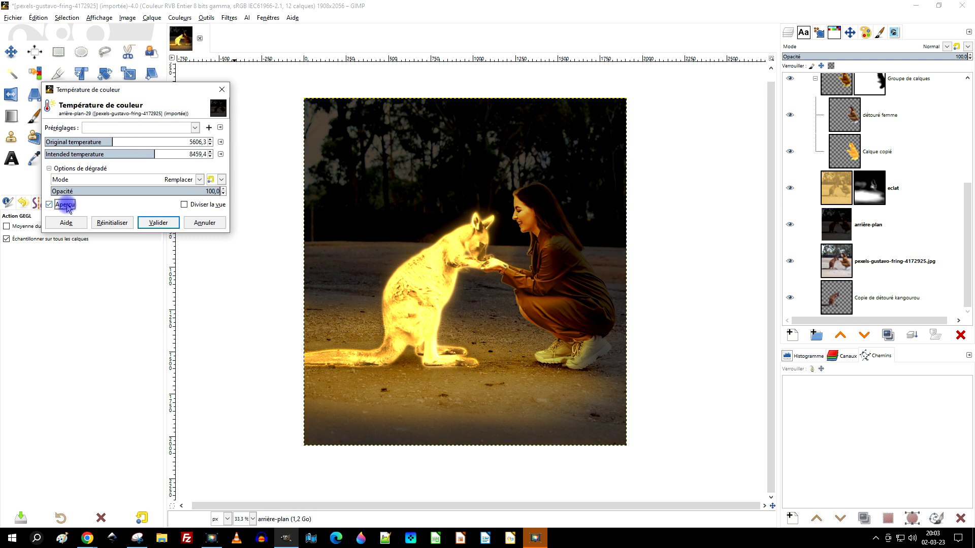
left_click(158, 223)
left_click(869, 188)
scroll(913, 46, "down", 1)
scroll(913, 46, "up", 1)
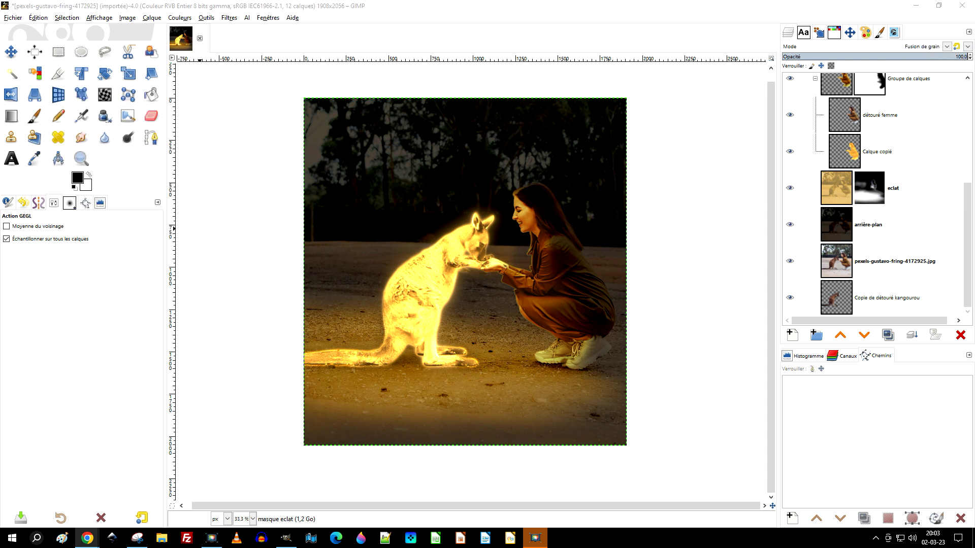
key("s")
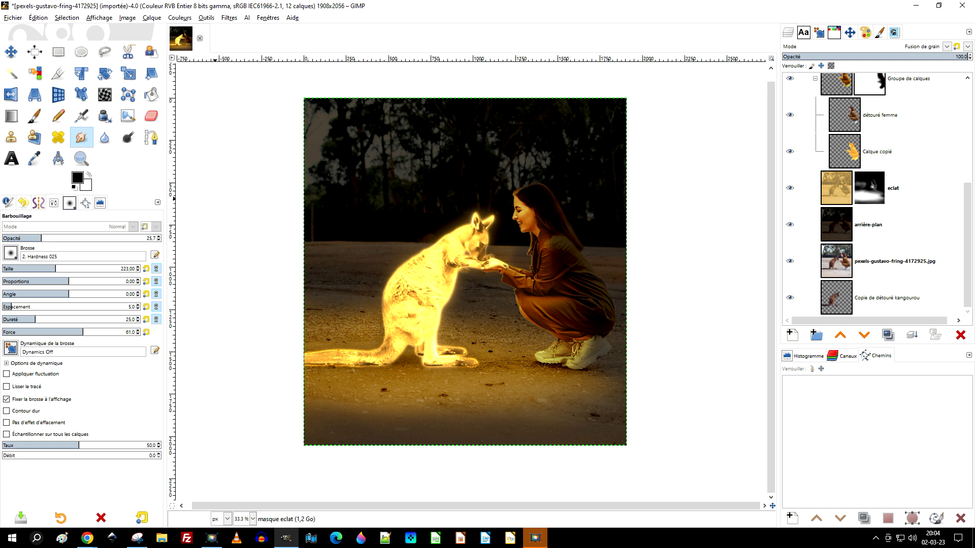
Step: Collapse the woman's group, compare the glow layers, and make flou kangourou visible
left_click(814, 78)
left_click(789, 128)
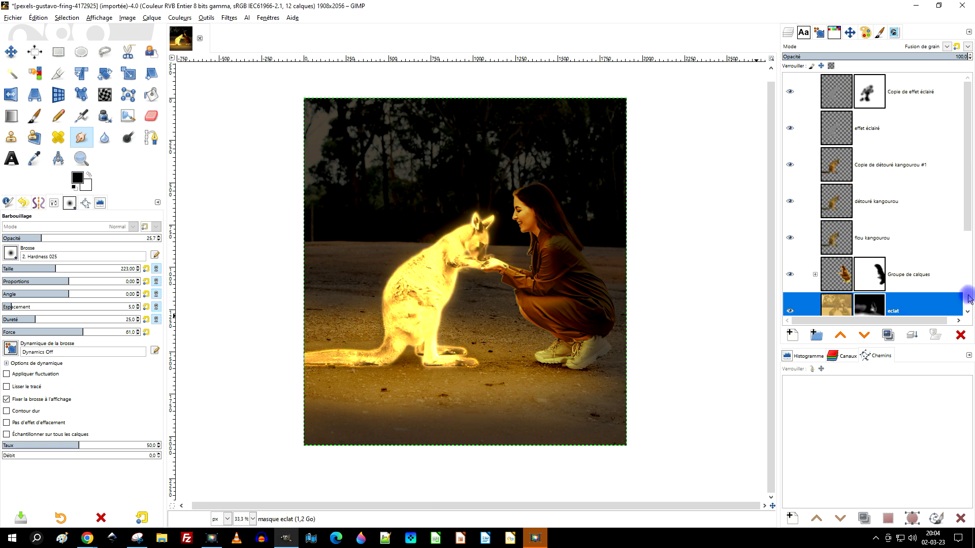
left_click(888, 335)
left_click(960, 335)
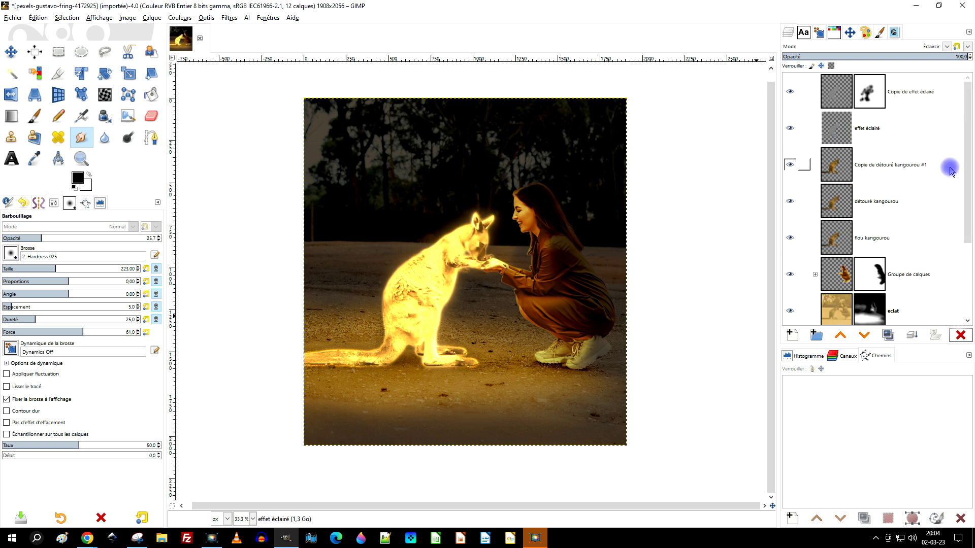
key("p")
key("x")
left_click(793, 203)
left_click(790, 238)
key("s")
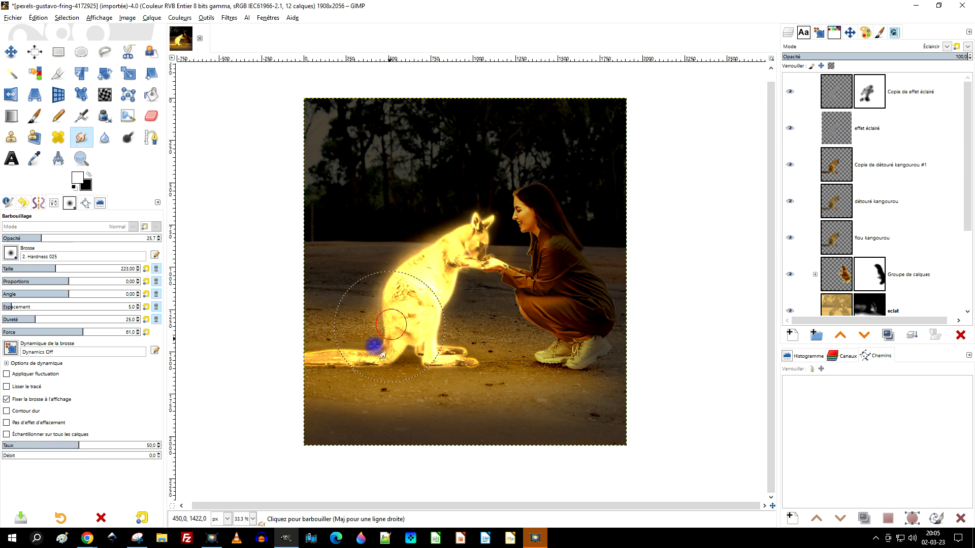
Step: Smudge the glow over the kangaroo's hip, back, body and head, spilling it onto the ground
left_click_drag(374, 346, 435, 270)
left_click(870, 203)
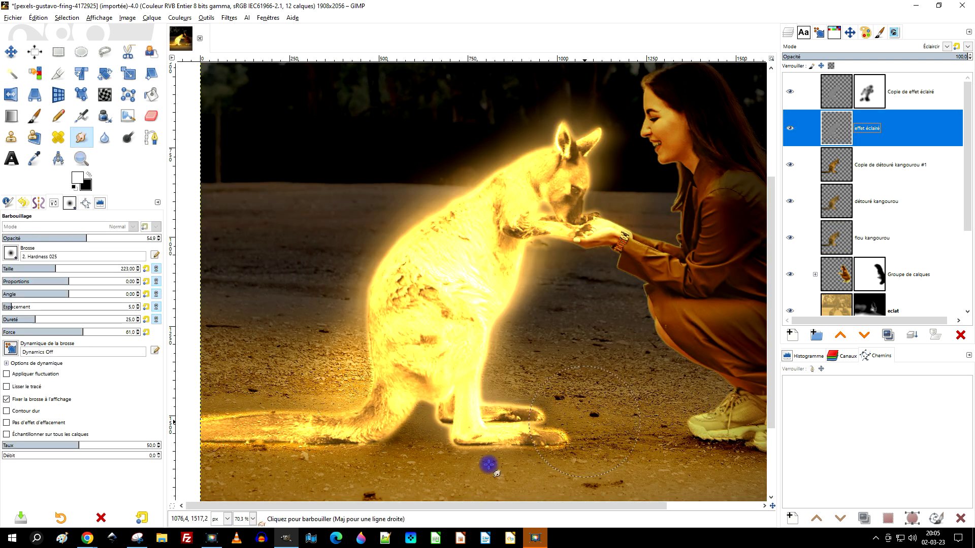
mouse_move(488, 464)
left_mouse_down()
mouse_move(424, 420)
mouse_move(565, 207)
mouse_move(352, 270)
mouse_move(267, 415)
mouse_move(394, 437)
mouse_move(561, 420)
mouse_move(376, 454)
mouse_move(587, 298)
mouse_move(181, 388)
mouse_move(371, 348)
mouse_move(397, 258)
mouse_move(496, 342)
mouse_move(576, 161)
mouse_move(402, 231)
left_mouse_up()
left_click(848, 238)
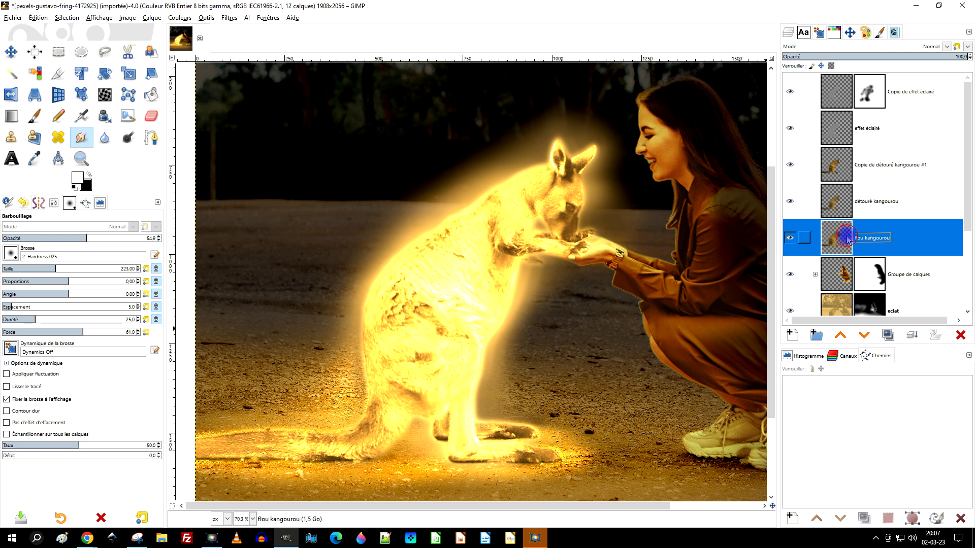
mouse_move(522, 163)
left_mouse_down()
mouse_move(561, 296)
mouse_move(311, 239)
mouse_move(388, 246)
mouse_move(348, 210)
left_mouse_up()
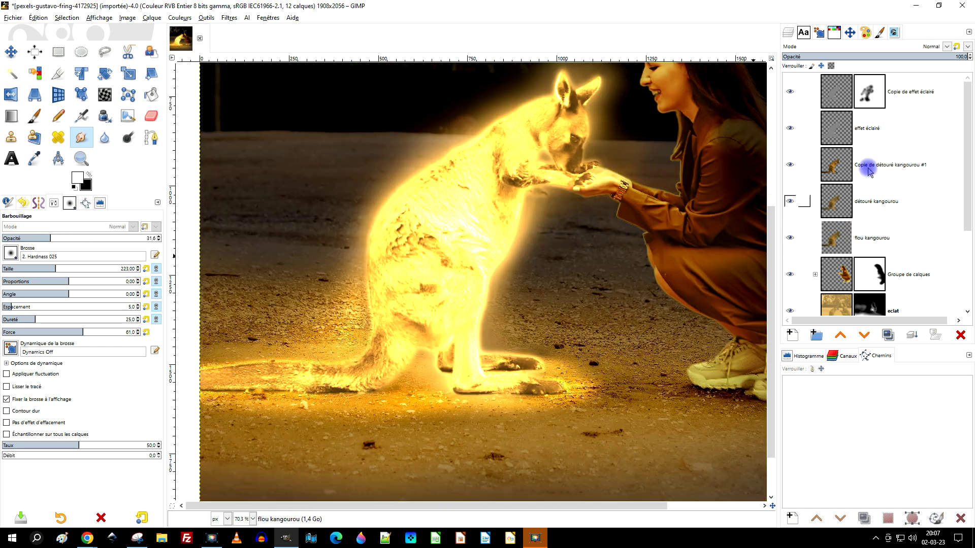
mouse_move(566, 360)
left_mouse_down()
mouse_move(637, 483)
mouse_move(289, 409)
mouse_move(231, 446)
mouse_move(689, 410)
mouse_move(583, 355)
mouse_move(411, 354)
mouse_move(435, 337)
mouse_move(331, 285)
left_mouse_up()
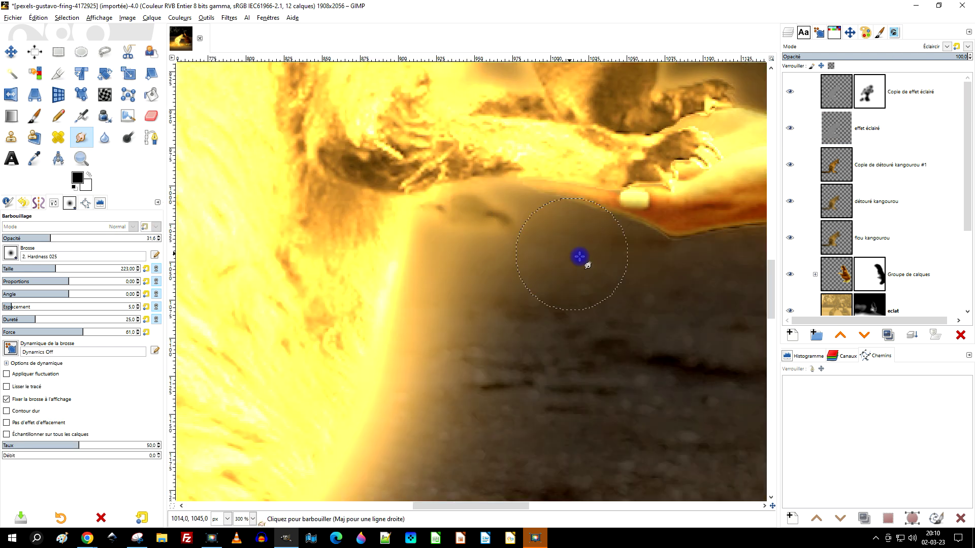
Step: Set a clone source on the ground and toggle the kangaroo layers to check the arrière-plan
left_click(478, 210, "ctrl")
scroll(899, 159, "down", 1)
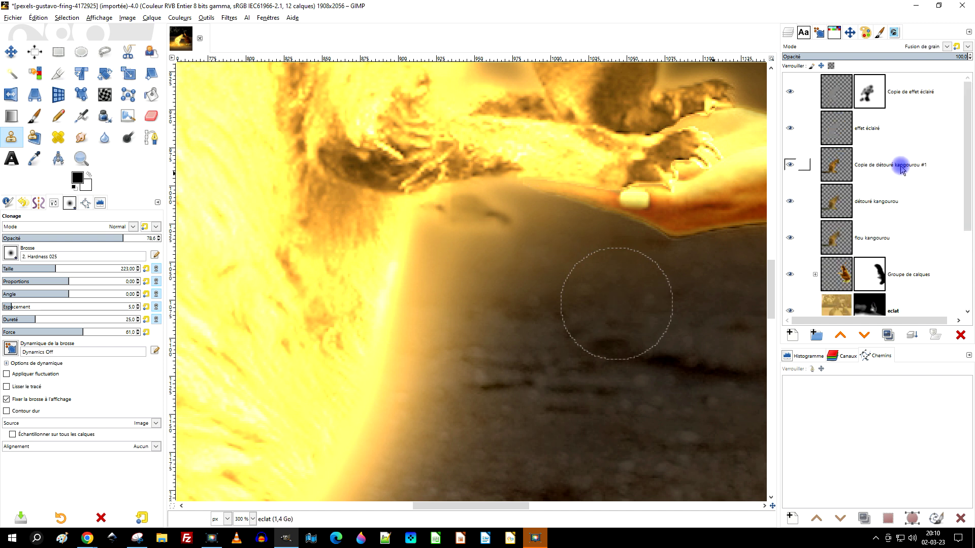
left_click(790, 163)
left_click(789, 224)
left_click(790, 224)
left_click(868, 225)
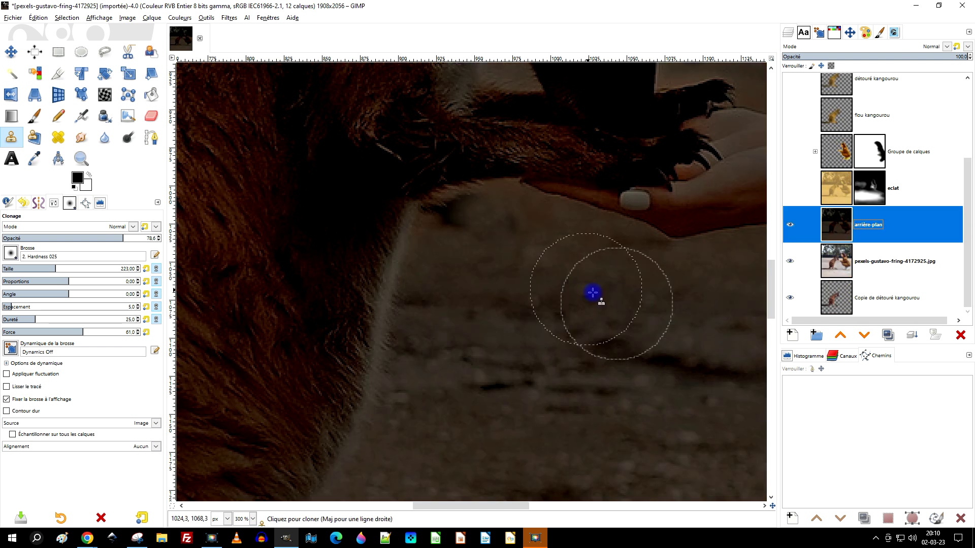
scroll(873, 152, "up", 2)
left_click_drag(790, 178, 790, 123)
scroll(873, 203, "up", 2)
Step: Erase on the détouré kangourou layer, restore the kangaroo copy's visibility, and zoom out to the whole scene
left_click(888, 165)
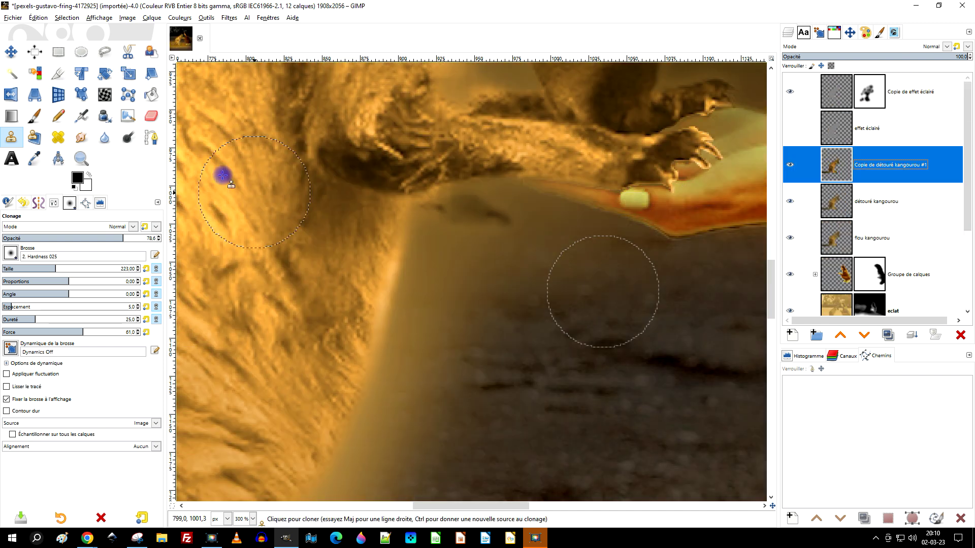
key("shift+e")
left_click(789, 203)
key("s")
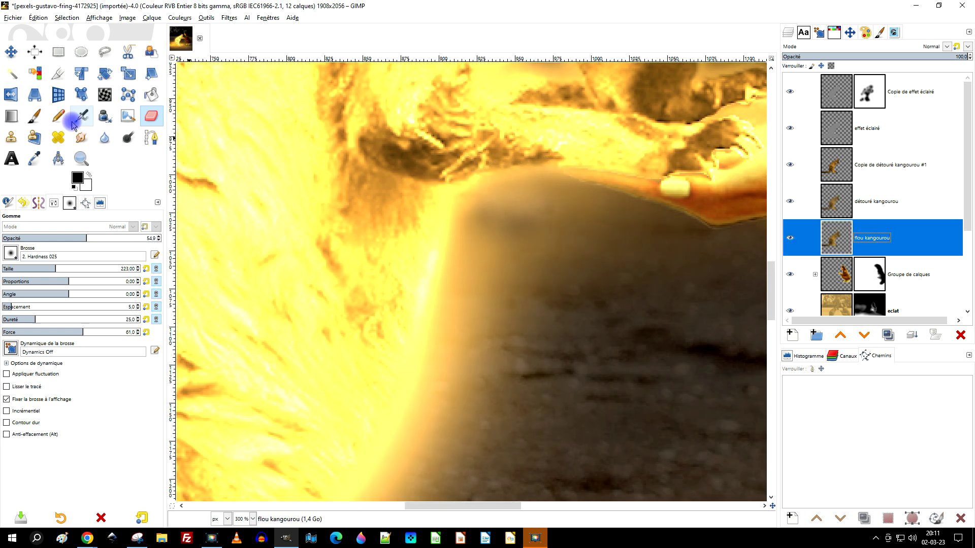
key("minus")
key("minus")
key("minus")
scroll(754, 228, "up", 3)
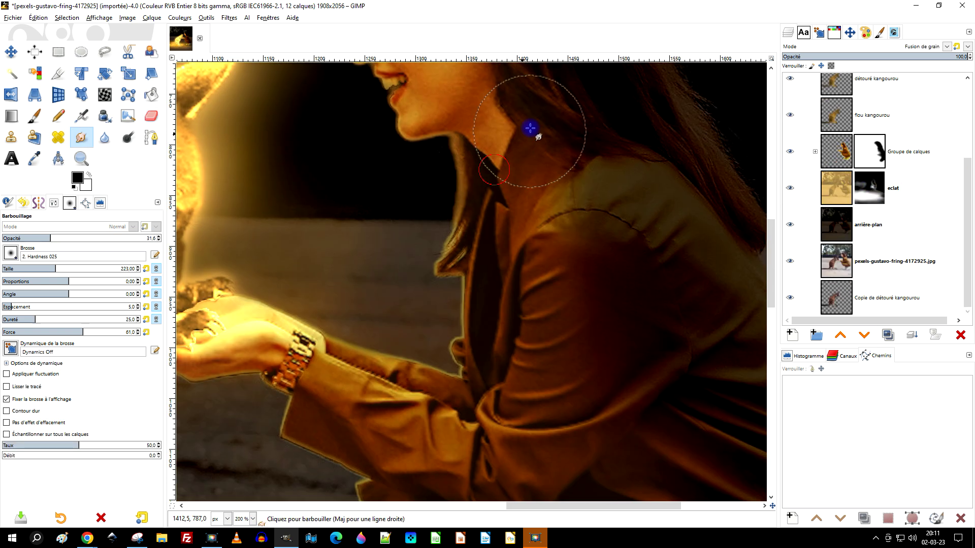
scroll(474, 344, "down", 5)
scroll(701, 147, "up", 1)
scroll(701, 147, "down", 2)
Step: Save the image as glowing effect.xcf in the GIMP/2023/03-mars folder
scroll(701, 147, "up", 1)
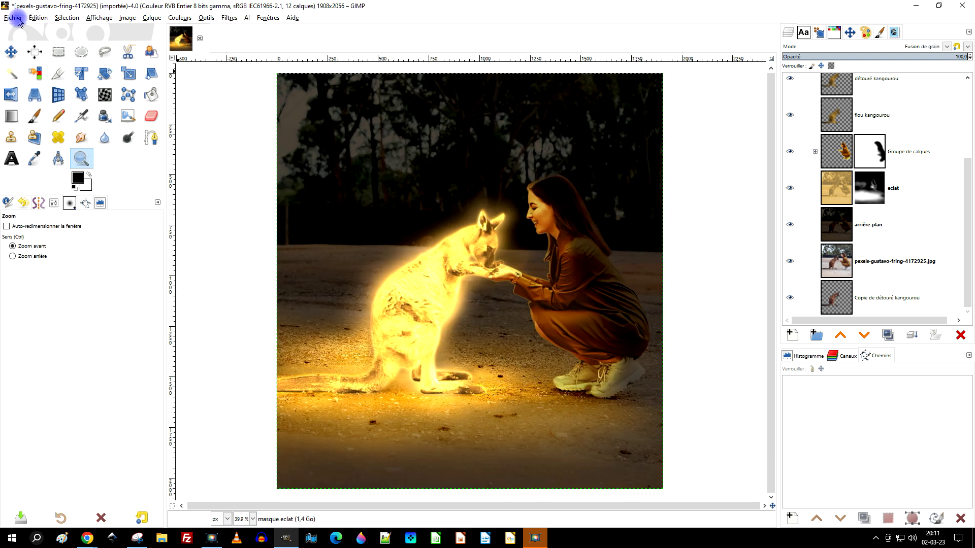
key("ctrl+s")
left_click(25, 265)
double_click(131, 96)
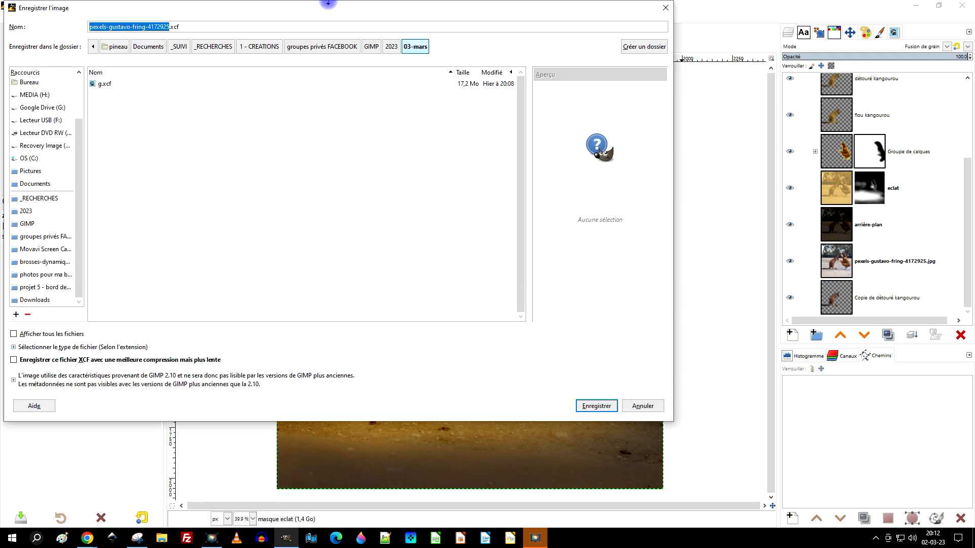
type("fect")
key("Return")
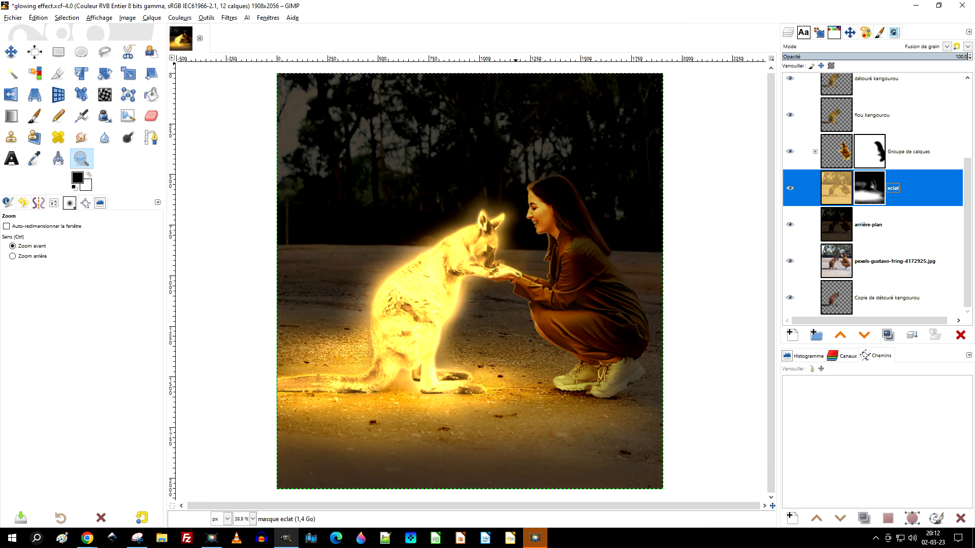
key("alt+Tab")
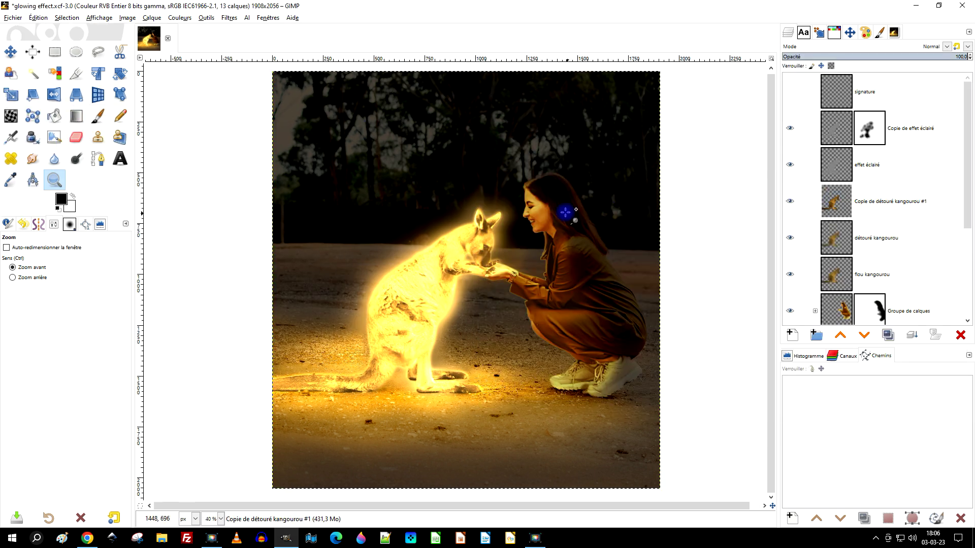
left_click_drag(624, 299, 626, 300)
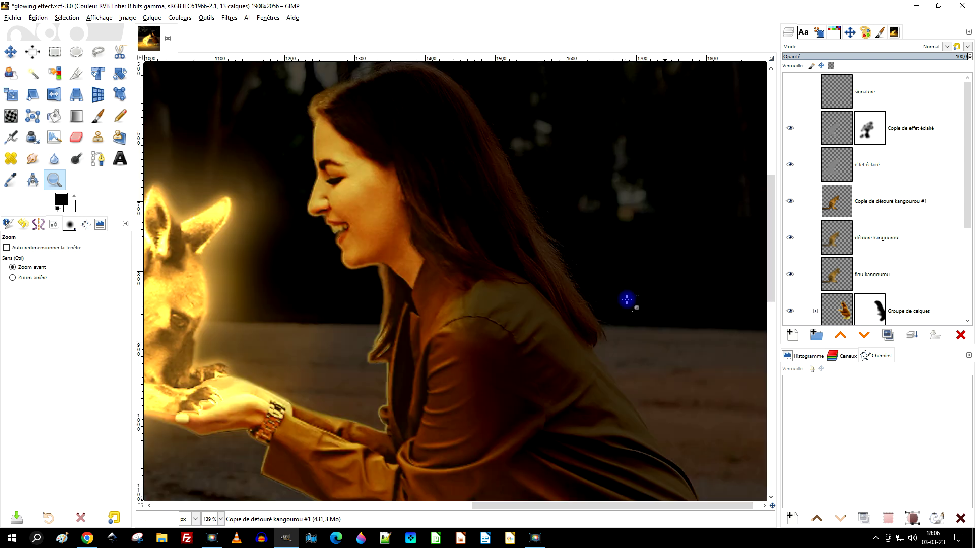
scroll(913, 218, "down", 5)
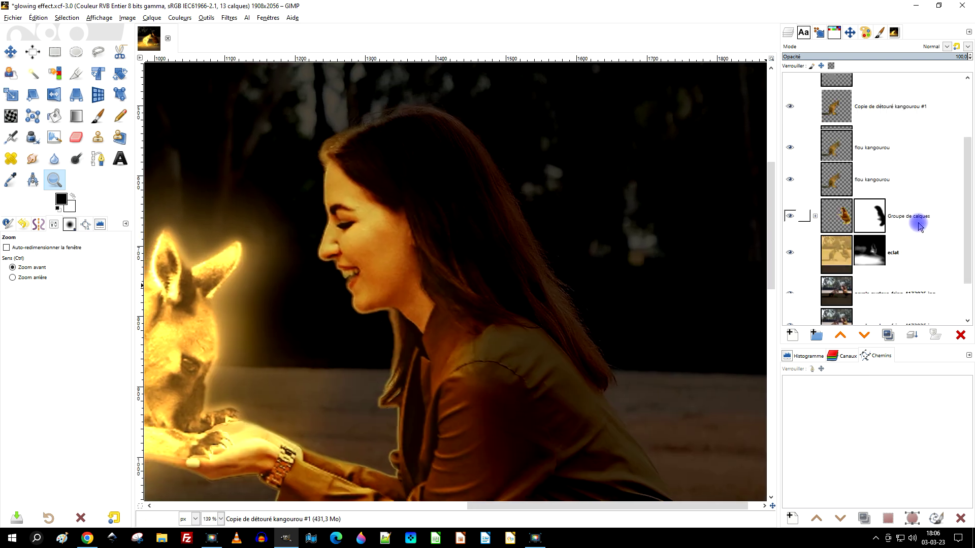
left_click(815, 162)
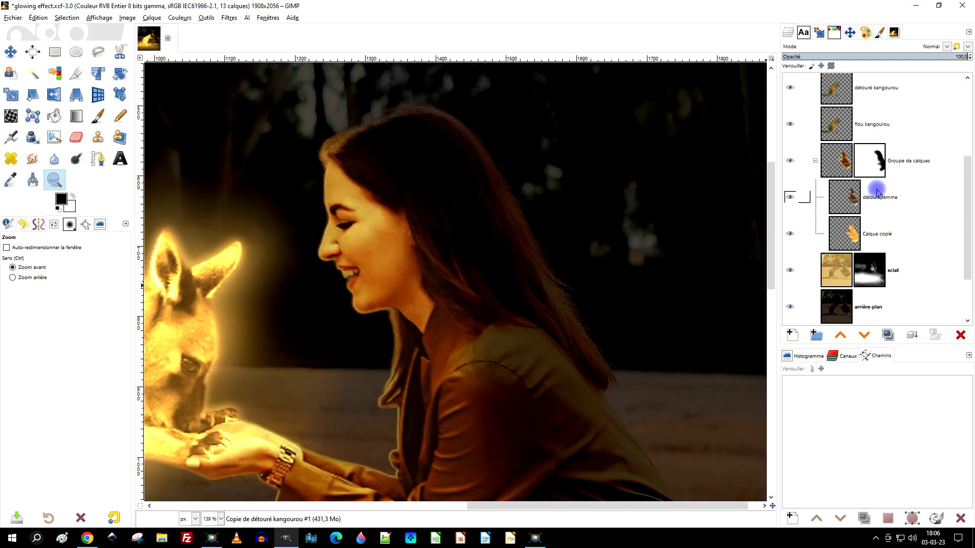
scroll(893, 221, "down", 2)
scroll(892, 213, "up", 1)
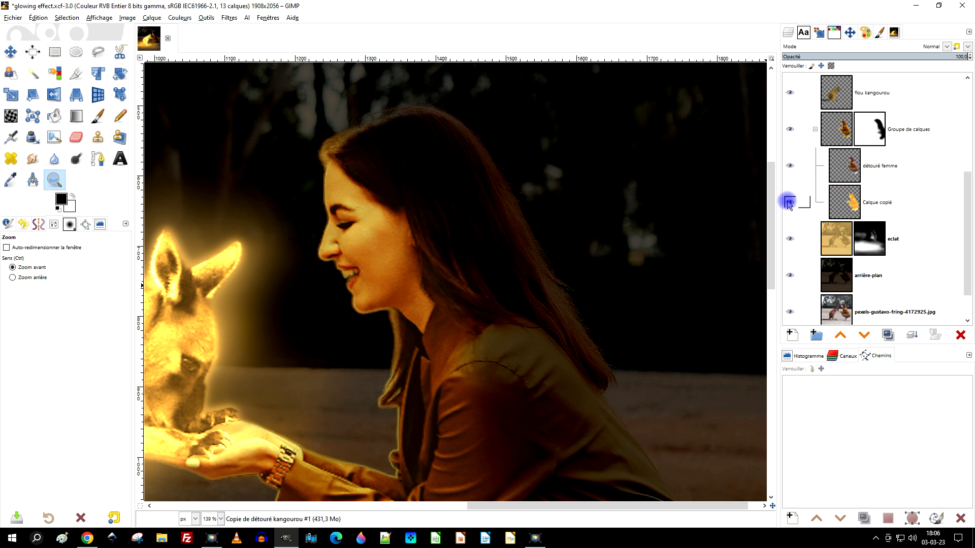
left_click(789, 203)
left_click(788, 203)
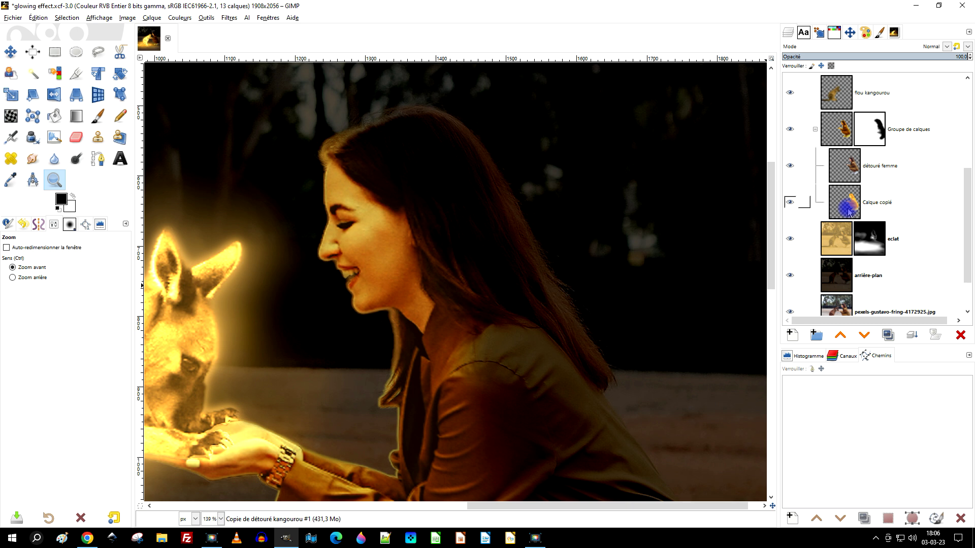
left_click(915, 207)
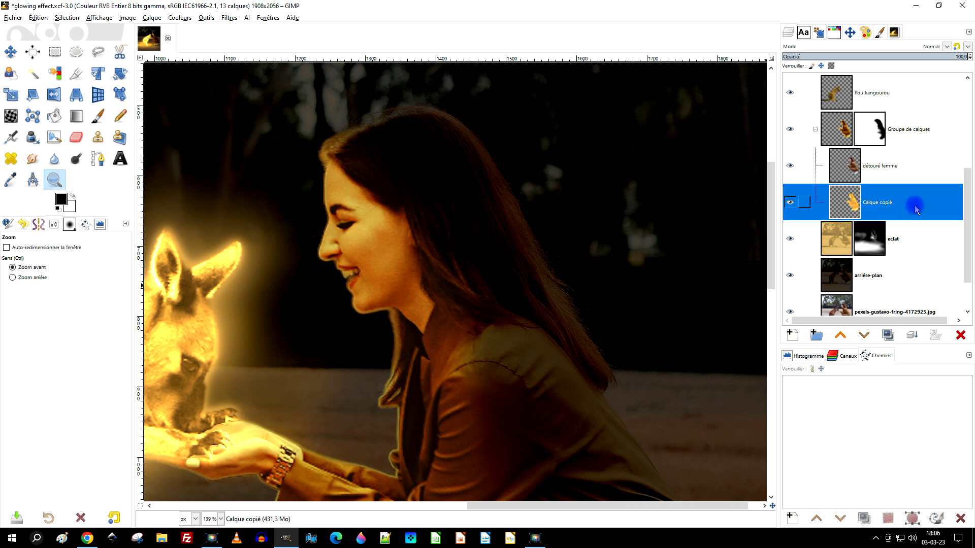
left_click(881, 144)
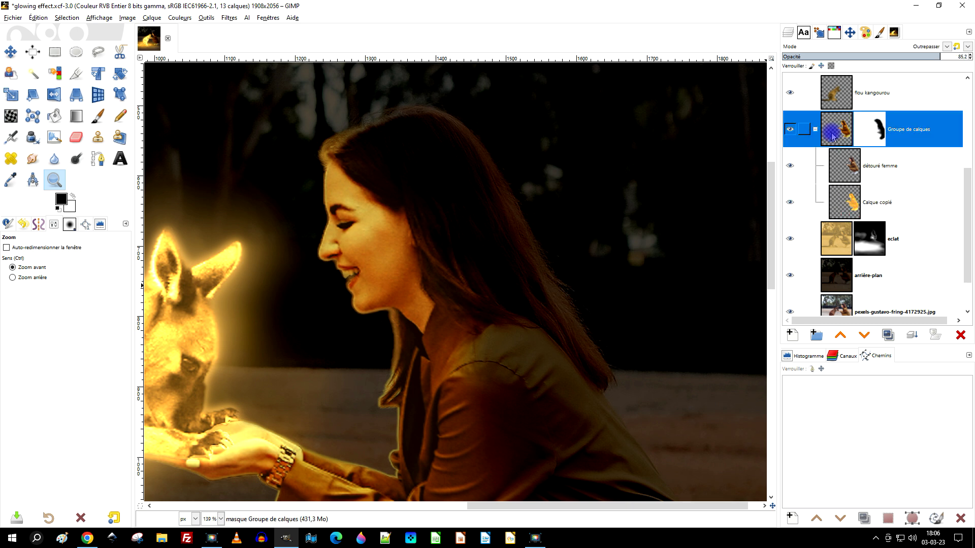
right_click(871, 135)
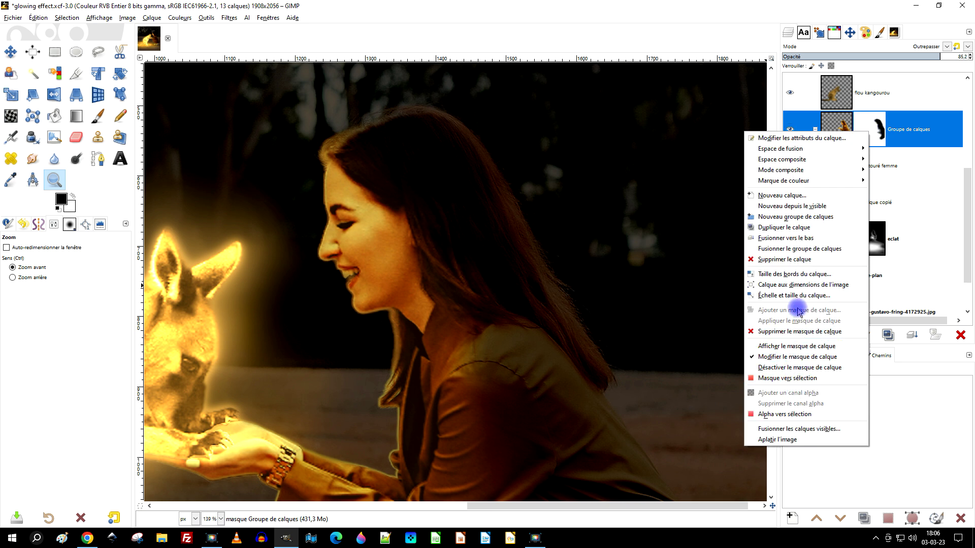
left_click(813, 347)
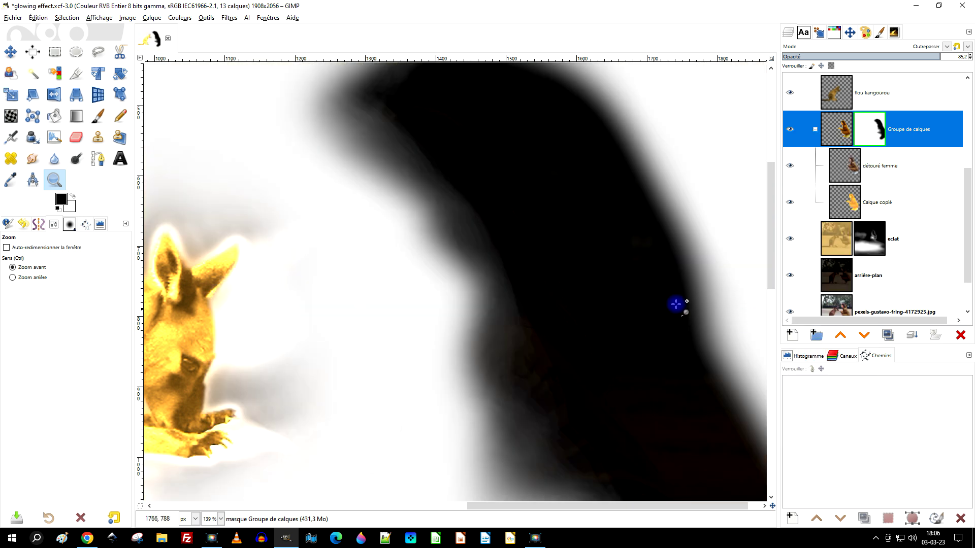
right_click(868, 137)
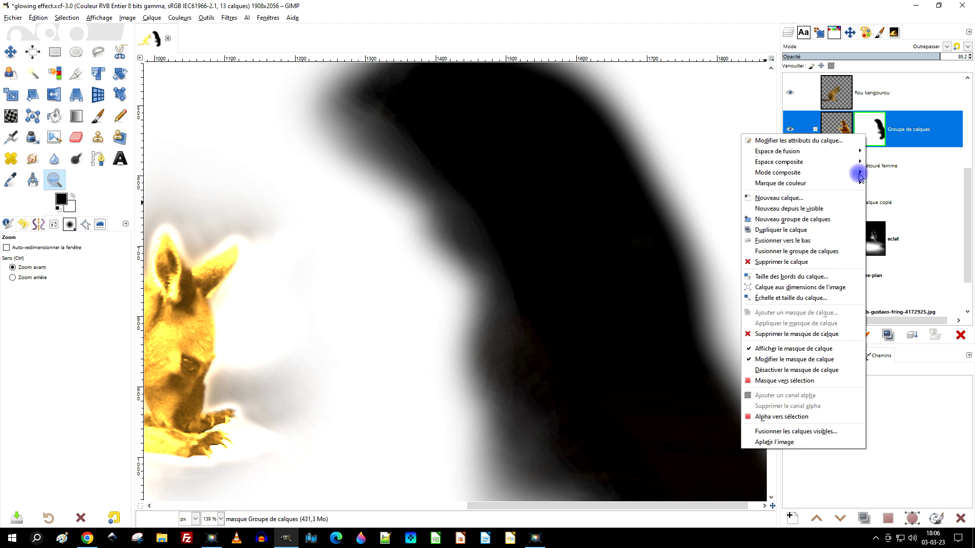
left_click(804, 351)
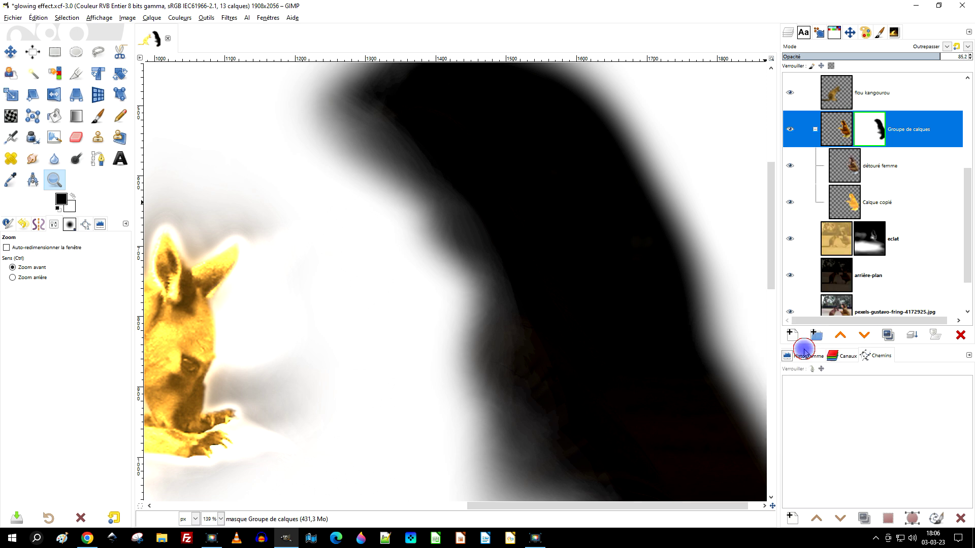
Step: Toggle the détouré femme layer to compare the woman with and without her cut-out
left_click(789, 166)
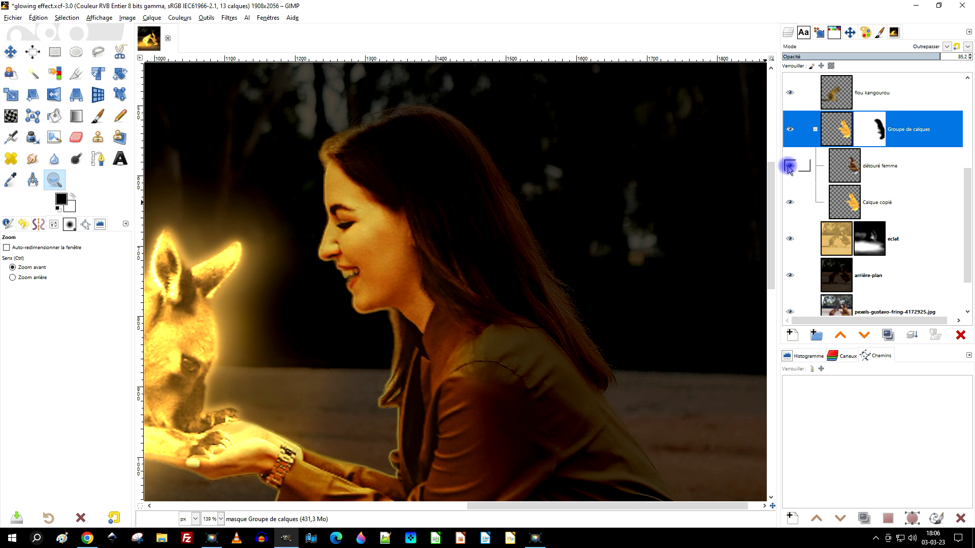
left_click(849, 174)
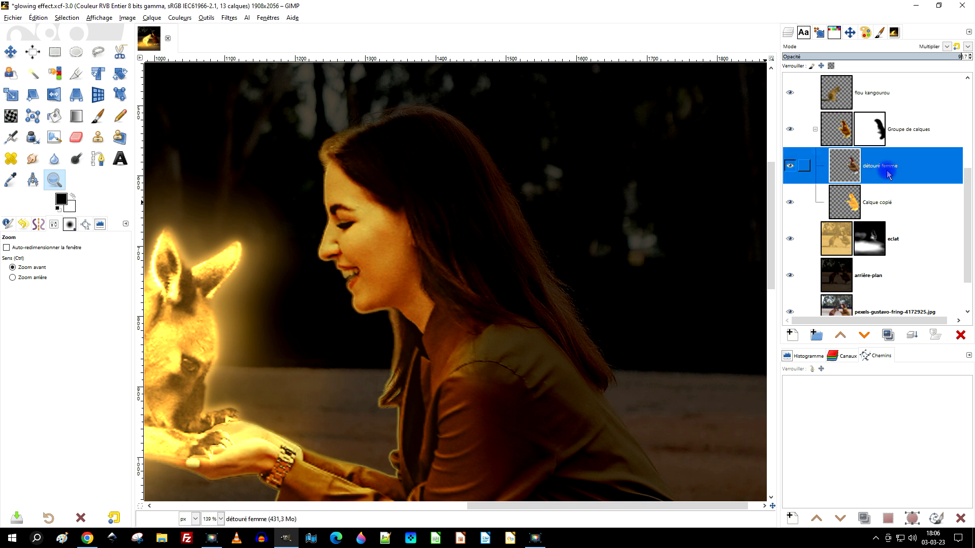
left_click(789, 166)
left_click(789, 166)
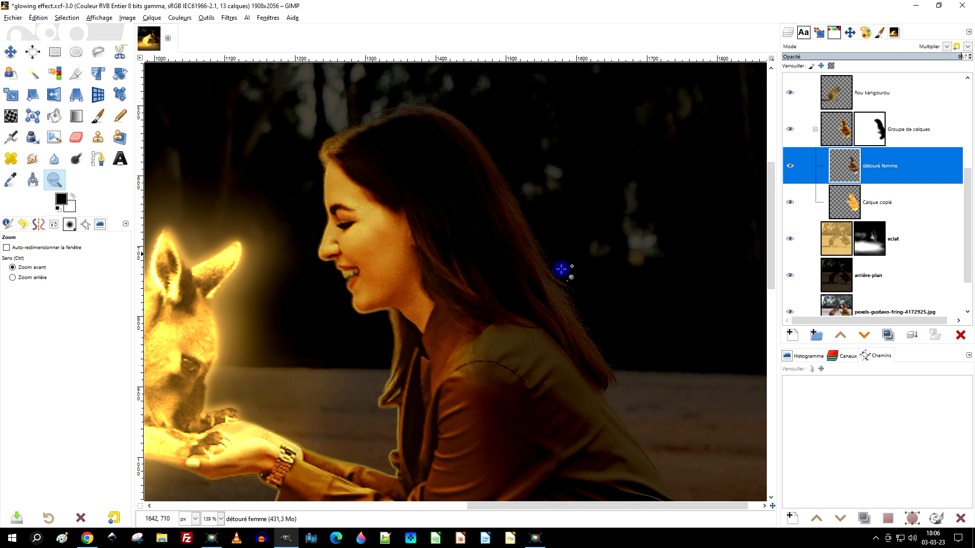
left_click_drag(561, 269, 490, 265)
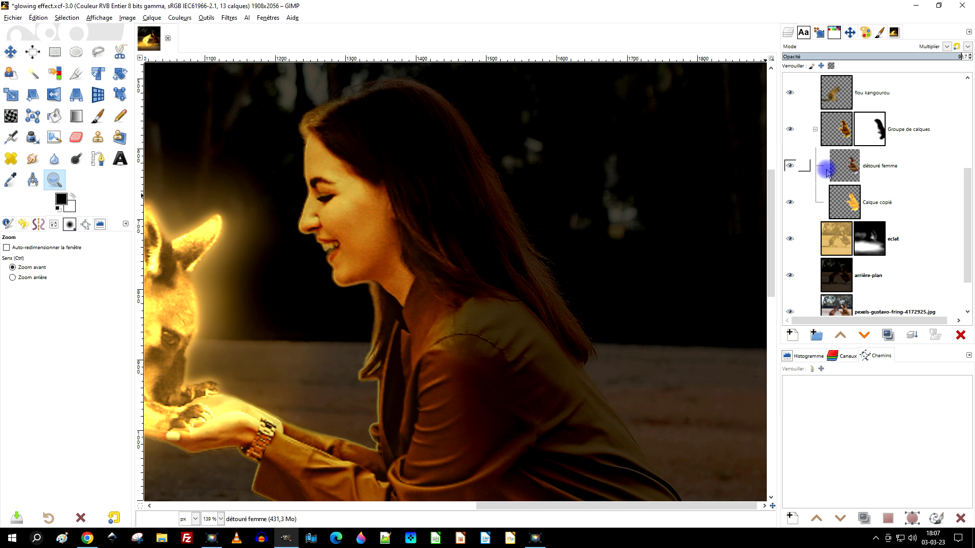
Step: Compare once more, leaving détouré femme visible, and select the layer group and its mask
left_click(789, 167)
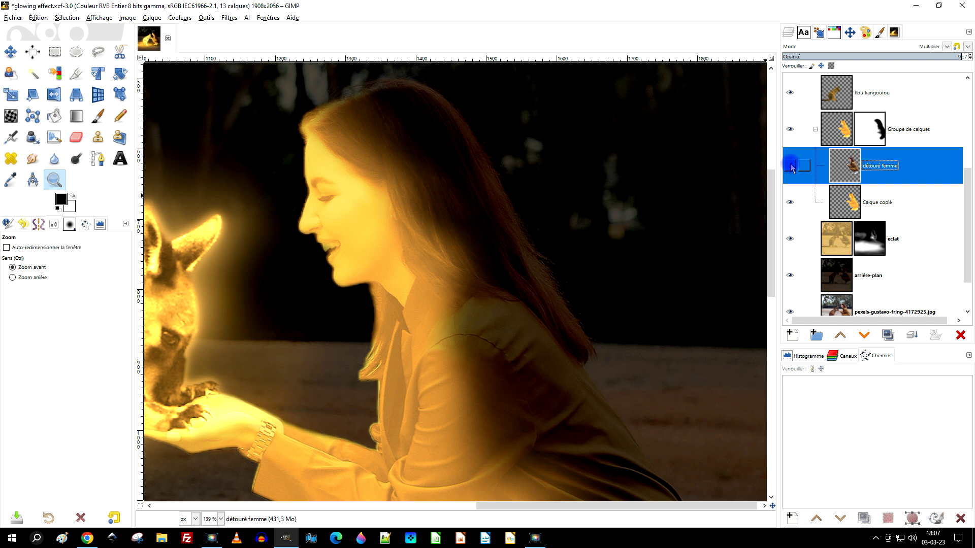
left_click(790, 168)
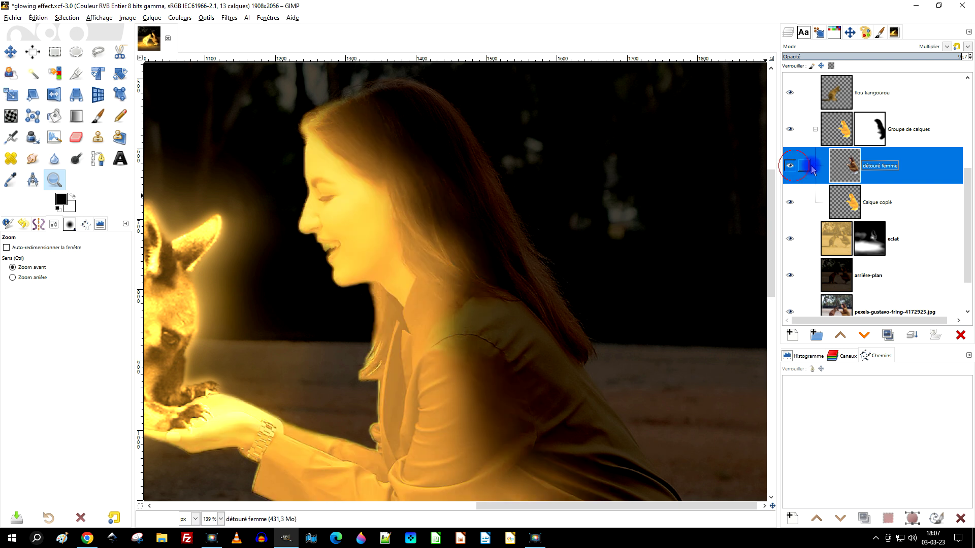
left_click(884, 142)
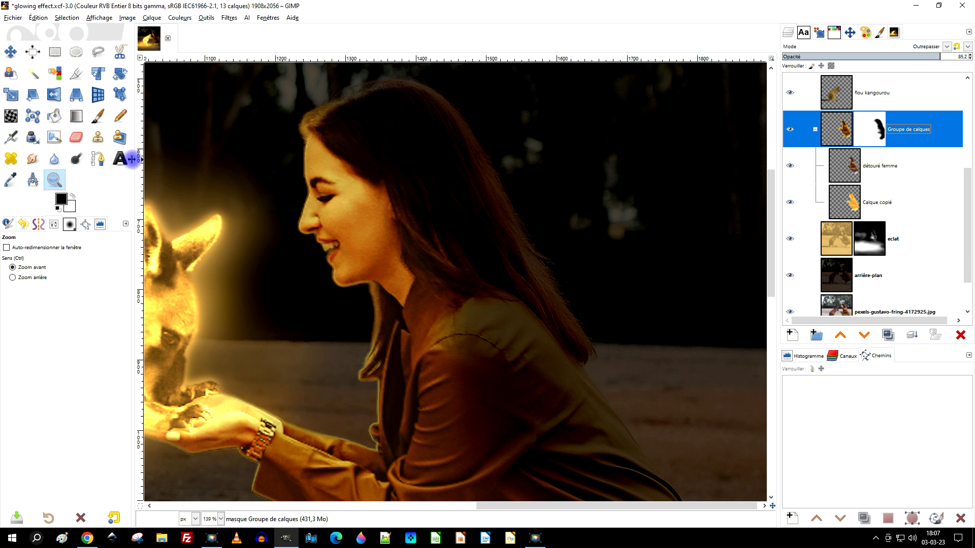
left_click(32, 158)
Step: Enlarge the Smudge brush to 113 and make the layer group's mask the target
left_click(28, 290)
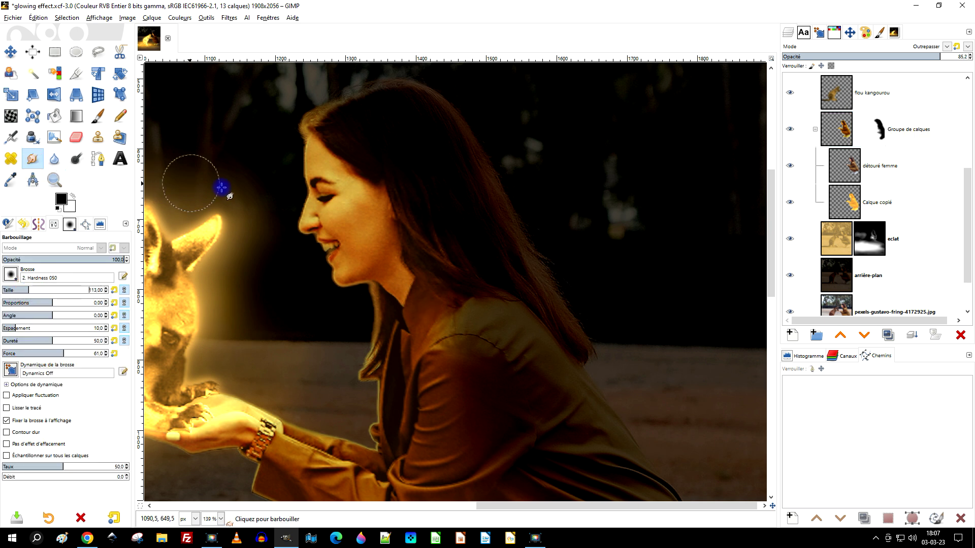
left_click(873, 124)
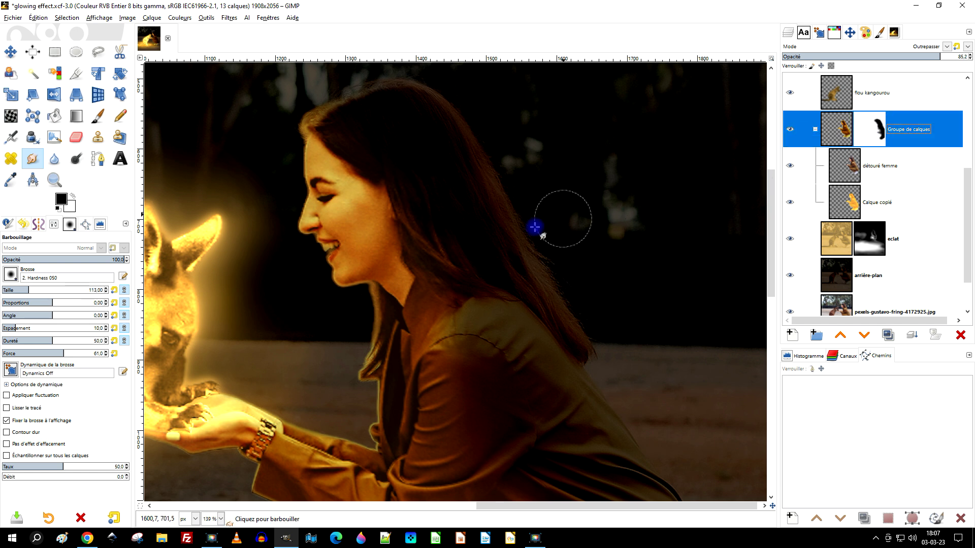
scroll(447, 327, "up", 3)
scroll(487, 201, "up", 2)
scroll(168, 248, "up", 3)
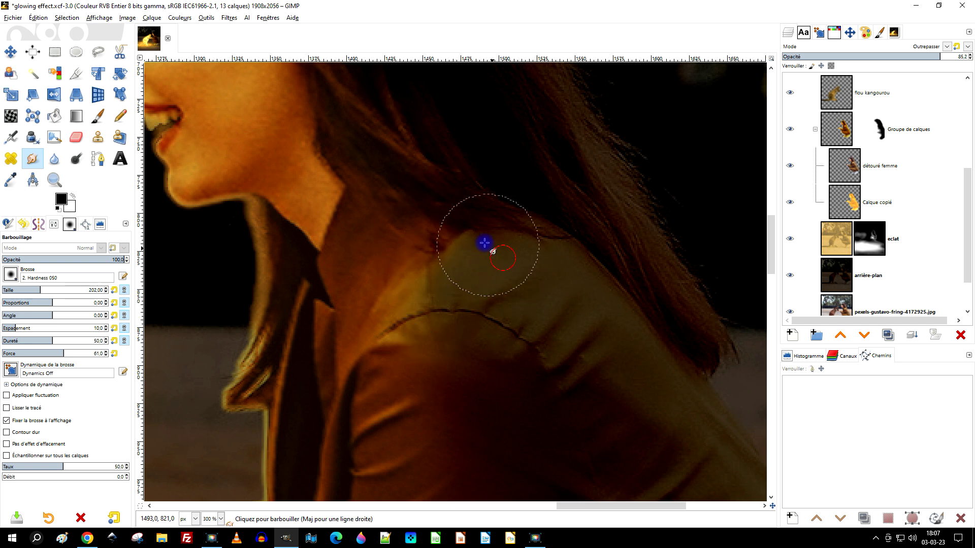
scroll(560, 241, "down", 4)
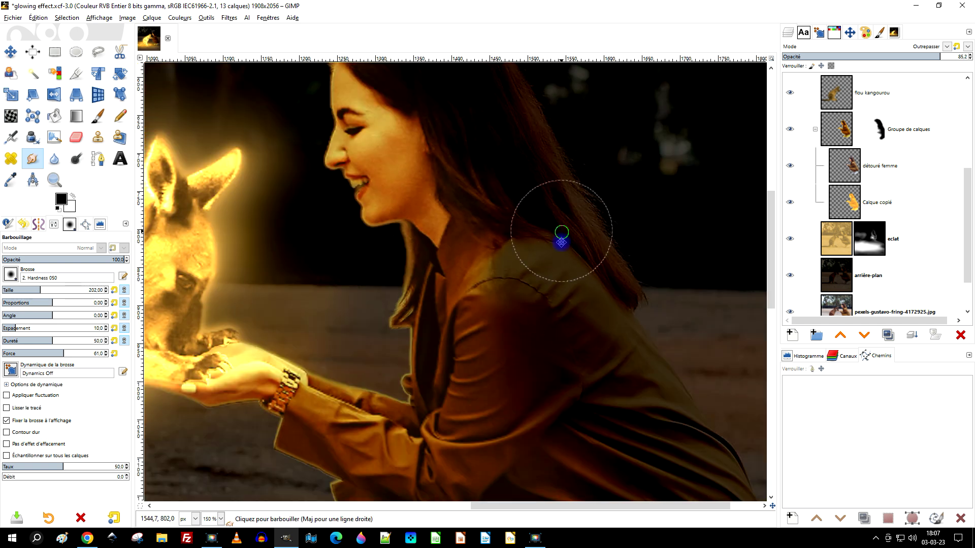
scroll(507, 274, "up", 2)
scroll(482, 320, "up", 1)
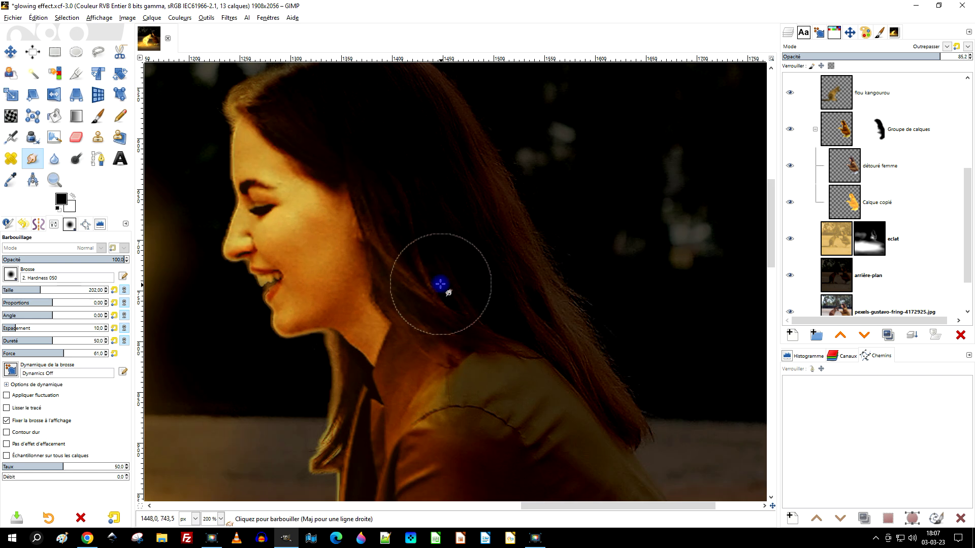
scroll(438, 241, "up", 1)
scroll(400, 257, "up", 2)
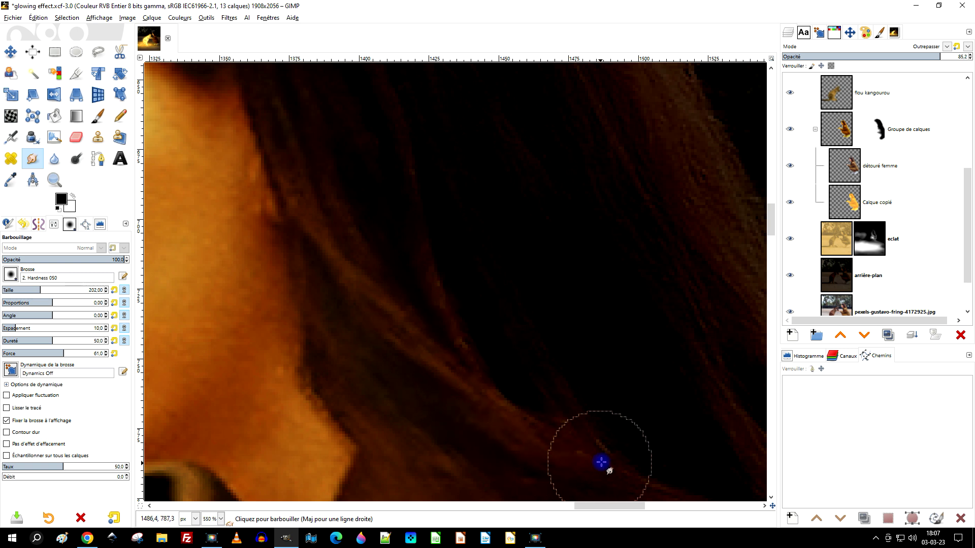
Step: Zoom and pan to bring the shoulders and the top of the woman's head into view
left_click_drag(604, 464, 484, 223)
scroll(492, 163, "up", 3)
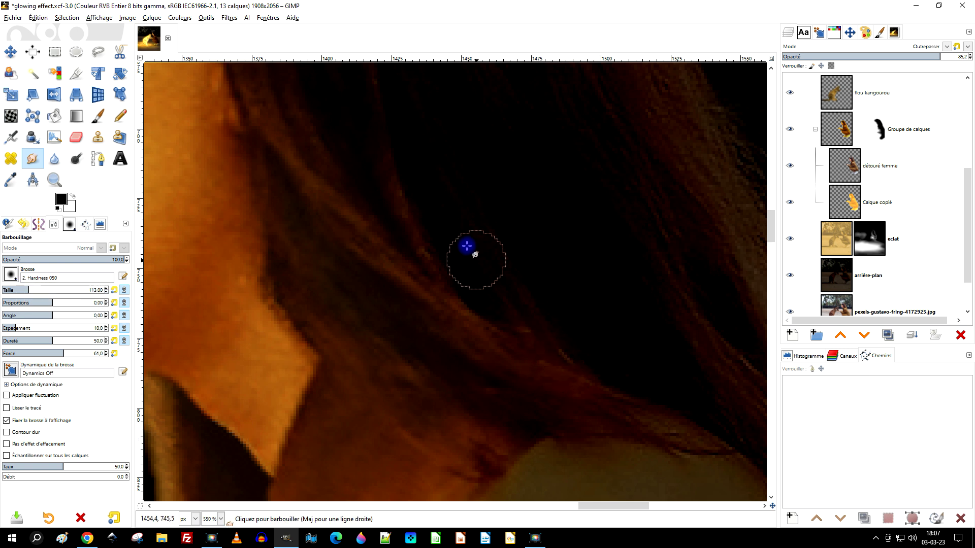
scroll(540, 187, "up", 3)
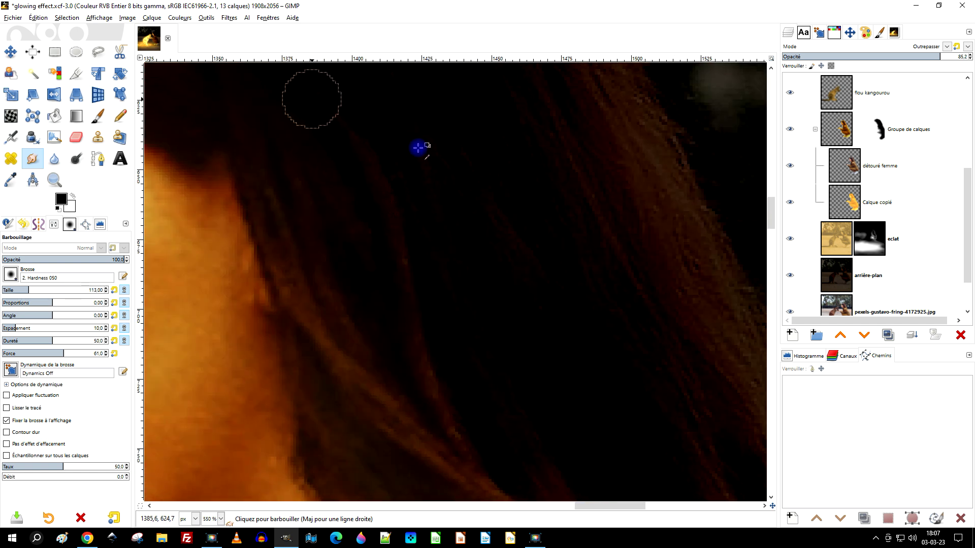
scroll(494, 210, "down", 4, "ctrl")
scroll(480, 188, "up", 2, "ctrl")
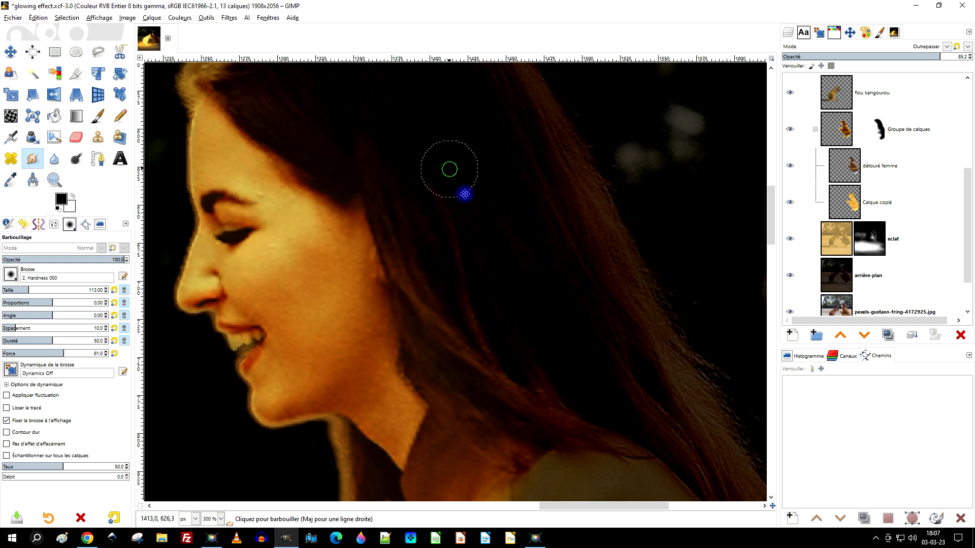
left_click_drag(464, 195, 522, 415)
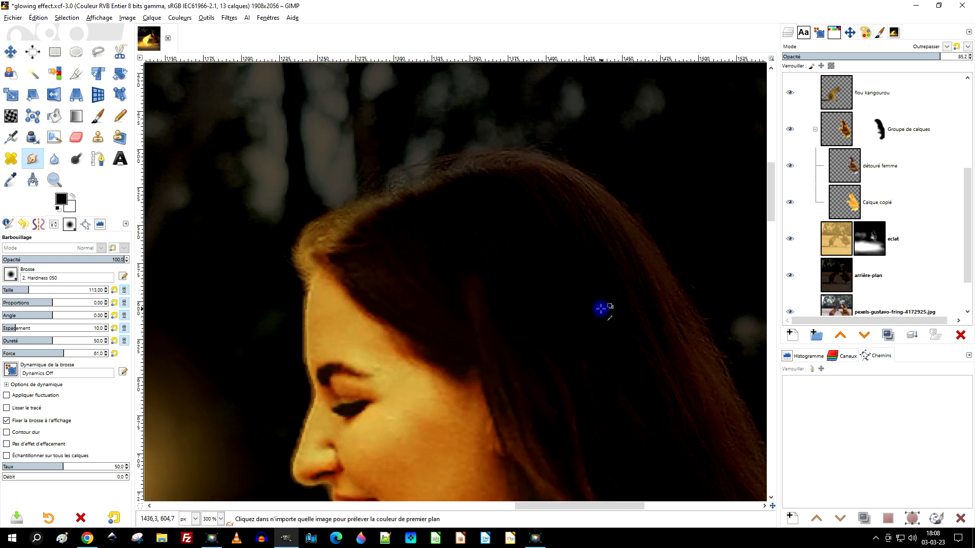
scroll(594, 297, "down", 2, "ctrl")
scroll(560, 294, "up", 2, "ctrl")
scroll(506, 318, "up", 1, "ctrl")
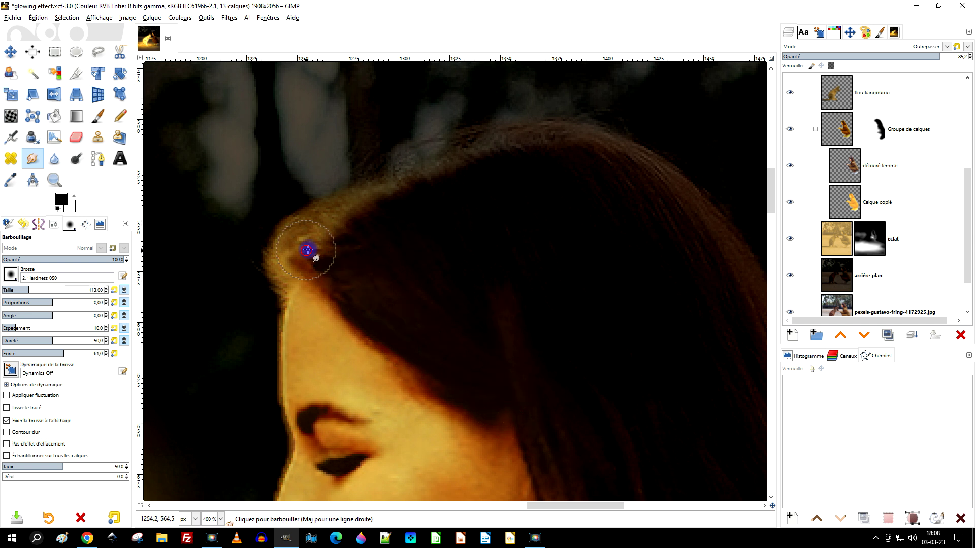
Step: Smudge the hairline at the top of the head outward into the dark background
left_click_drag(323, 220, 373, 194)
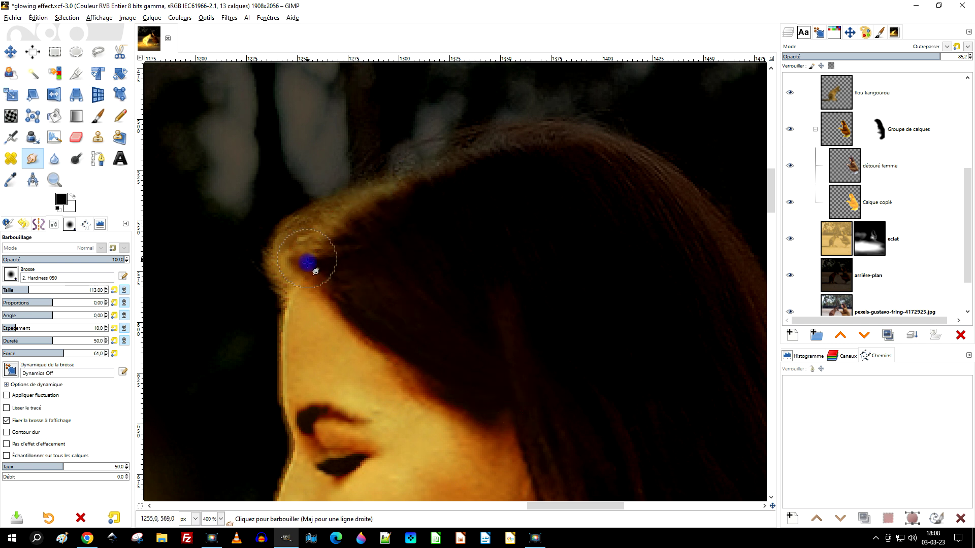
left_click_drag(347, 248, 405, 199)
scroll(531, 280, "down", 2)
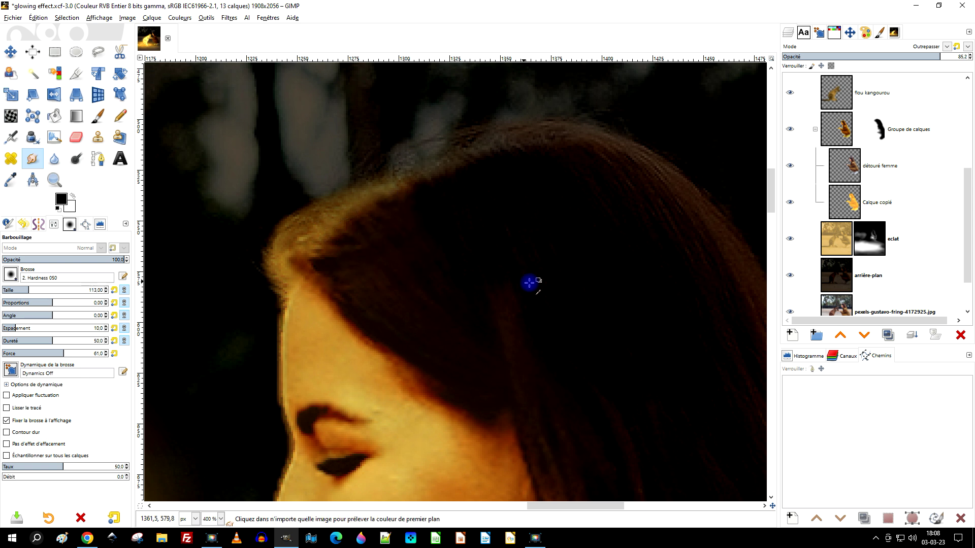
scroll(618, 387, "down", 2)
scroll(582, 307, "up", 1)
scroll(498, 242, "up", 2)
scroll(498, 242, "up", 1)
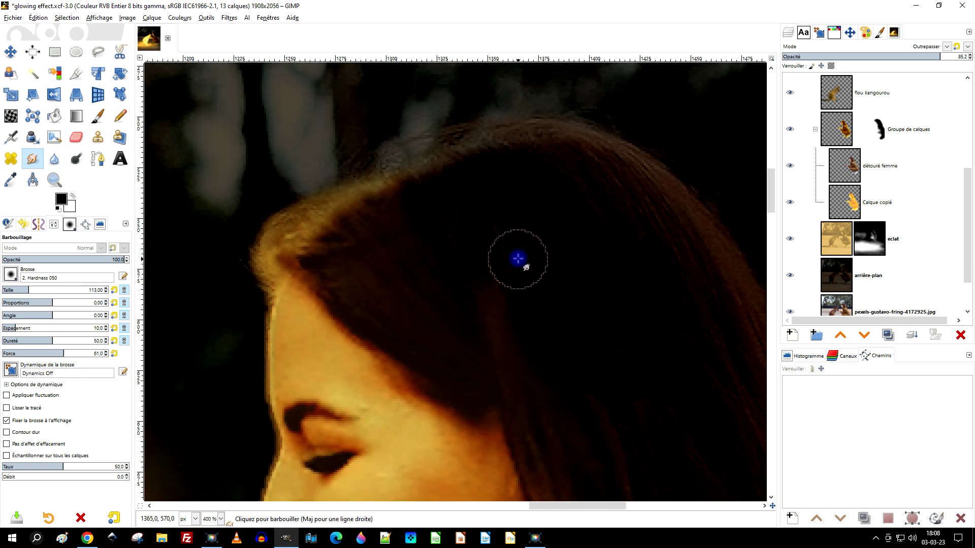
left_click(531, 362)
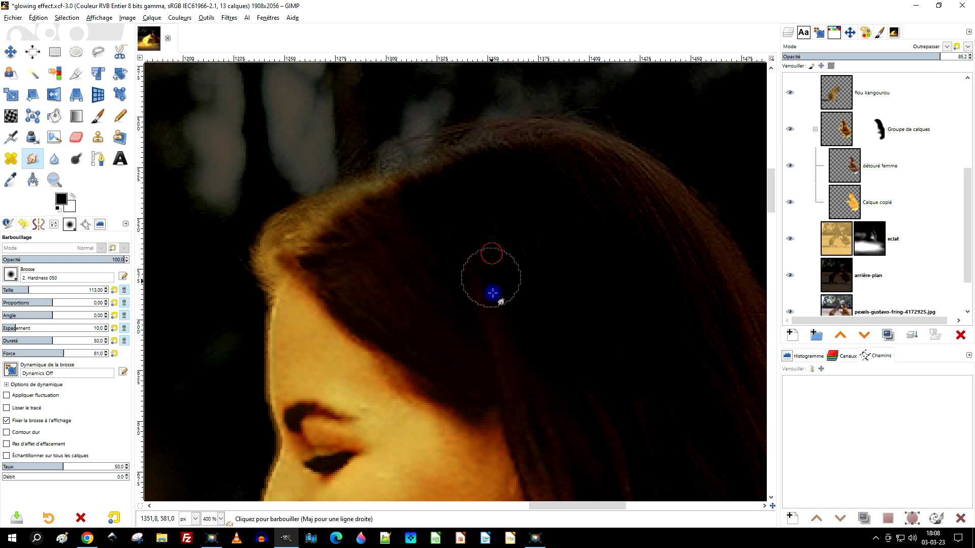
scroll(635, 354, "down", 4)
scroll(548, 245, "down", 1)
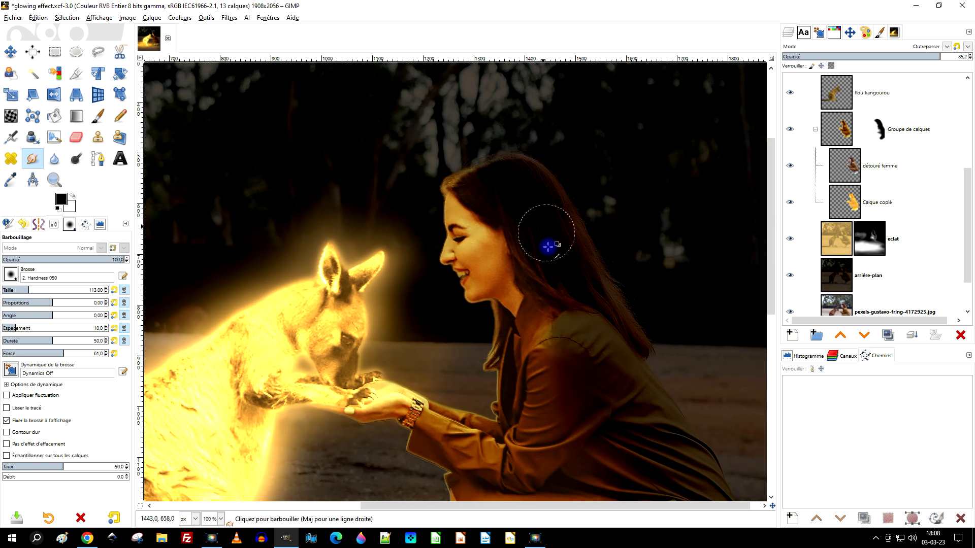
scroll(517, 211, "up", 2)
scroll(507, 196, "up", 1)
scroll(519, 282, "up", 1)
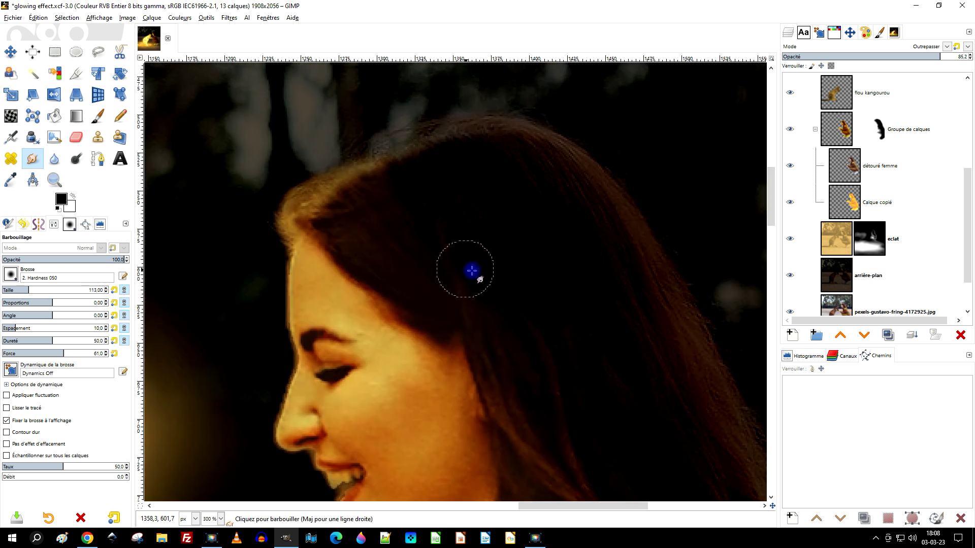
Step: Smudge the hair edge along the woman's shoulder to soften it
scroll(528, 233, "down", 5)
scroll(528, 233, "right", 2)
scroll(578, 203, "down", 3)
scroll(559, 279, "down", 2)
scroll(548, 316, "right", 1)
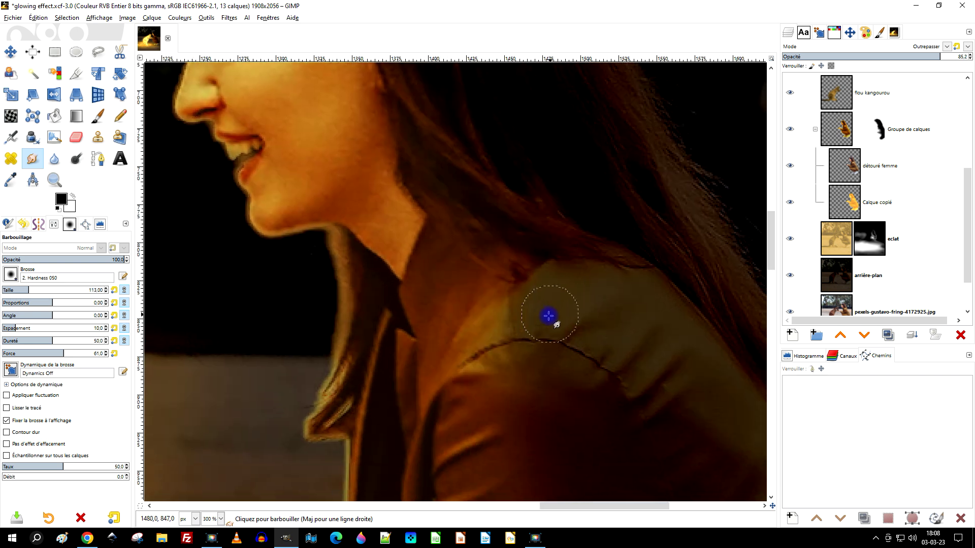
mouse_move(472, 265)
left_mouse_down()
mouse_move(560, 245)
mouse_move(632, 267)
left_mouse_up()
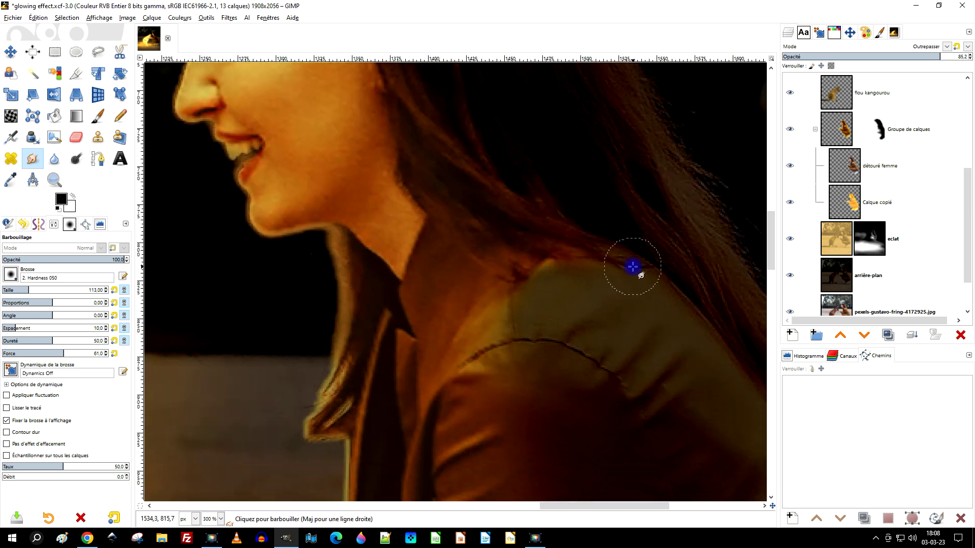
mouse_move(536, 245)
left_mouse_down()
mouse_move(648, 298)
mouse_move(539, 252)
left_mouse_up()
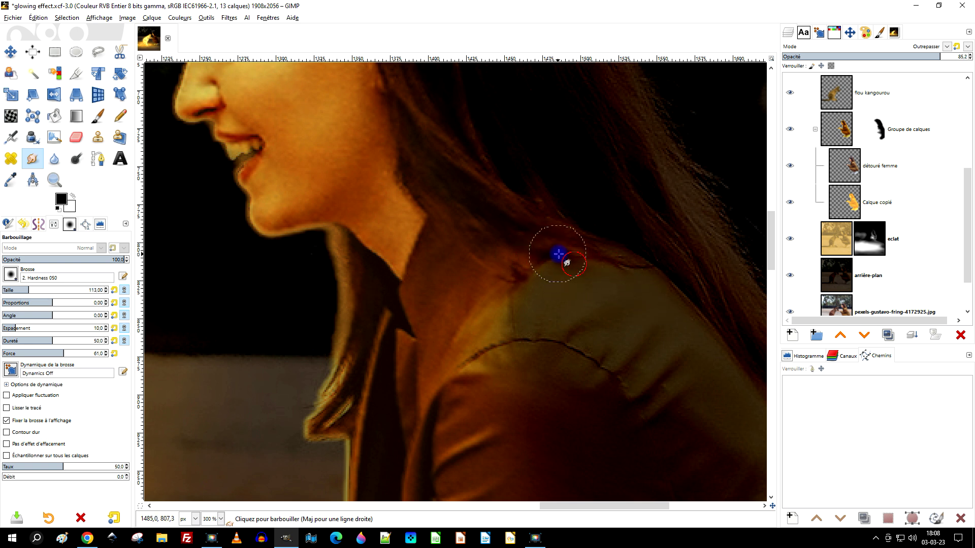
Step: Adjust the Smudge strength, dropping it to about half, then raising it slightly
scroll(604, 269, "down", 2)
scroll(592, 300, "up", 1)
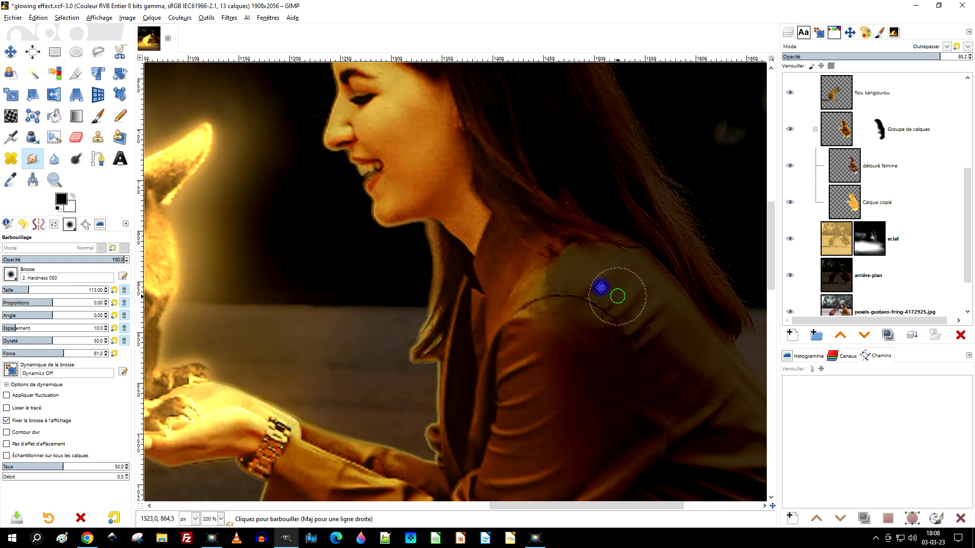
scroll(601, 288, "down", 1)
scroll(601, 287, "right", 1)
left_click(64, 259)
scroll(431, 252, "up", 1)
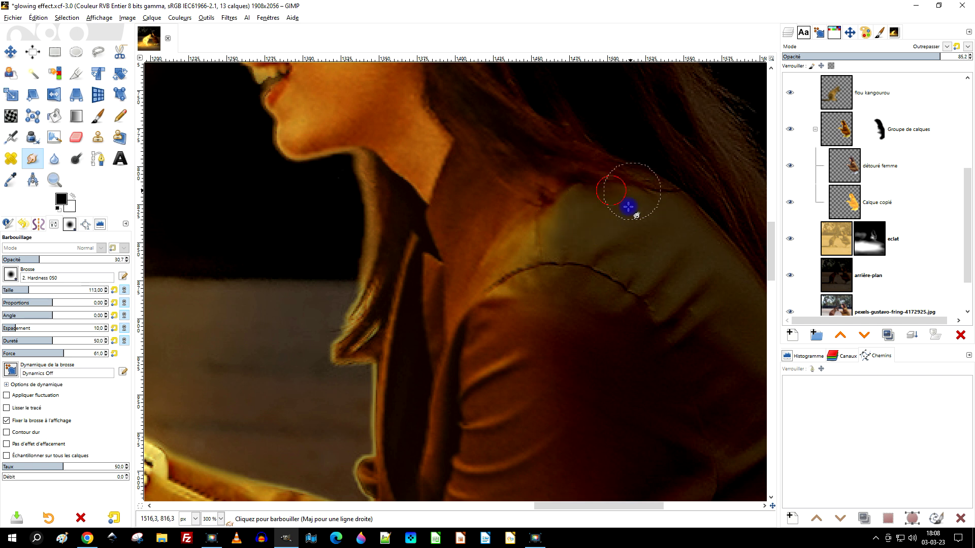
scroll(584, 259, "down", 4)
scroll(592, 267, "up", 2)
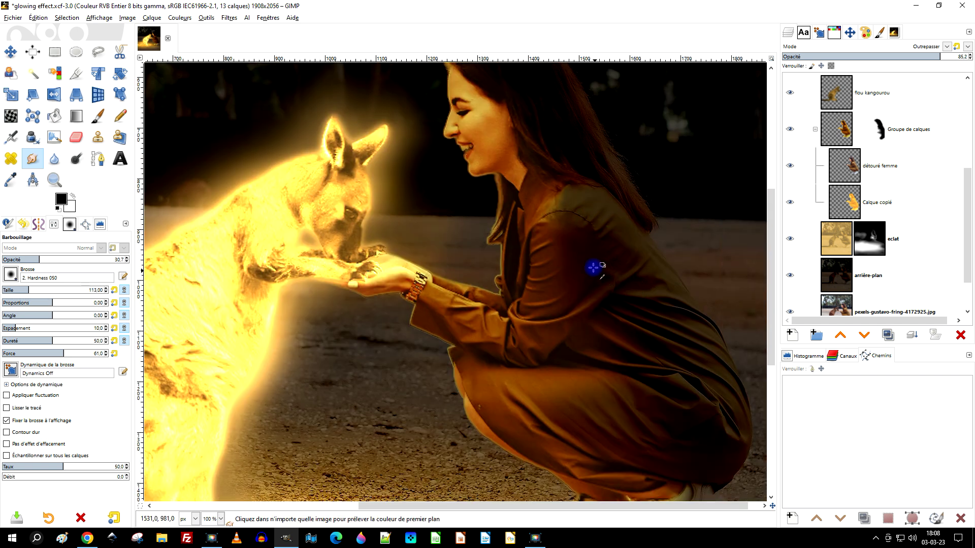
scroll(574, 254, "up", 1)
left_click(55, 260)
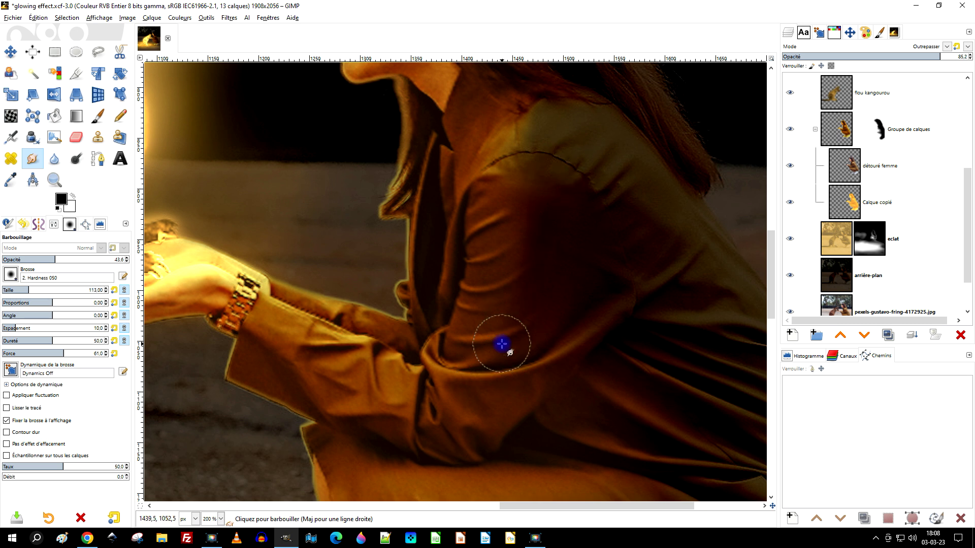
scroll(556, 233, "up", 2, "ctrl")
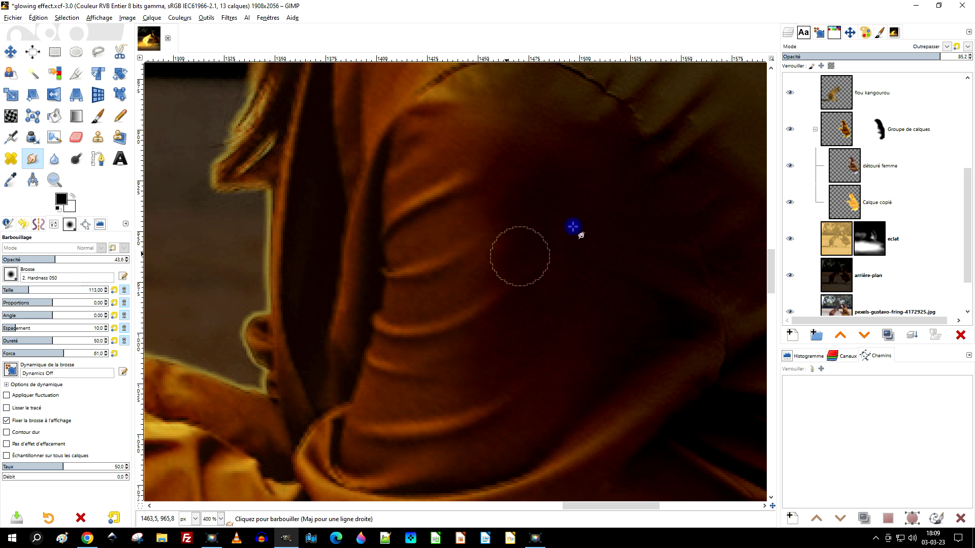
scroll(576, 164, "down", 2, "ctrl")
scroll(572, 163, "up", 2, "ctrl")
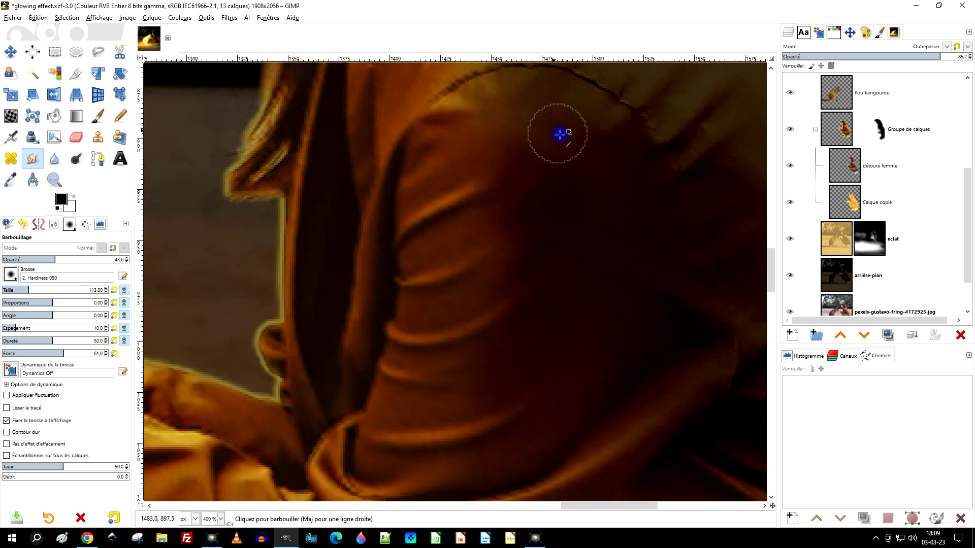
scroll(576, 135, "down", 2, "ctrl")
scroll(575, 112, "up", 2, "ctrl")
scroll(587, 264, "down", 2, "ctrl")
scroll(568, 263, "down", 1, "ctrl")
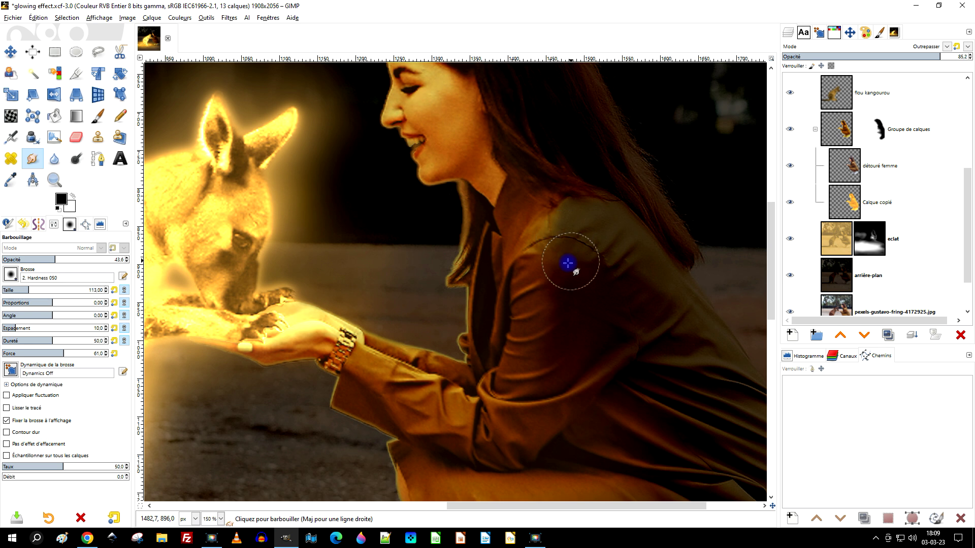
scroll(562, 246, "up", 2, "ctrl")
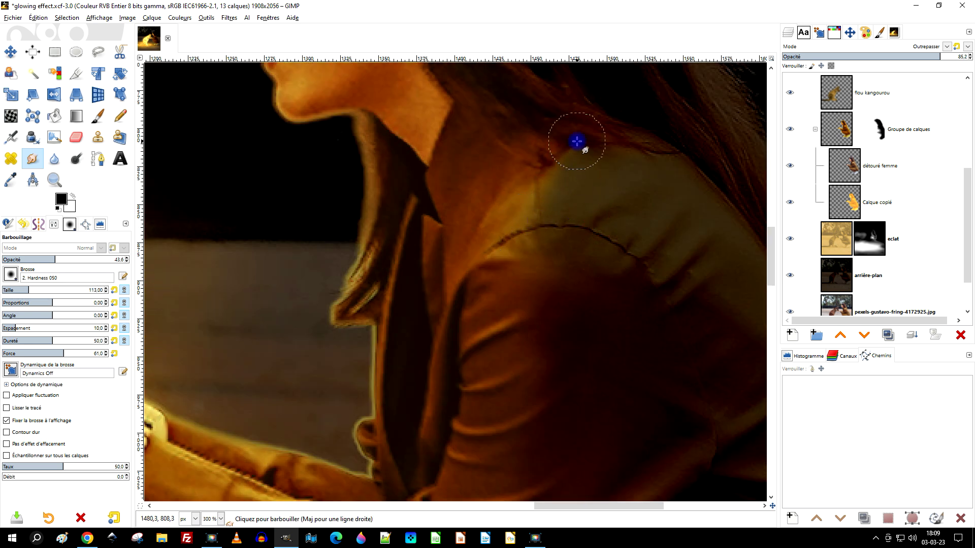
scroll(584, 214, "down", 1, "ctrl")
scroll(612, 203, "down", 2, "ctrl")
scroll(619, 210, "up", 1, "ctrl")
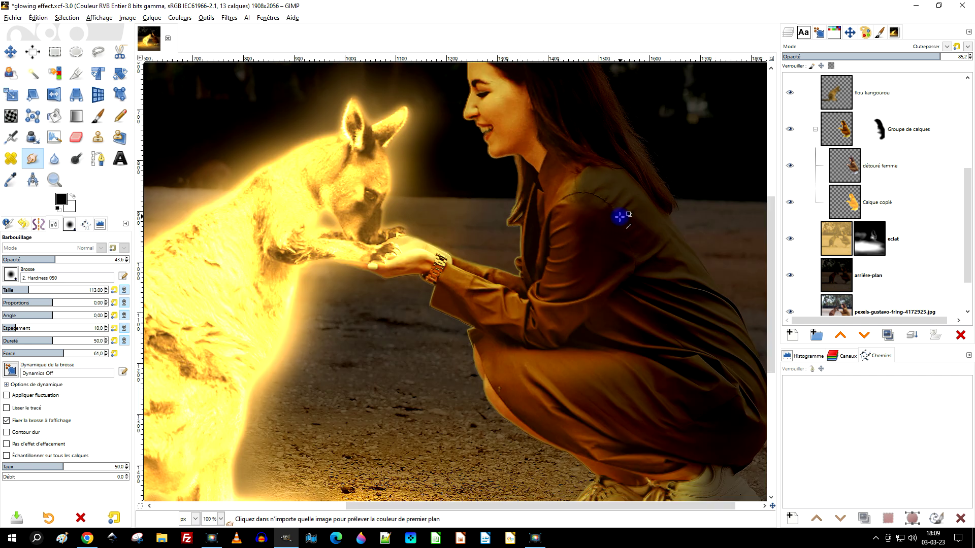
scroll(629, 203, "up", 1, "ctrl")
Step: Raise the détouré femme layer opacity to nearly full, then undo that change
left_click(863, 206)
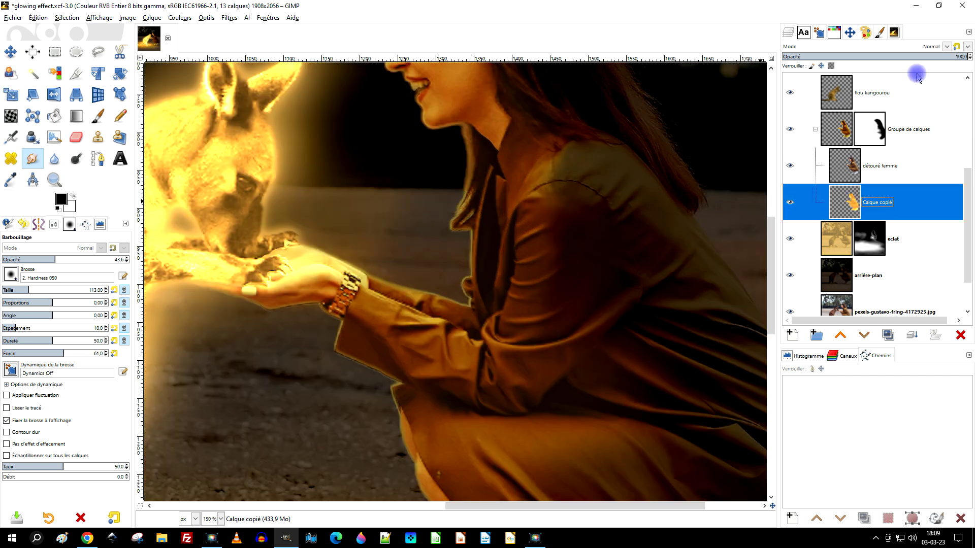
left_click(854, 171)
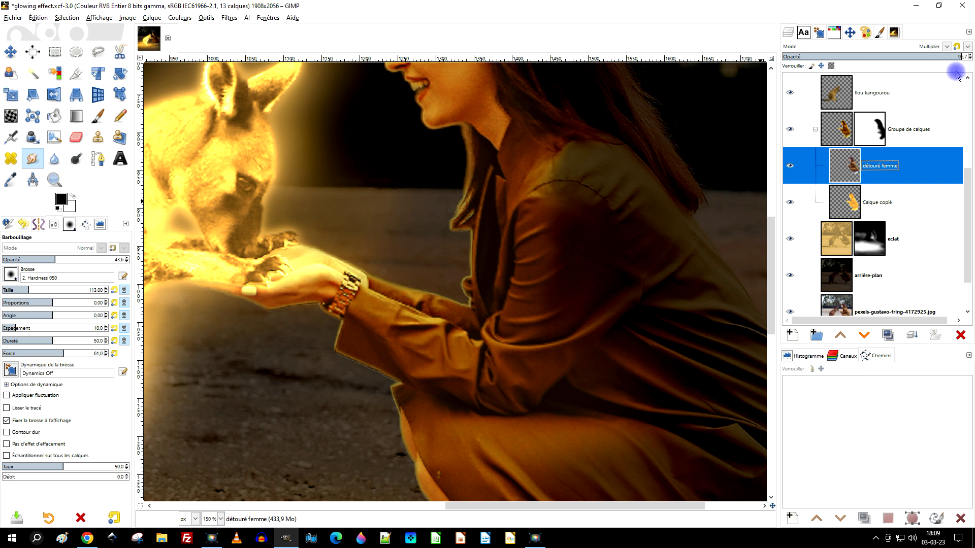
left_click_drag(961, 57, 970, 58)
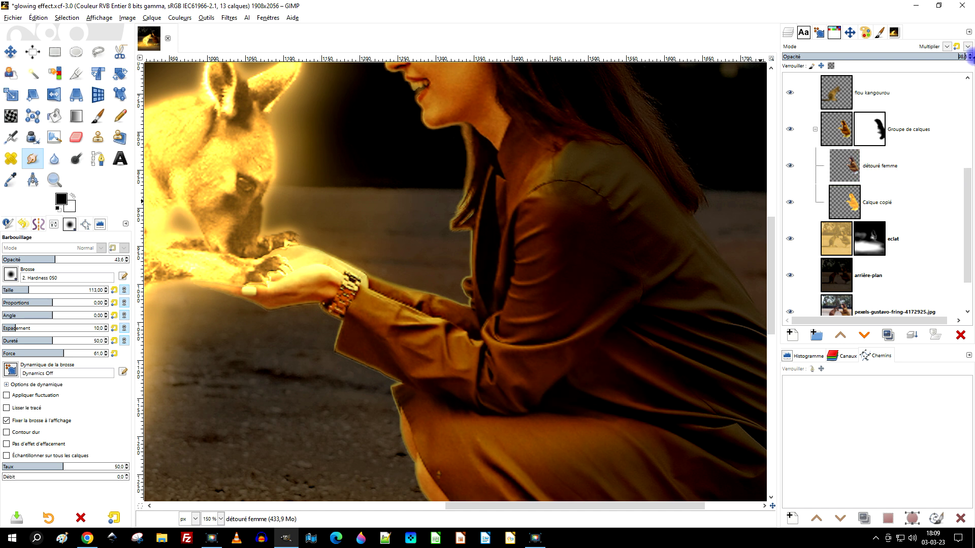
scroll(498, 145, "down", 1)
scroll(566, 192, "down", 2)
scroll(566, 192, "down", 1)
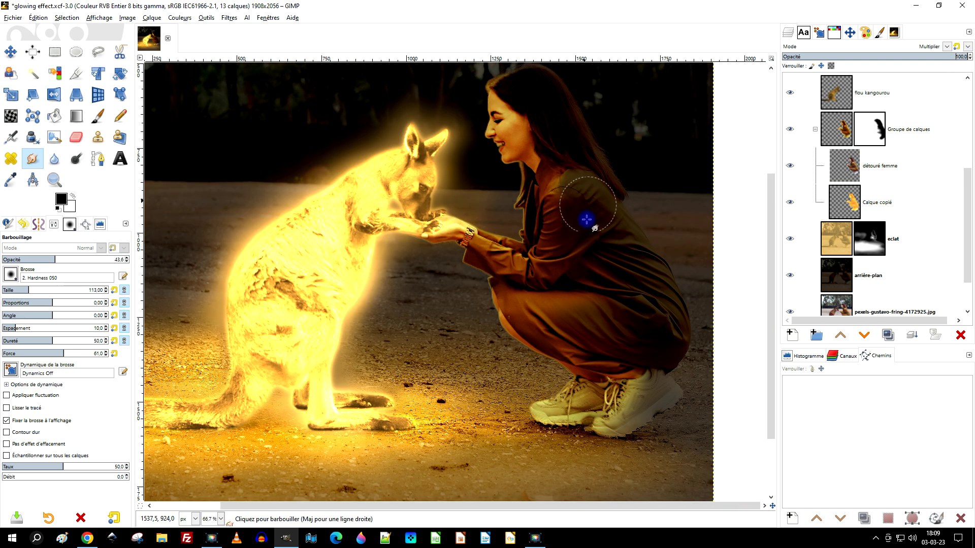
scroll(570, 219, "up", 2)
scroll(589, 277, "up", 1)
scroll(614, 243, "up", 2)
scroll(604, 213, "up", 1)
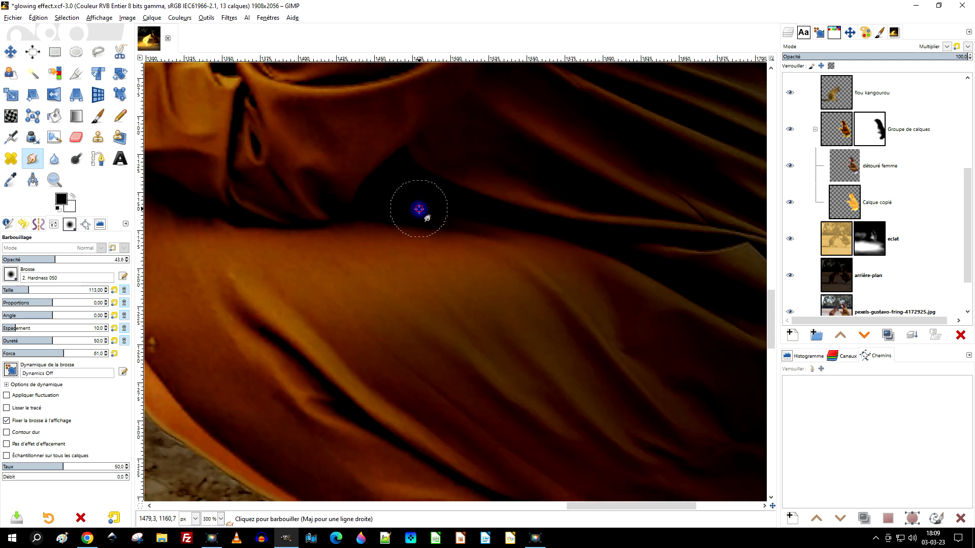
scroll(634, 218, "down", 4)
scroll(632, 209, "up", 3)
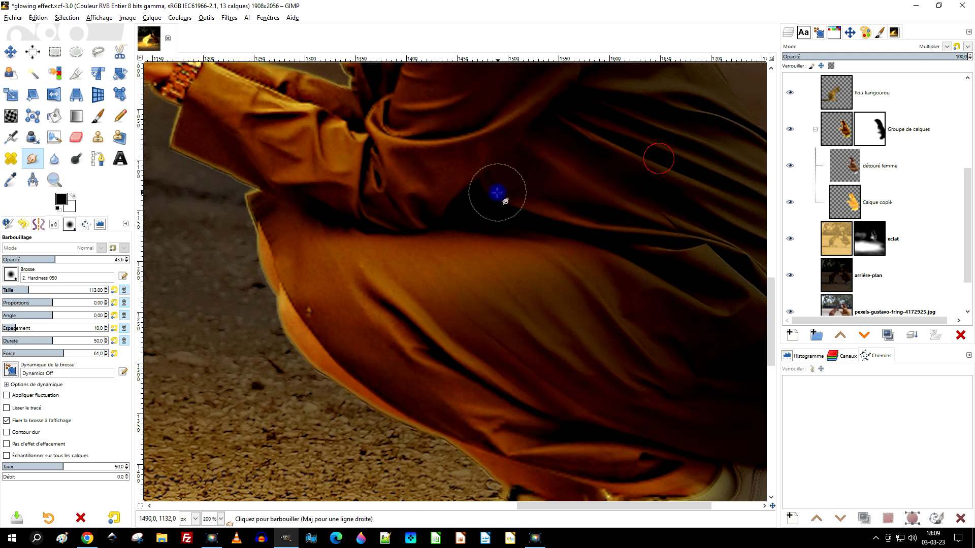
key("ctrl+z")
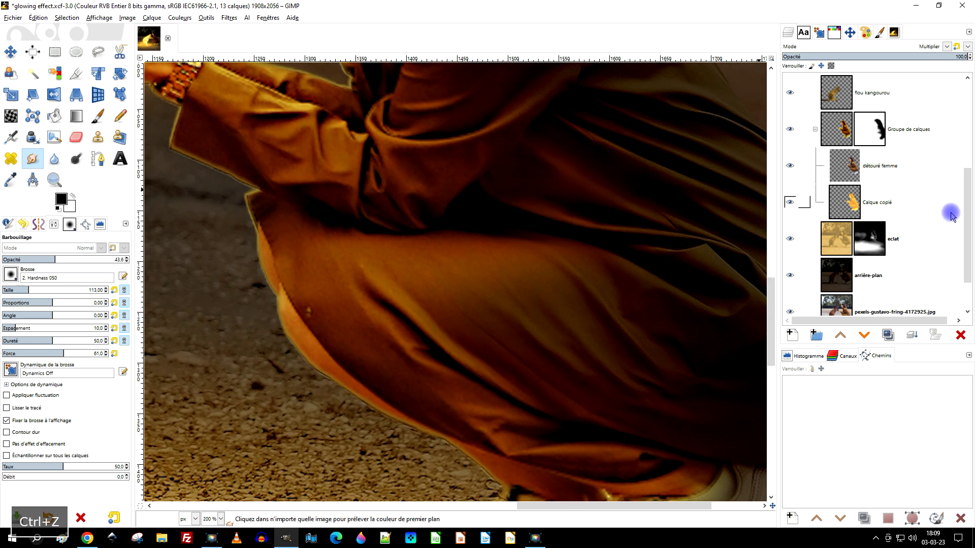
Step: On the Groupe de calques layer, smudge the jacket shoulder's hard edge down and left
left_click(870, 130)
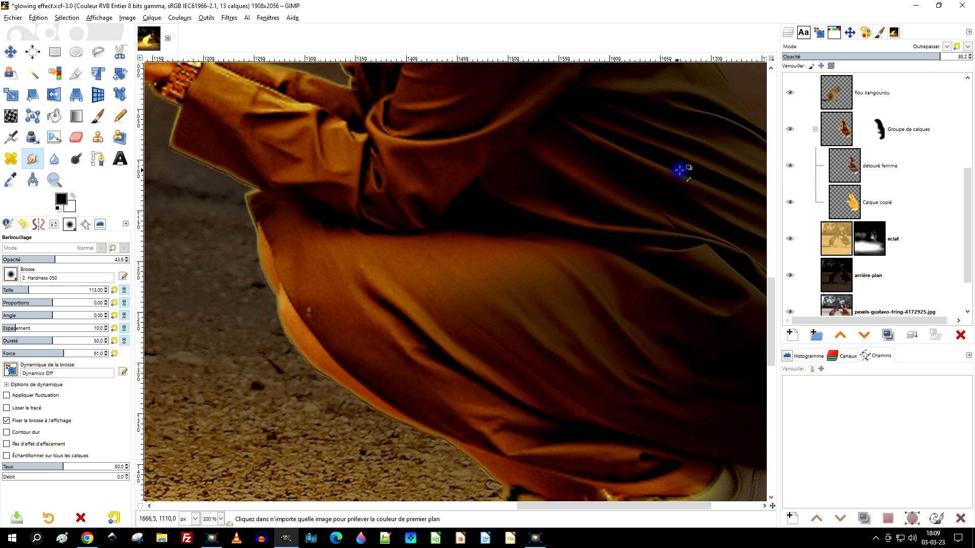
scroll(618, 252, "down", 2)
scroll(586, 261, "up", 1)
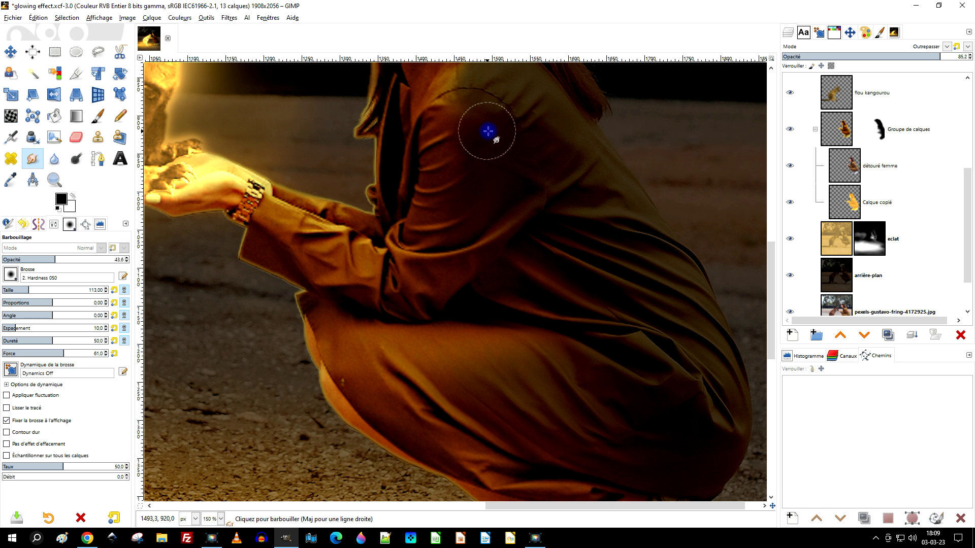
left_click_drag(482, 104, 447, 136)
left_click_drag(487, 94, 434, 149)
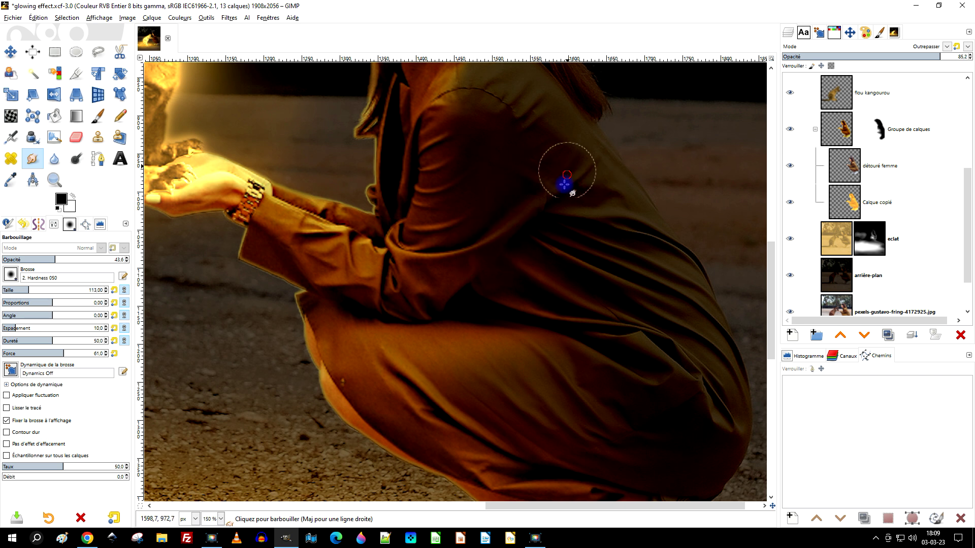
Step: Smudge the shoulder seam and down the arm, with Smudge strength lowered to 32
scroll(528, 204, "down", 1)
scroll(561, 294, "up", 1)
scroll(534, 270, "up", 1)
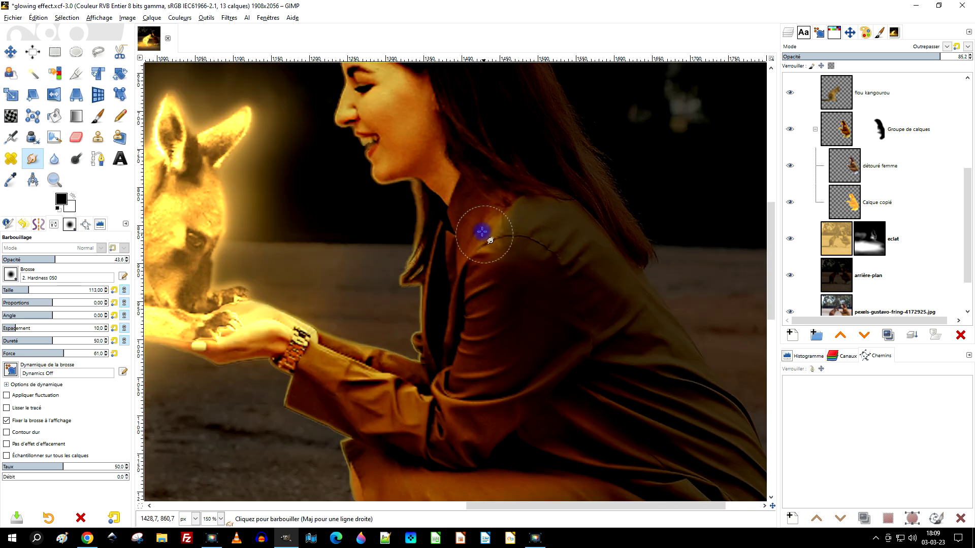
left_click_drag(517, 302, 497, 300)
left_click_drag(489, 265, 490, 387)
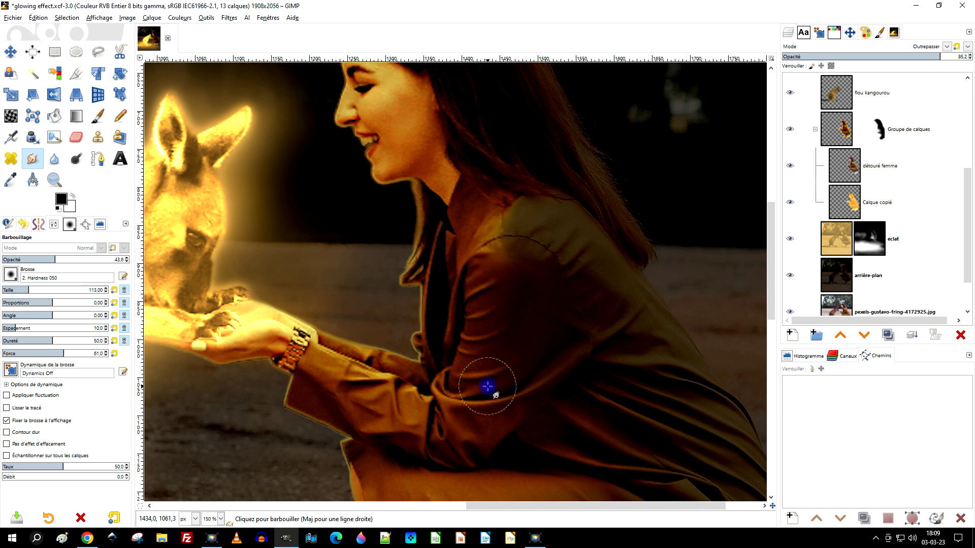
left_click(40, 260)
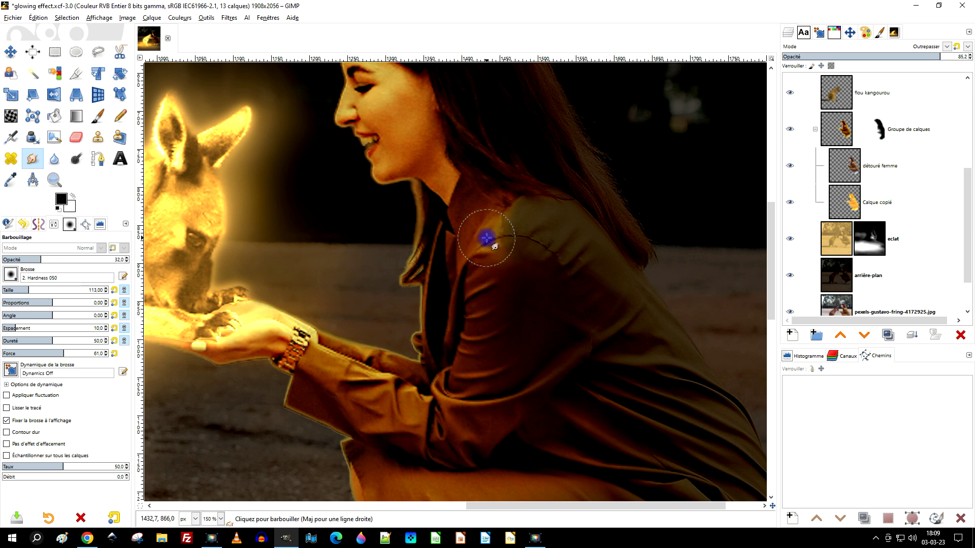
mouse_move(479, 216)
left_mouse_down()
mouse_move(566, 233)
mouse_move(514, 205)
mouse_move(496, 239)
mouse_move(466, 233)
left_mouse_up()
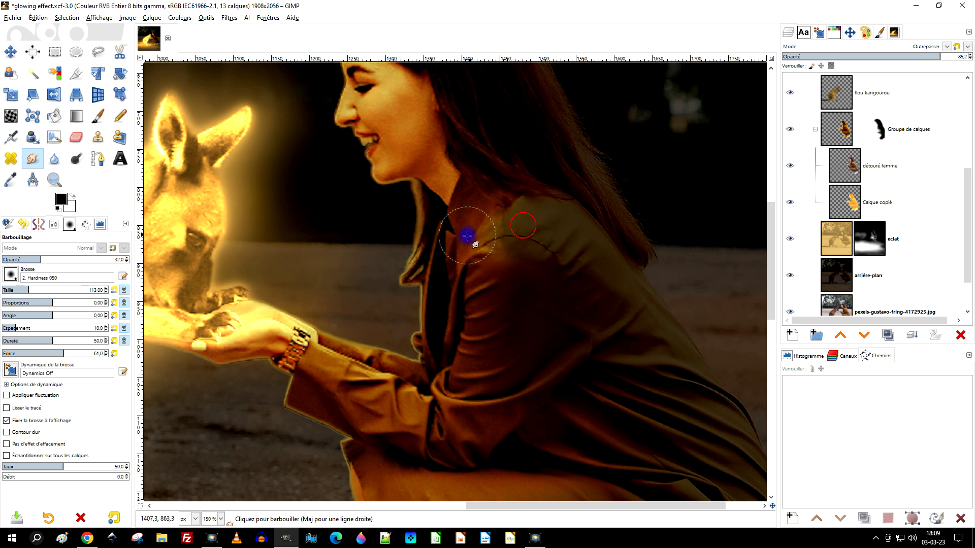
Step: Adjust the détouré femme layer opacity and reduce the Calque copié layer opacity
left_click(868, 178)
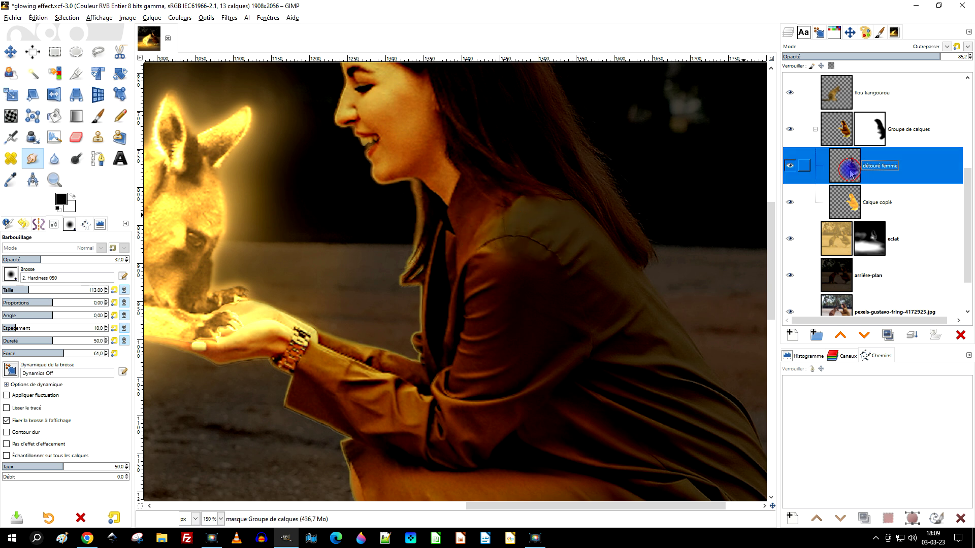
left_click(921, 57)
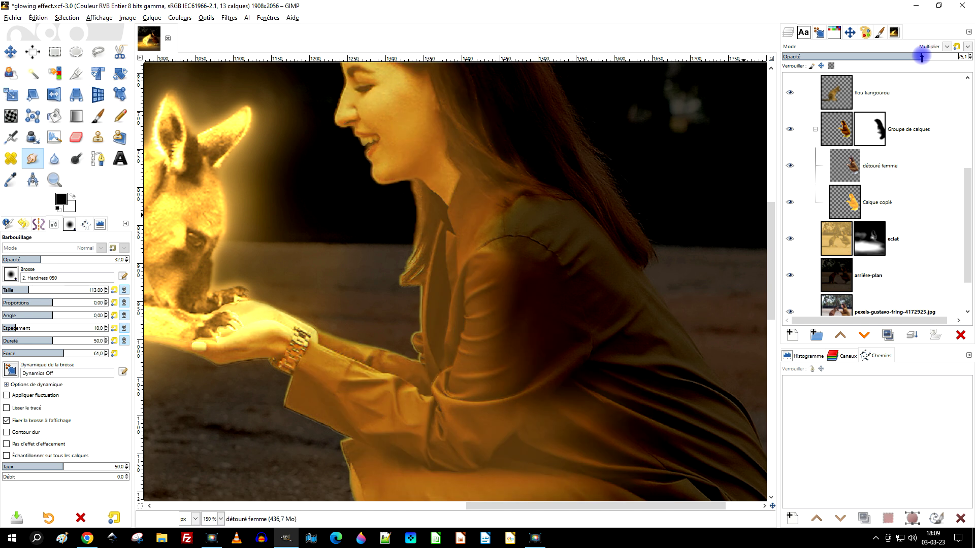
type("100")
key("Return")
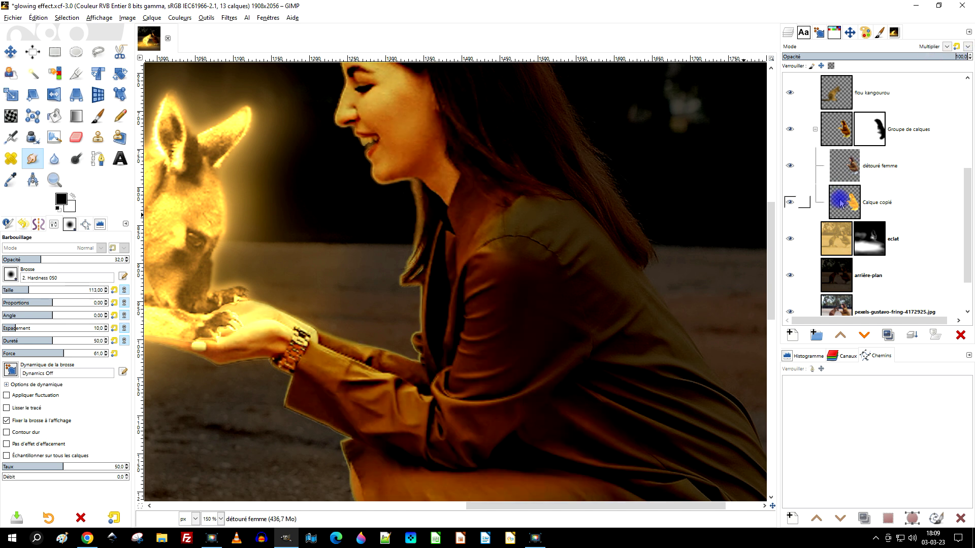
left_click(841, 203)
left_click(938, 56)
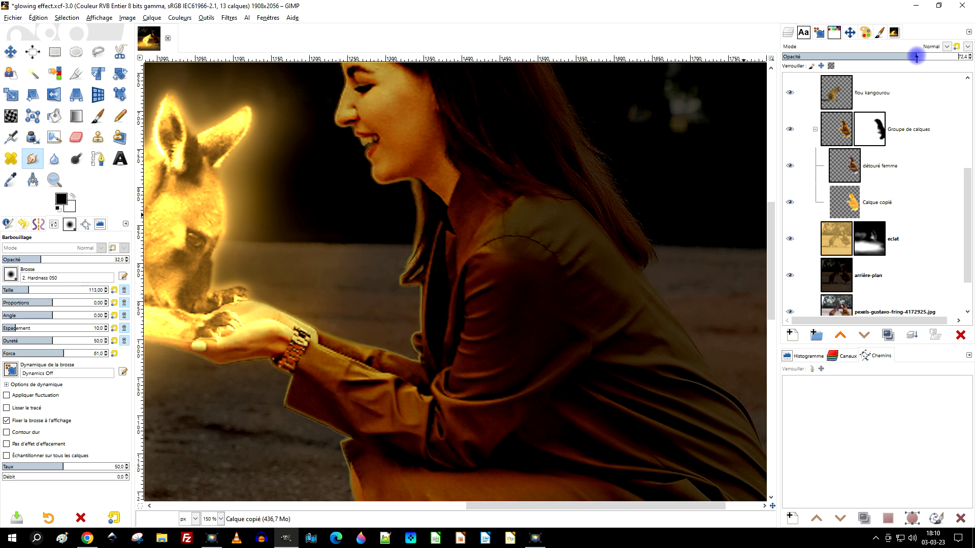
scroll(583, 308, "down", 3, "ctrl")
scroll(589, 355, "up", 3, "ctrl")
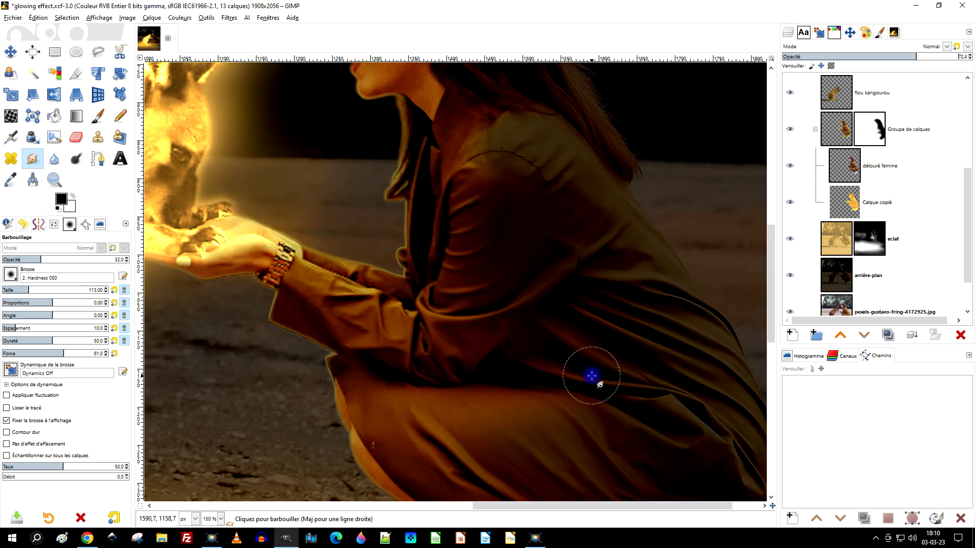
scroll(592, 355, "down", 5)
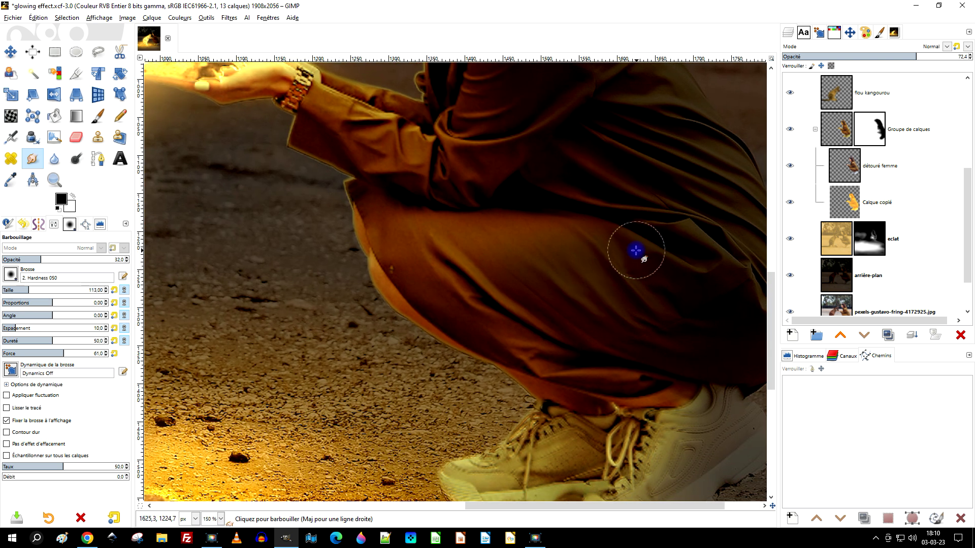
Step: On the layer group, smudge the jacket folds and coat fabric toward the left
left_click(870, 129)
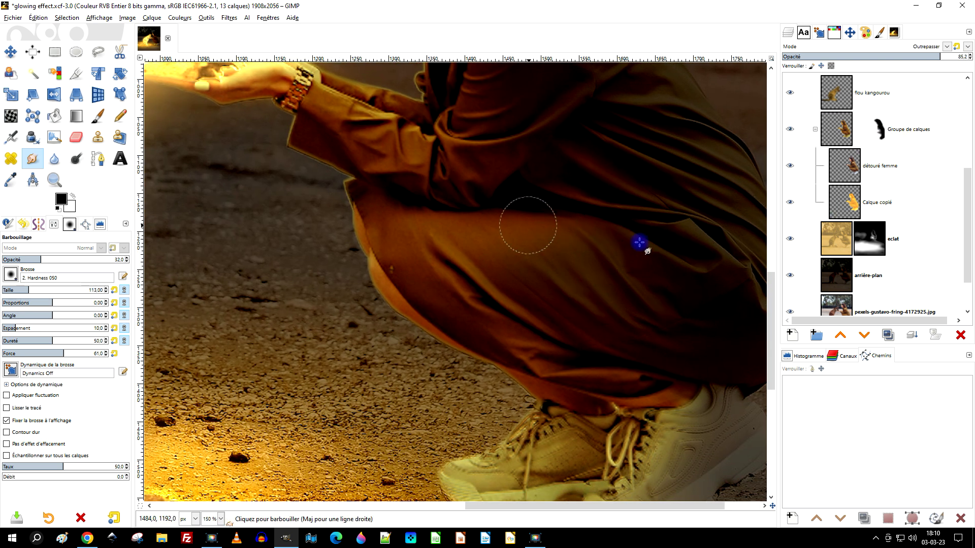
left_click_drag(662, 198, 649, 205)
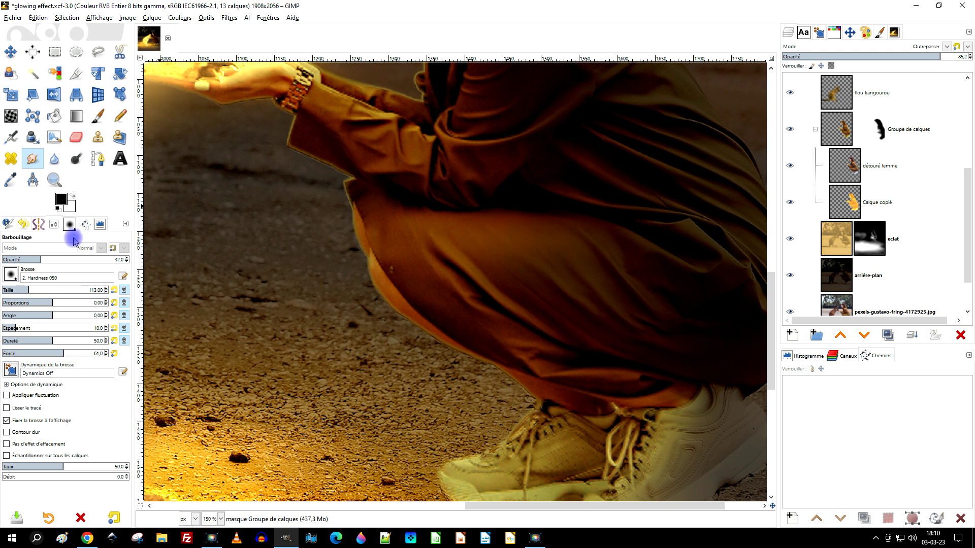
left_click_drag(602, 225, 565, 211)
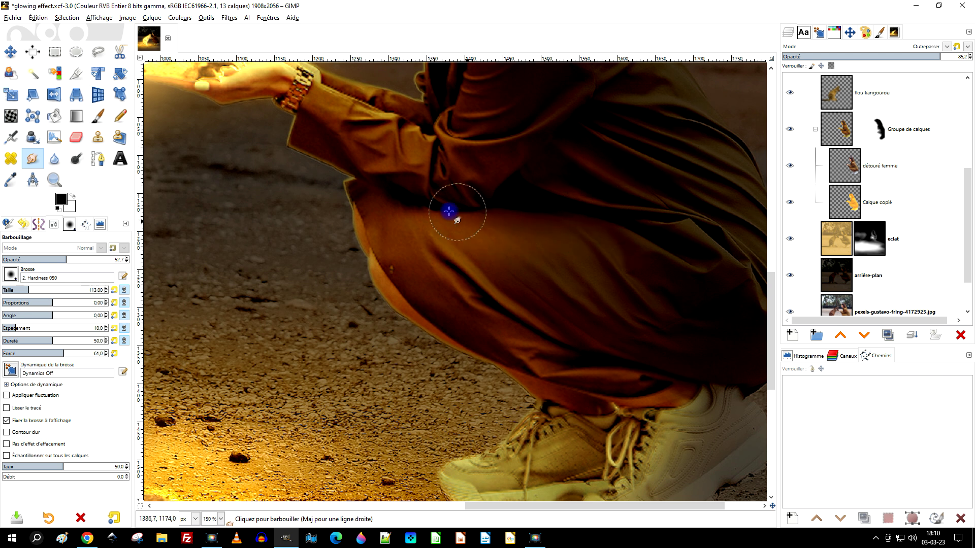
scroll(628, 219, "up", 1)
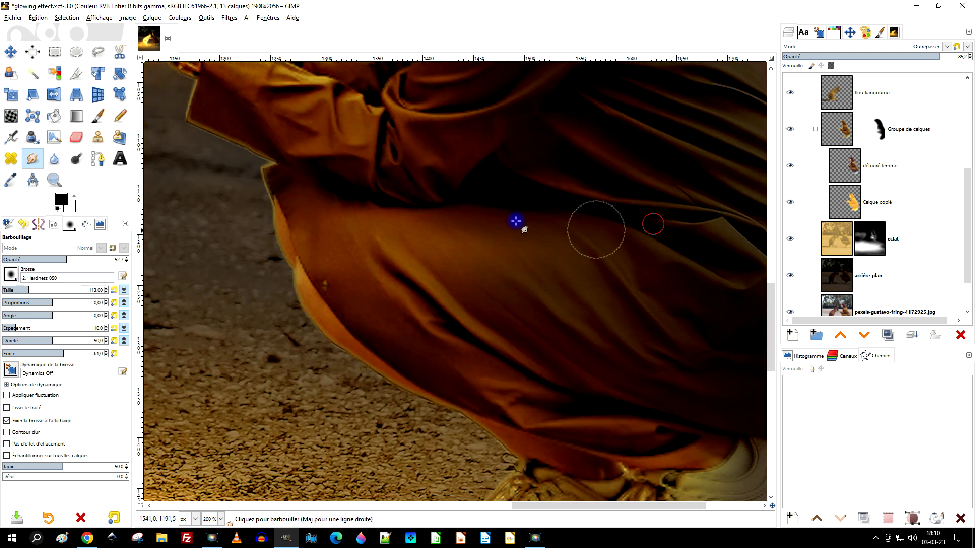
left_click(883, 133)
scroll(584, 235, "right", 2)
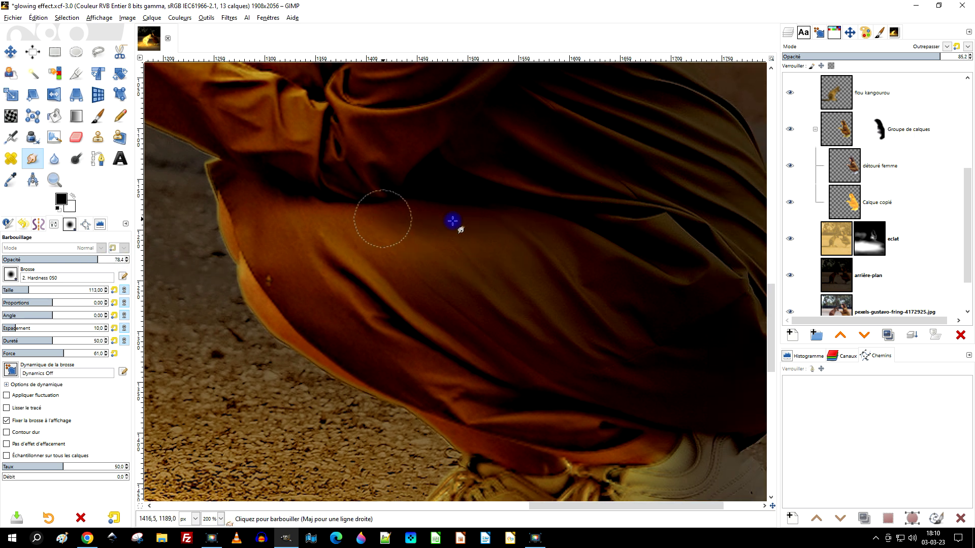
left_click_drag(354, 208, 347, 209)
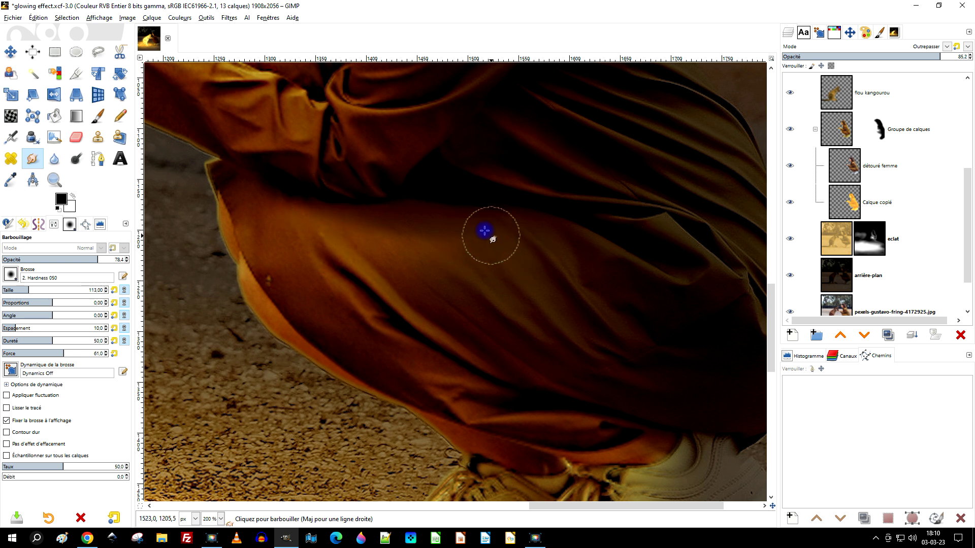
Step: Smudge the upper arm, shoulder line, seam and collar at 25.7 strength
scroll(559, 276, "down", 3)
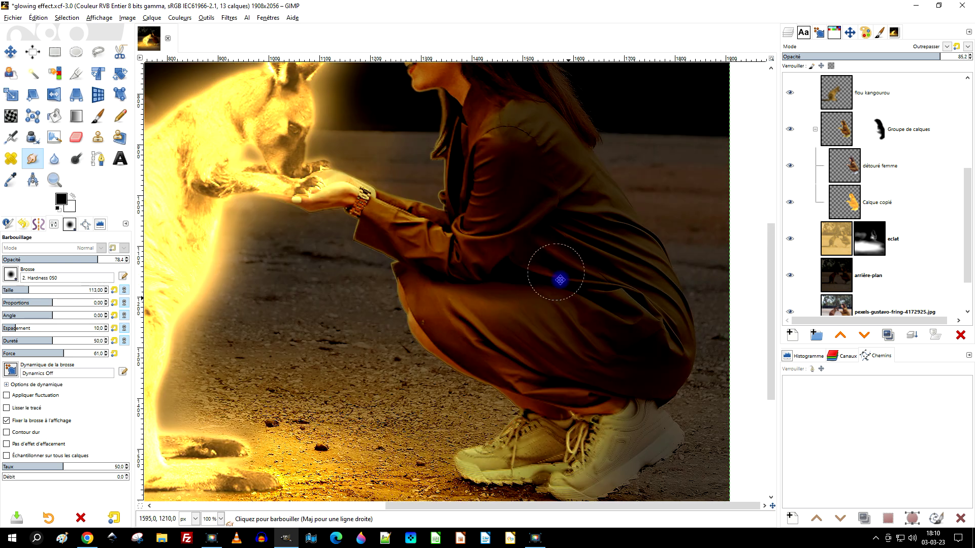
scroll(642, 305, "up", 2)
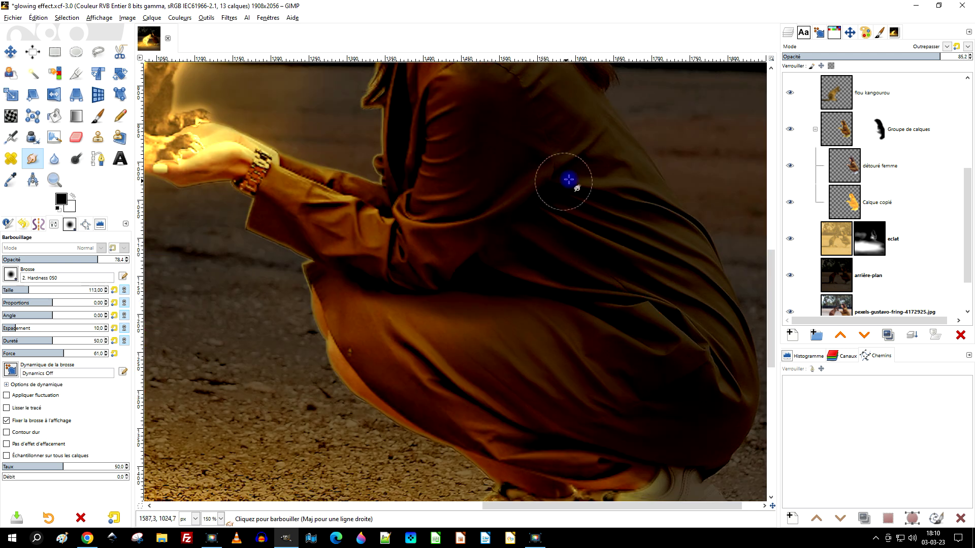
left_click_drag(423, 272, 503, 216)
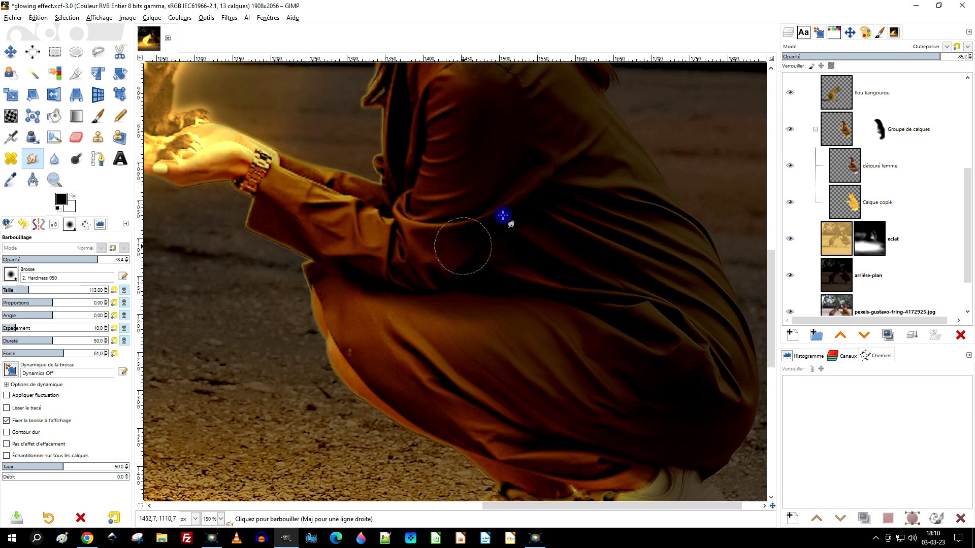
scroll(548, 222, "left", 3)
scroll(615, 270, "up", 3)
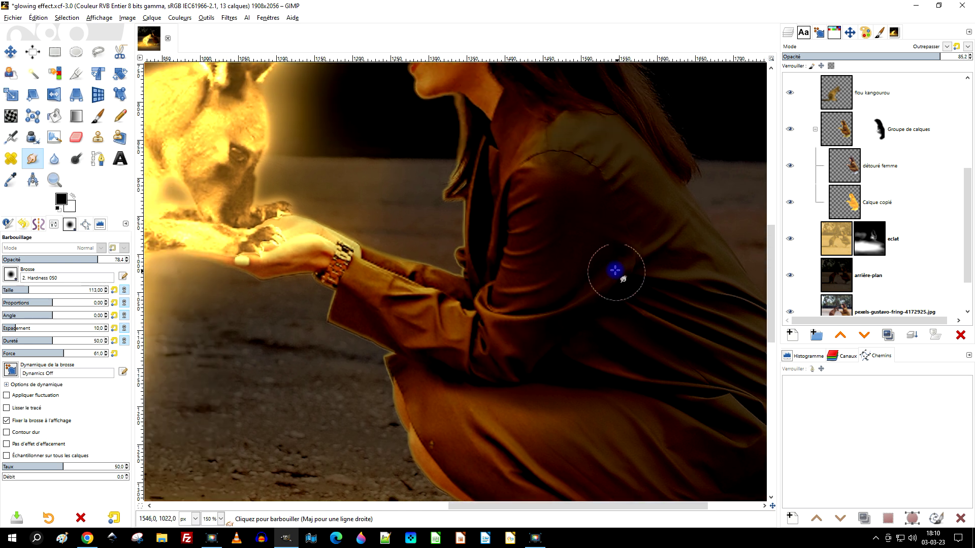
left_click_drag(589, 173, 570, 162)
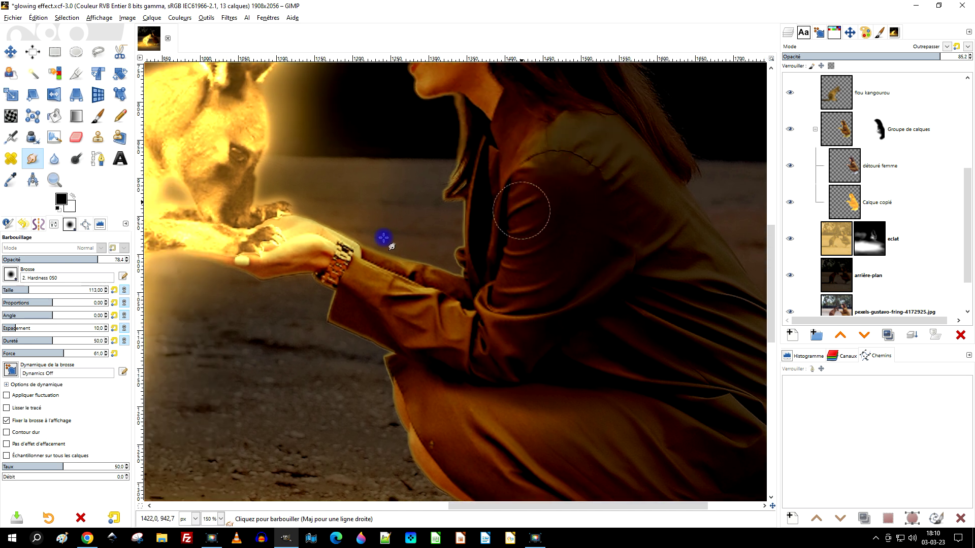
left_click_drag(44, 259, 33, 259)
mouse_move(532, 166)
left_mouse_down()
mouse_move(583, 146)
mouse_move(519, 172)
left_mouse_up()
left_click_drag(513, 128, 529, 264)
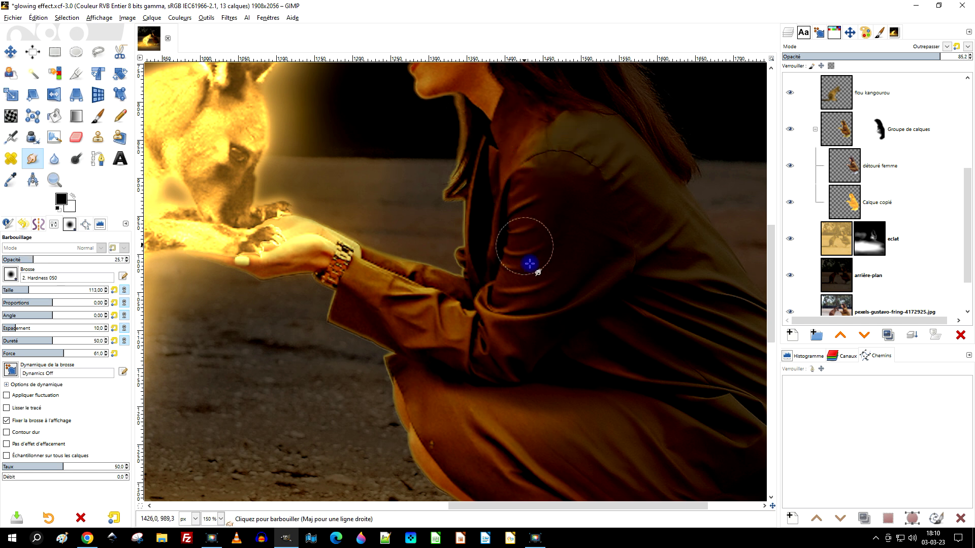
scroll(578, 137, "down", 2)
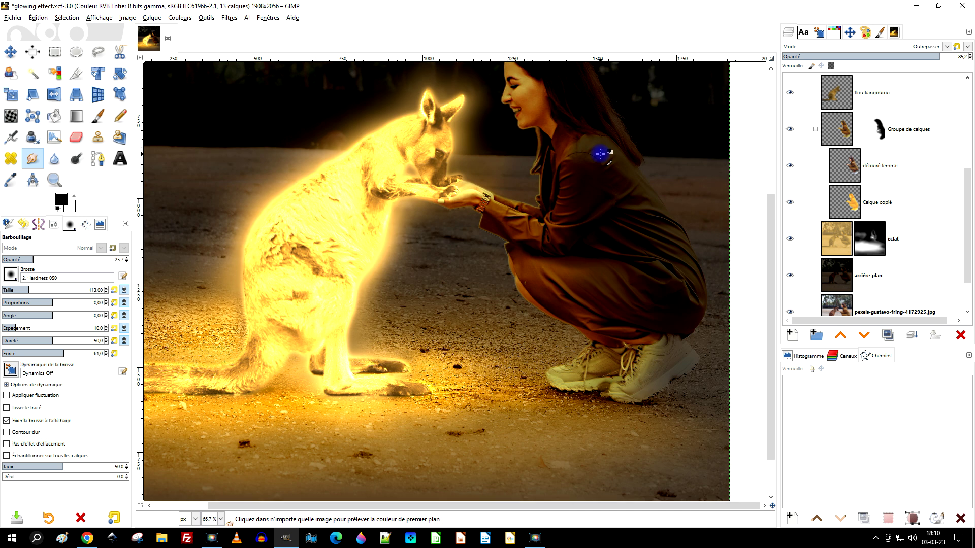
scroll(608, 244, "up", 1)
Step: Lower the Calque copié layer opacity to about 60.9
left_click(845, 166)
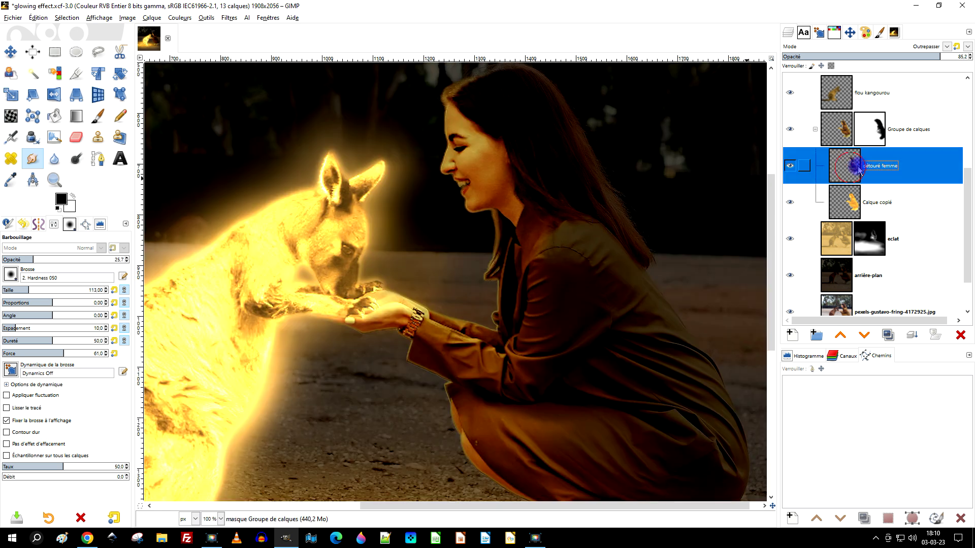
left_click(856, 208)
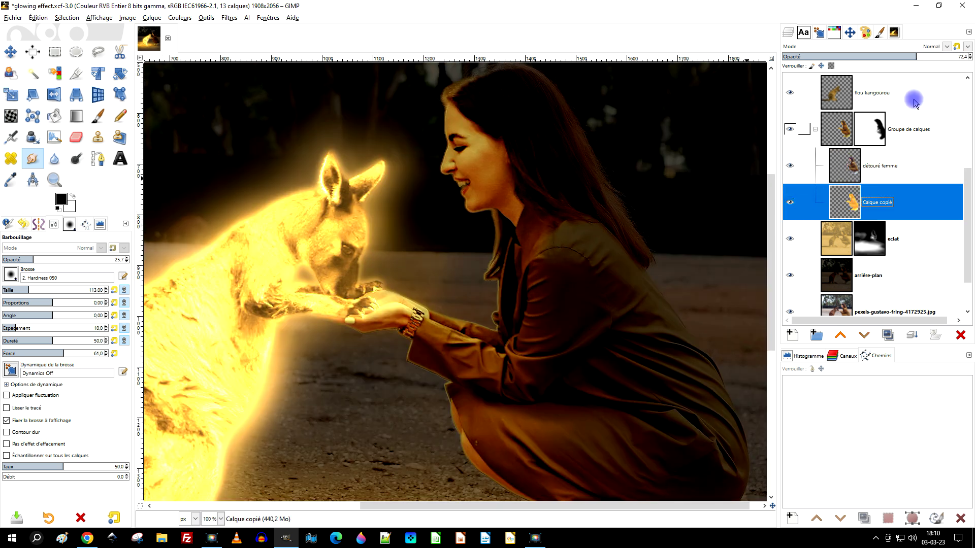
left_click(895, 56)
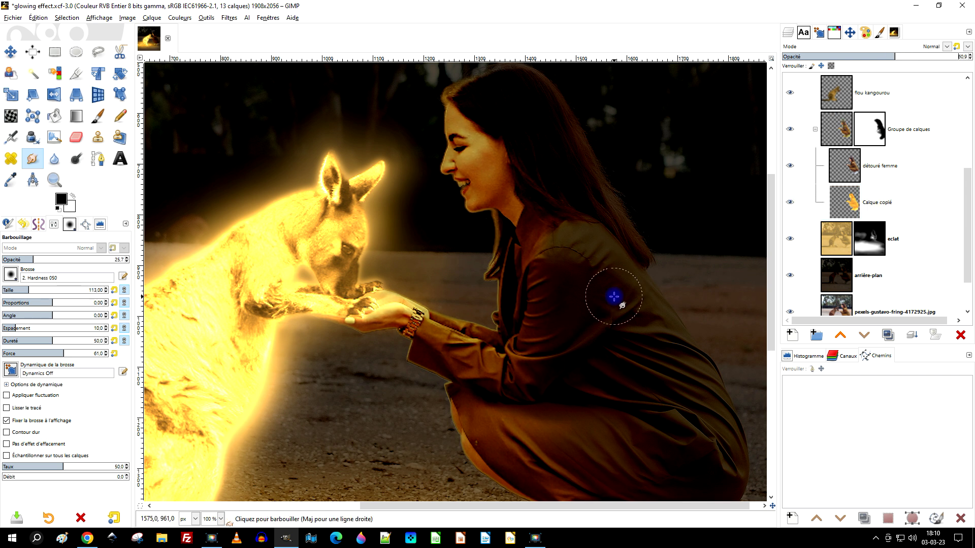
scroll(642, 348, "down", 2)
scroll(475, 298, "up", 1)
scroll(540, 303, "up", 1)
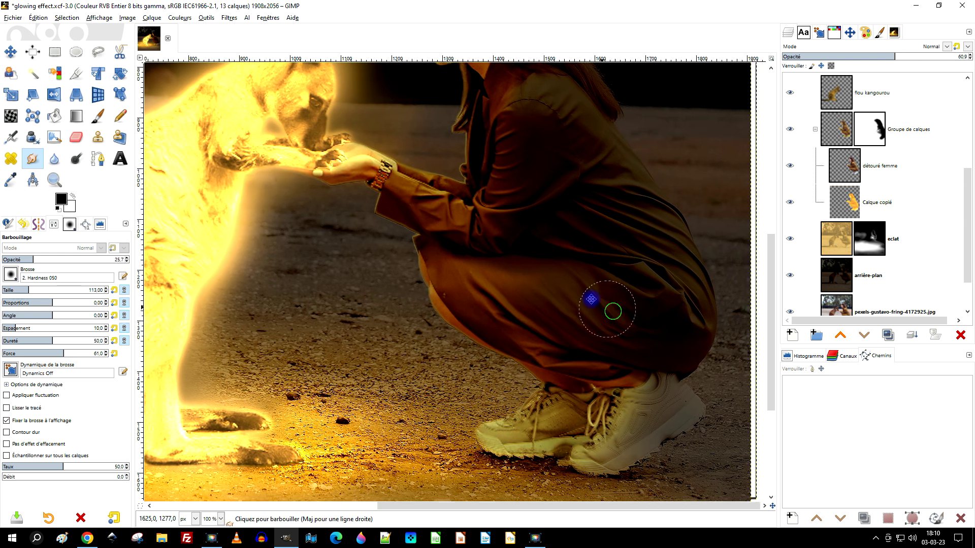
scroll(584, 305, "up", 3)
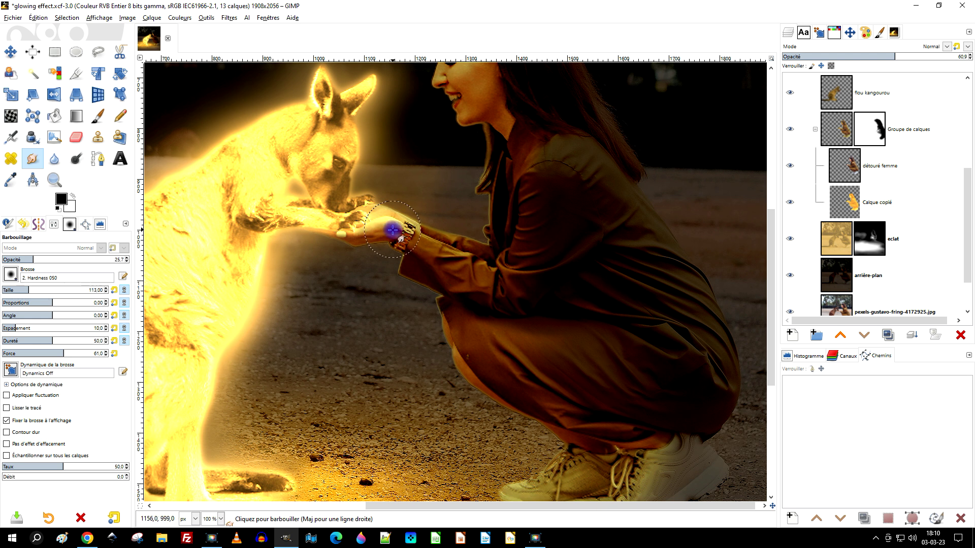
scroll(371, 242, "up", 4)
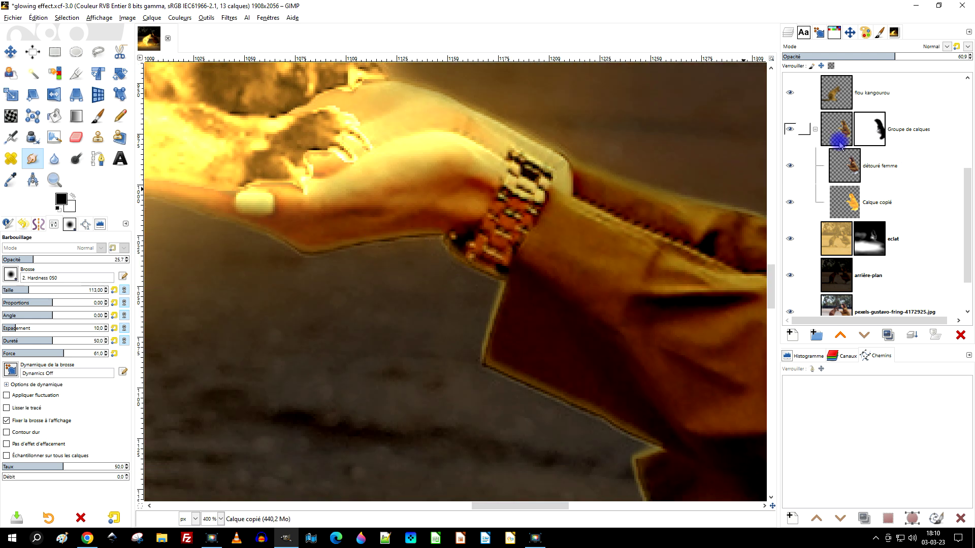
Step: Toggle visibility of détouré femme, Calque copié and eclat layers to compare the result
left_click(789, 166)
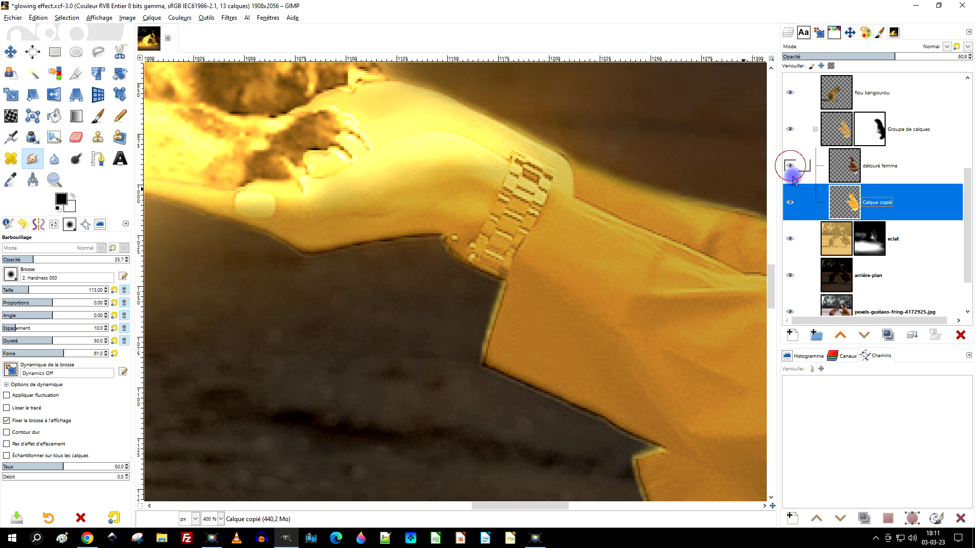
left_click(790, 204)
left_click(790, 203)
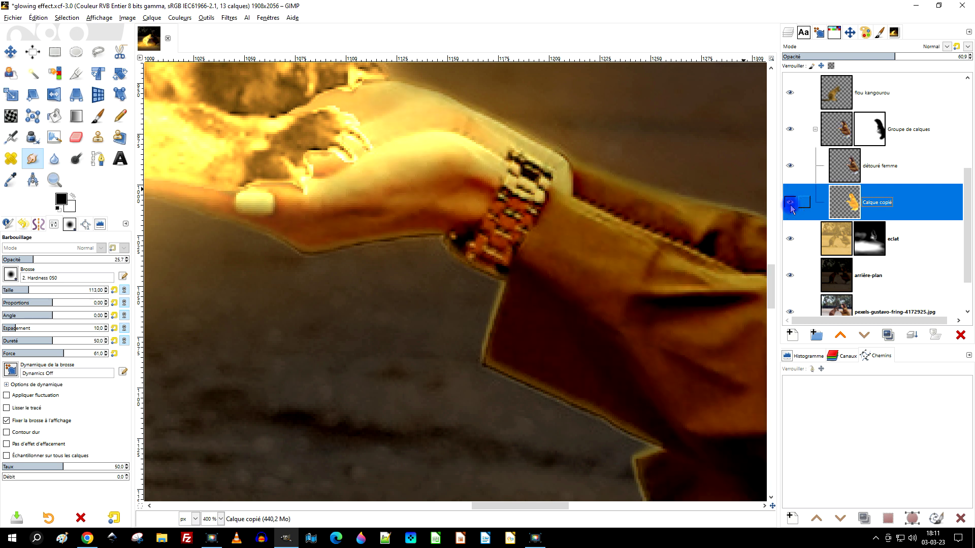
scroll(888, 217, "down", 2)
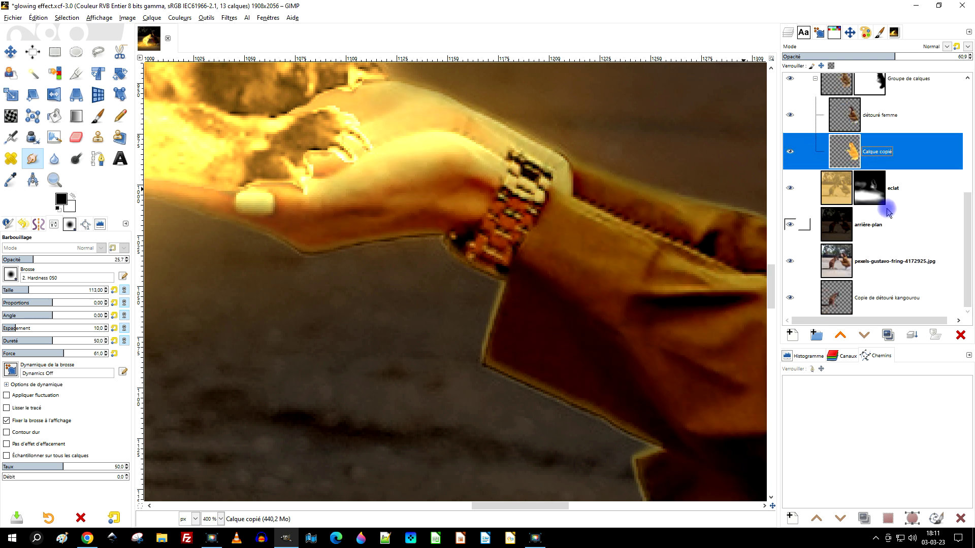
left_click(790, 188)
left_click(790, 188)
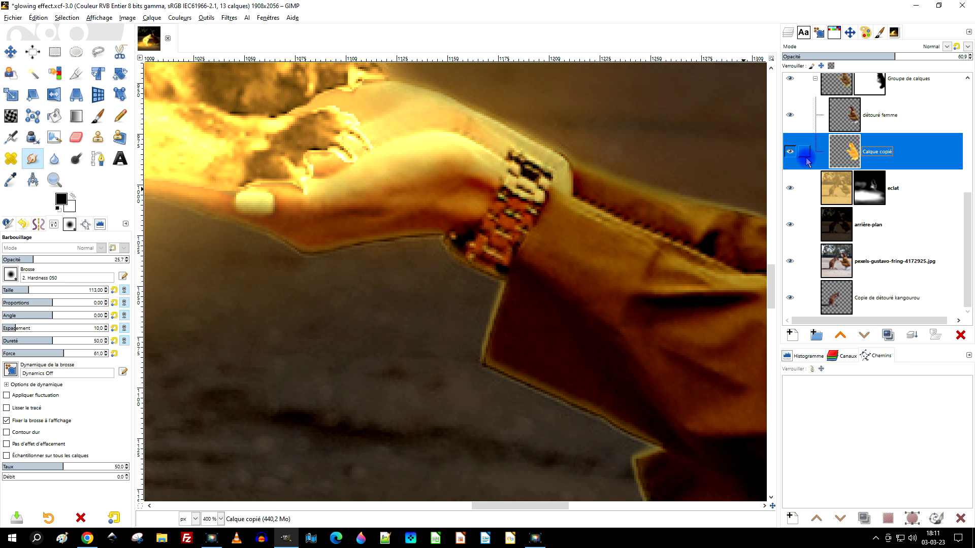
left_click(790, 152)
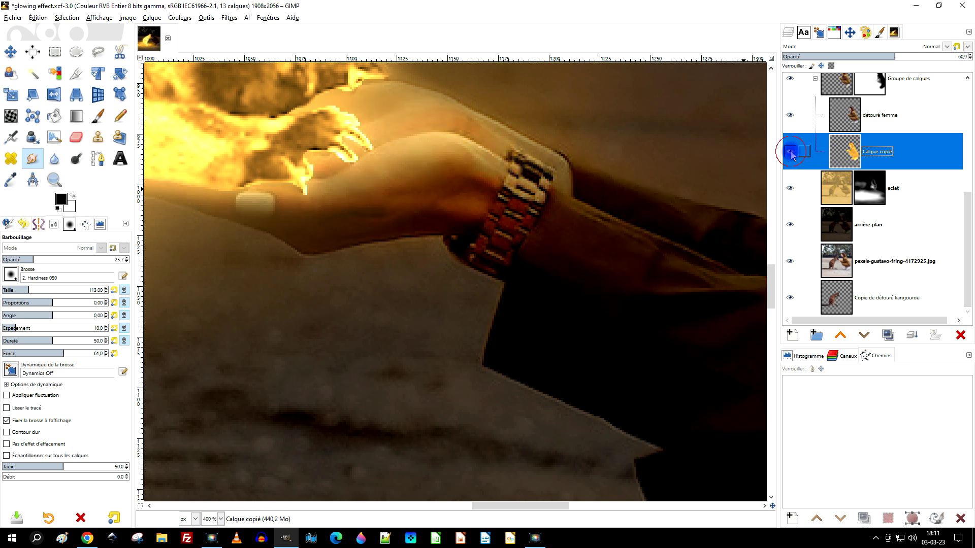
left_click(789, 152)
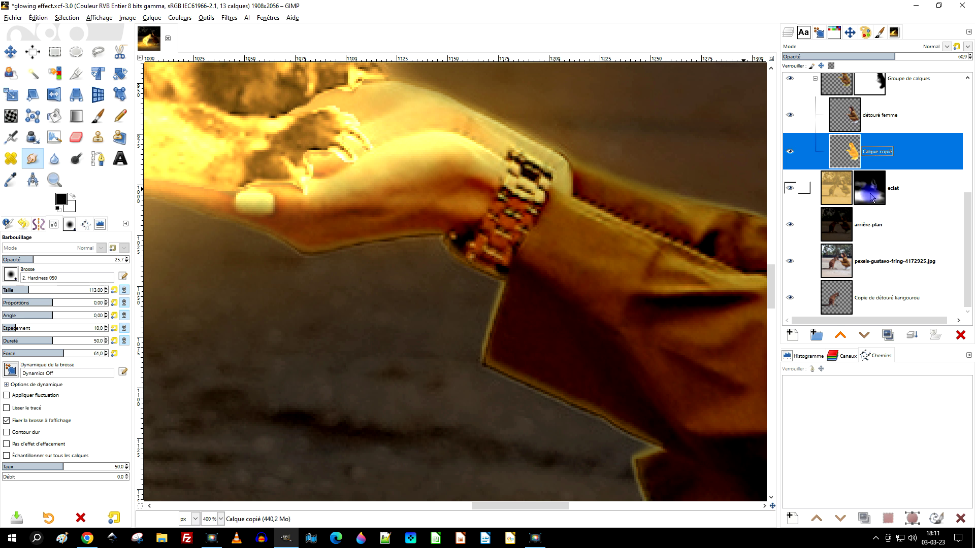
left_click(790, 188)
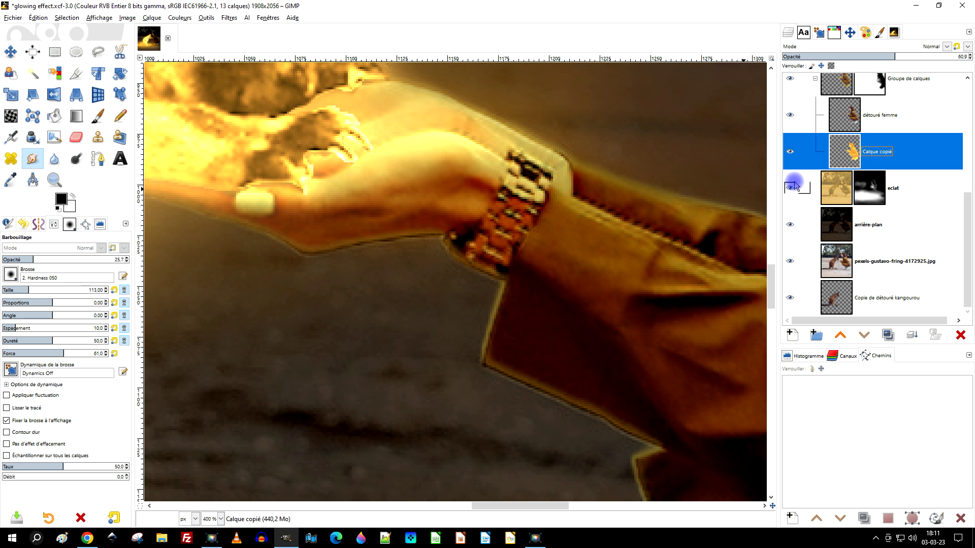
Step: Set up the Paintbrush on the layer group's mask, undoing a test stroke along the hand
left_click(868, 193)
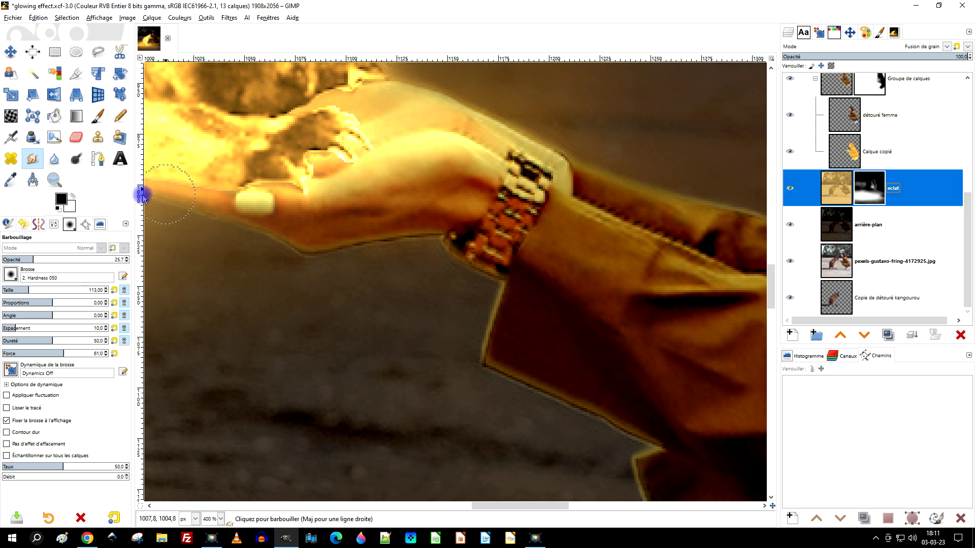
left_click(98, 116)
scroll(304, 217, "up", 1, "ctrl")
scroll(315, 244, "up", 2, "ctrl")
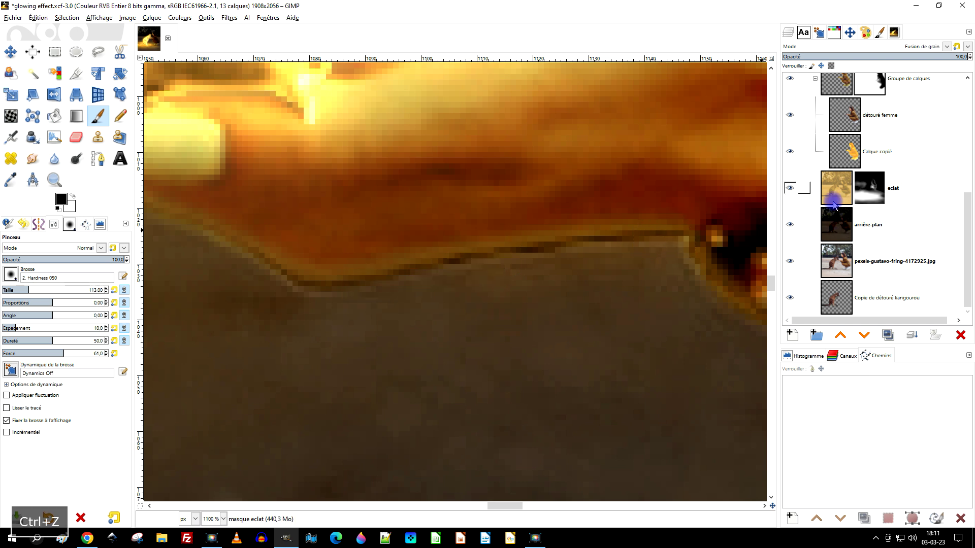
scroll(868, 162, "up", 2)
left_click(868, 161)
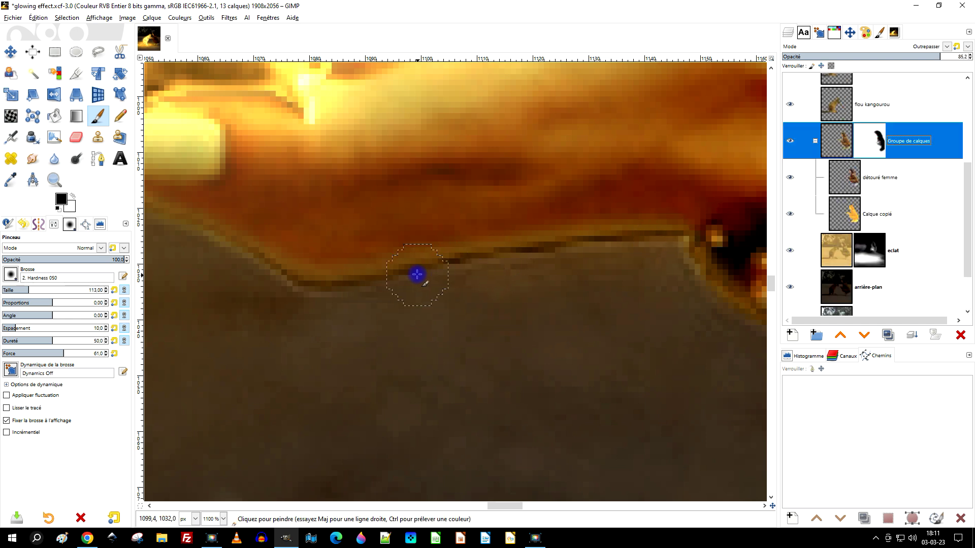
left_click_drag(418, 274, 459, 266)
key("ctrl+z")
left_click(863, 144)
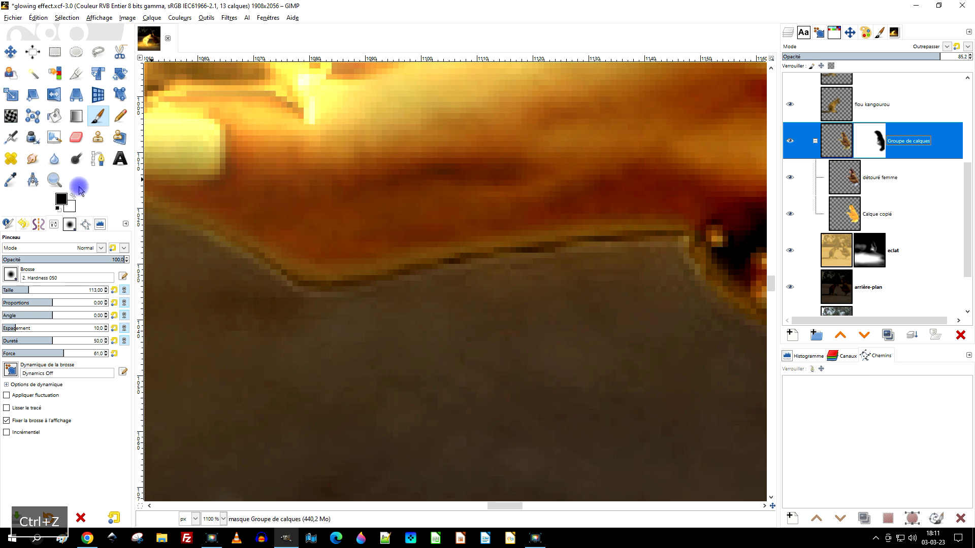
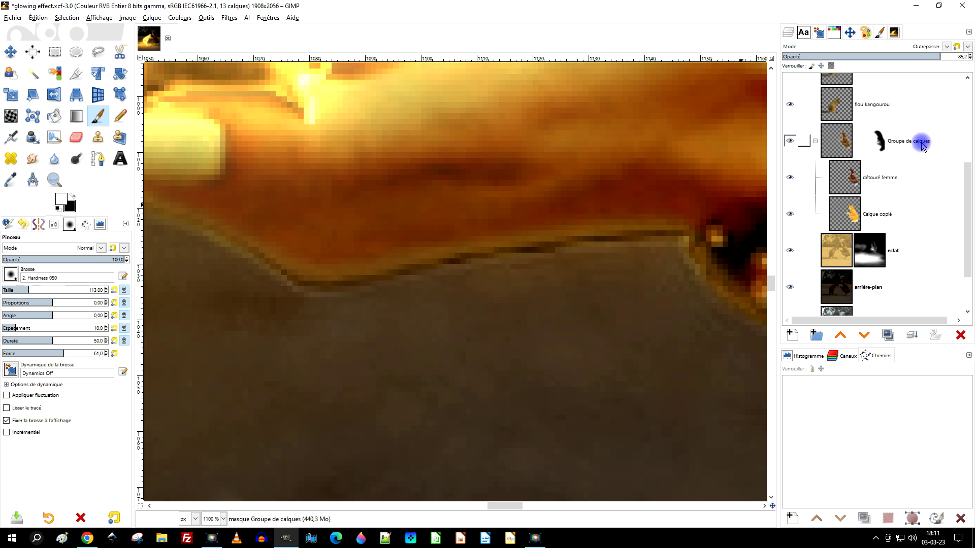
Step: Select the arrière-plan layer and toggle its visibility off and on to compare
scroll(898, 164, "down", 2)
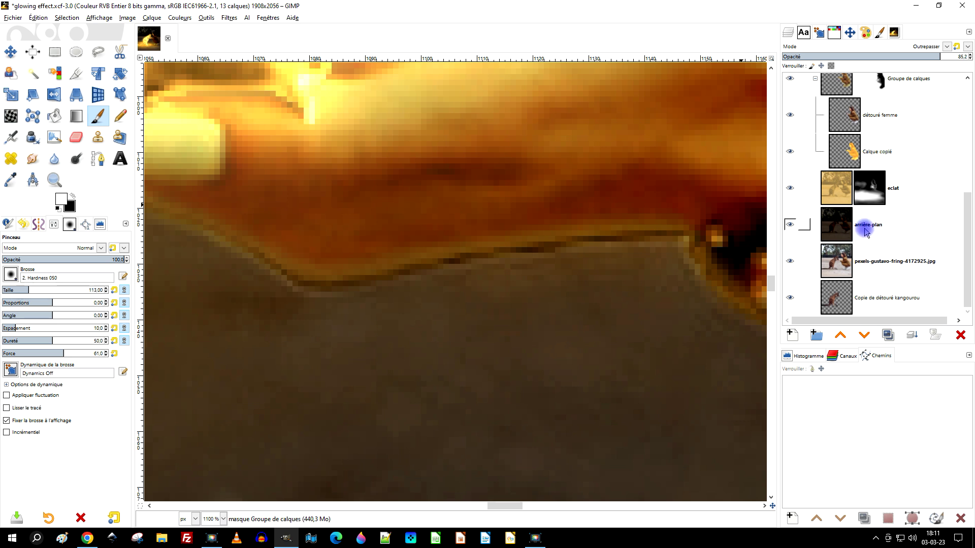
left_click(838, 226)
left_click(790, 225)
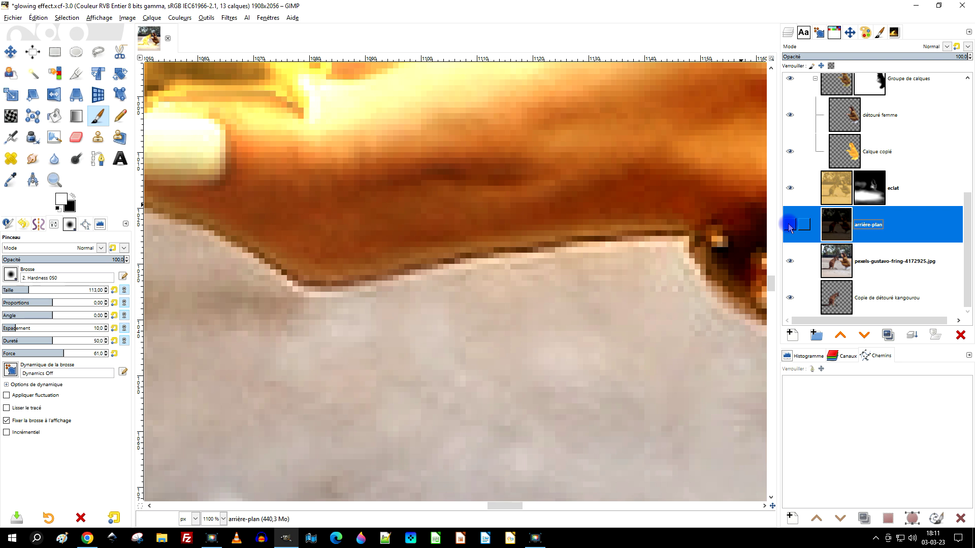
left_click(789, 225)
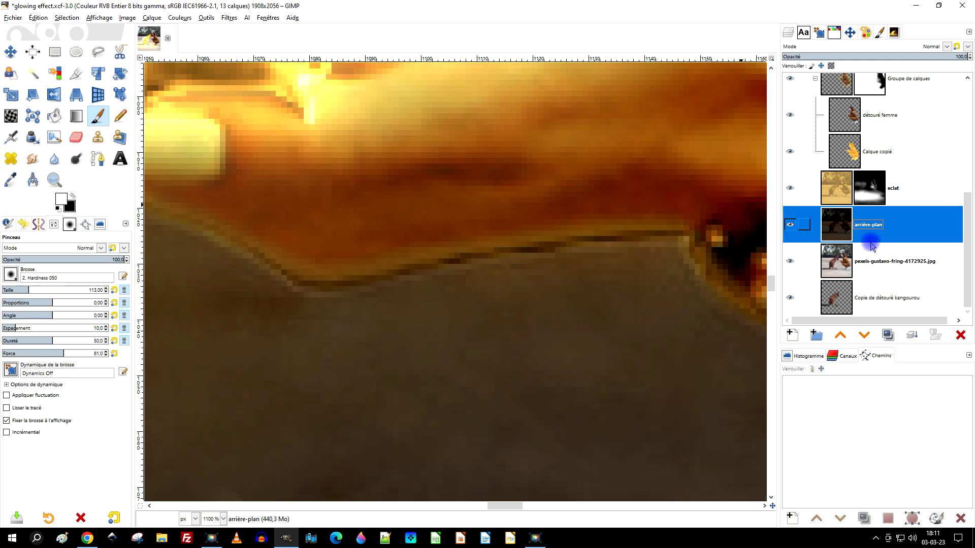
Step: Add a White (full opacity) layer mask to arrière-plan, testing and undoing one stroke
right_click(841, 228)
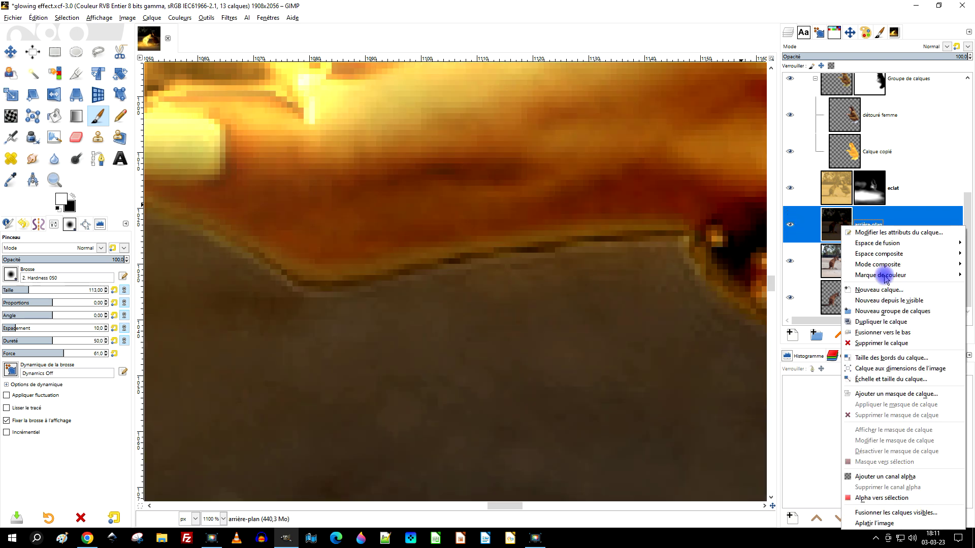
left_click(890, 395)
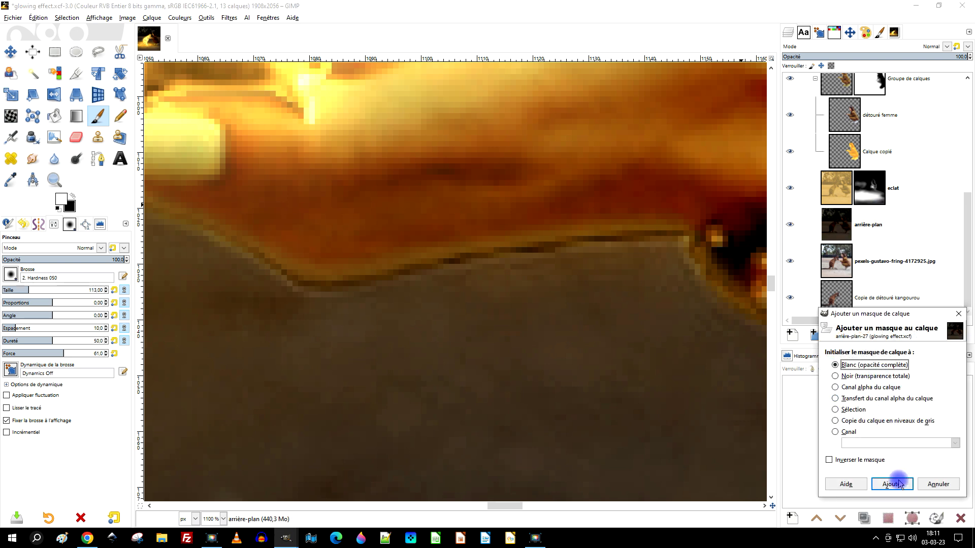
left_click(899, 486)
left_click(73, 195)
left_click_drag(393, 288, 418, 279)
key("ctrl+z")
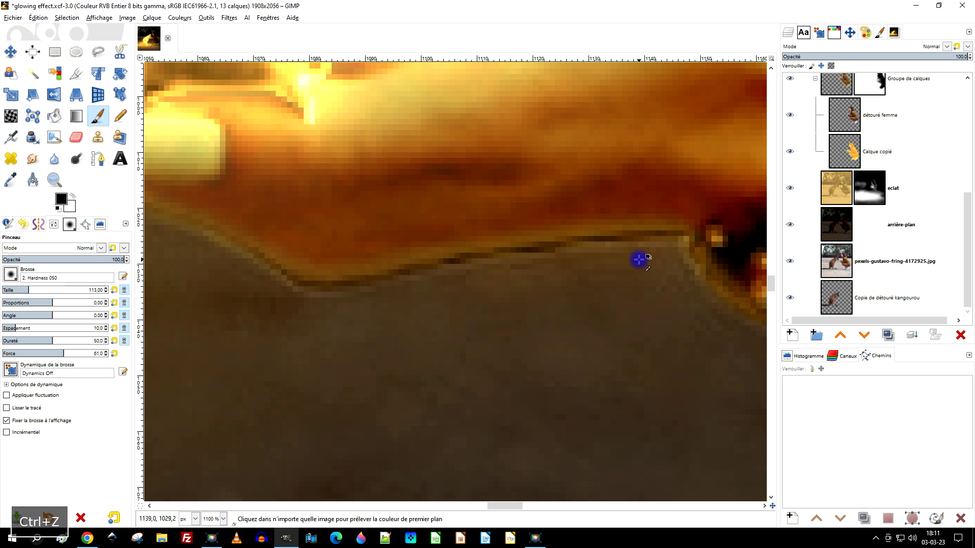
scroll(483, 257, "down", 4)
scroll(482, 257, "down", 1)
scroll(487, 249, "up", 2)
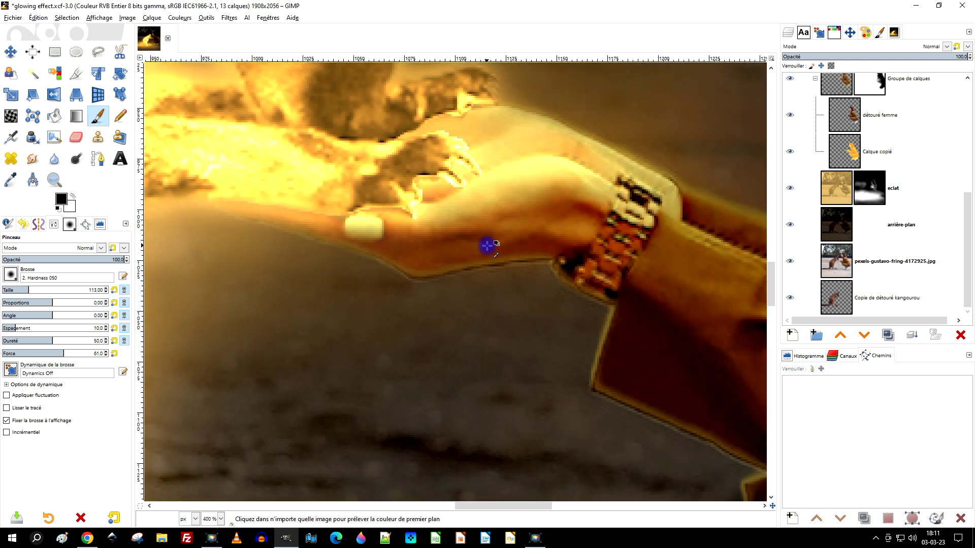
scroll(487, 248, "up", 1)
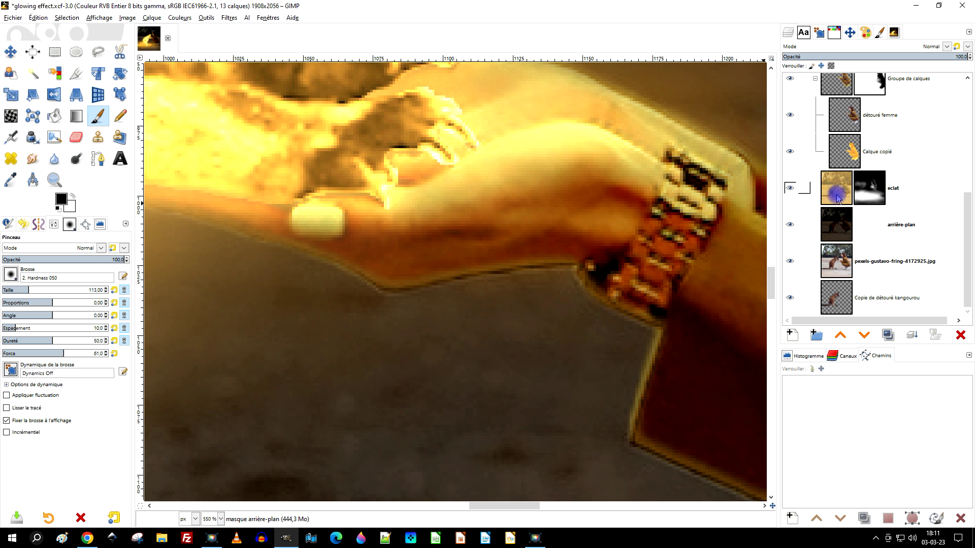
Step: On Calque copié, set the Eraser to full opacity and try undone strokes along the hand
left_click(850, 152)
key("shift+e")
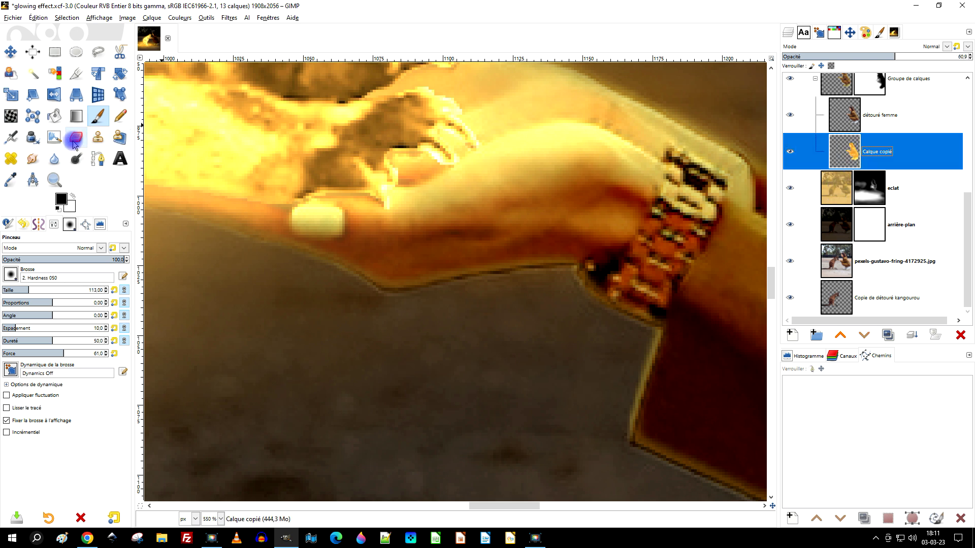
scroll(439, 287, "up", 2)
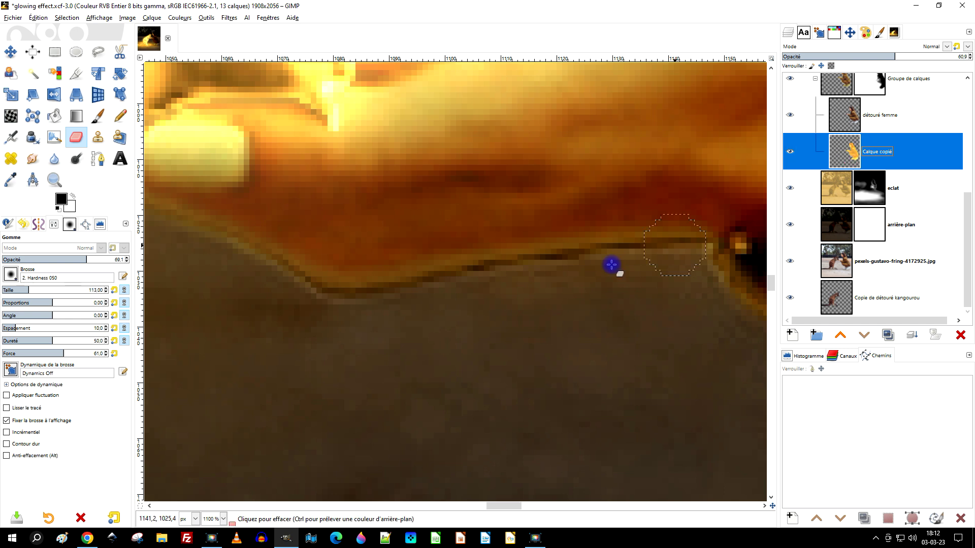
left_click_drag(479, 288, 500, 283)
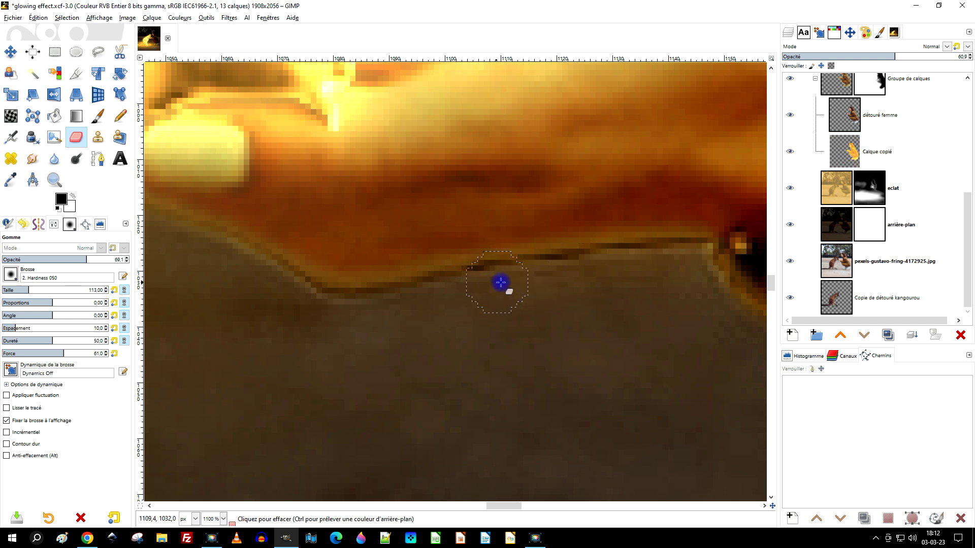
key("ctrl+z")
left_click(96, 260)
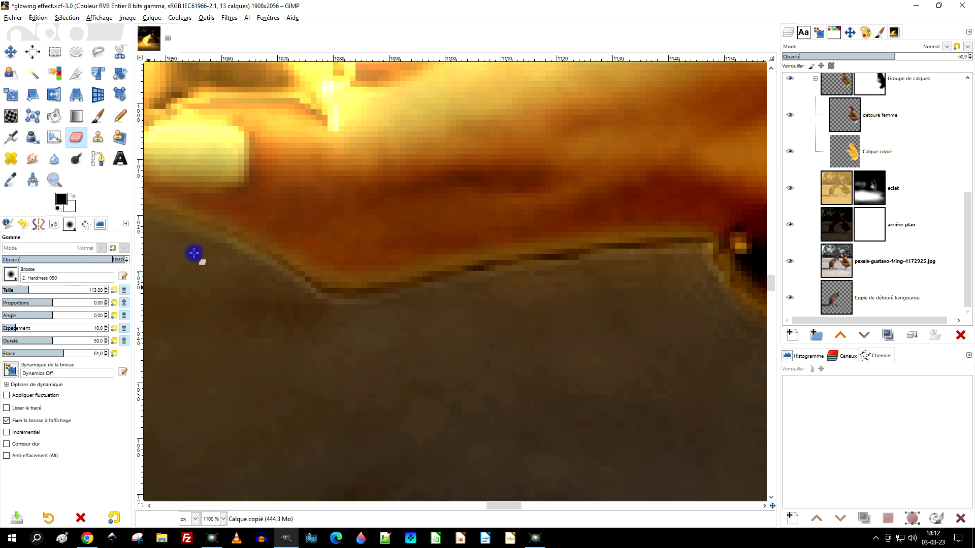
key("Return")
left_click_drag(468, 288, 504, 280)
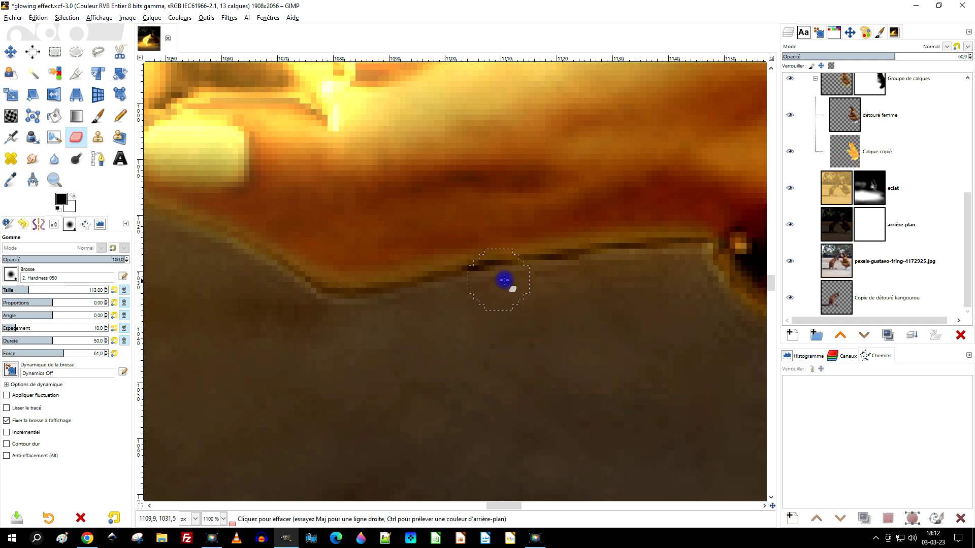
key("ctrl+z")
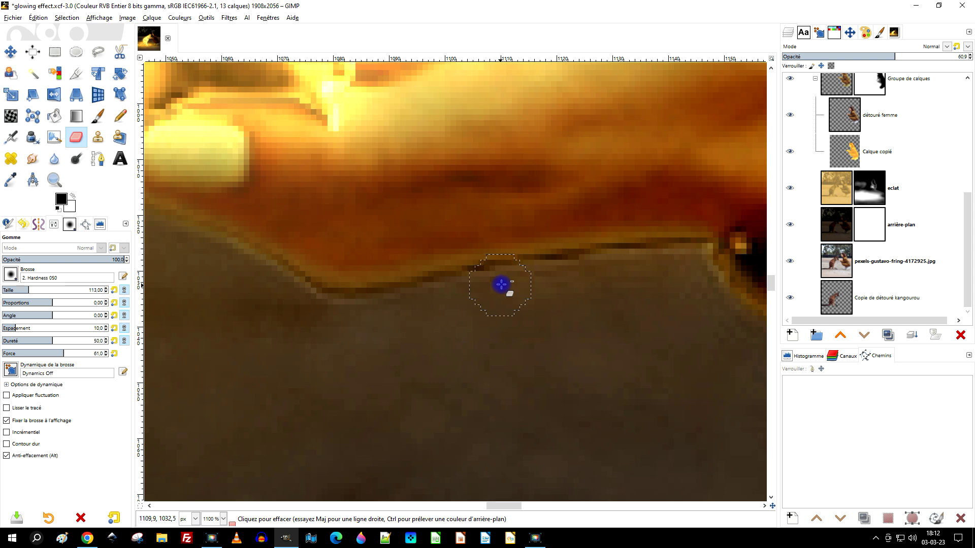
Step: Lower the eraser opacity slightly and restore a thin glow line along the hand's lower edge
left_click_drag(501, 284, 528, 271)
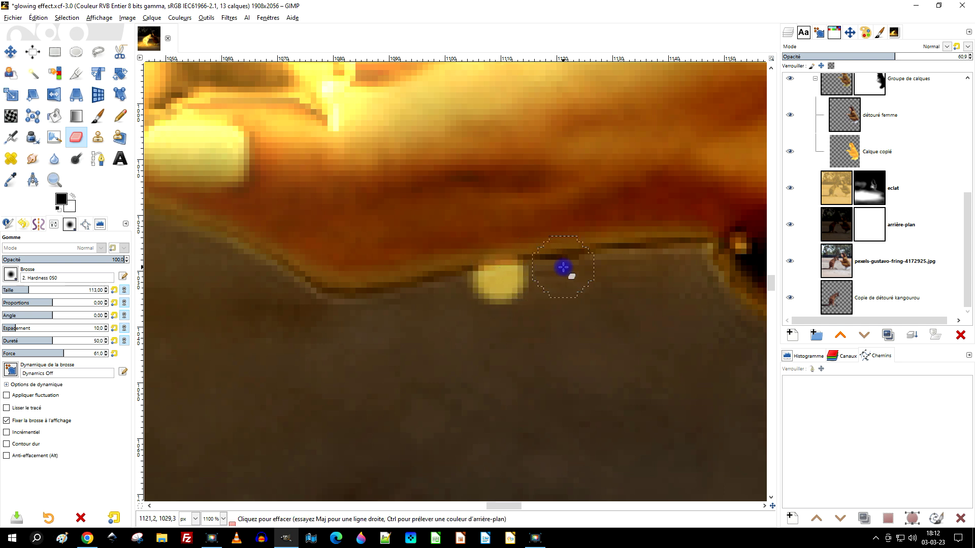
key("ctrl+z")
scroll(500, 261, "up", 2, "ctrl")
left_click_drag(122, 261, 70, 260)
mouse_move(380, 275)
left_mouse_down()
mouse_move(553, 241)
mouse_move(739, 223)
left_mouse_up()
mouse_move(670, 229)
left_mouse_down()
mouse_move(307, 300)
mouse_move(233, 296)
mouse_move(189, 259)
left_mouse_up()
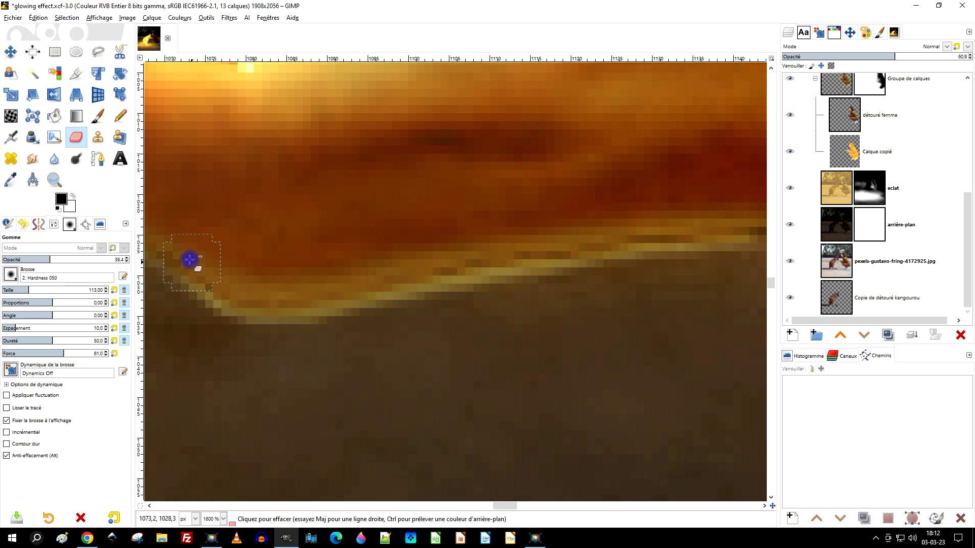
scroll(344, 244, "down", 4)
scroll(370, 225, "up", 1)
scroll(564, 225, "up", 2)
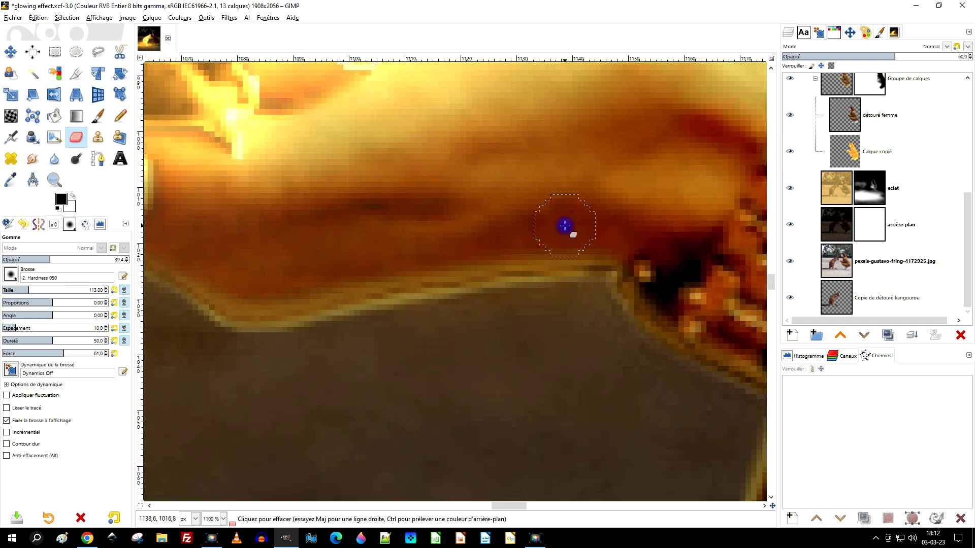
scroll(539, 265, "right", 2)
scroll(533, 269, "up", 3)
Step: Restore more glow along the hand and sleeve edge using Alt anti-erase
left_click_drag(522, 380, 265, 409)
scroll(355, 404, "down", 1)
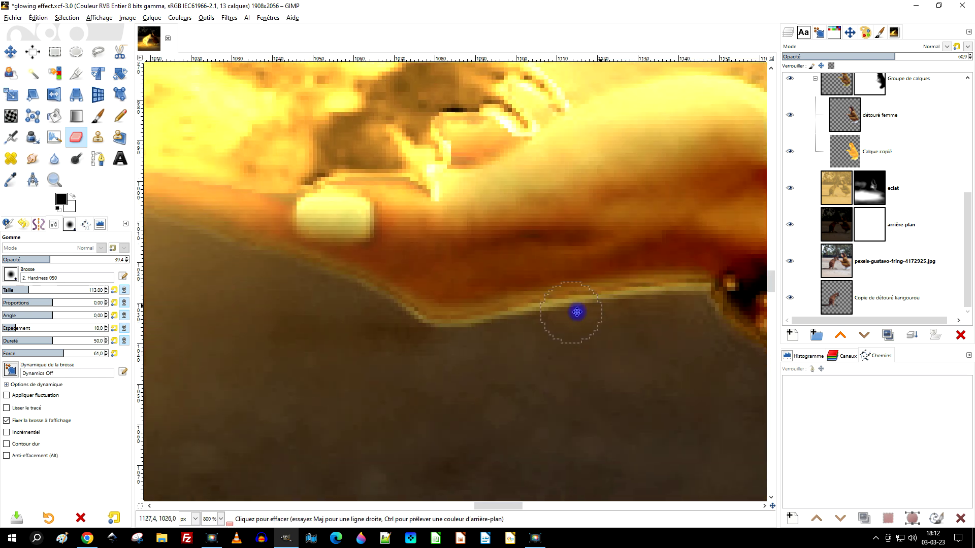
scroll(444, 308, "up", 1)
scroll(428, 311, "up", 1)
key("alt")
left_click_drag(410, 309, 267, 217)
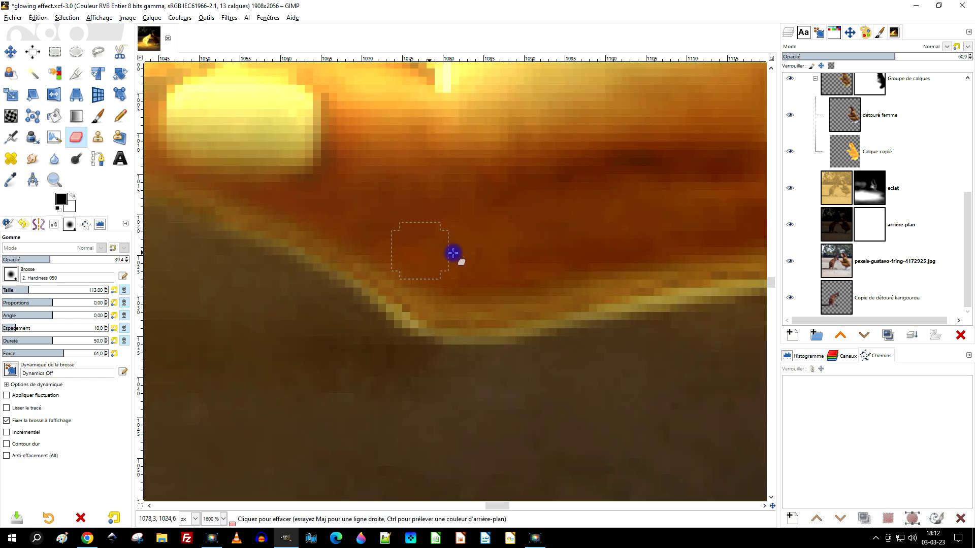
scroll(453, 252, "down", 6)
scroll(528, 246, "up", 1)
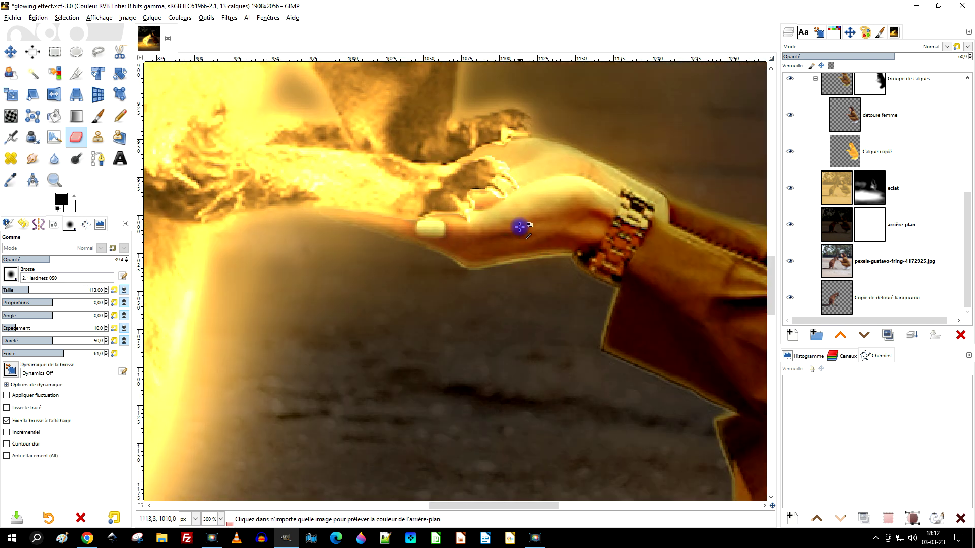
left_click_drag(518, 226, 583, 270)
scroll(598, 214, "down", 4)
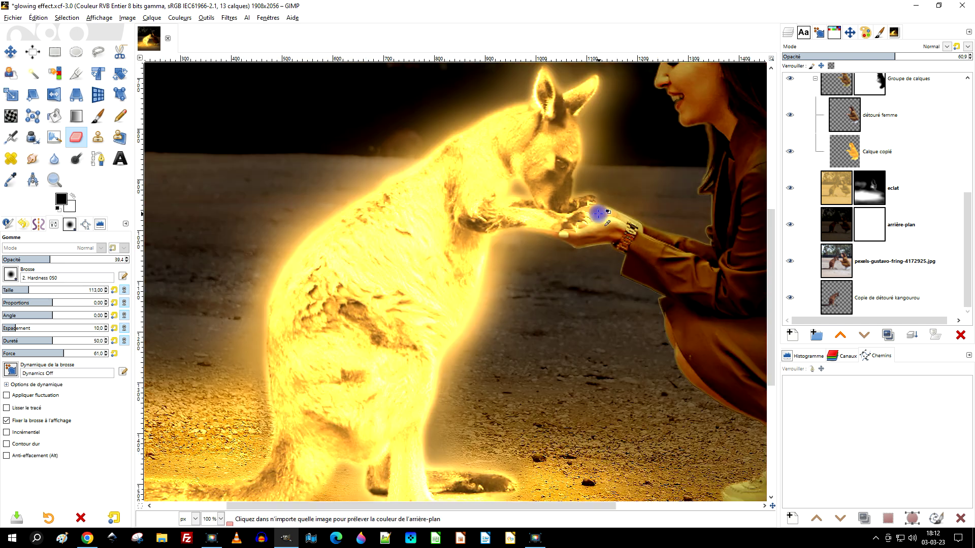
scroll(601, 207, "up", 1)
scroll(633, 220, "right", 2)
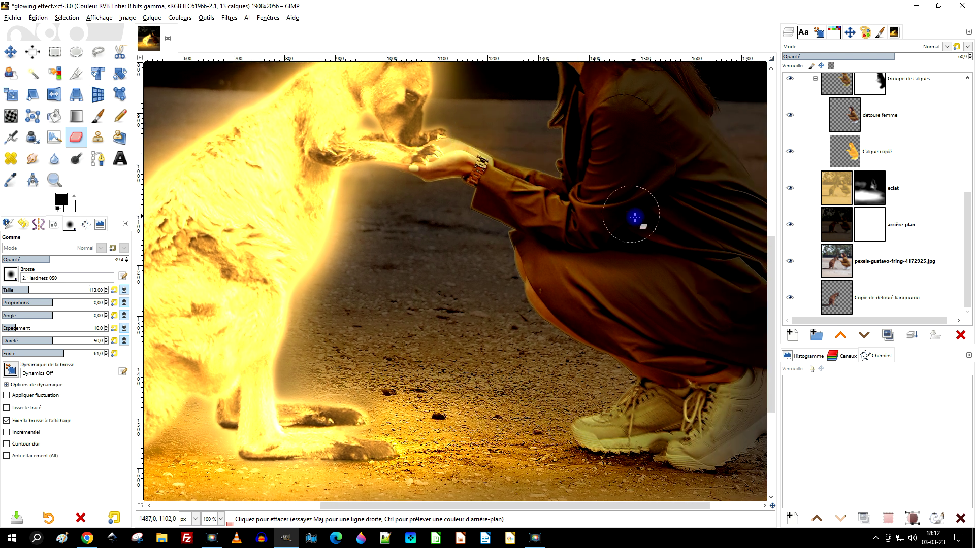
scroll(559, 304, "up", 4)
scroll(538, 279, "down", 1)
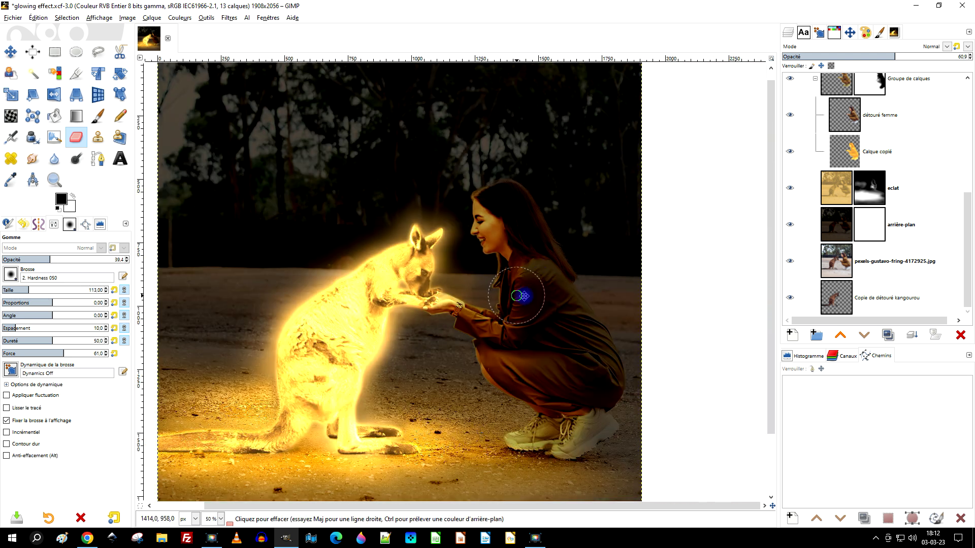
scroll(413, 246, "down", 1)
scroll(369, 291, "up", 2)
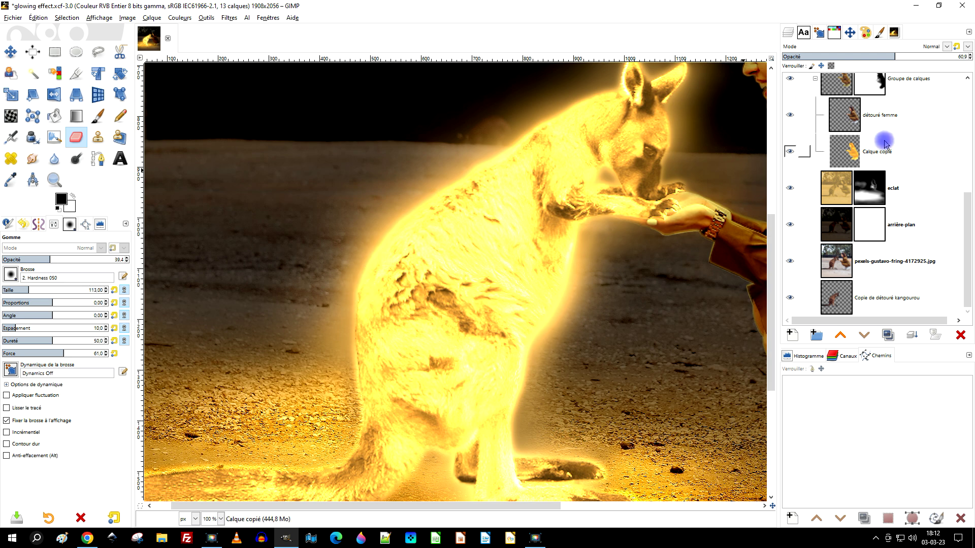
scroll(893, 195, "up", 4)
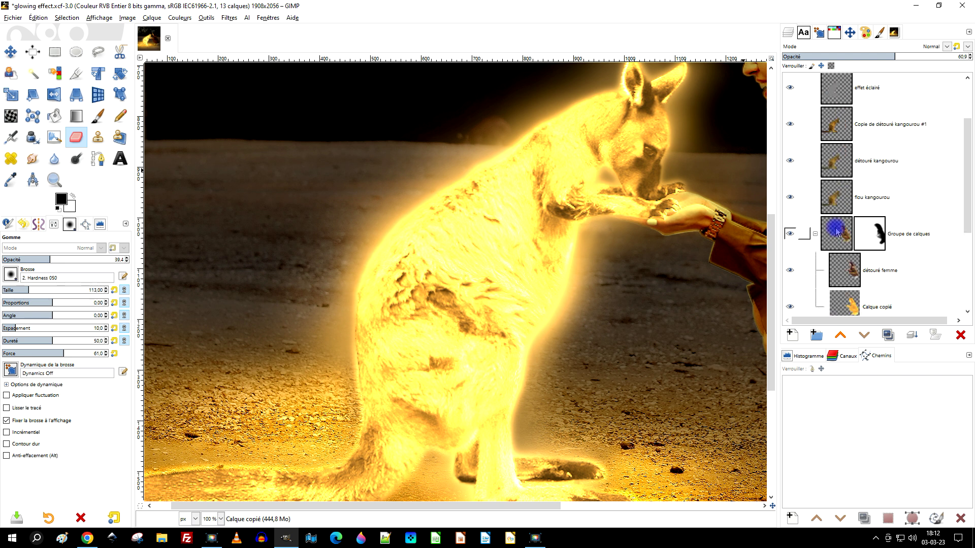
Step: Make flou kangourou the active layer and set the Smudge tool to 57.7 opacity
left_click(815, 234)
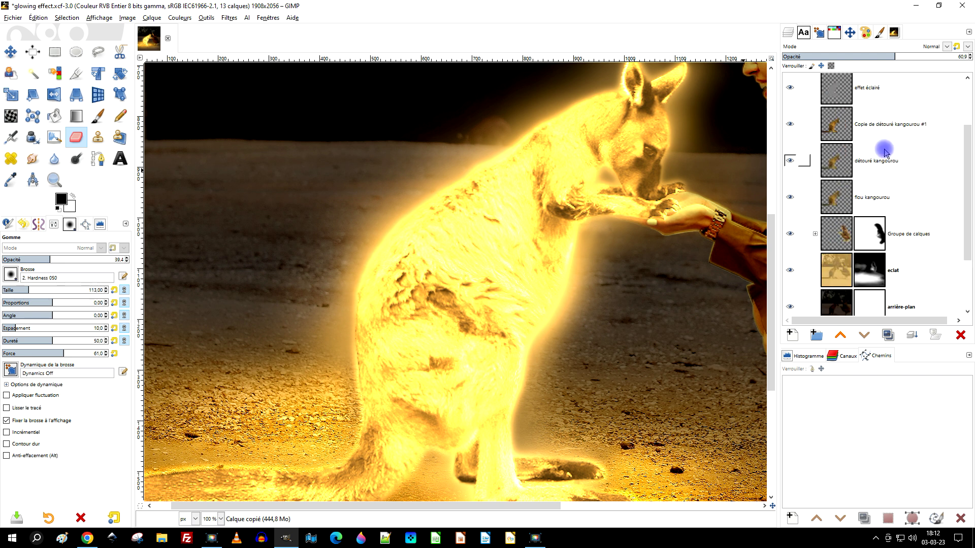
left_click(789, 197)
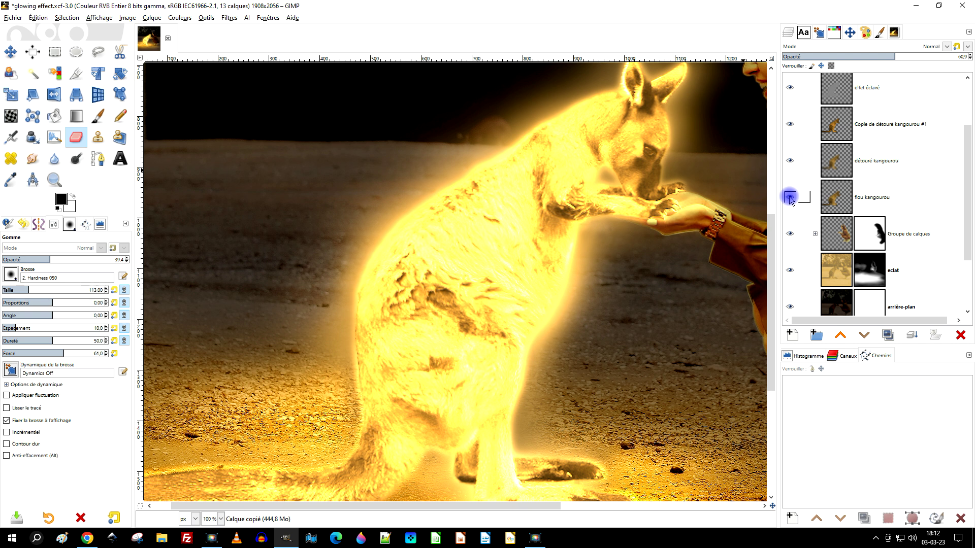
left_click(825, 196)
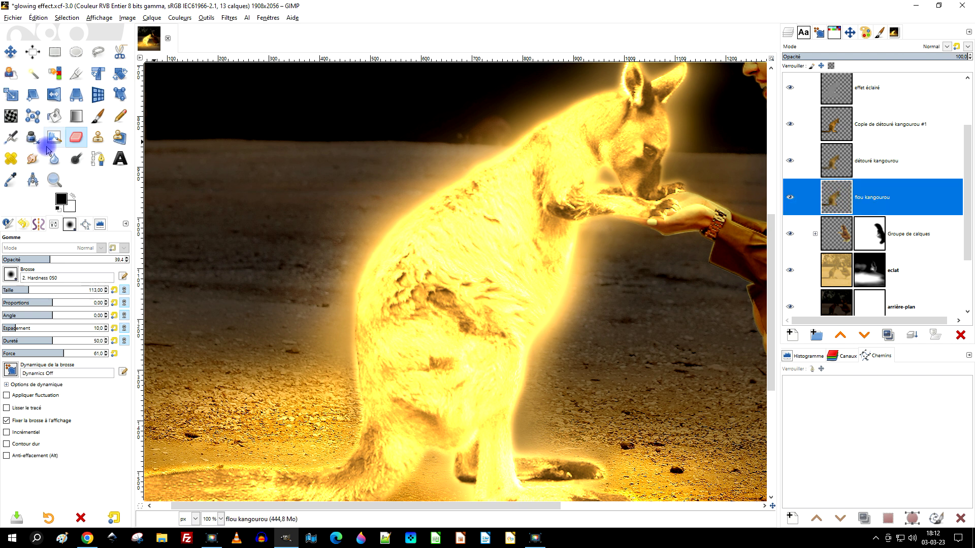
left_click(33, 160)
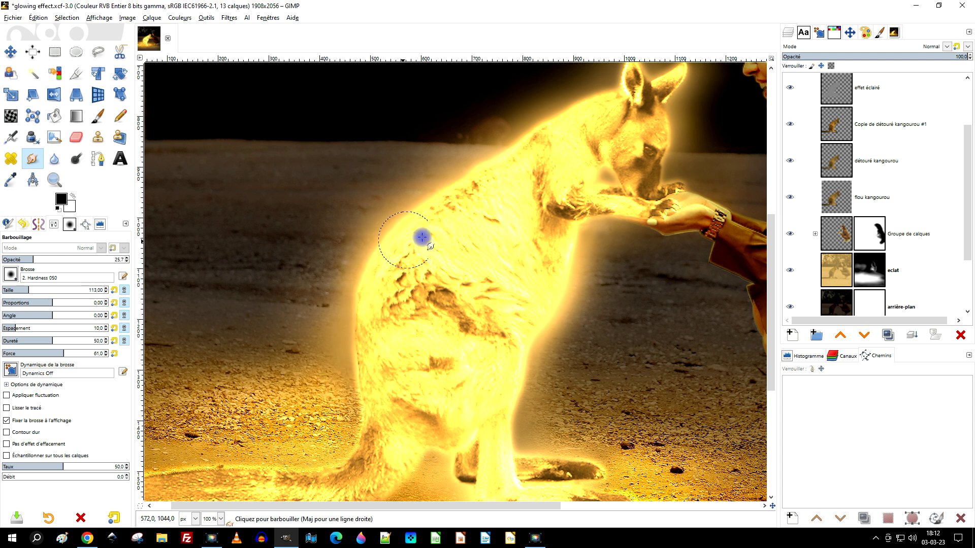
left_click(830, 213)
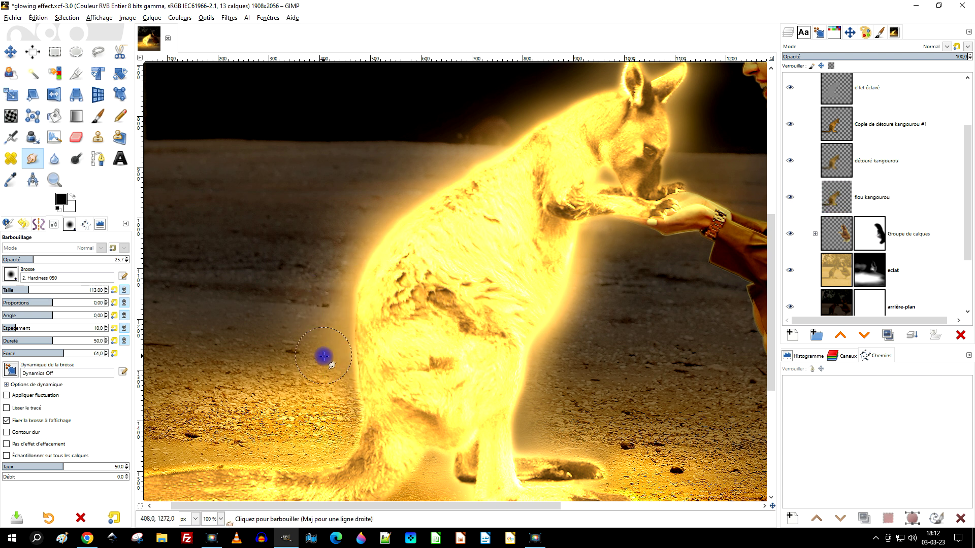
left_click(842, 198)
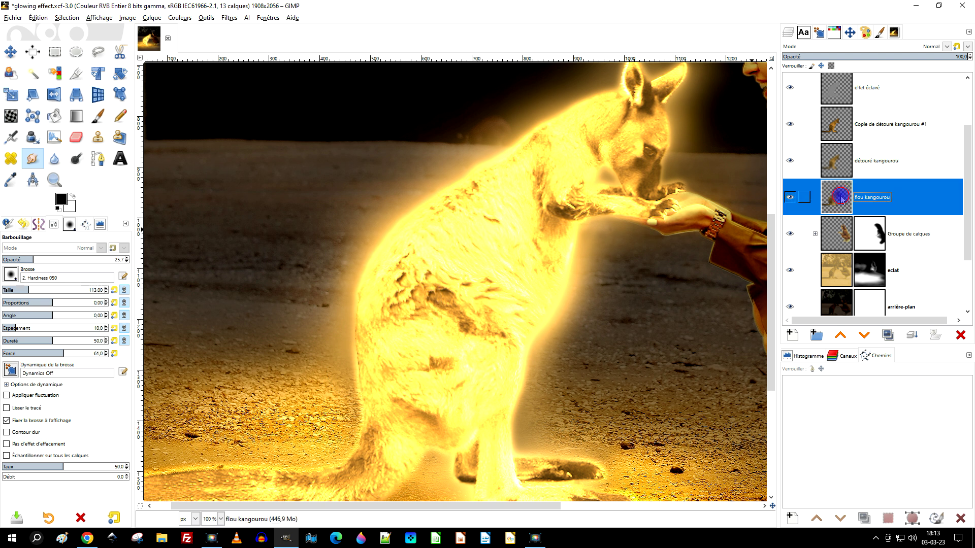
left_click(71, 259)
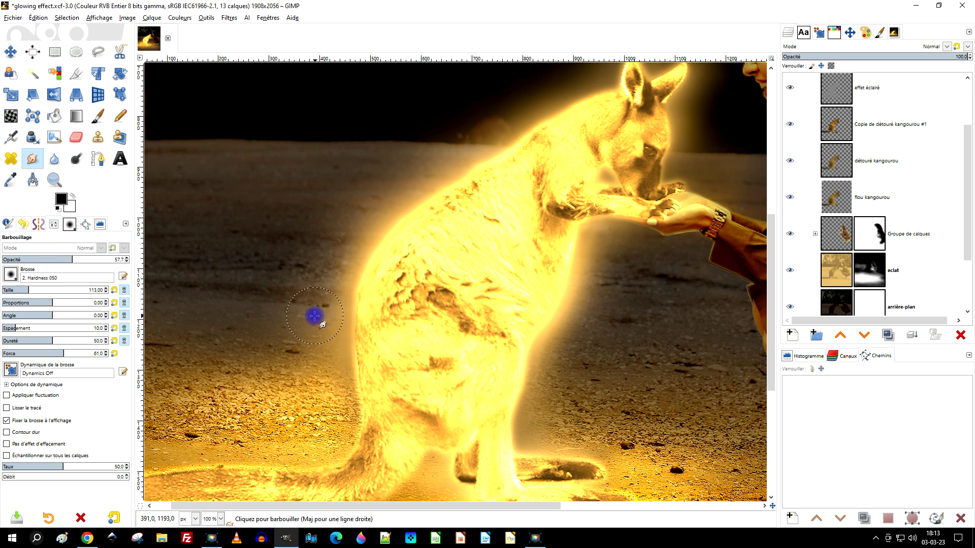
Step: Smudge the glow down the kangaroo's edge toward the tail, then toggle flou kangourou to compare
left_click_drag(328, 352, 363, 430)
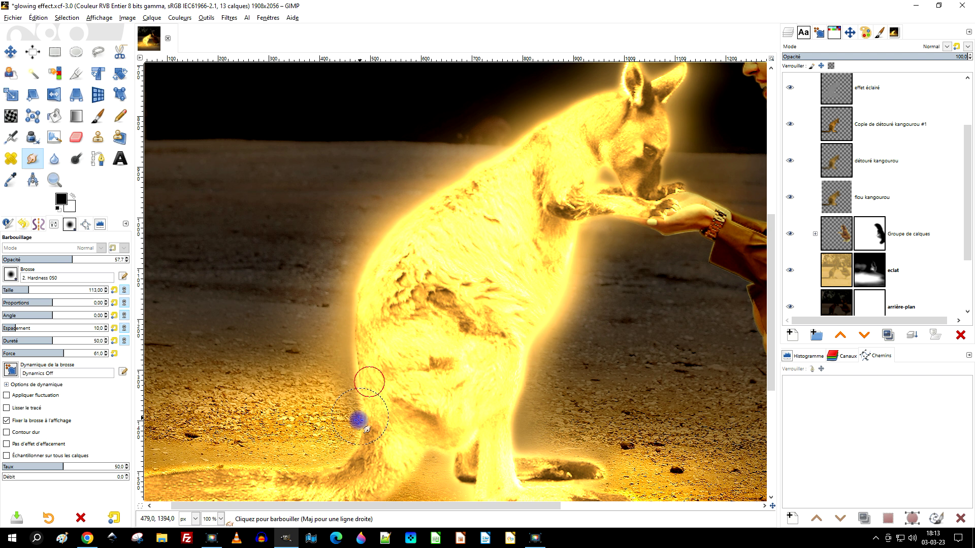
left_click(848, 210)
left_click_drag(316, 300, 327, 370)
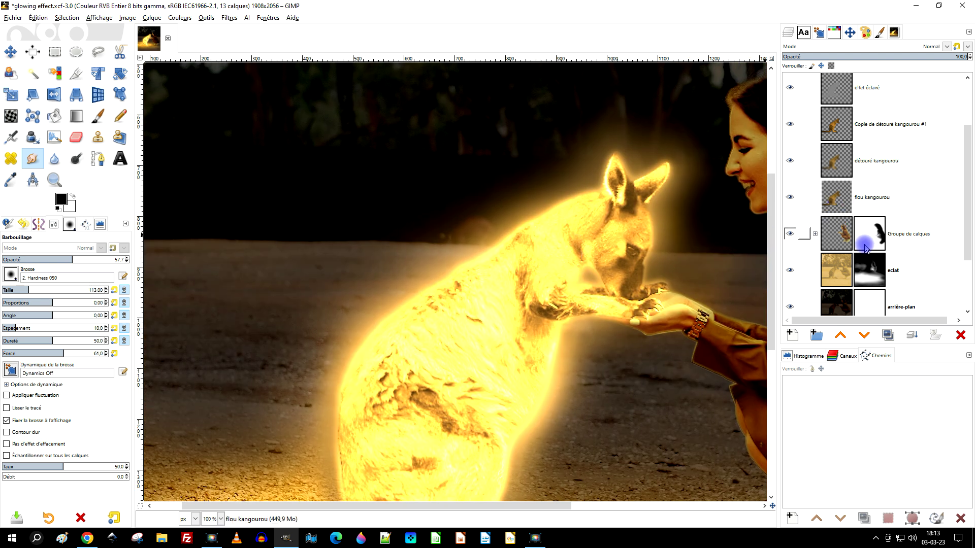
left_click(792, 196)
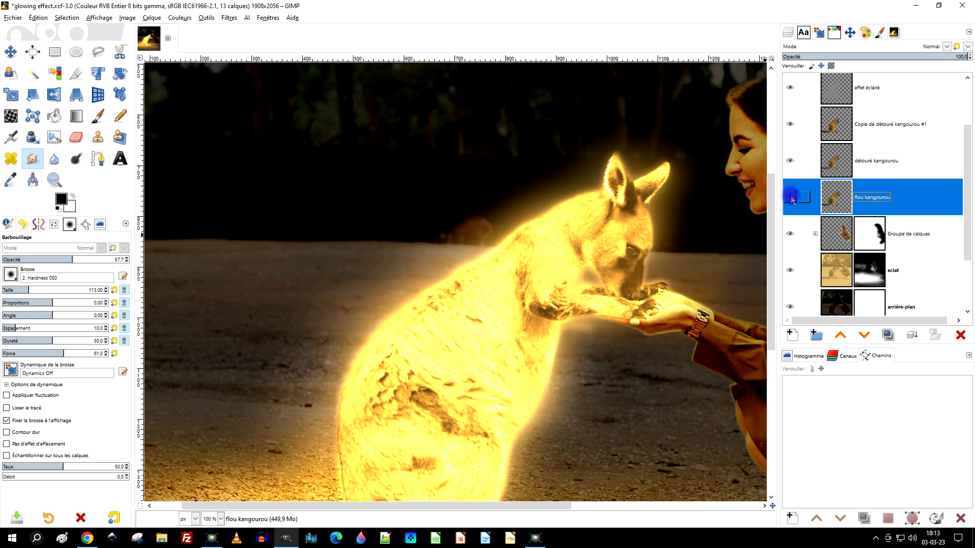
left_click(790, 197)
Step: Toggle Copie de détouré kangourou #1 and Copie de effet éclairé visibility to compare the glow
left_click(790, 124)
left_click(790, 123)
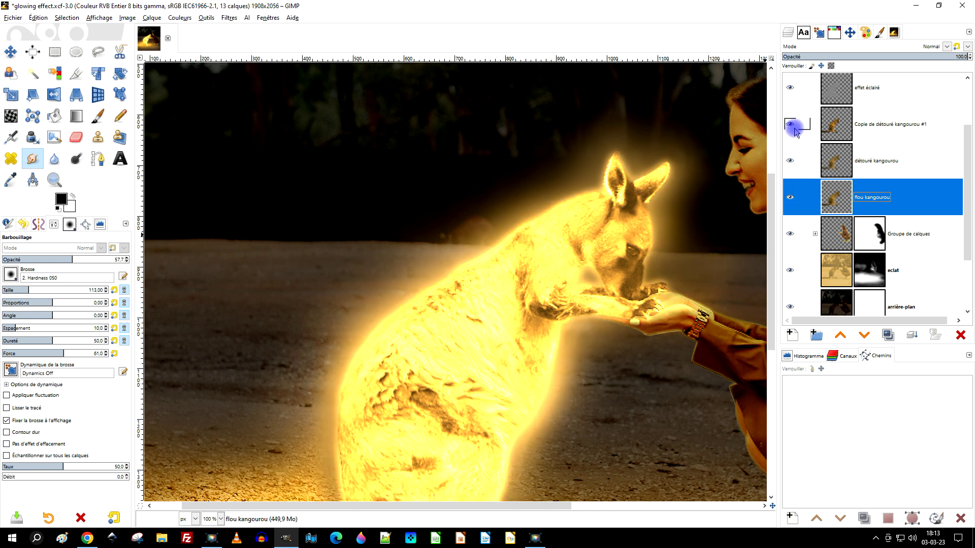
left_click(791, 125)
scroll(882, 158, "up", 2)
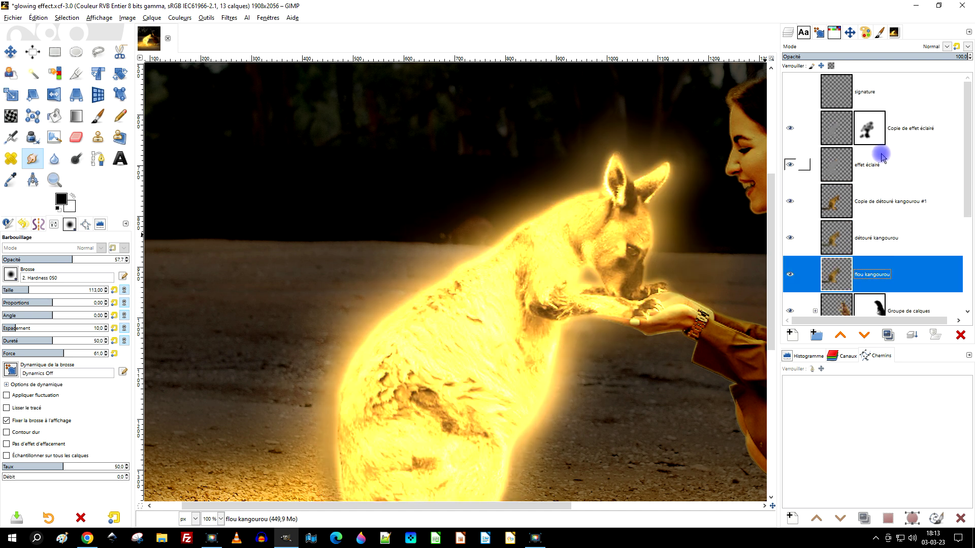
left_click(790, 128)
scroll(602, 275, "down", 3)
scroll(601, 275, "up", 2)
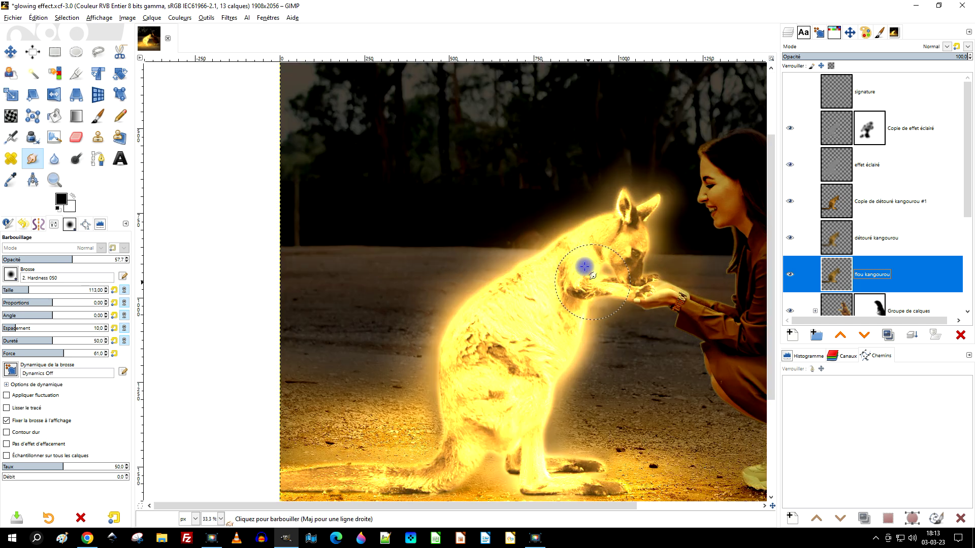
scroll(602, 275, "up", 3)
scroll(884, 247, "down", 5)
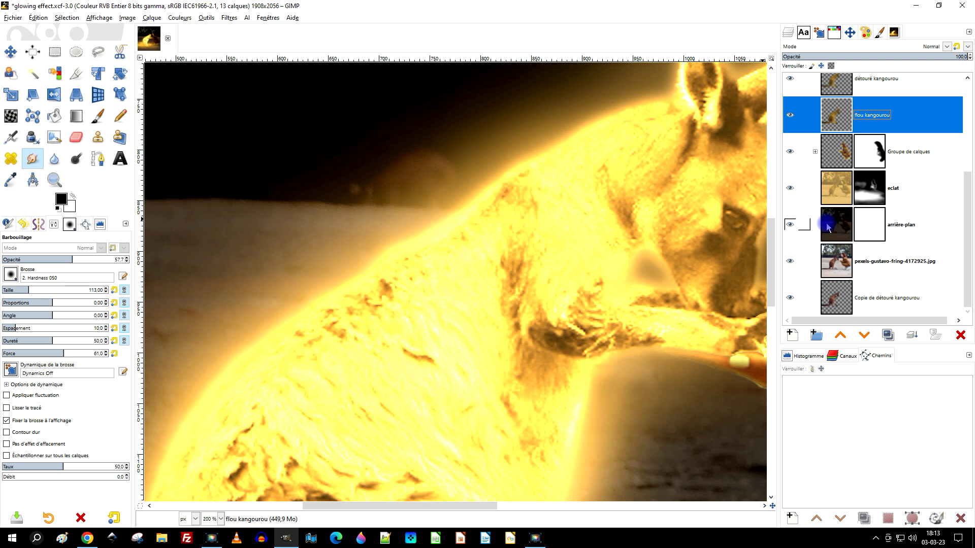
Step: Toggle arrière-plan off and on, choose the Paintbrush, and make the eclat mask active
left_click(791, 224)
left_click(791, 224)
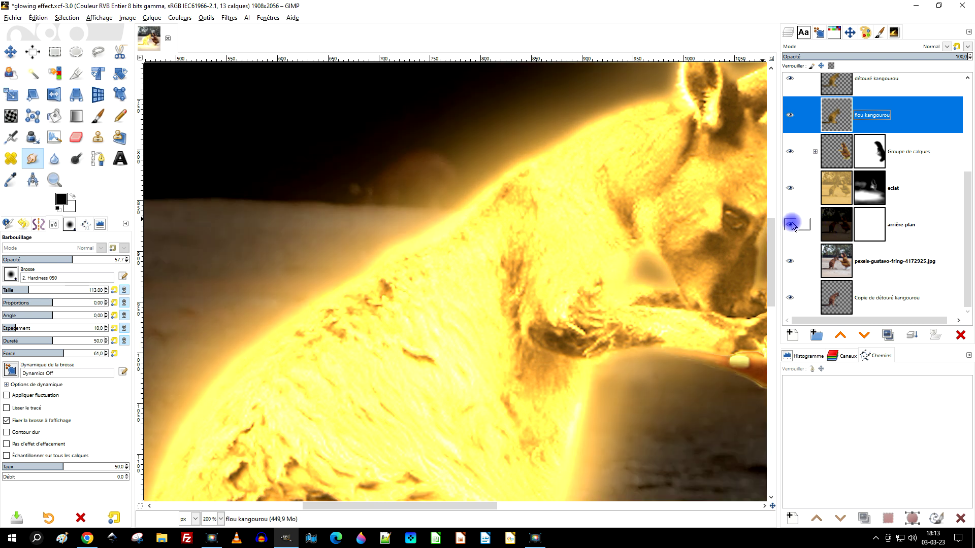
left_click(846, 228)
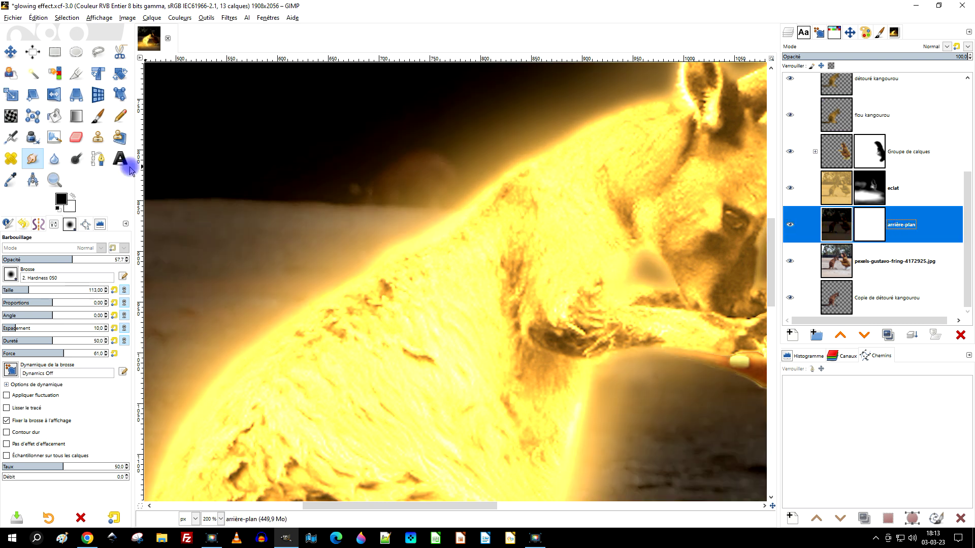
left_click(97, 116)
scroll(342, 169, "up", 1)
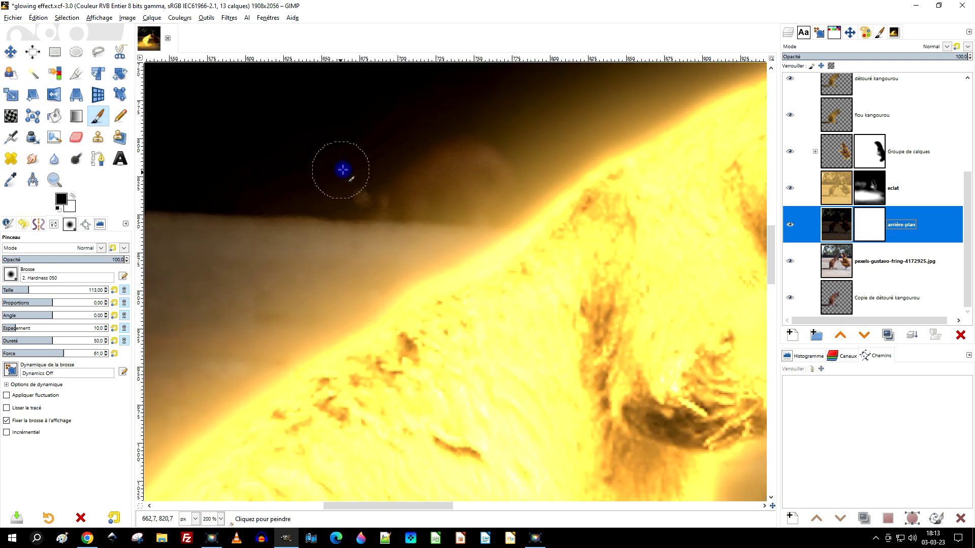
key("ctrl")
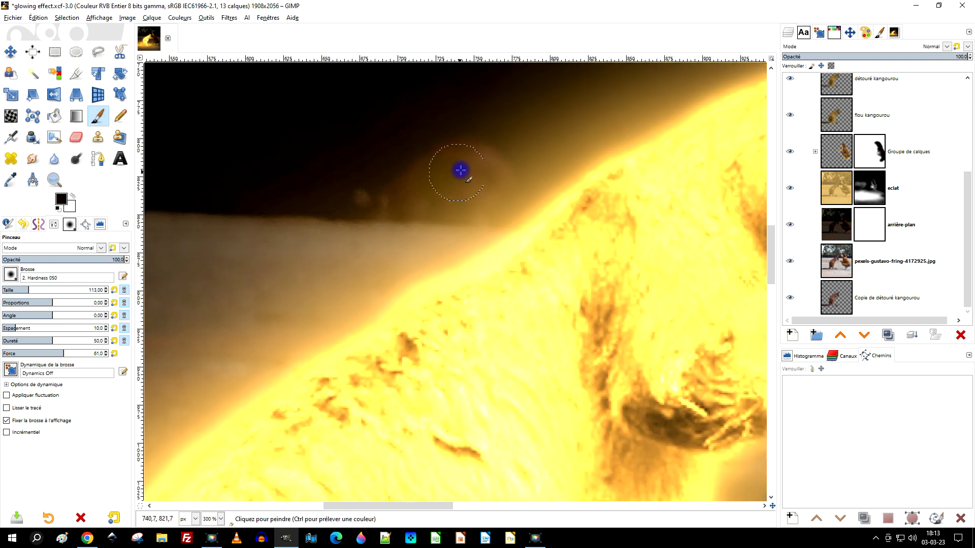
left_click(837, 224)
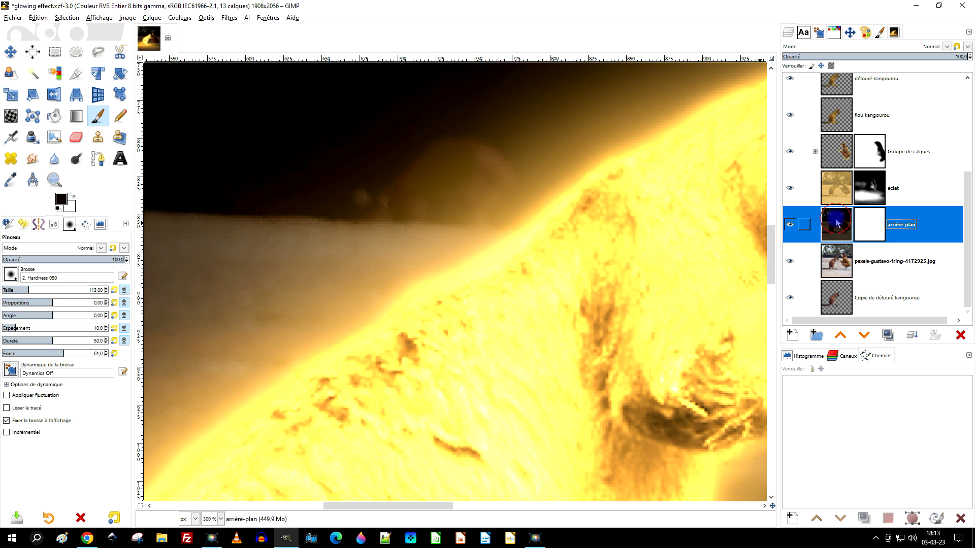
left_click(867, 194)
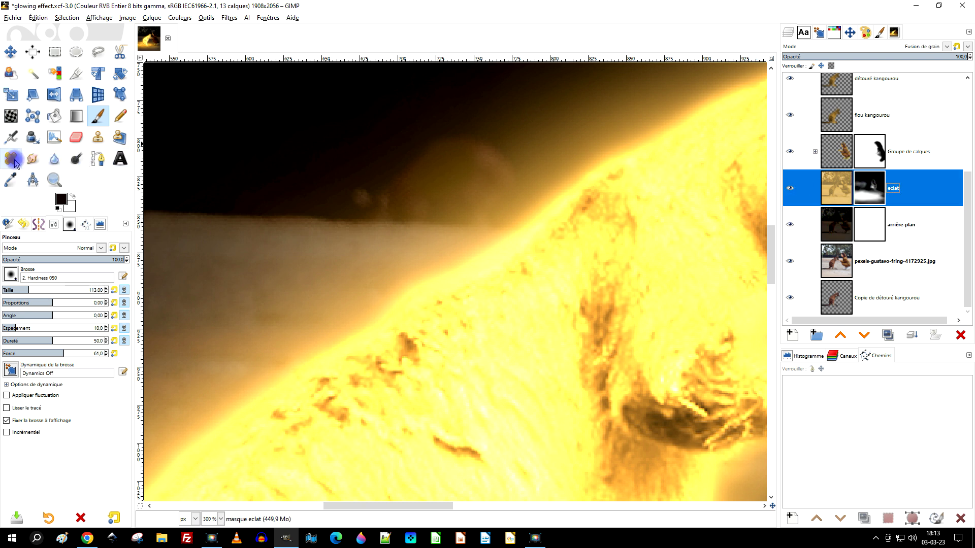
Step: Clone dark sky over the light blotches above the kangaroo on the eclat layer
left_click(98, 137)
left_click(290, 171, "ctrl")
left_click_drag(363, 194, 376, 197)
left_click(898, 203)
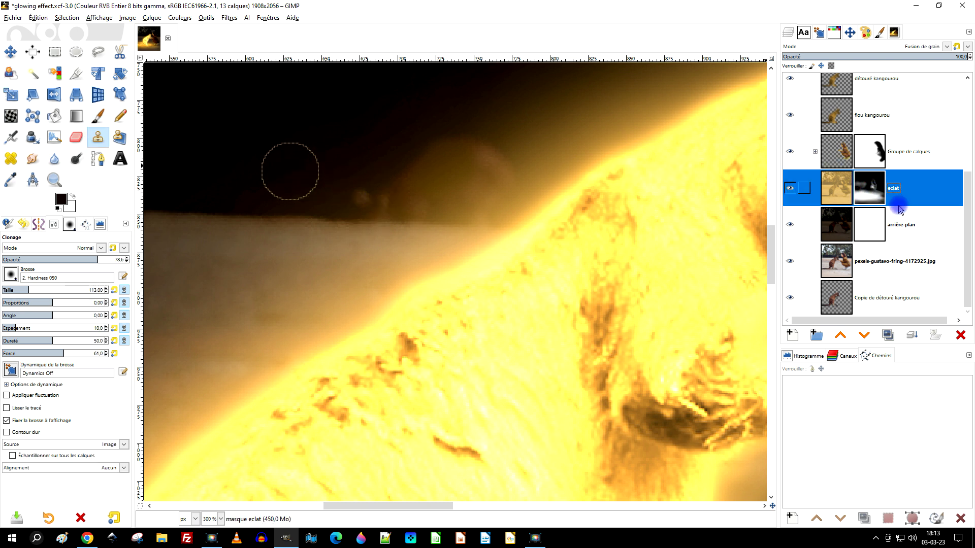
left_click(293, 178, "ctrl")
left_click(382, 197)
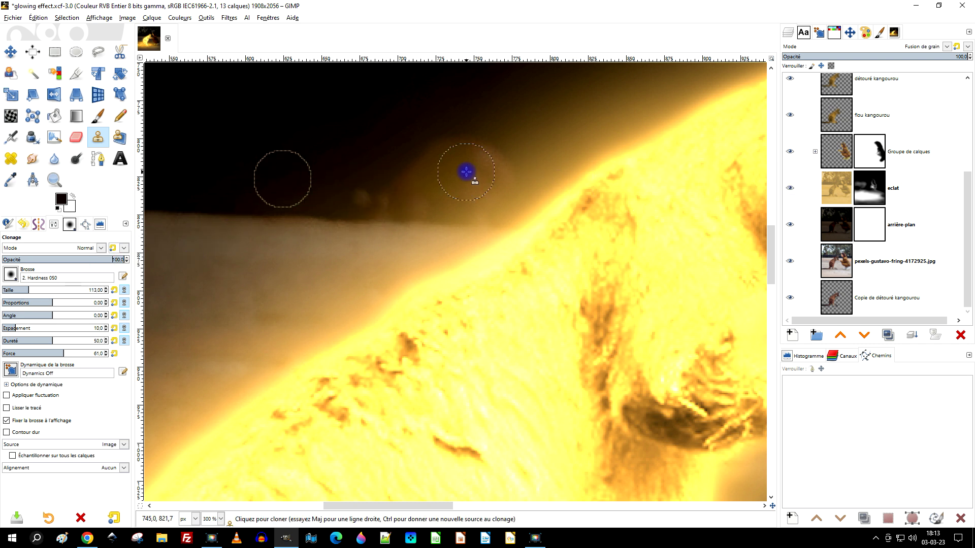
scroll(473, 174, "down", 4, "ctrl")
scroll(492, 160, "up", 3, "ctrl")
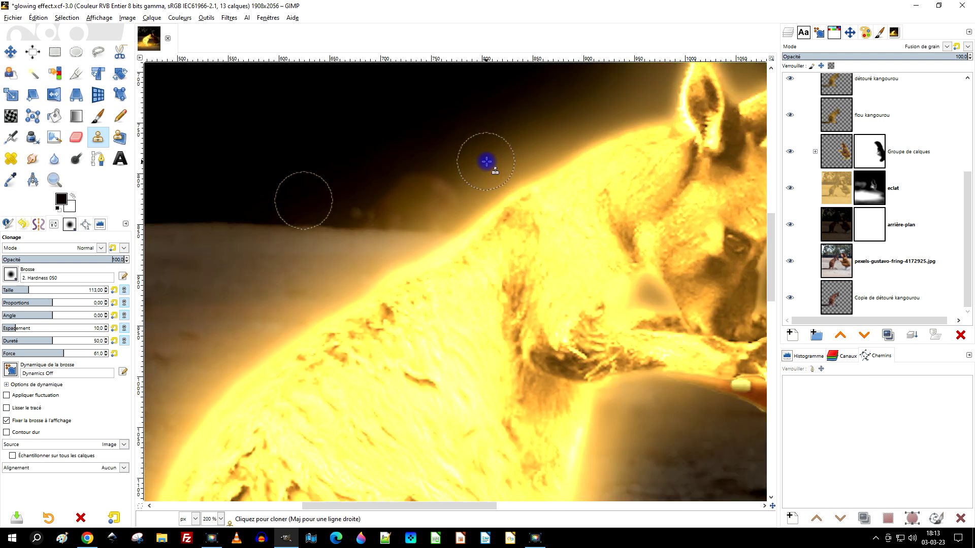
left_click(438, 192)
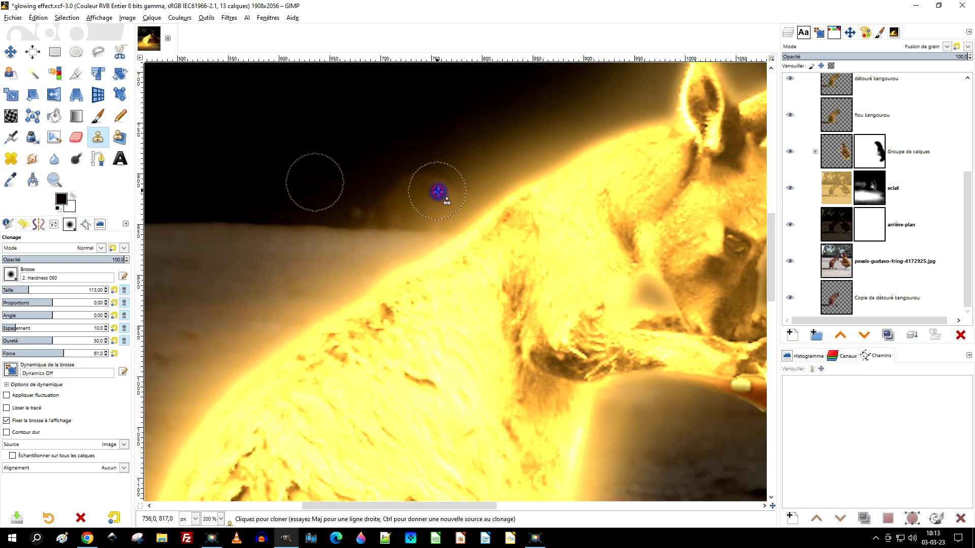
Step: On arrière-plan, clone dark sky along the kangaroo's back edge
left_click(847, 225)
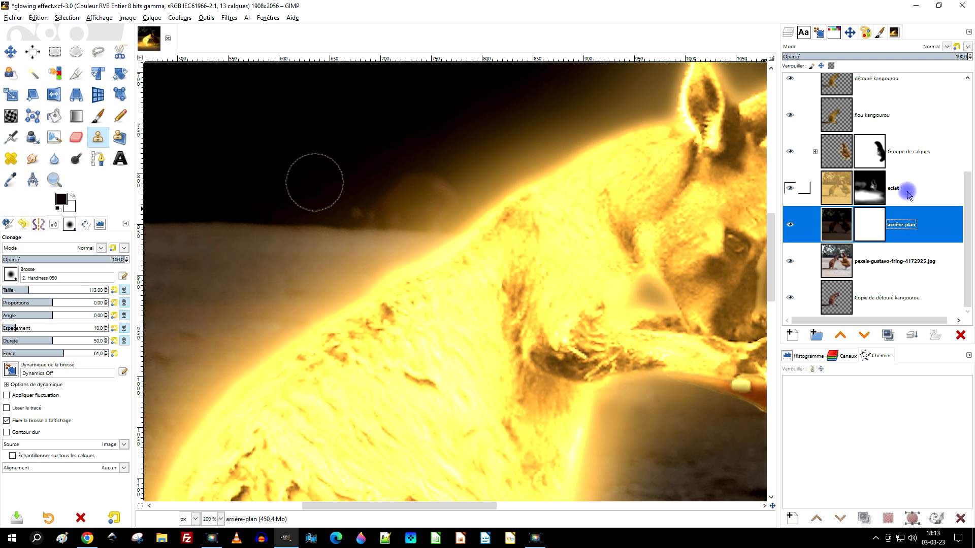
left_click(836, 191)
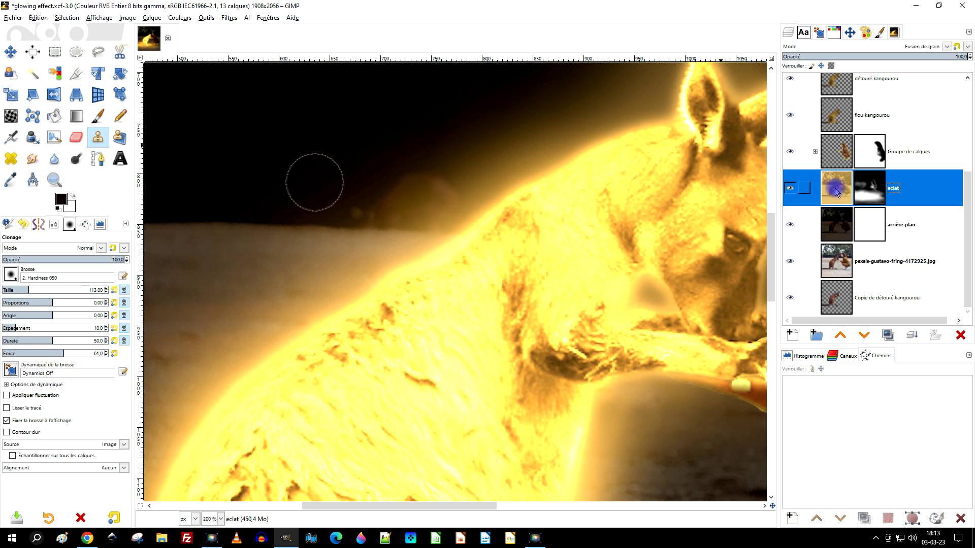
left_click(836, 222)
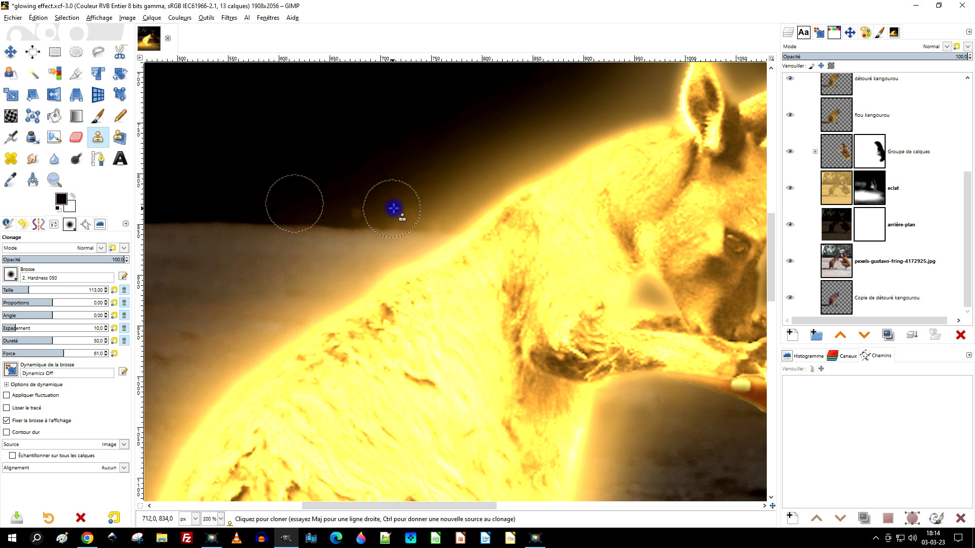
left_click(360, 207)
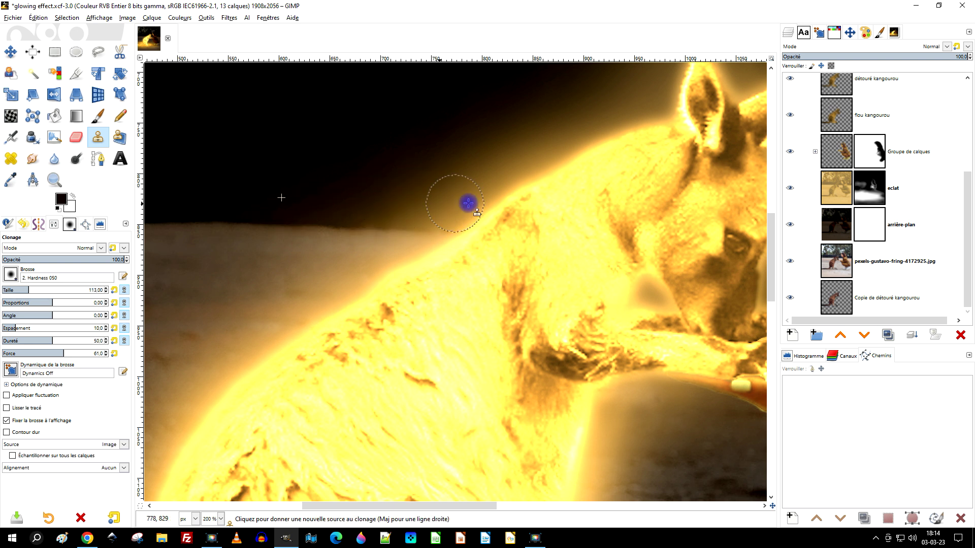
scroll(505, 191, "down", 4)
scroll(496, 191, "up", 4)
scroll(496, 191, "up", 1)
mouse_move(295, 196)
left_mouse_down()
mouse_move(369, 234)
mouse_move(457, 236)
left_mouse_up()
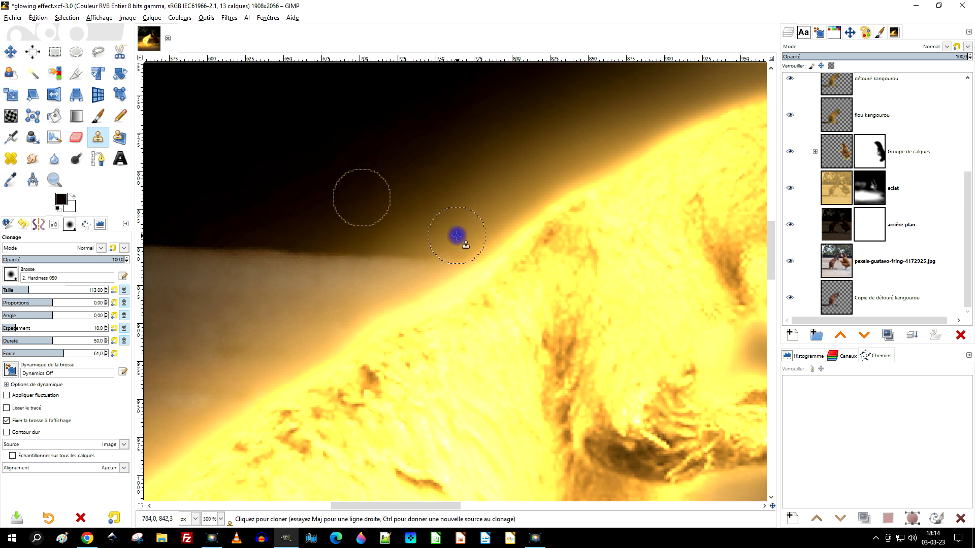
scroll(453, 201, "down", 2)
scroll(529, 201, "down", 3)
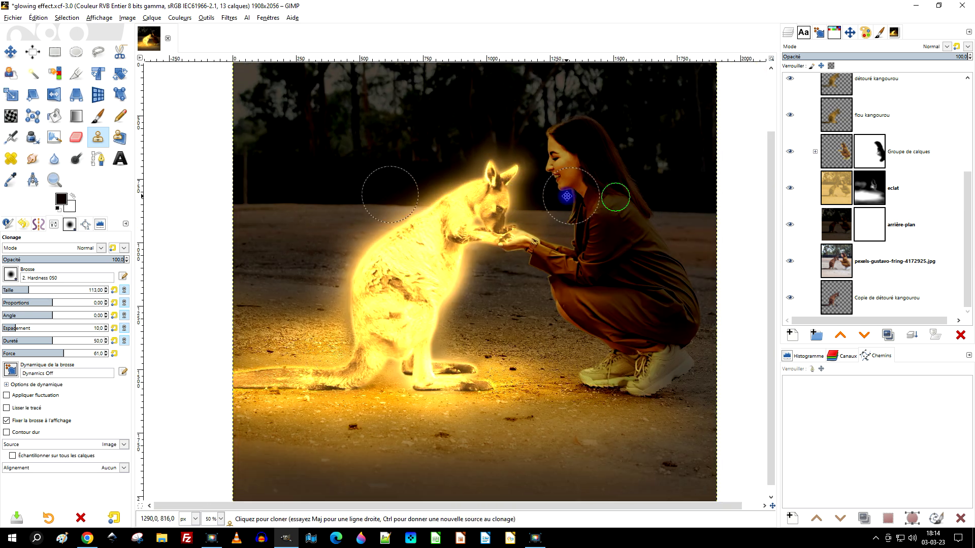
Step: On eclat, clone road texture at about 49% opacity over the glow between the kangaroo's feet
scroll(355, 396, "up", 1)
scroll(421, 367, "up", 1)
scroll(504, 248, "down", 2)
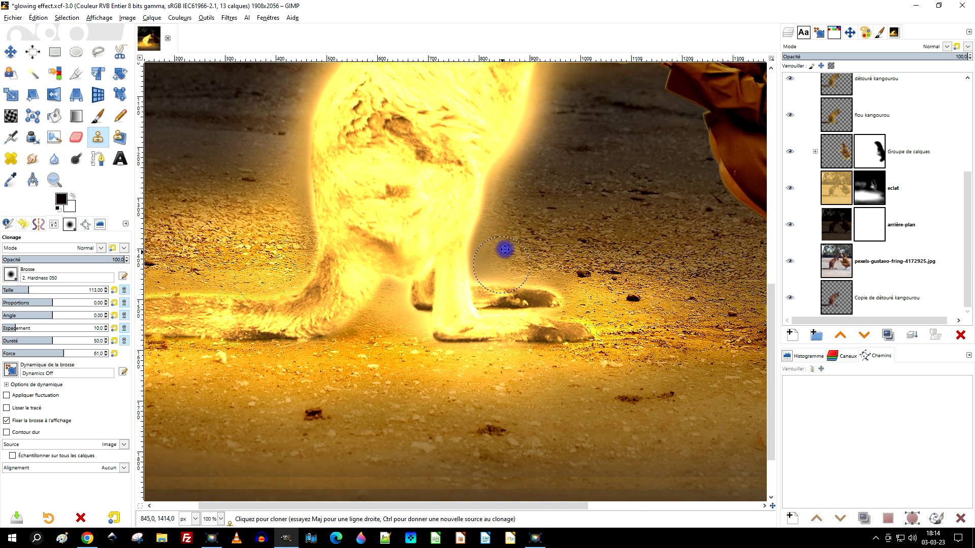
scroll(504, 248, "down", 1)
left_click(845, 201)
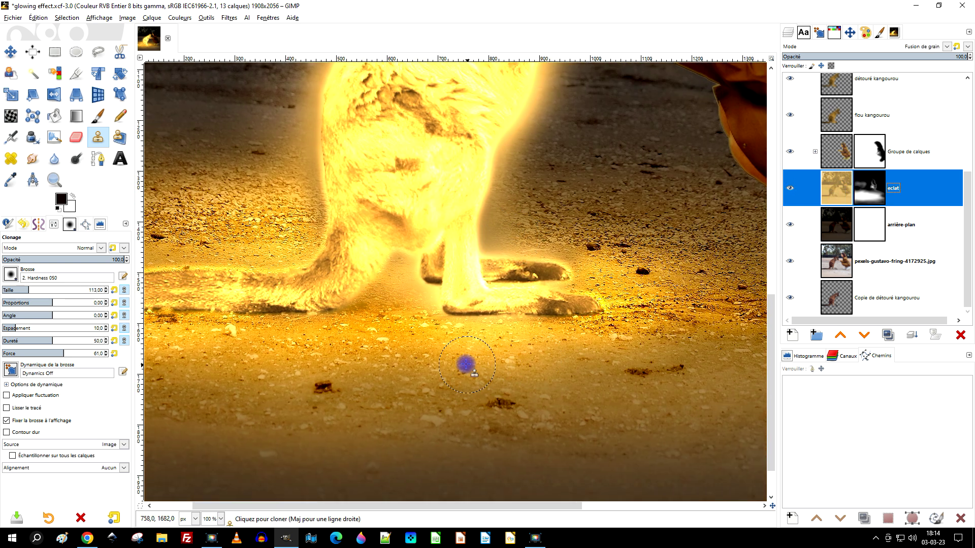
scroll(404, 304, "up", 1)
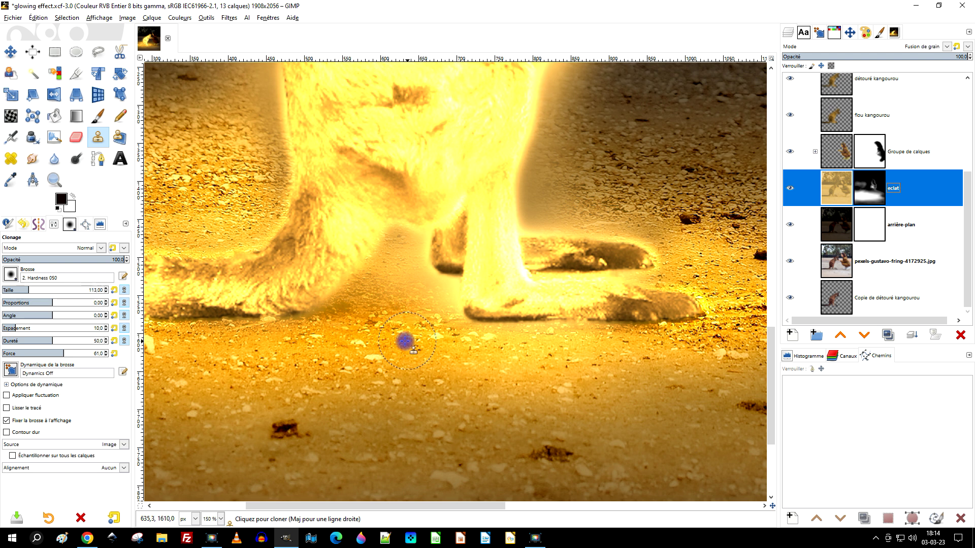
left_click(61, 259)
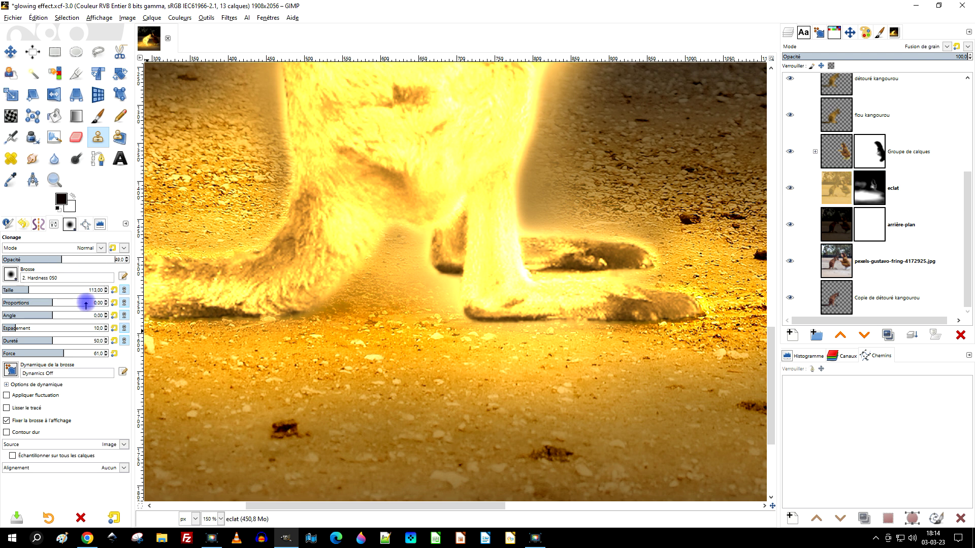
left_click(388, 365, "ctrl")
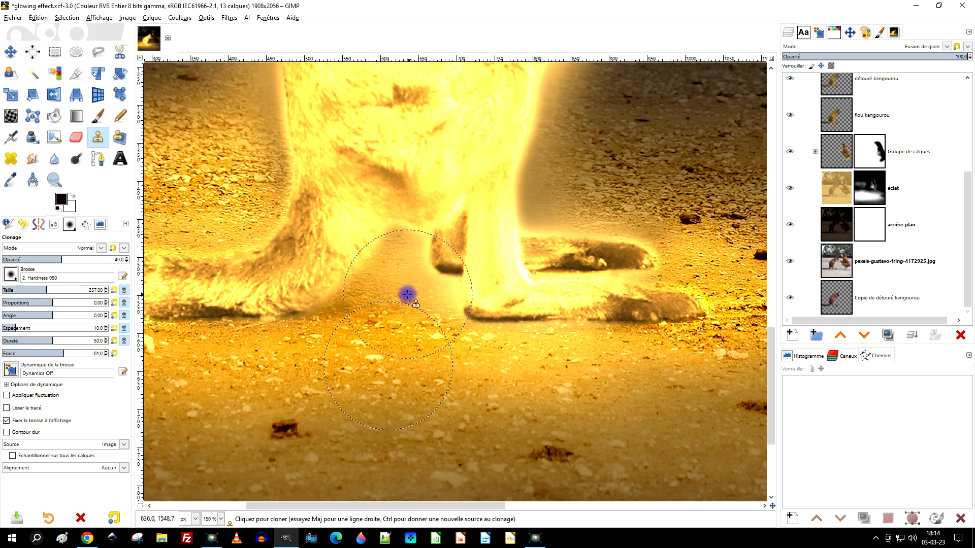
mouse_move(386, 284)
left_mouse_down()
mouse_move(410, 283)
mouse_move(434, 303)
left_mouse_up()
scroll(410, 282, "up", 1)
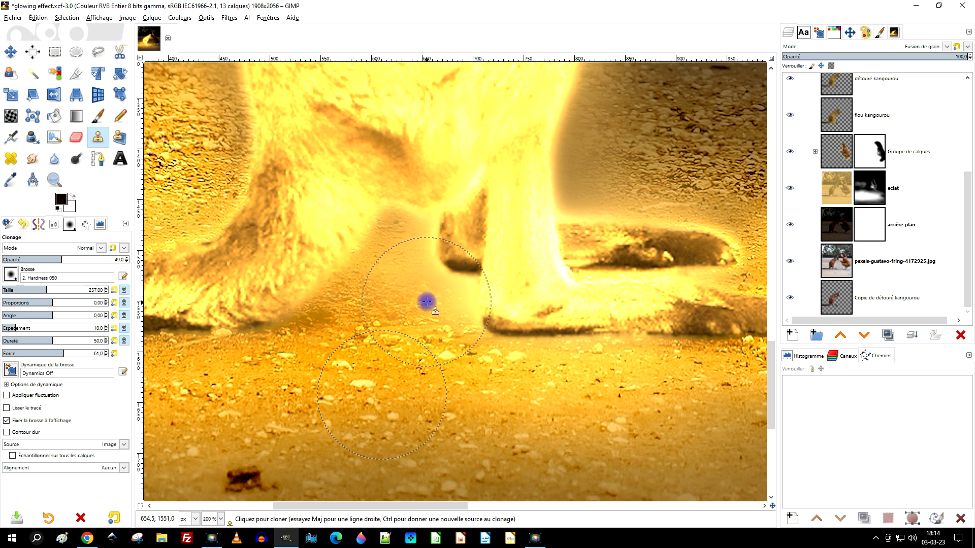
scroll(468, 350, "down", 3, "ctrl")
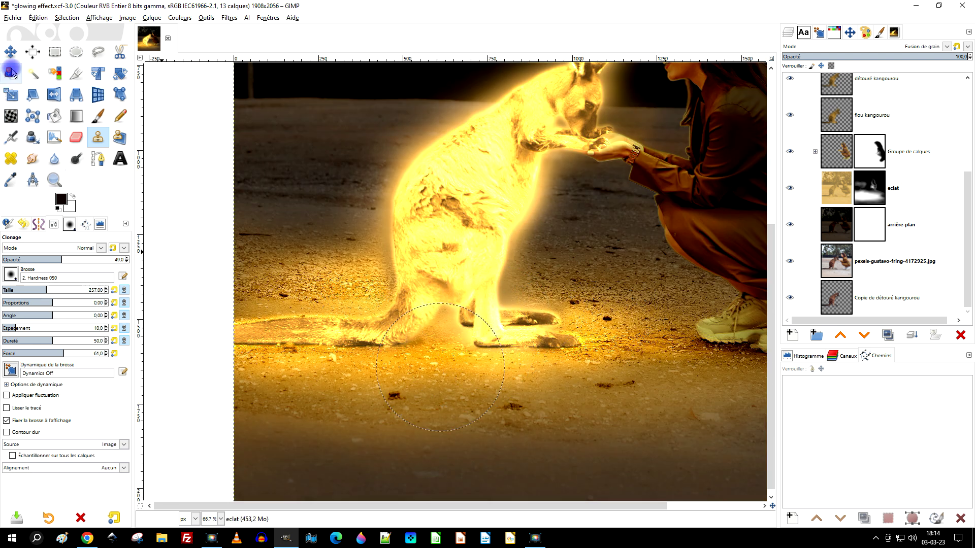
Step: Smudge the eclat mask's glow edge beside the kangaroo's back and side
left_click(51, 49)
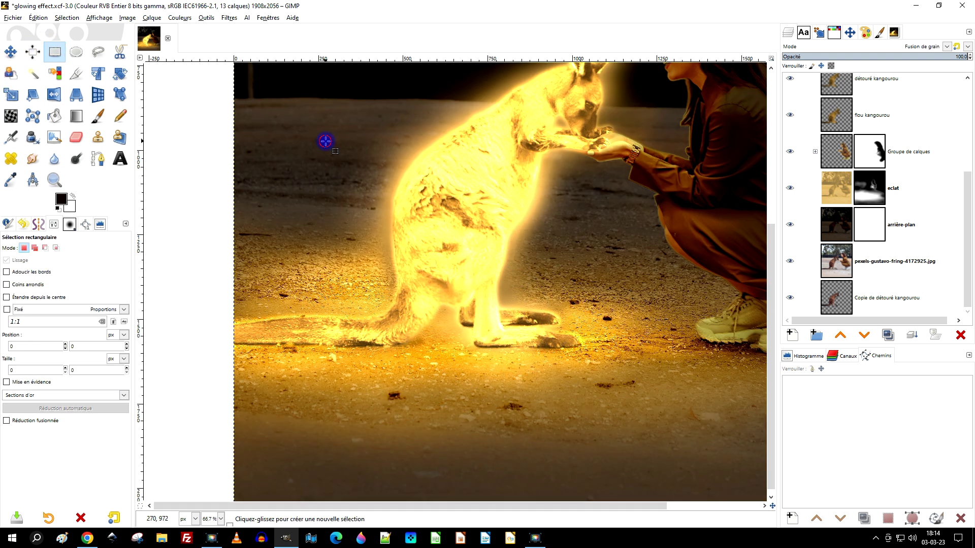
left_click(827, 208)
left_click(31, 160)
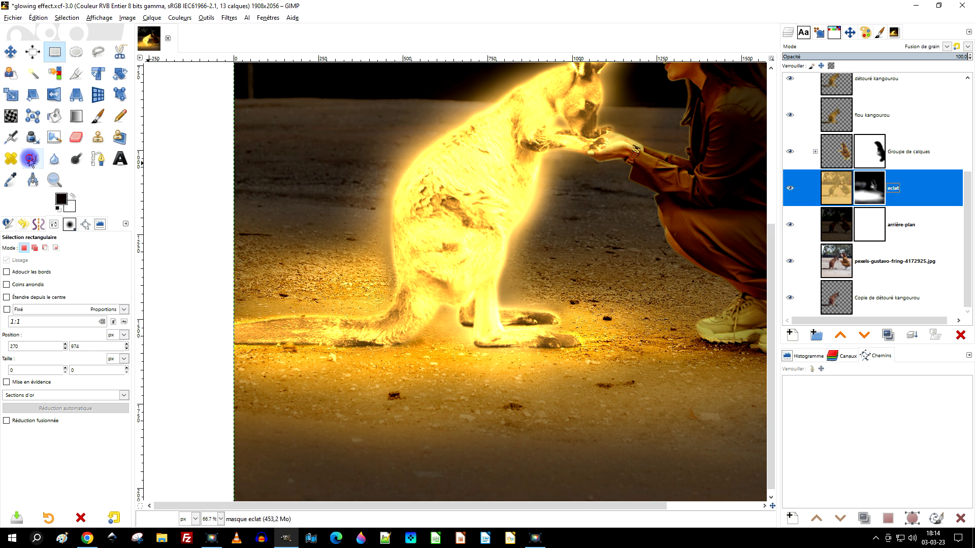
scroll(275, 229, "up", 1)
middle_click(297, 237)
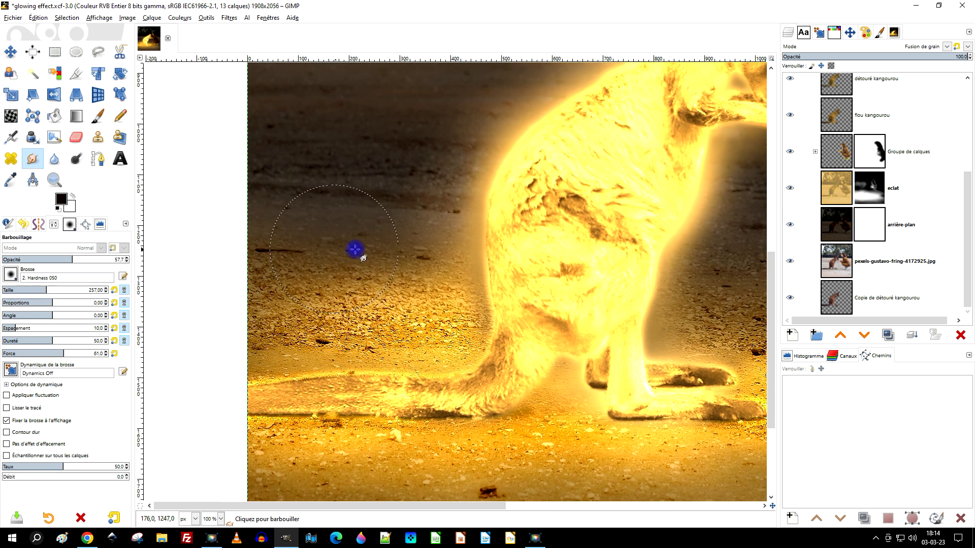
left_click(356, 209)
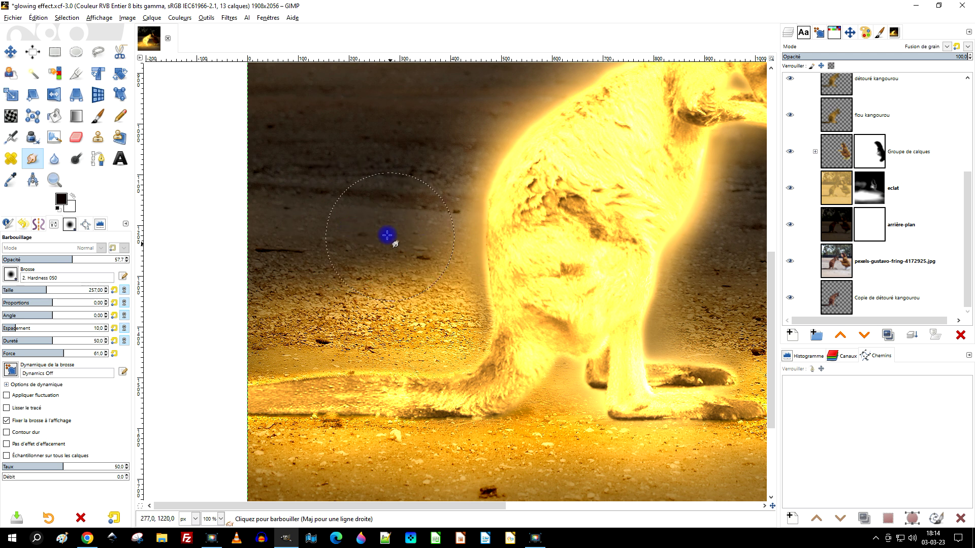
left_click(461, 247)
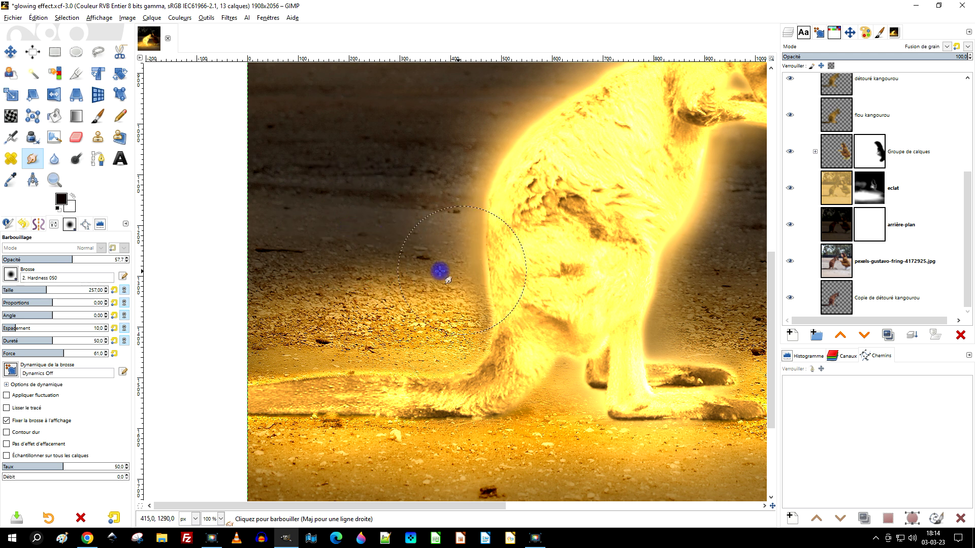
Step: Zoom out and pan to bring the woman's clothing into view
key("ctrl")
scroll(416, 245, "down", 3)
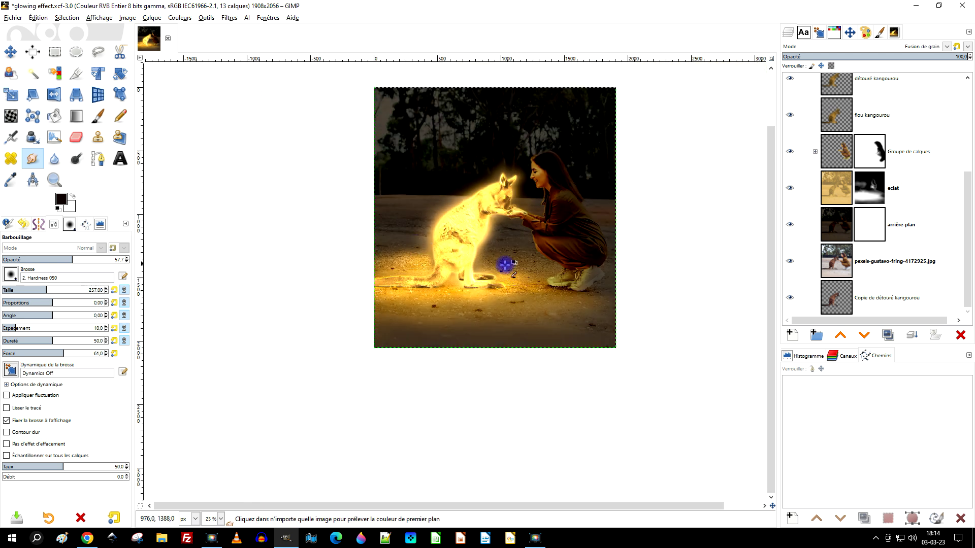
scroll(505, 265, "up", 1)
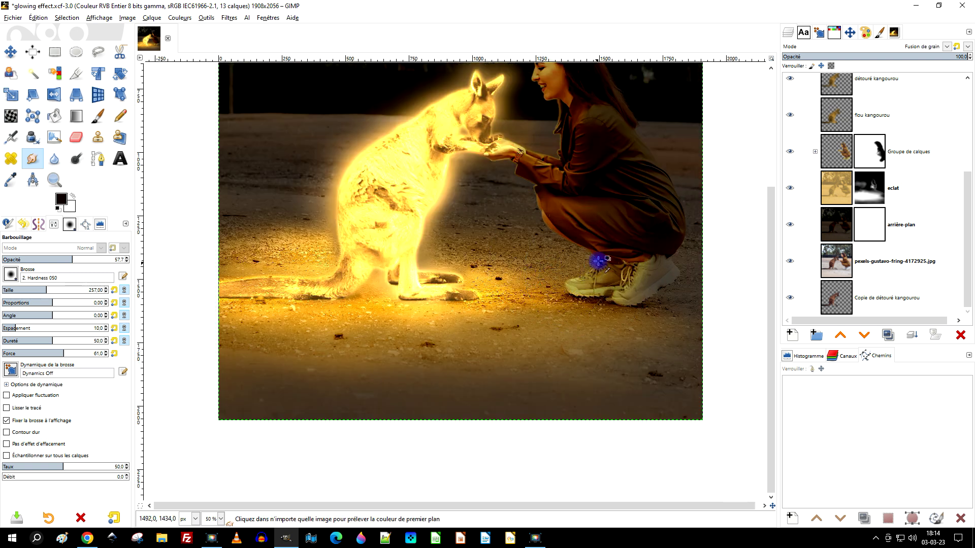
scroll(581, 202, "up", 3)
left_click_drag(562, 198, 618, 306)
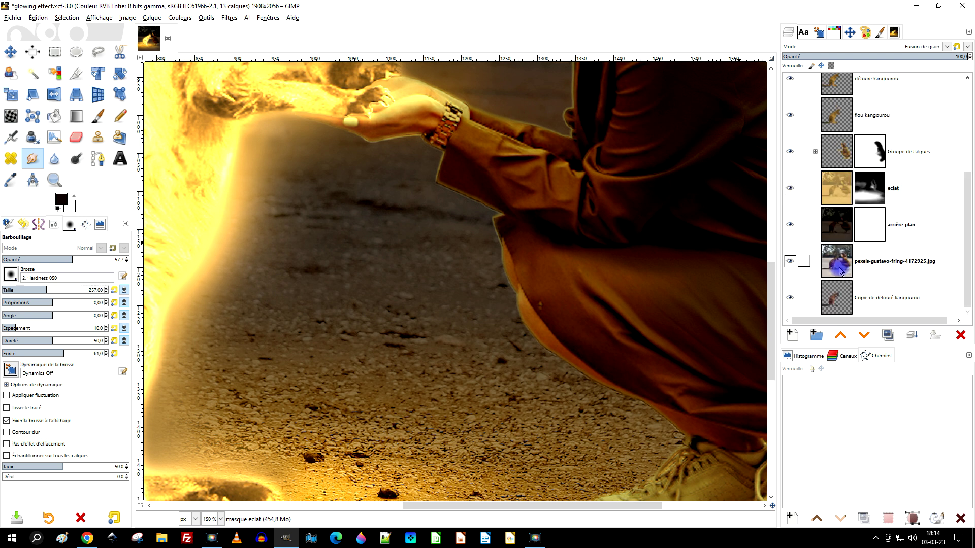
Step: Expand and select the layer group holding the woman
scroll(878, 239, "up", 2)
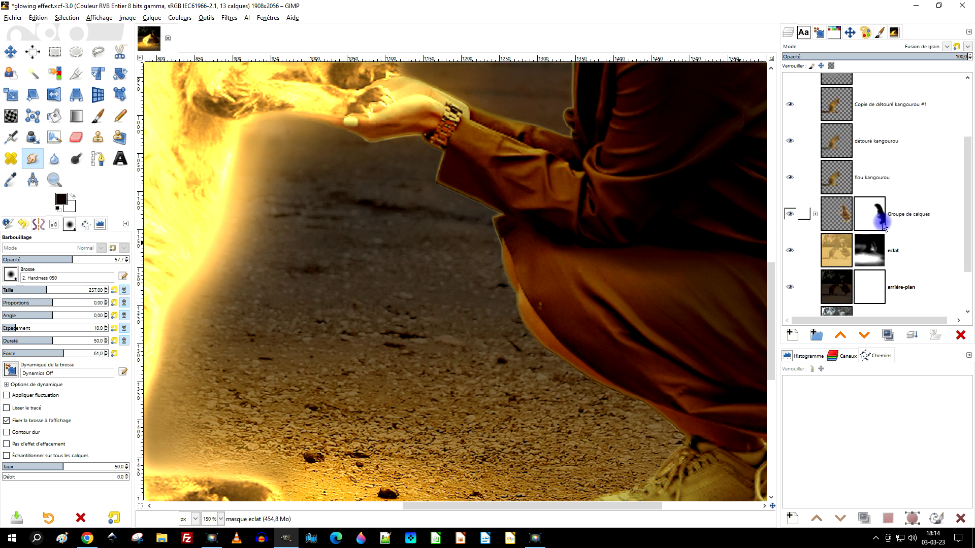
left_click(814, 215)
scroll(871, 214, "down", 1)
left_click(873, 188)
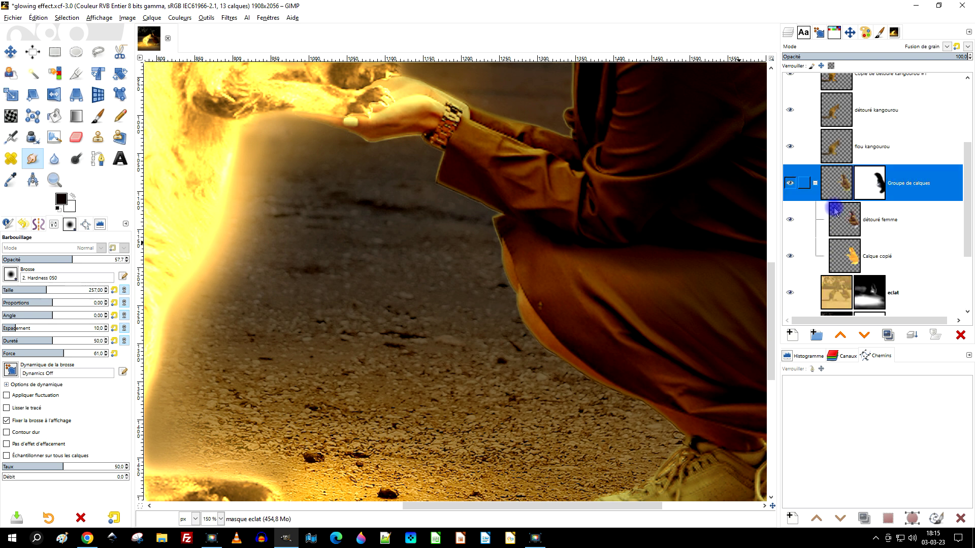
scroll(584, 269, "up", 2)
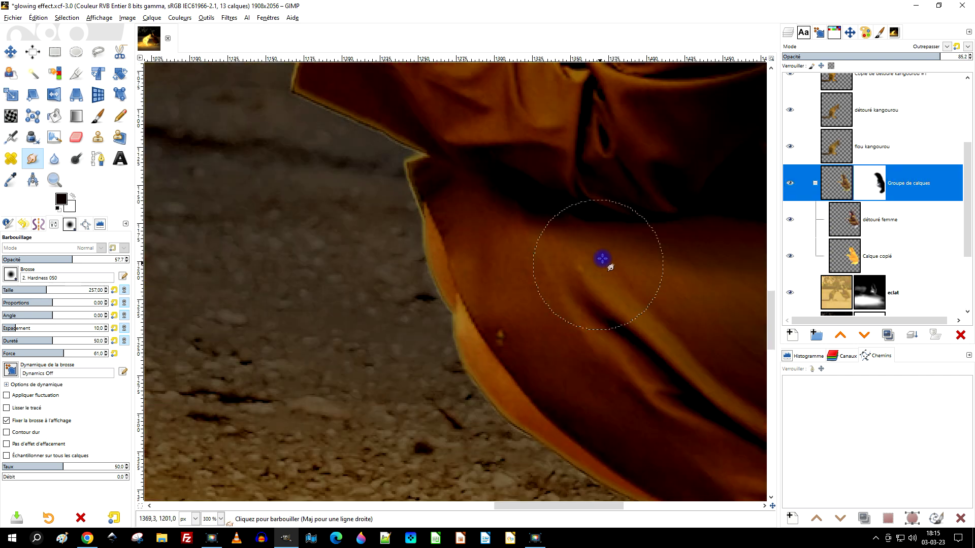
Step: Smudge the dark folds on the woman's sleeve toward its edge, then zoom out to check
left_click_drag(600, 215, 502, 210)
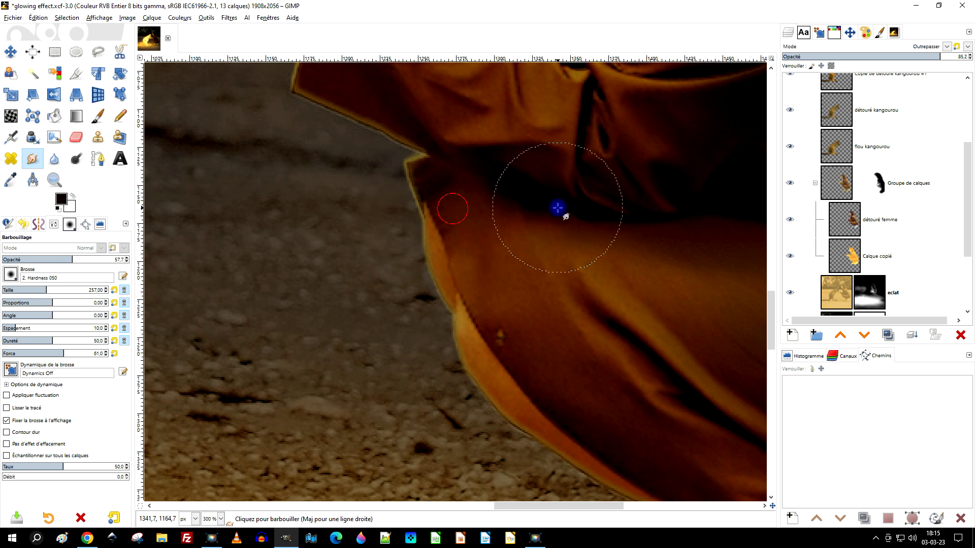
left_click_drag(582, 209, 401, 185)
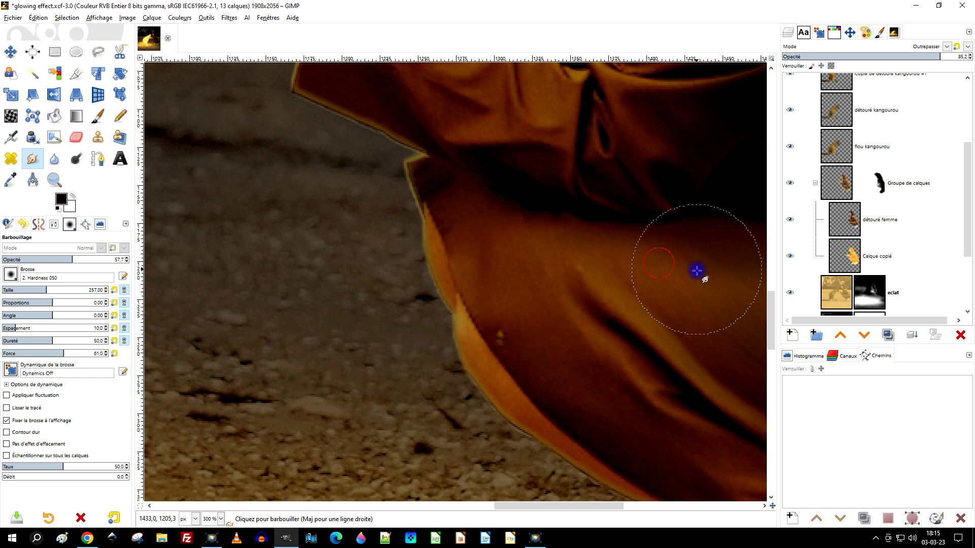
scroll(711, 284, "down", 2)
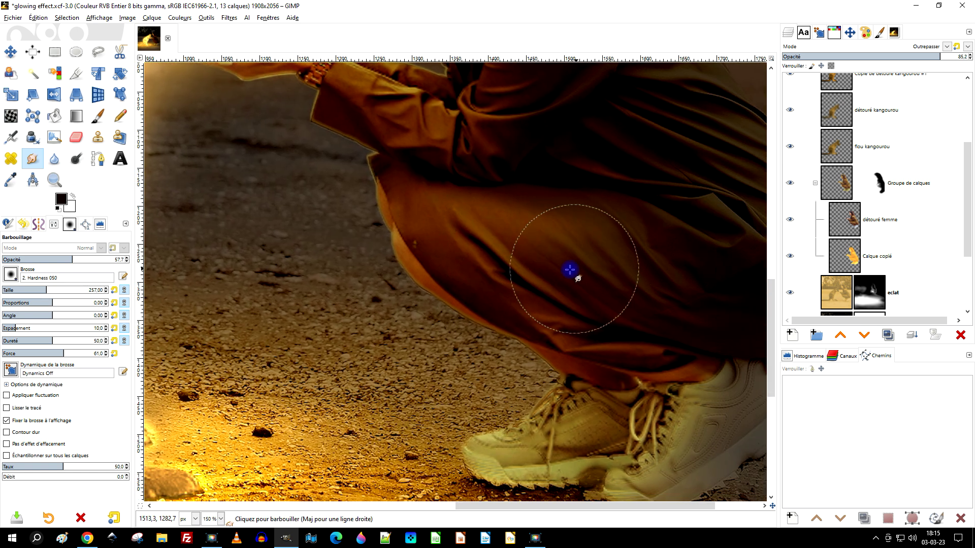
key("ctrl")
scroll(565, 278, "down", 3)
scroll(583, 278, "up", 2)
scroll(644, 275, "up", 1)
scroll(631, 376, "up", 5)
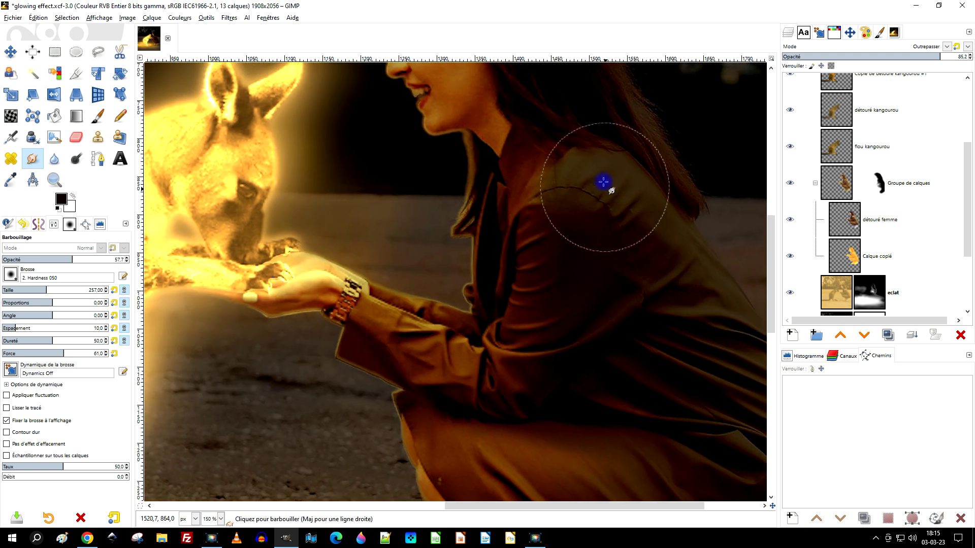
scroll(618, 181, "down", 2)
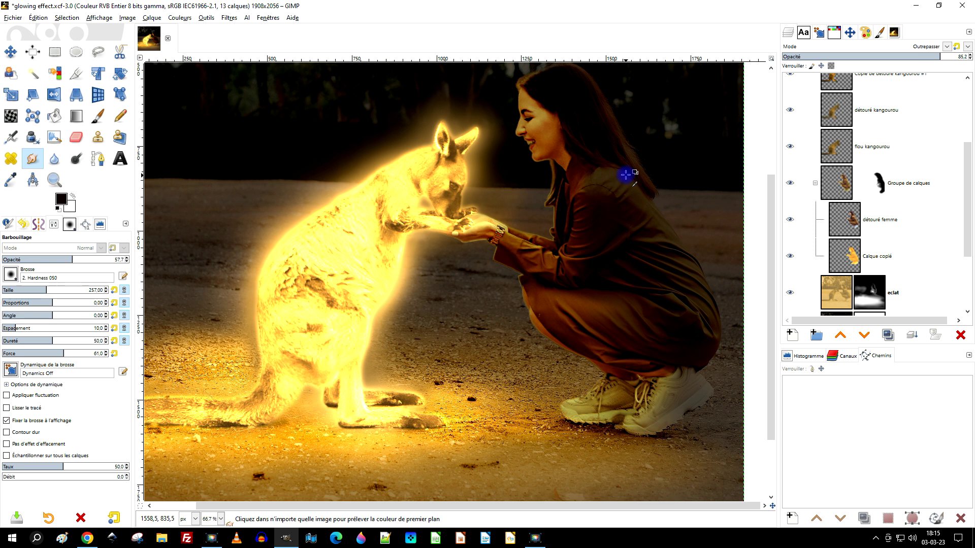
scroll(620, 257, "up", 1)
scroll(594, 250, "up", 1)
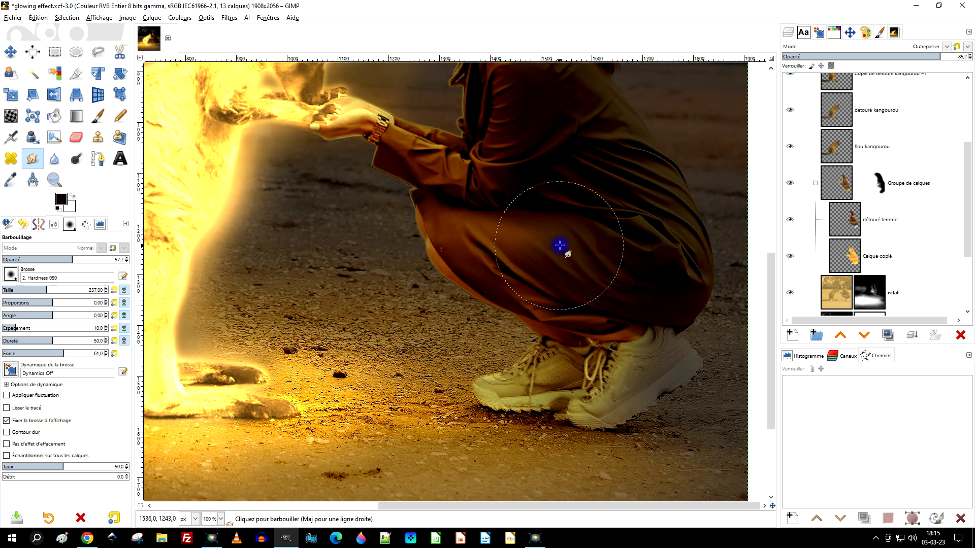
key("ctrl")
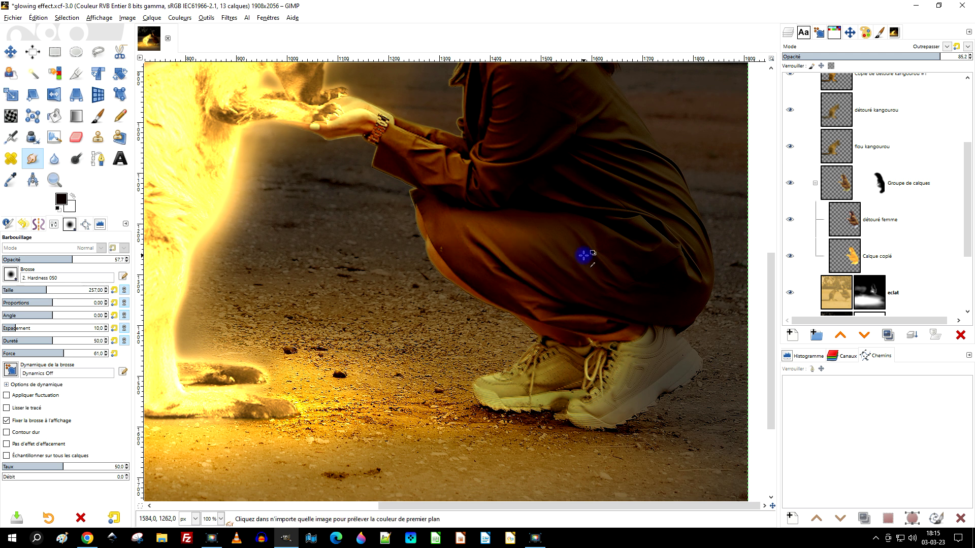
scroll(584, 255, "down", 2)
scroll(558, 202, "down", 1)
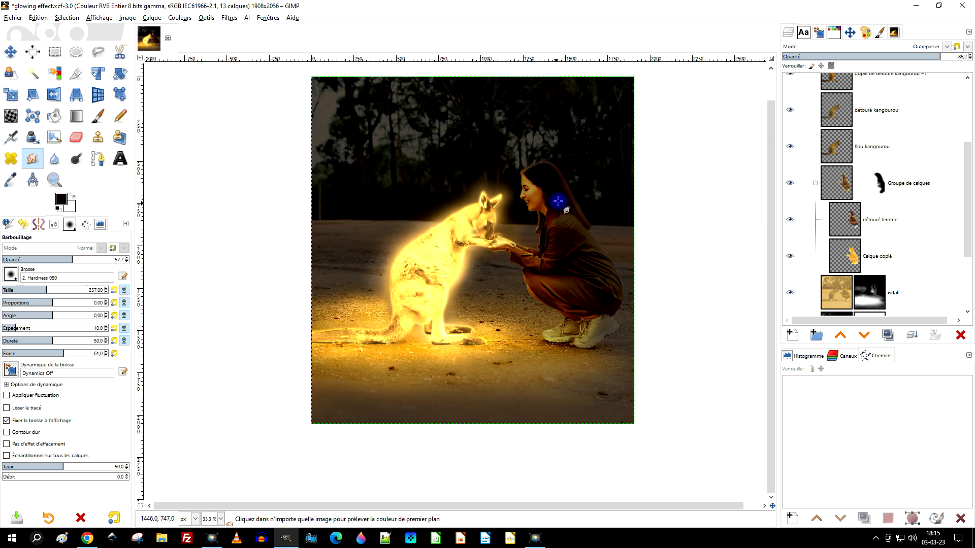
scroll(559, 199, "up", 1)
Step: Collapse the woman's group and select the Copie de détouré kangourou #1 layer
left_click(812, 182)
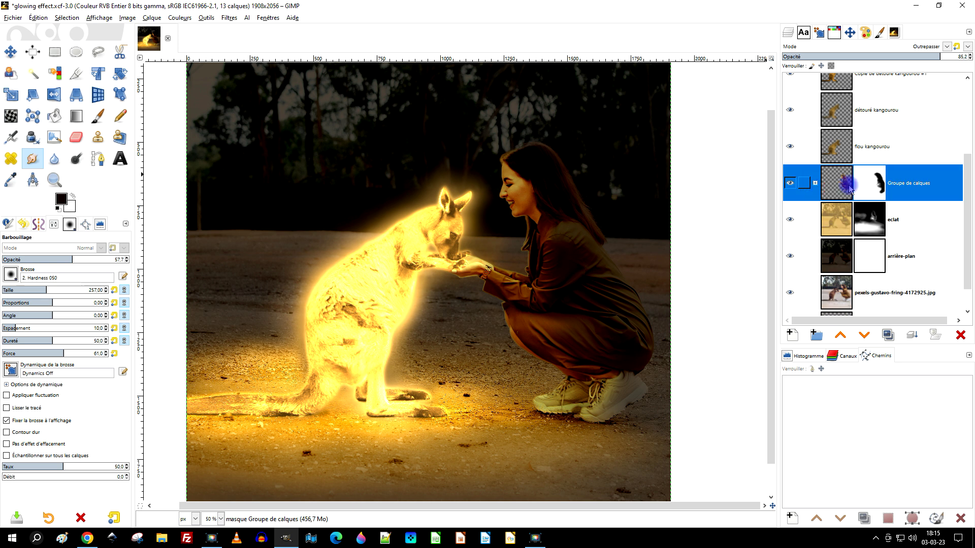
scroll(923, 197, "up", 3)
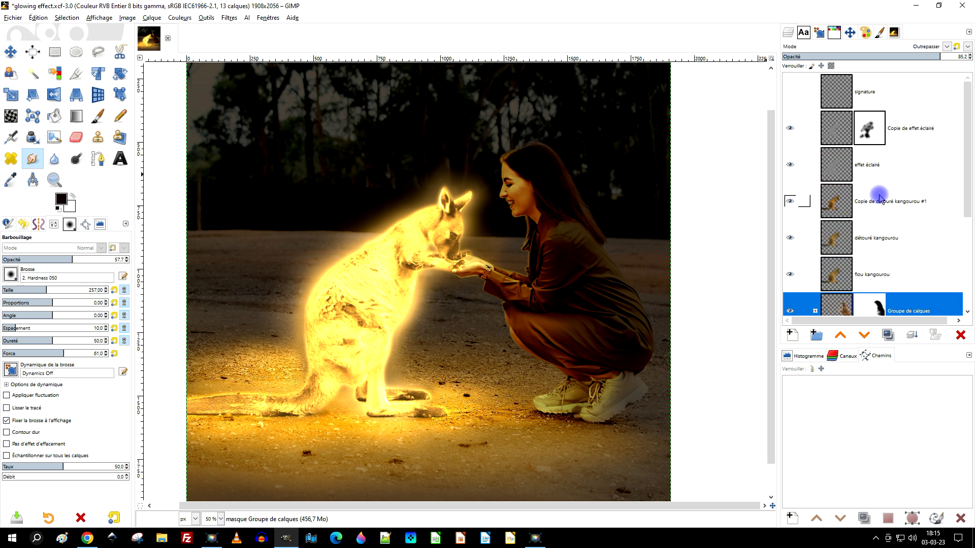
left_click(929, 199)
left_click(801, 332)
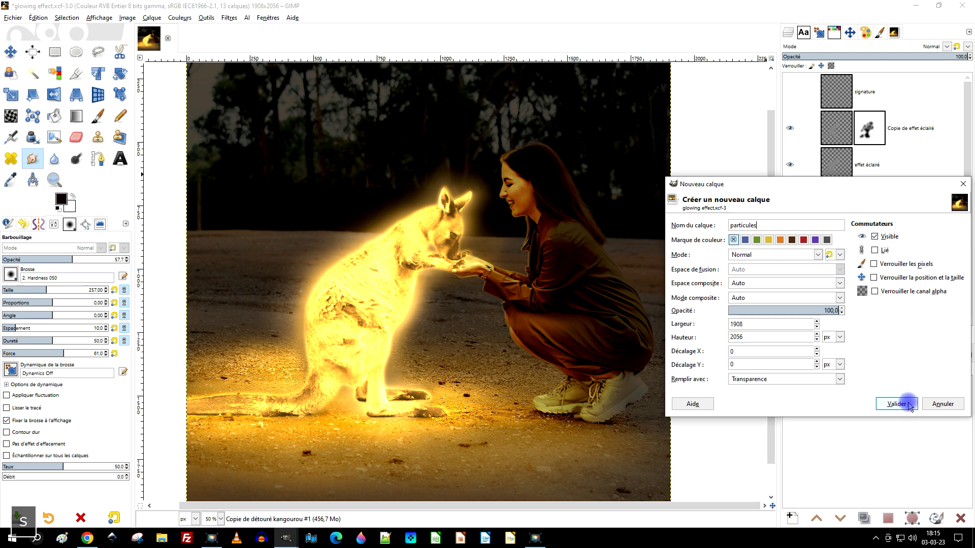
Step: Create the 'particules' layer, select it, and switch to the Paintbrush at 100% view
left_click(897, 403)
left_click(789, 234)
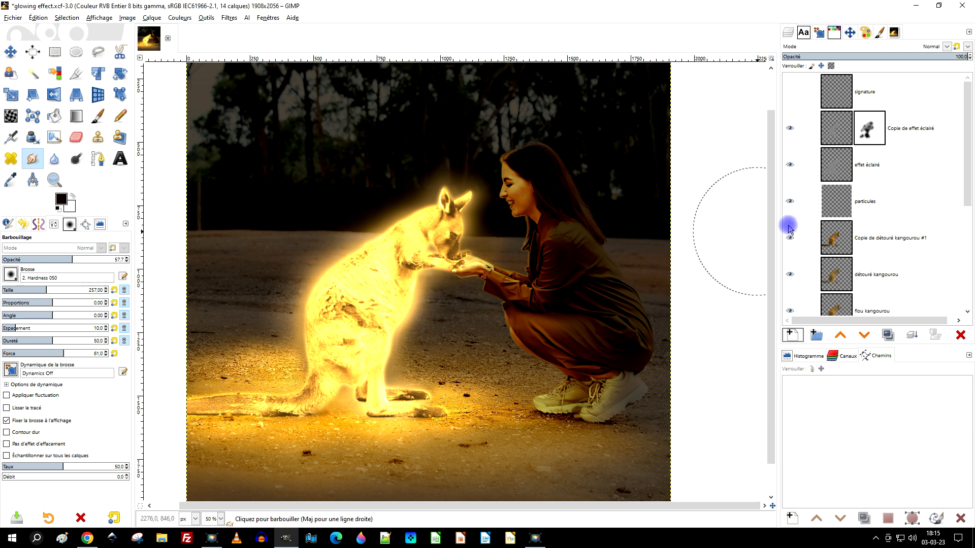
left_click(857, 186)
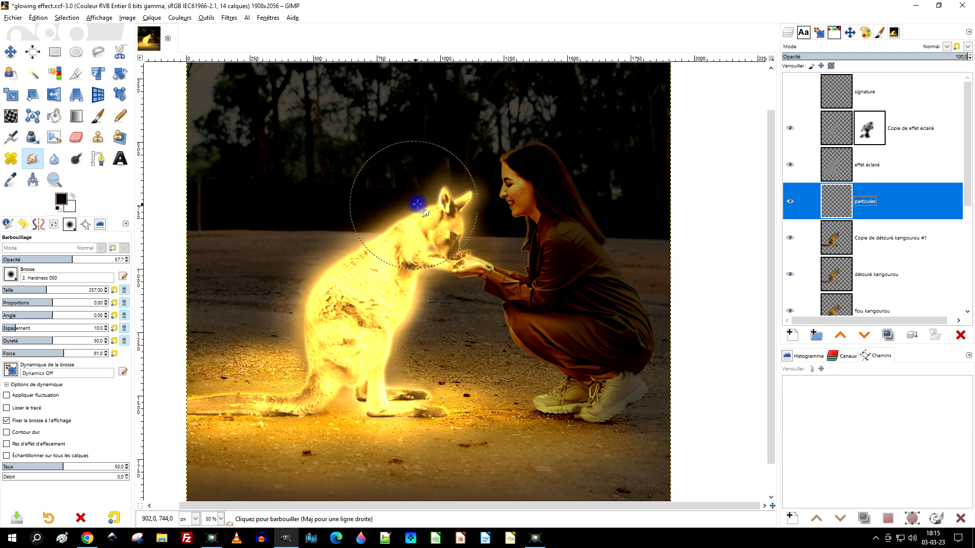
key("1")
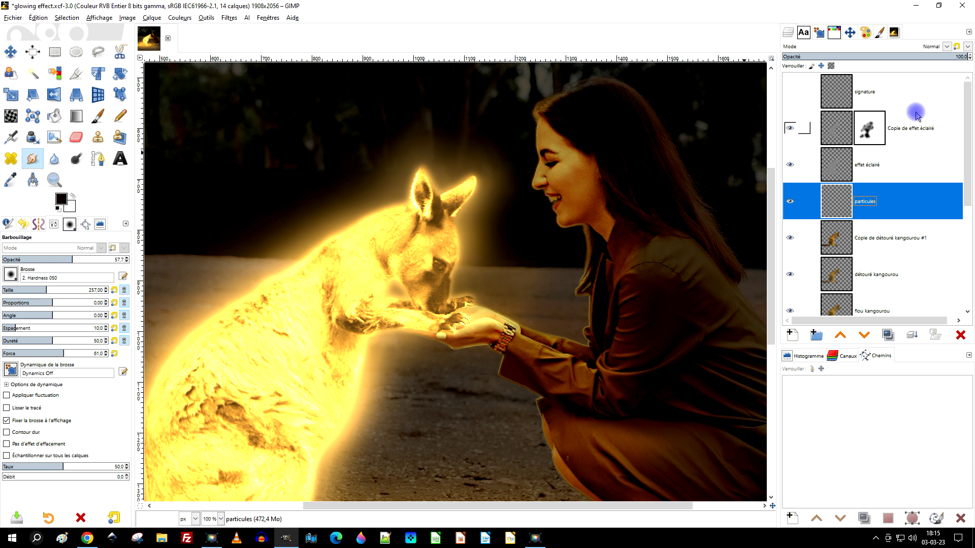
left_click(97, 122)
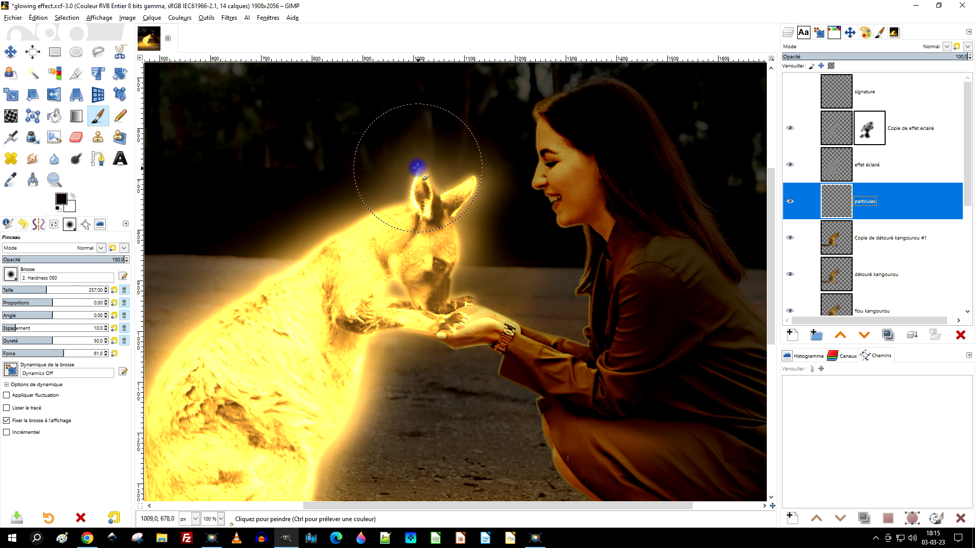
Step: Paint black over the glow around the kangaroo's ear, head and back on particules
scroll(418, 167, "up", 2, "ctrl")
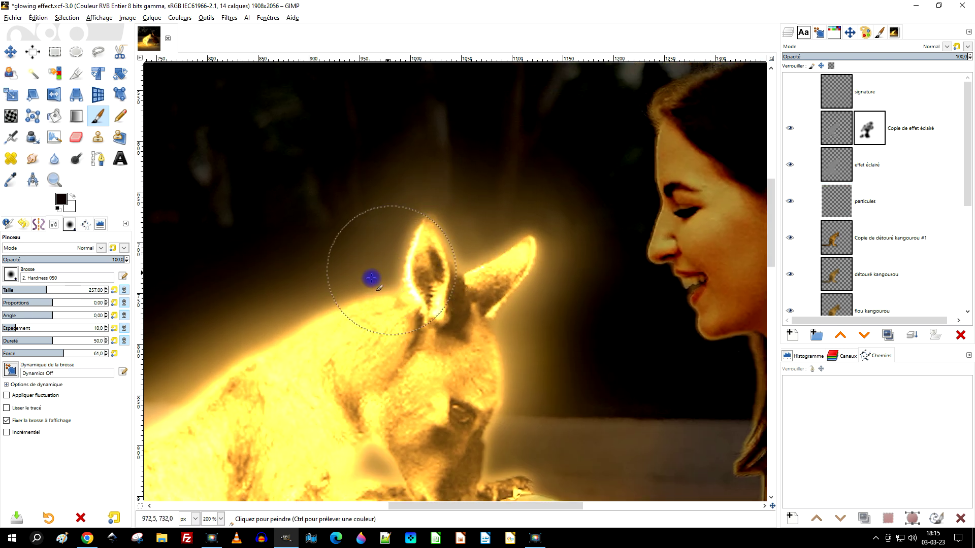
left_click_drag(404, 297, 409, 213)
left_click(905, 203)
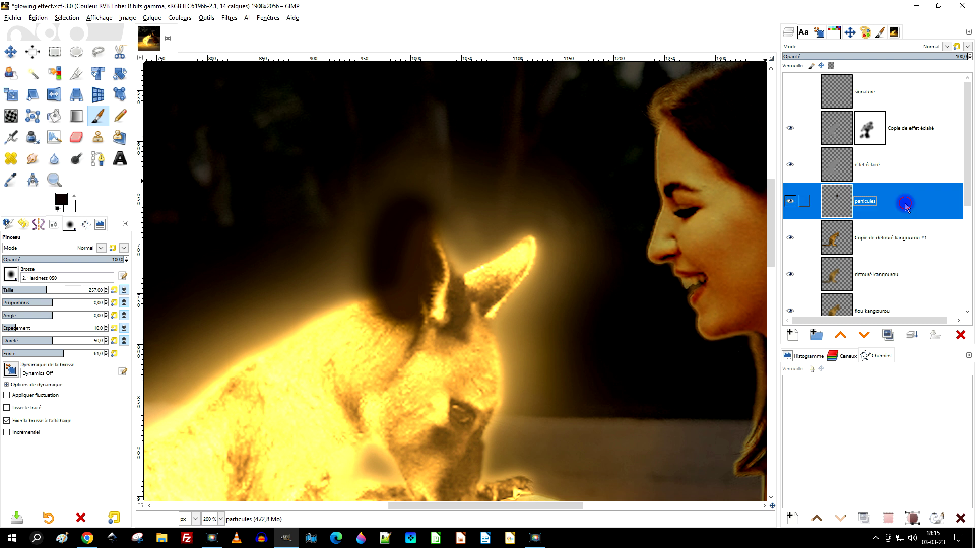
mouse_move(455, 227)
left_mouse_down()
mouse_move(464, 269)
mouse_move(523, 230)
mouse_move(504, 239)
mouse_move(494, 255)
mouse_move(541, 231)
mouse_move(548, 266)
mouse_move(503, 327)
mouse_move(518, 278)
left_mouse_up()
mouse_move(359, 293)
left_mouse_down()
mouse_move(337, 307)
mouse_move(342, 341)
left_mouse_up()
scroll(345, 345, "down", 2)
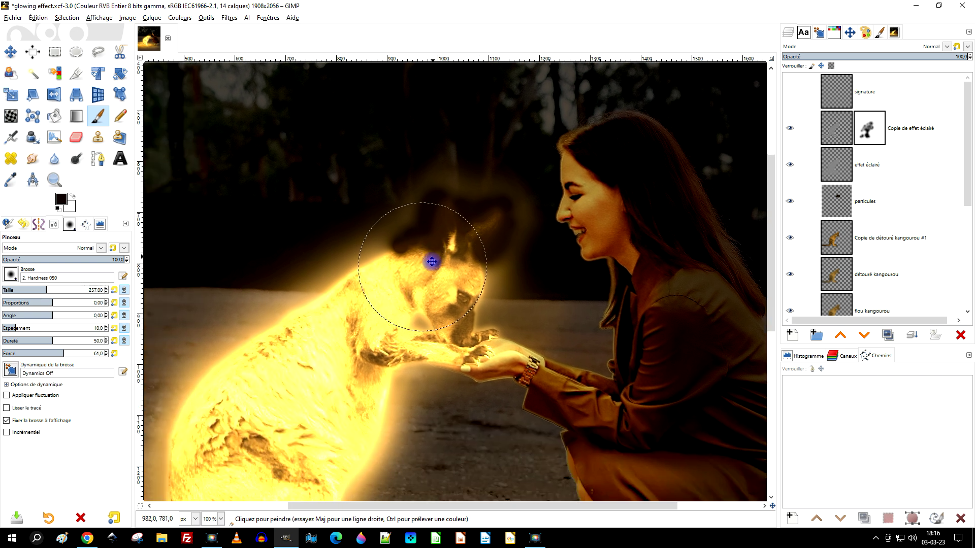
mouse_move(368, 270)
left_mouse_down()
mouse_move(342, 281)
mouse_move(398, 272)
mouse_move(477, 293)
mouse_move(496, 270)
left_mouse_up()
scroll(537, 260, "down", 1)
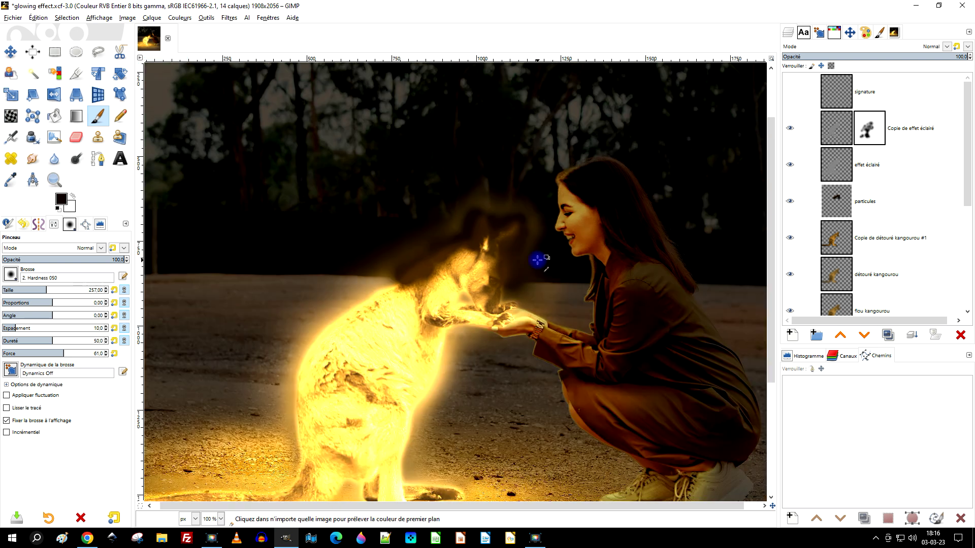
scroll(537, 260, "up", 1)
scroll(539, 222, "up", 1)
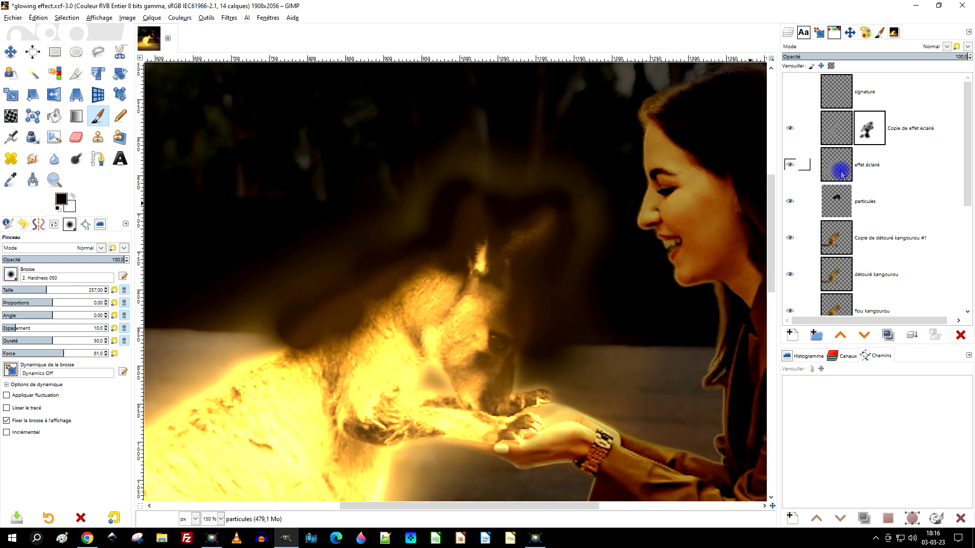
left_click(838, 208)
left_click(227, 19)
mouse_move(239, 119)
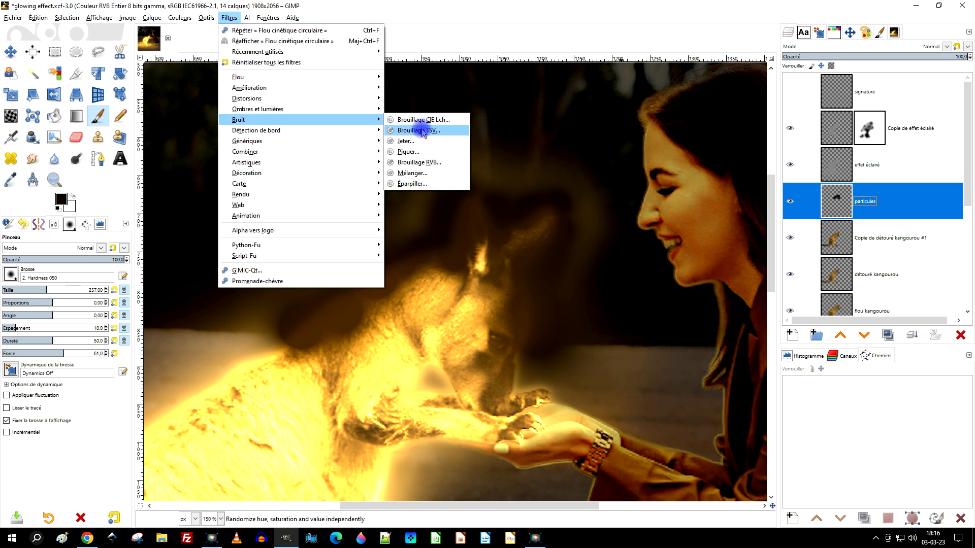
Step: Apply Brouillage TSV noise with raised Hue and Value to particules, set to Écran mode
left_click(423, 130)
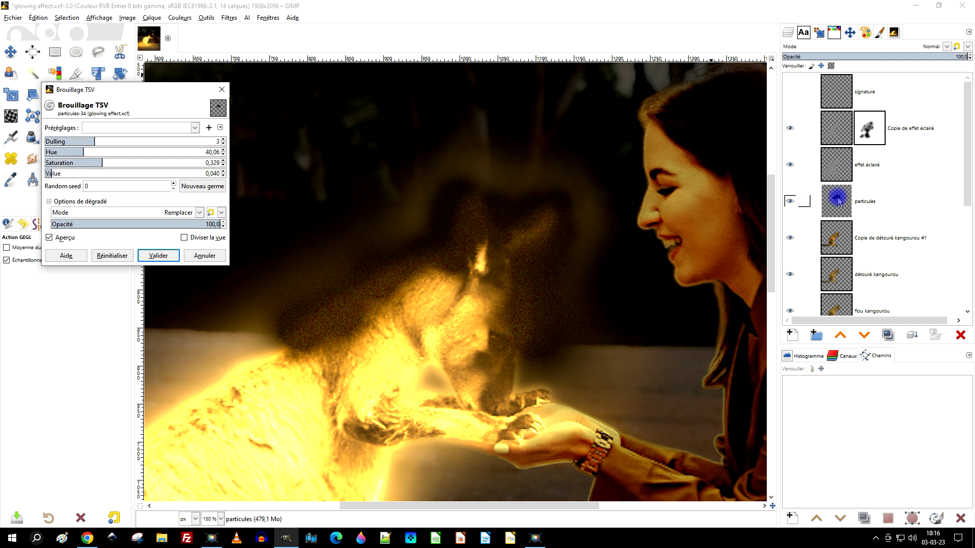
left_click(921, 47)
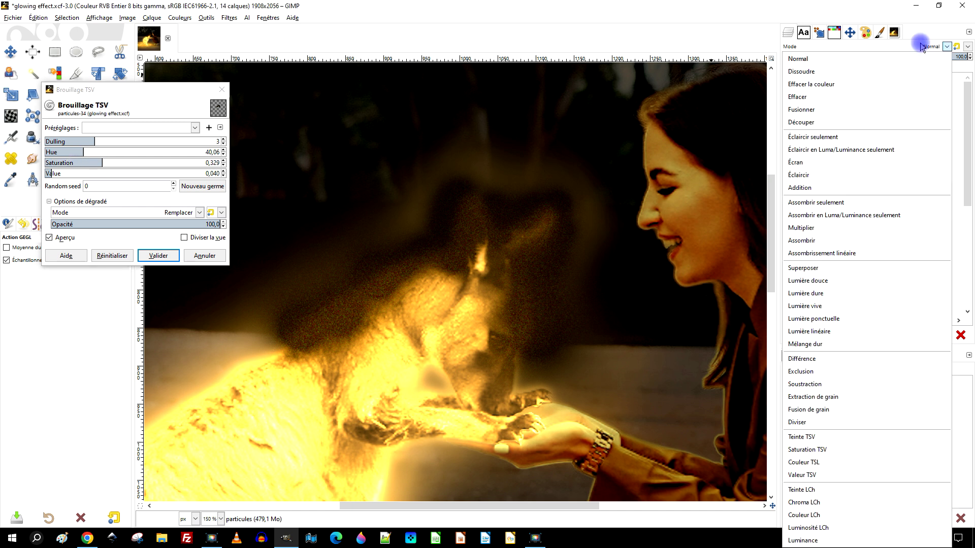
left_click(835, 164)
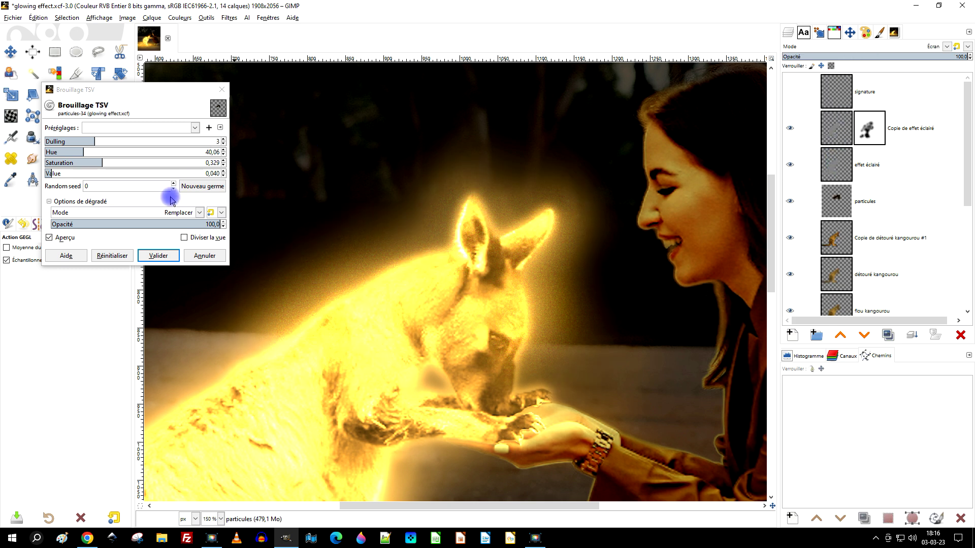
left_click(60, 239)
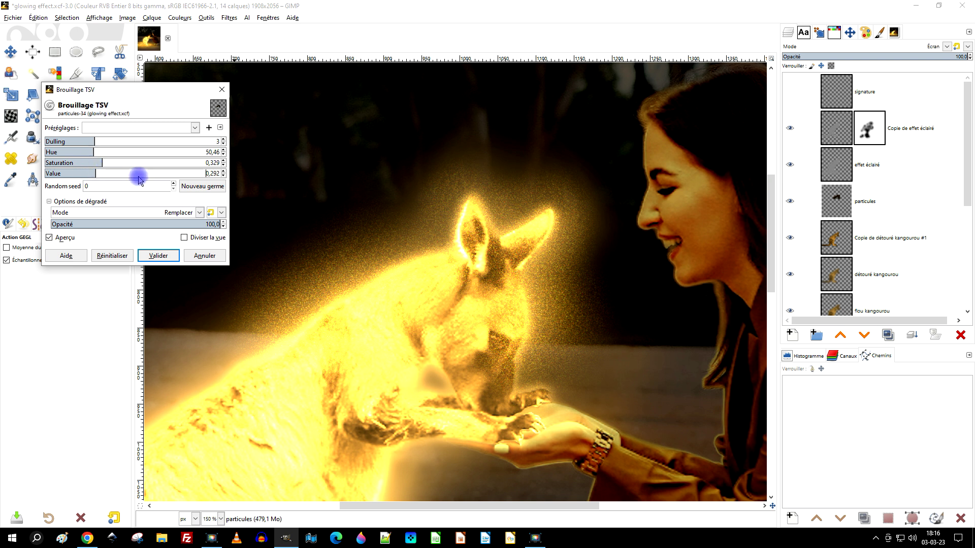
left_click(145, 252)
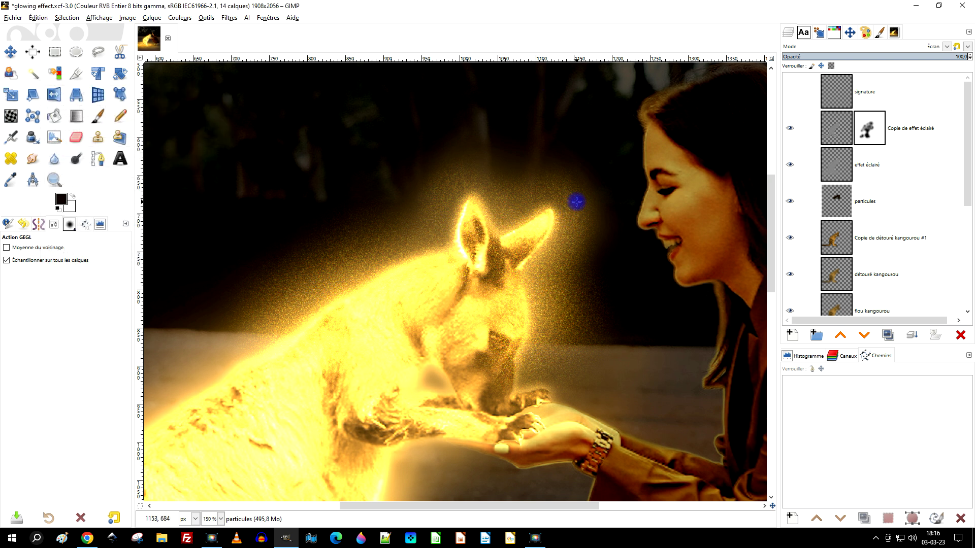
scroll(576, 201, "down", 3)
scroll(579, 199, "up", 2)
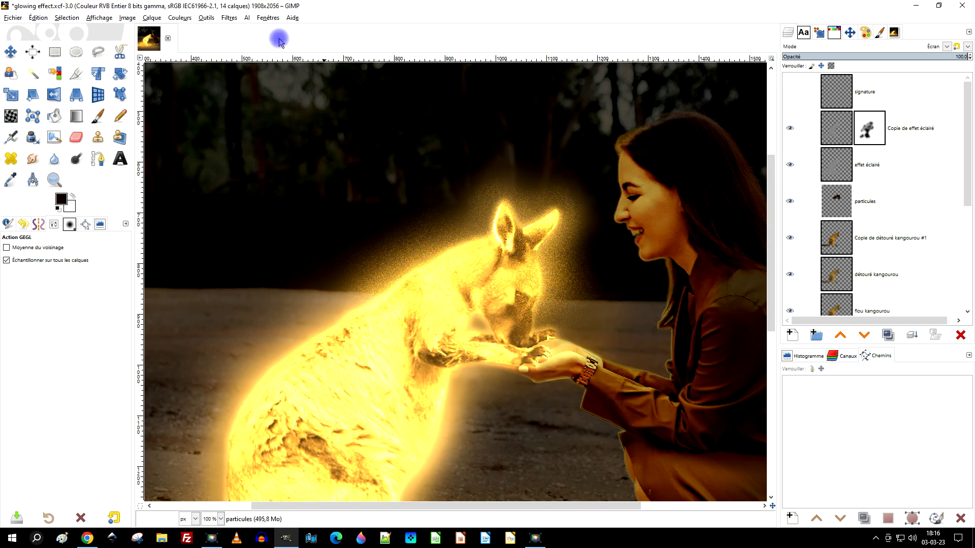
left_click(229, 18)
mouse_move(286, 77)
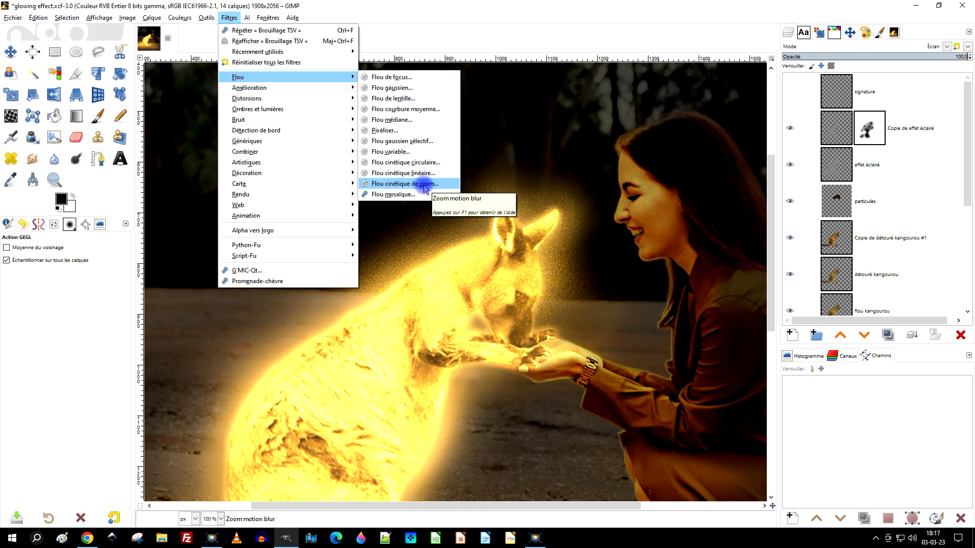
Step: Apply Flou cinétique de zoom to particules, blurring factor about 0.247, centre nudged upward
left_click(424, 185)
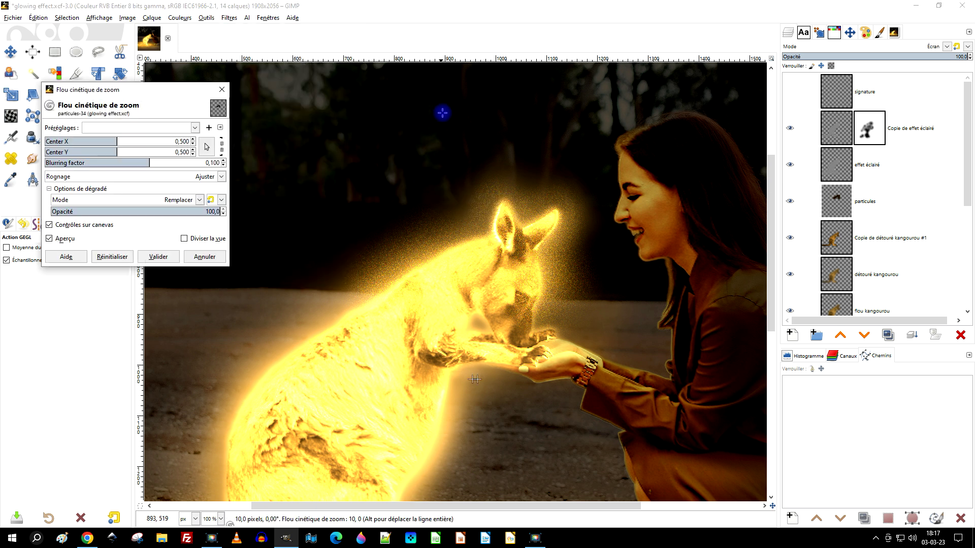
scroll(573, 203, "up", 1, "ctrl")
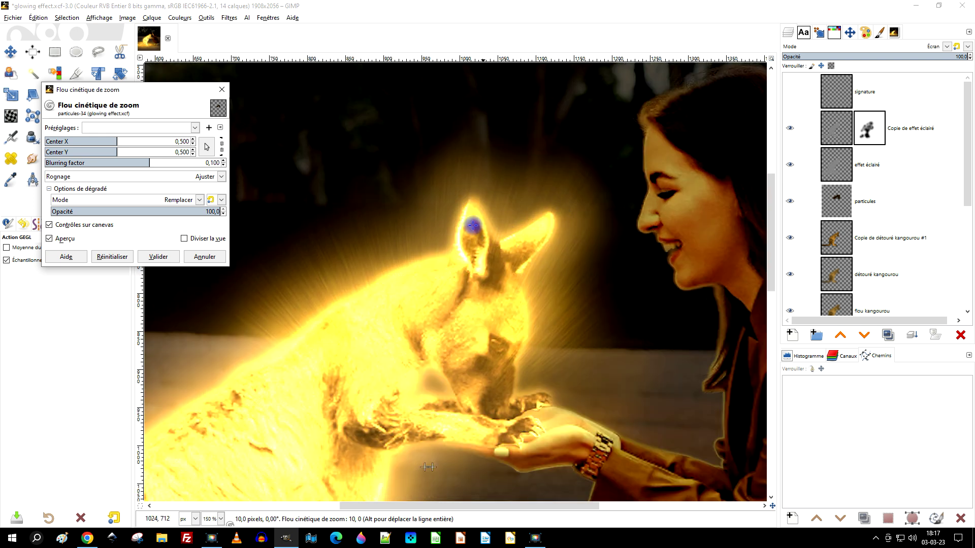
left_click_drag(428, 467, 500, 414)
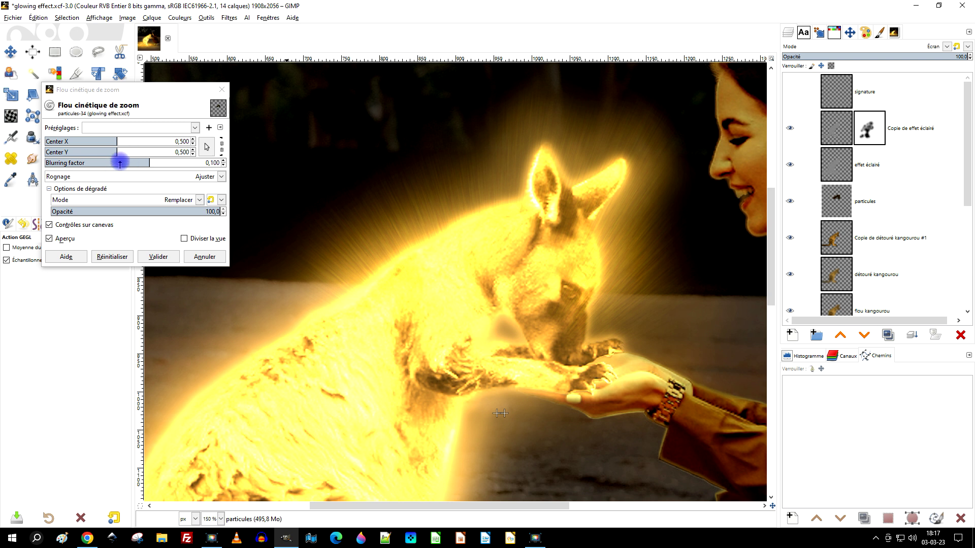
left_click_drag(157, 163, 164, 162)
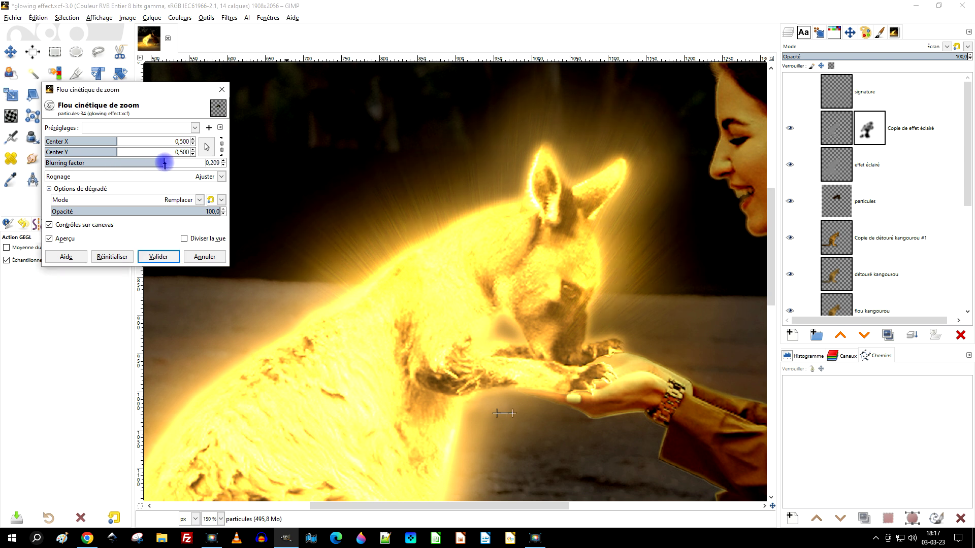
scroll(568, 219, "down", 2)
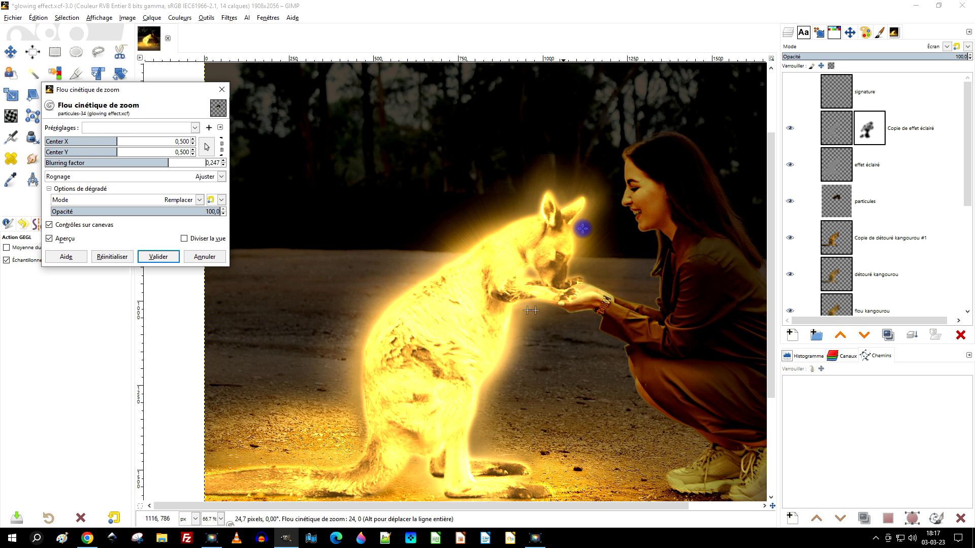
scroll(583, 223, "up", 2)
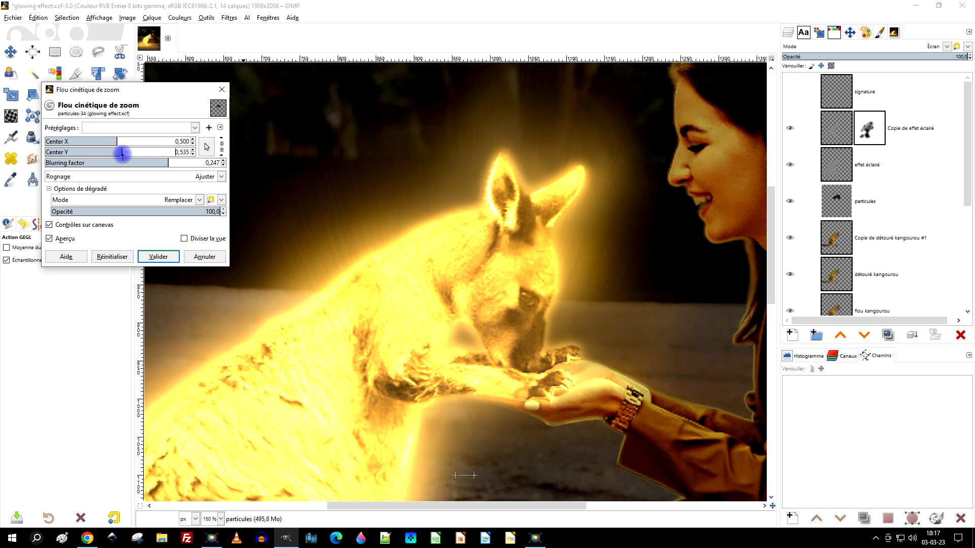
left_click_drag(114, 155, 113, 156)
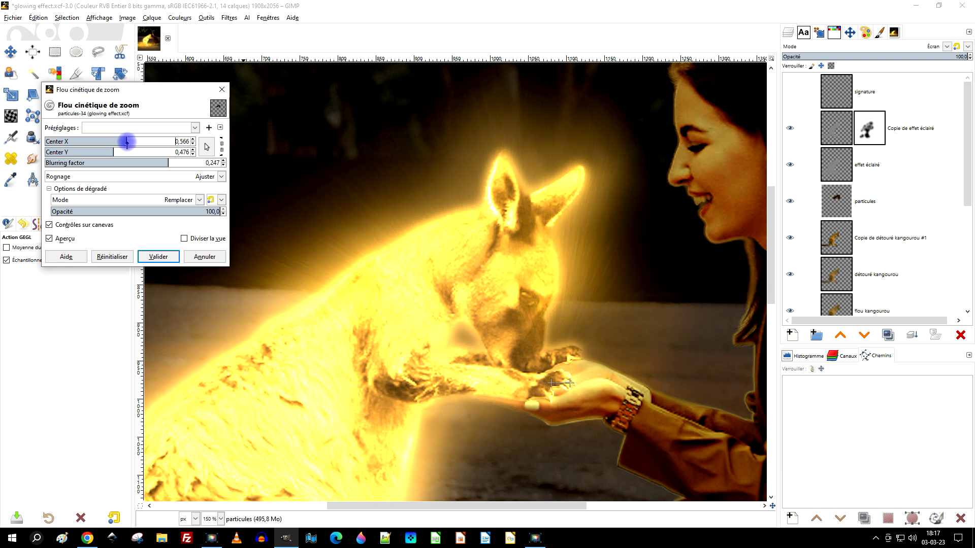
left_click(159, 257)
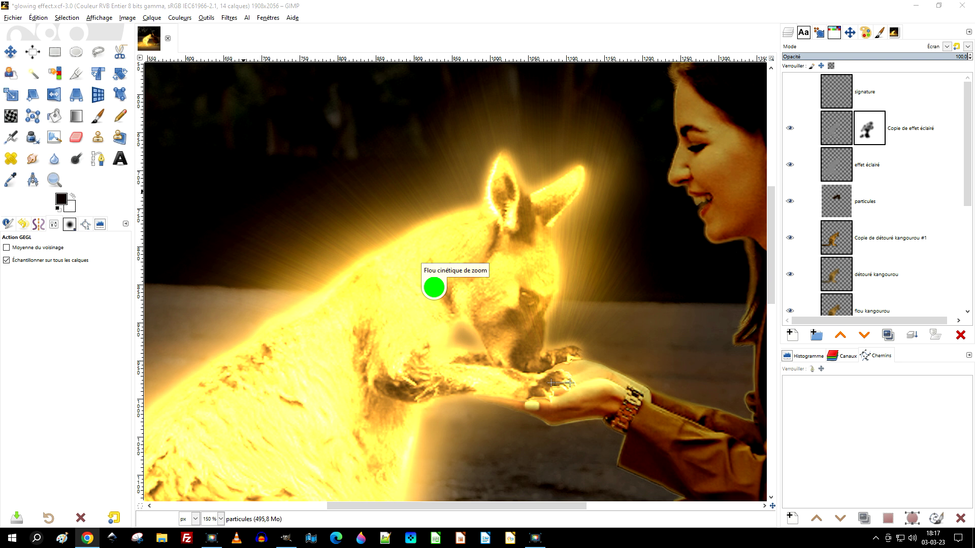
left_click(561, 383)
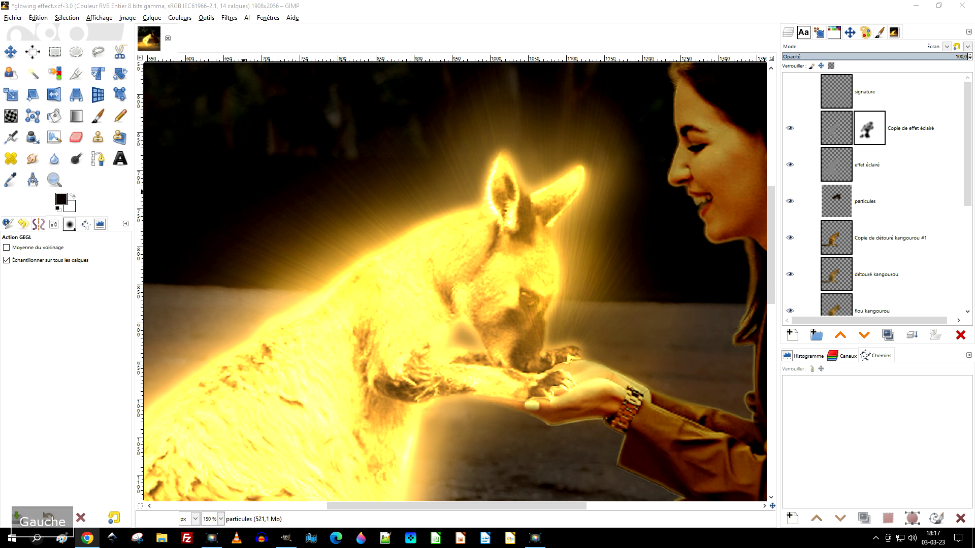
Step: Resize the particules layer with Calque aux dimensions de l'image
scroll(621, 257, "down", 2)
scroll(622, 257, "up", 2)
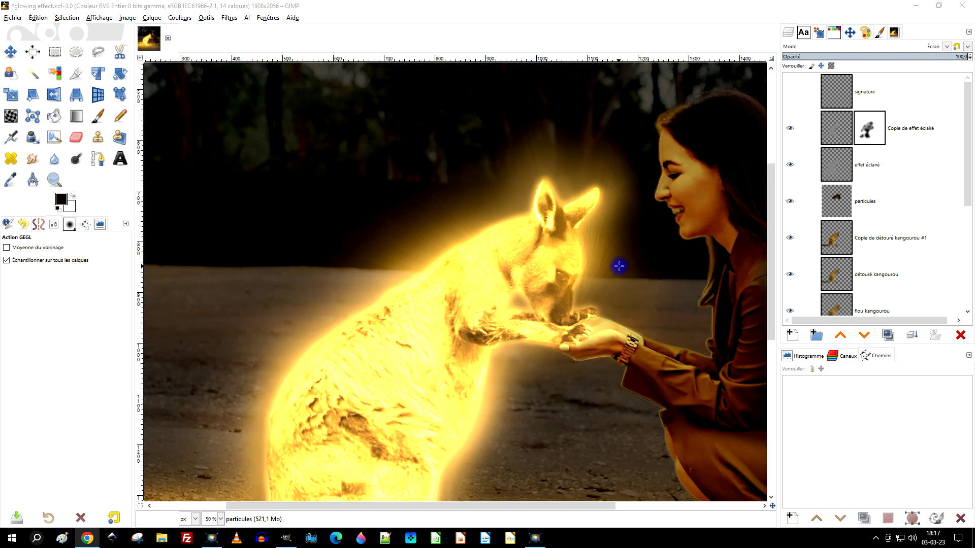
scroll(622, 258, "up", 1)
scroll(619, 218, "down", 2)
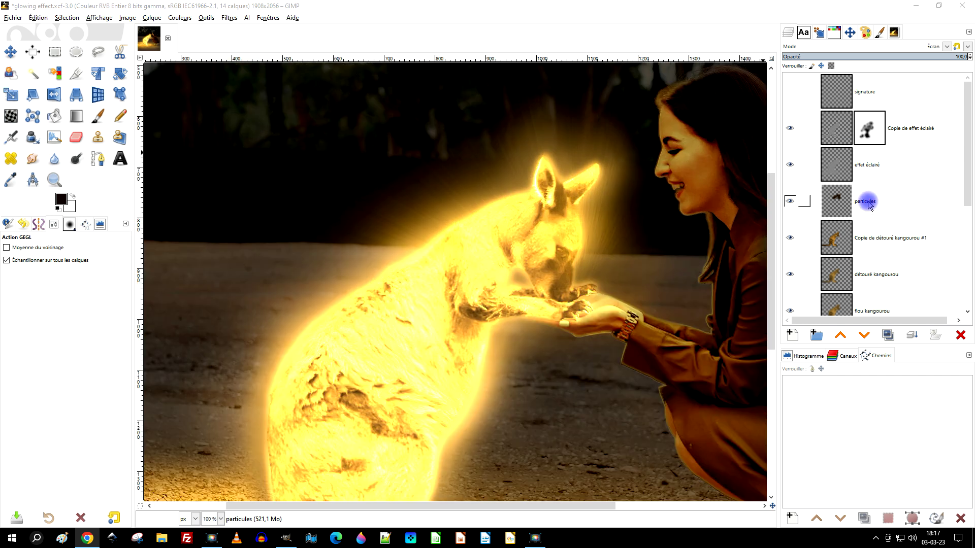
left_click(869, 203)
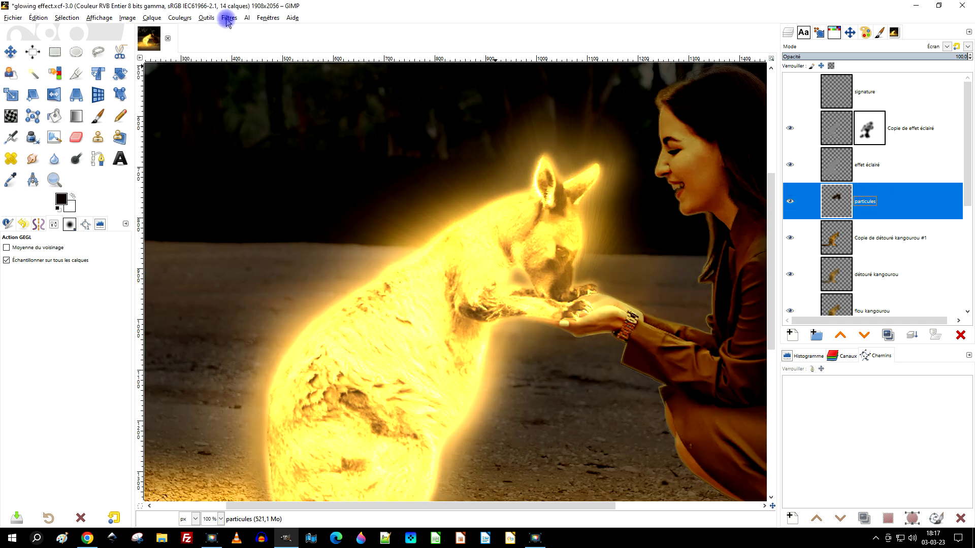
scroll(436, 261, "down", 2)
scroll(437, 261, "down", 2)
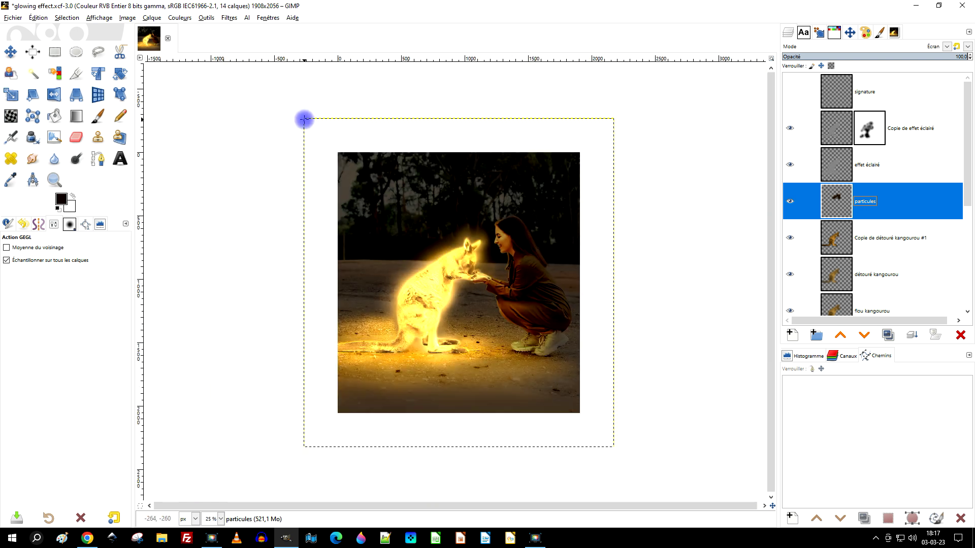
right_click(829, 206)
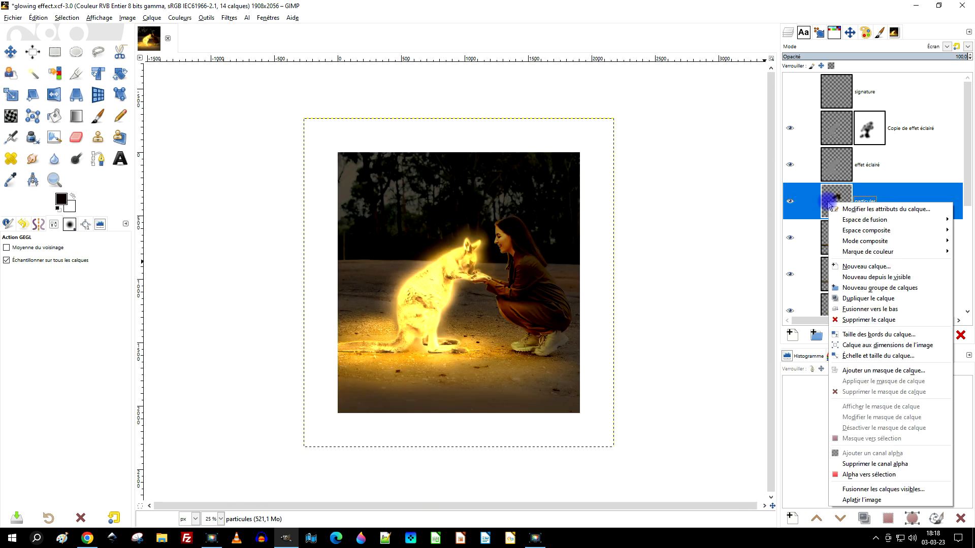
left_click(912, 345)
scroll(445, 252, "up", 4)
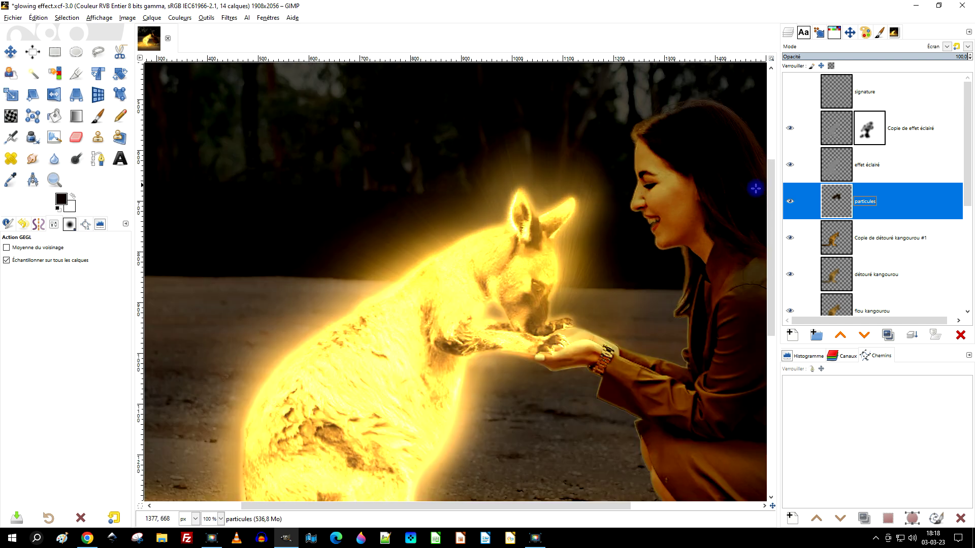
right_click(837, 205)
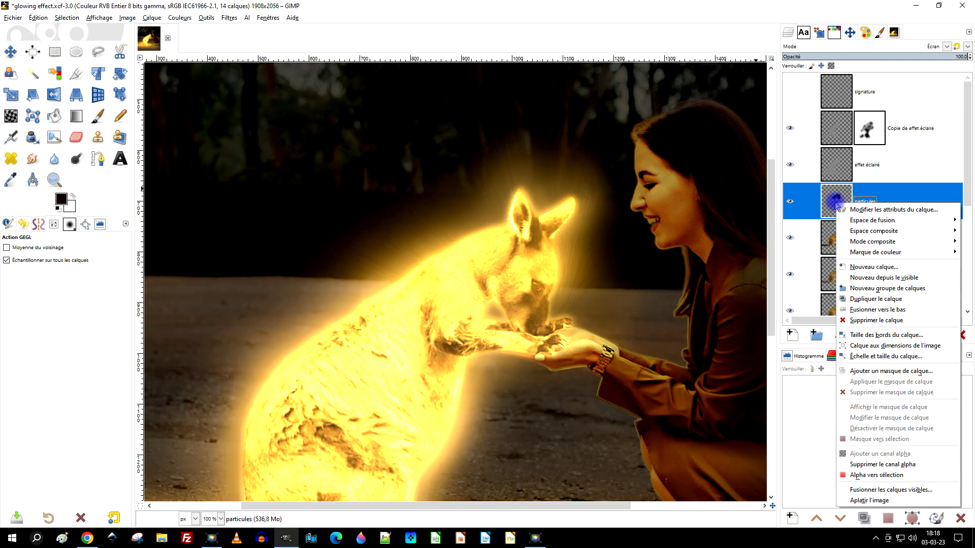
Step: Add a white layer mask to particules and set the Paintbrush size to 322
left_click(894, 371)
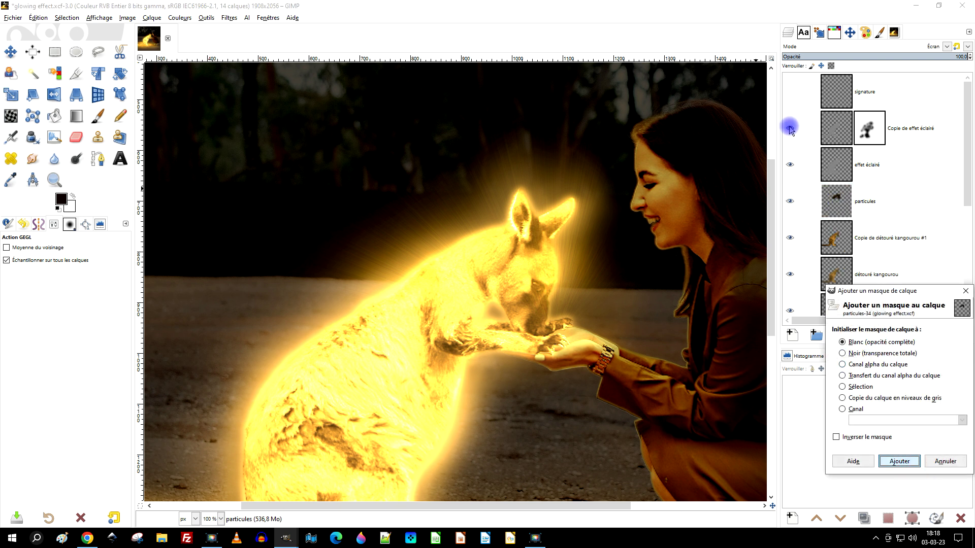
key("Return")
left_click(98, 116)
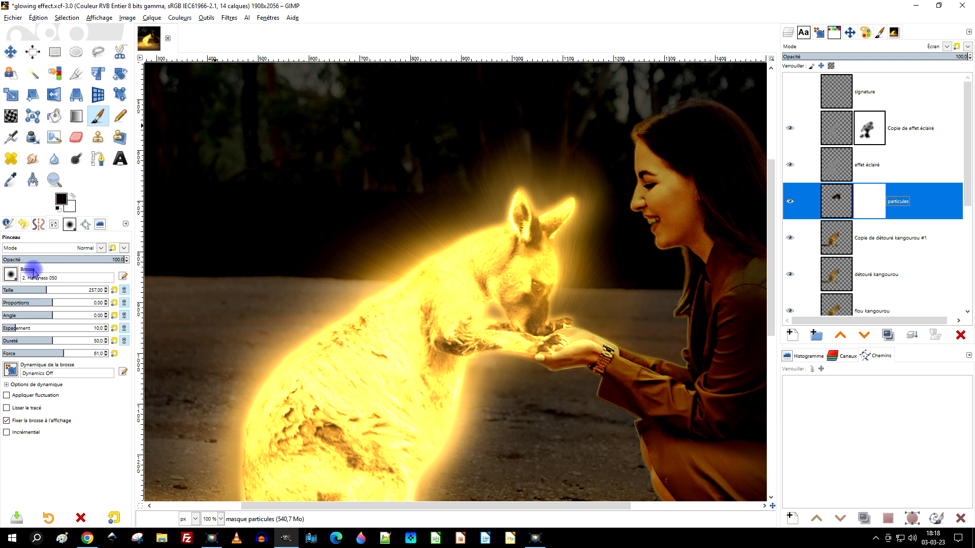
left_click_drag(49, 290, 53, 290)
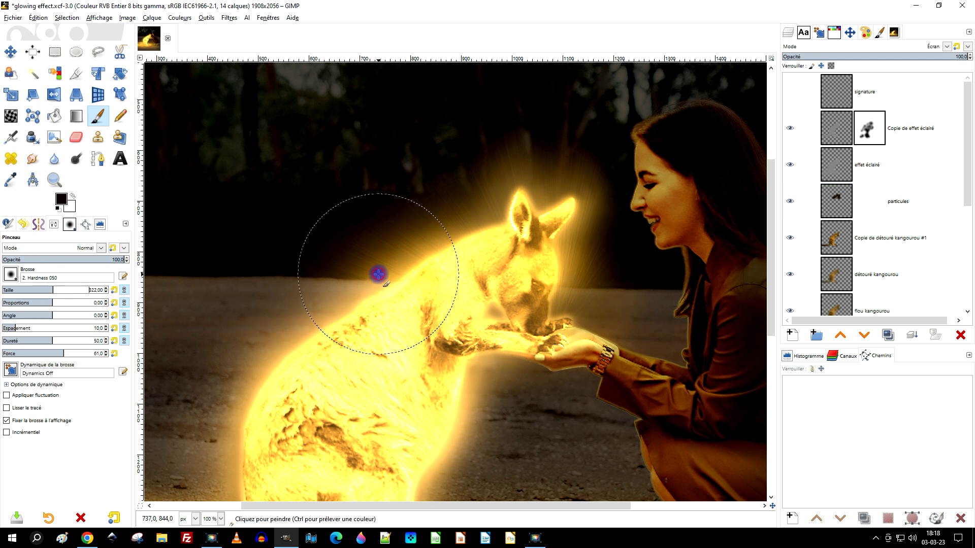
Step: Paint black on the mask to trim the golden rays above the kangaroo's back
left_click(381, 270)
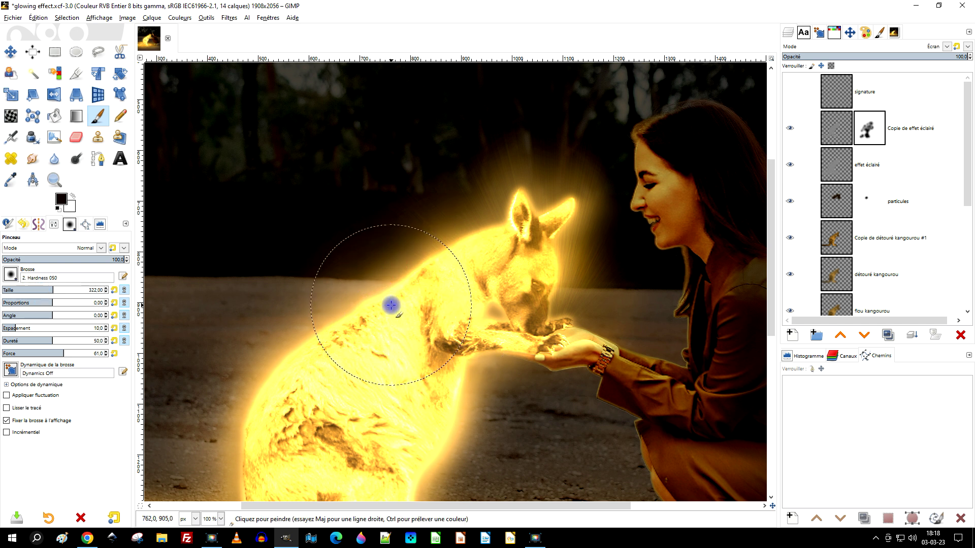
scroll(428, 330, "down", 2)
scroll(444, 349, "up", 1)
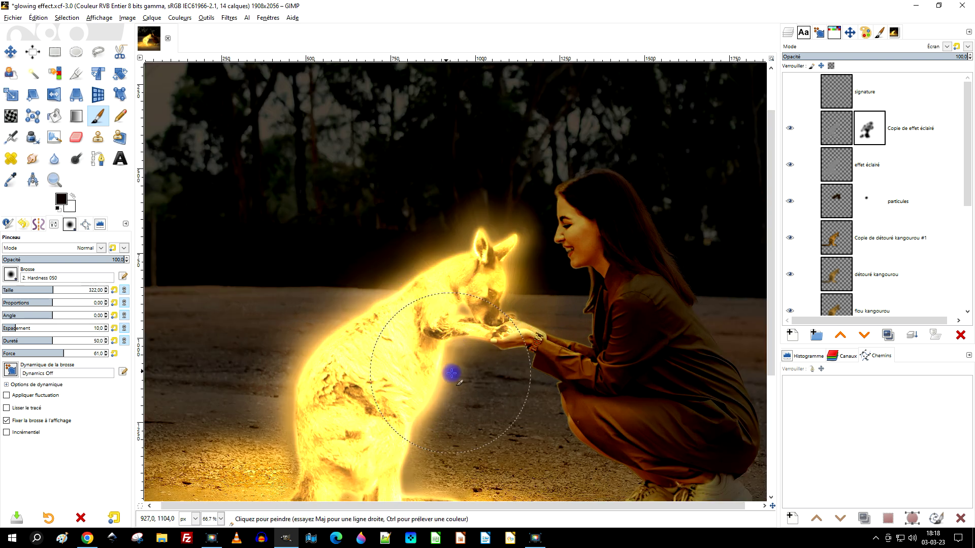
scroll(453, 374, "down", 2)
scroll(457, 296, "down", 3)
scroll(468, 336, "down", 1)
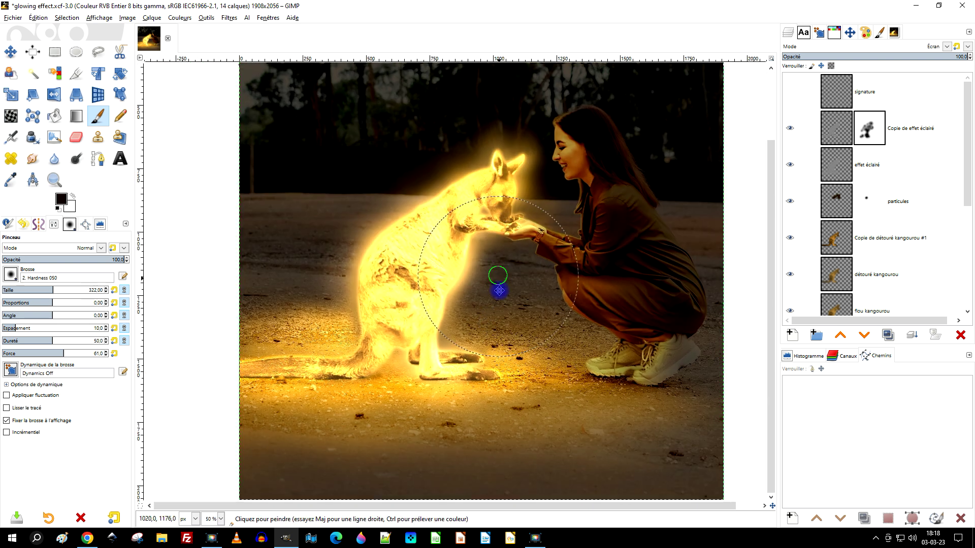
scroll(494, 309, "down", 1)
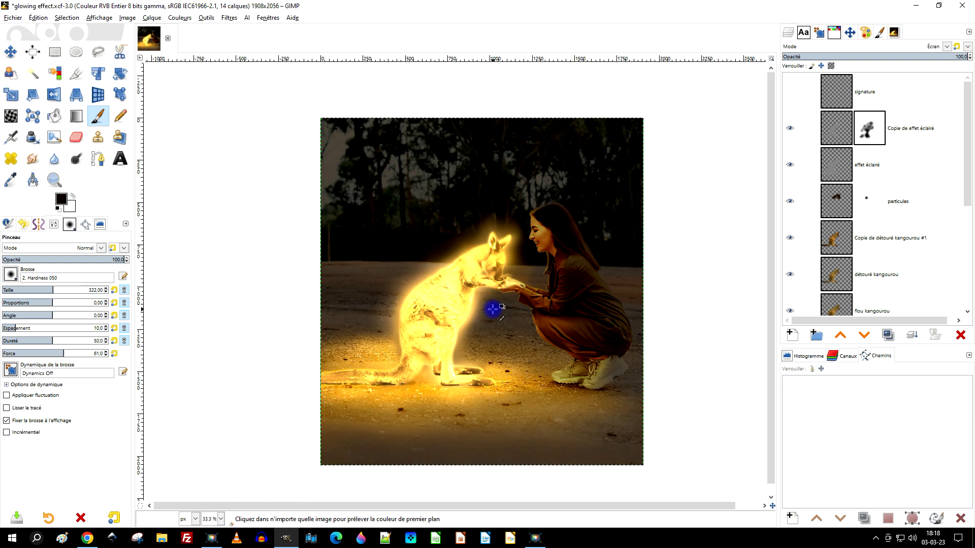
left_click(13, 18)
Step: Save the image, then add a Visible layer via Nouveau depuis le visible on Copie de effet éclairé
left_click(43, 112)
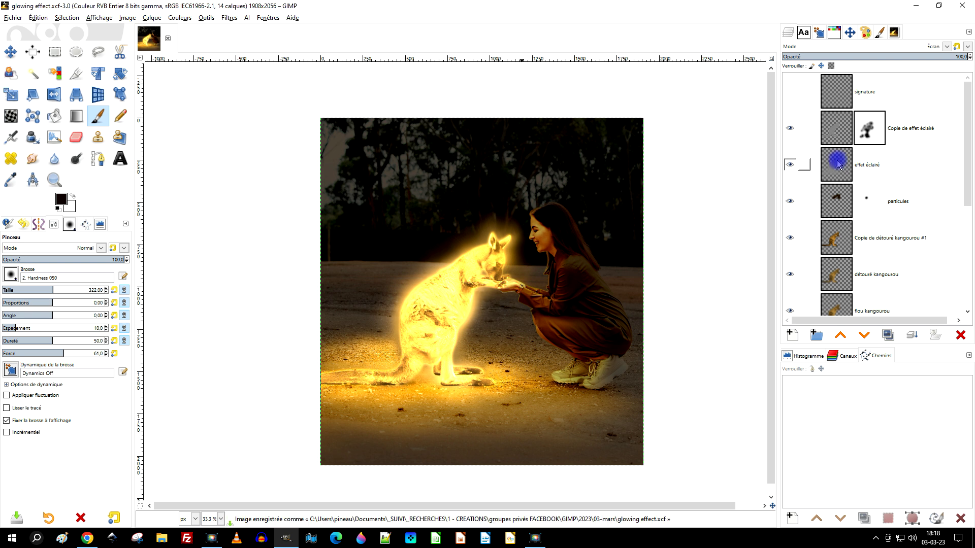
left_click(830, 128)
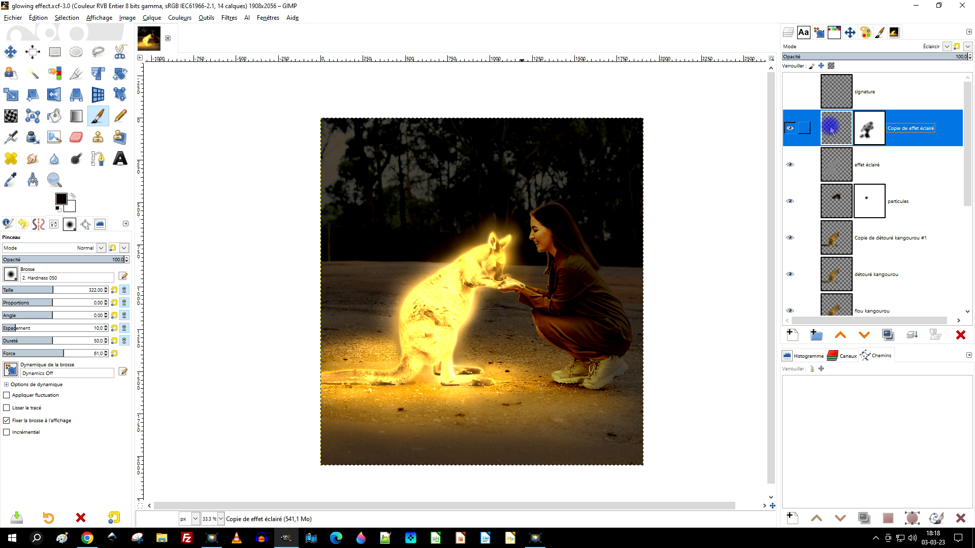
right_click(831, 130)
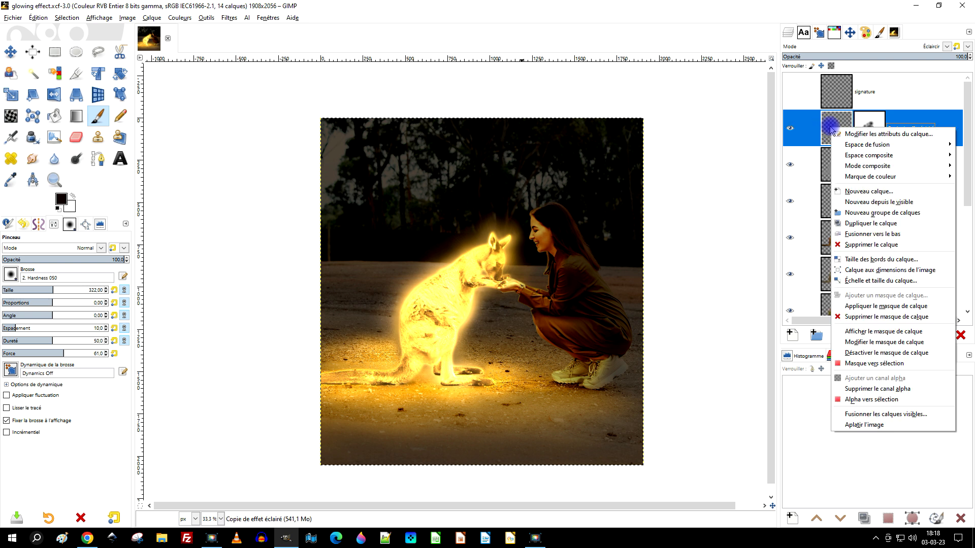
left_click(896, 202)
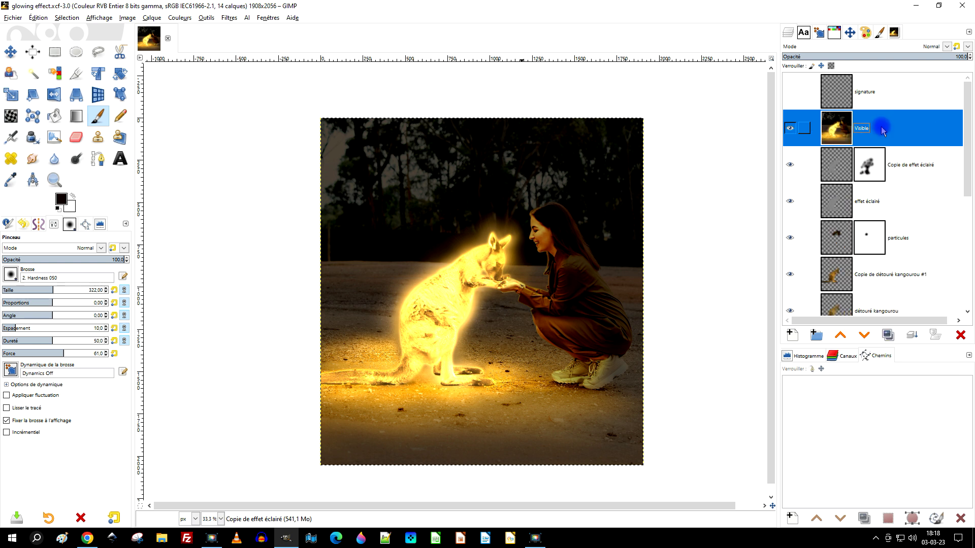
left_click(229, 18)
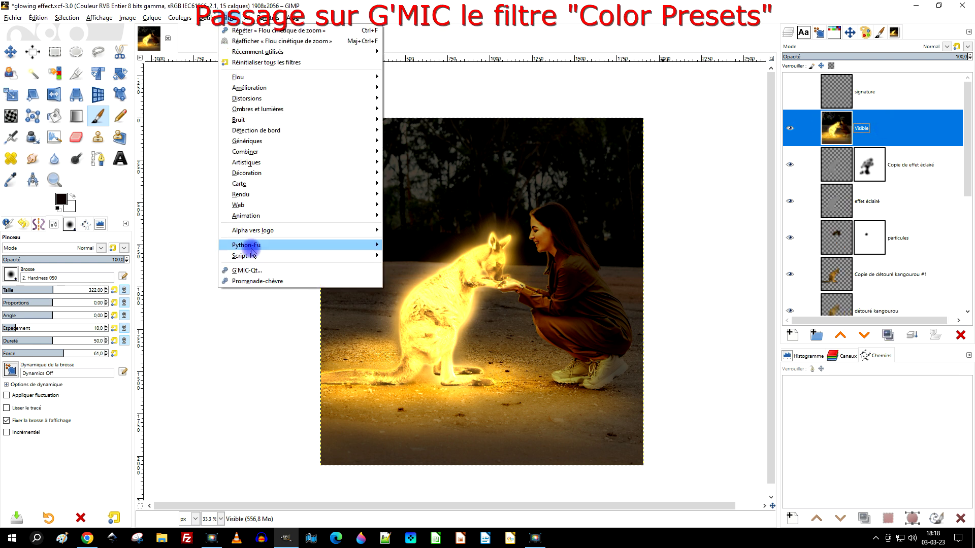
Step: Launch G'MIC-Qt, search 'preset', and preview a preset in Colors > Color Presets
left_click(270, 270)
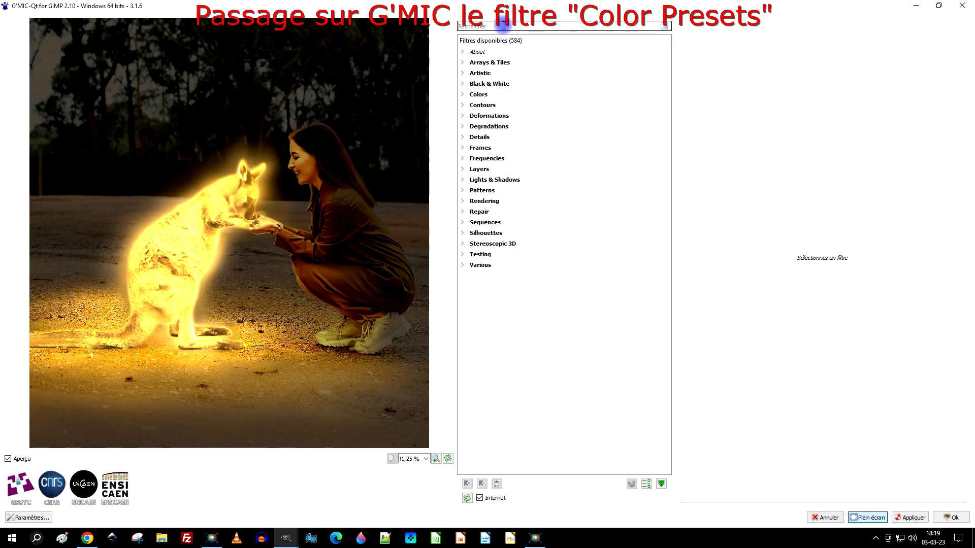
type("preset")
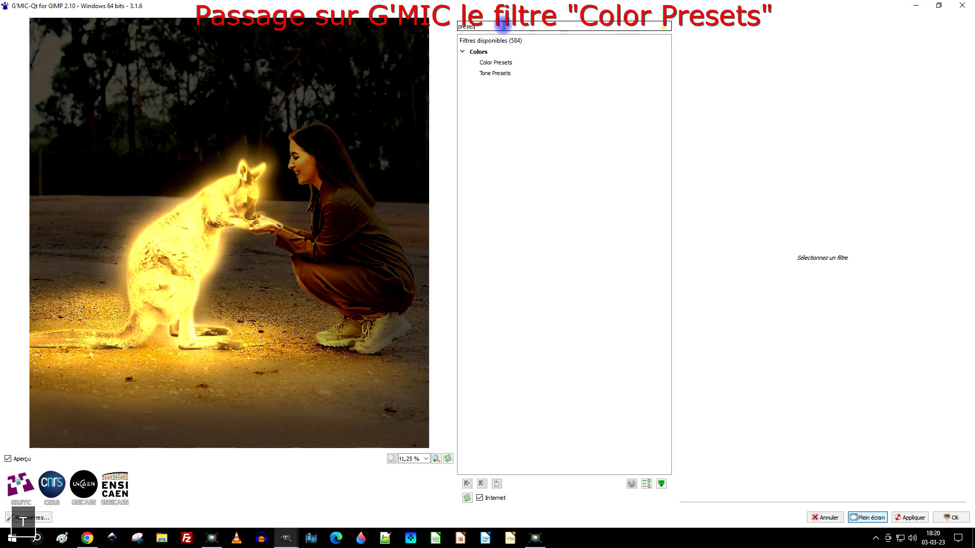
left_click(531, 63)
left_click(786, 49)
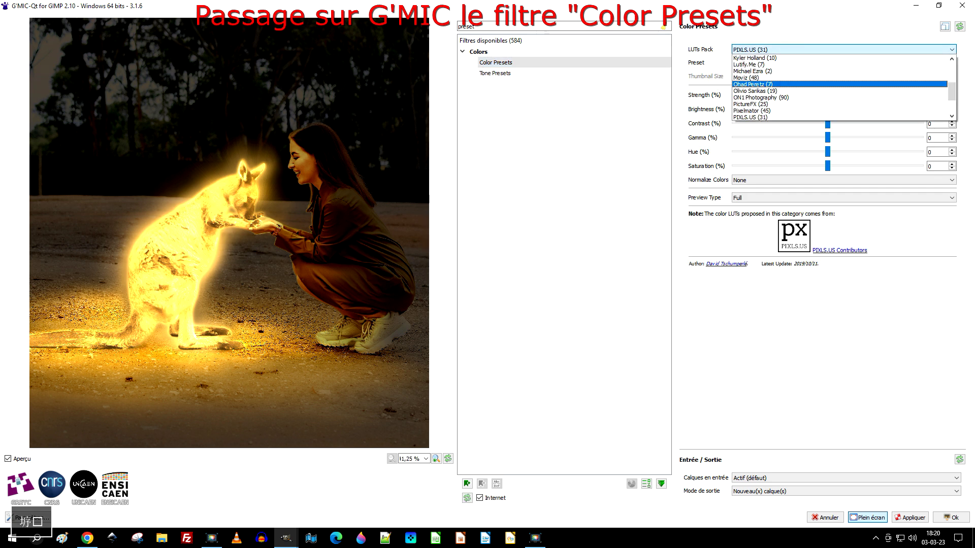
left_click(771, 62)
left_click(775, 97)
Step: Switch to the Moviz LUT pack and preview a couple of its presets
left_click(810, 61)
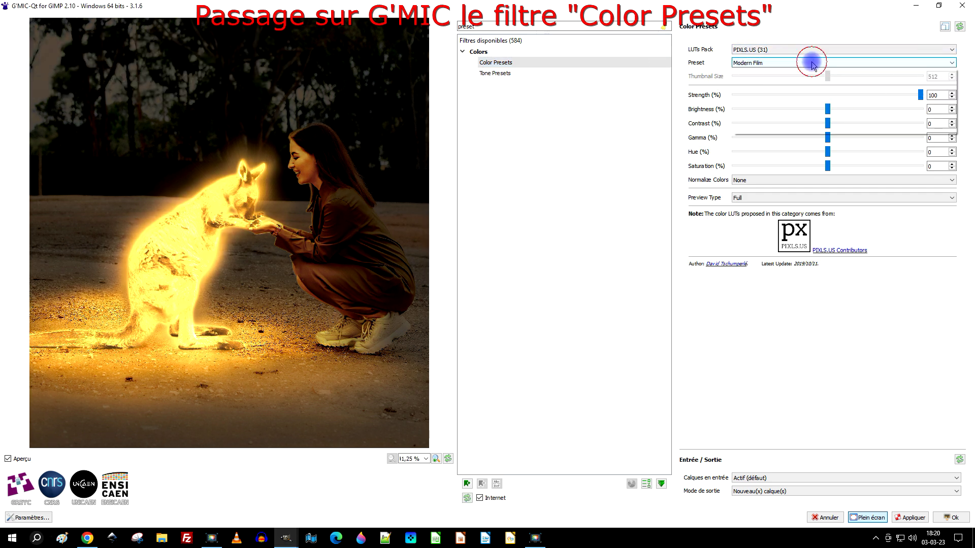
left_click(787, 49)
left_click(812, 77)
left_click(813, 63)
left_click(762, 76)
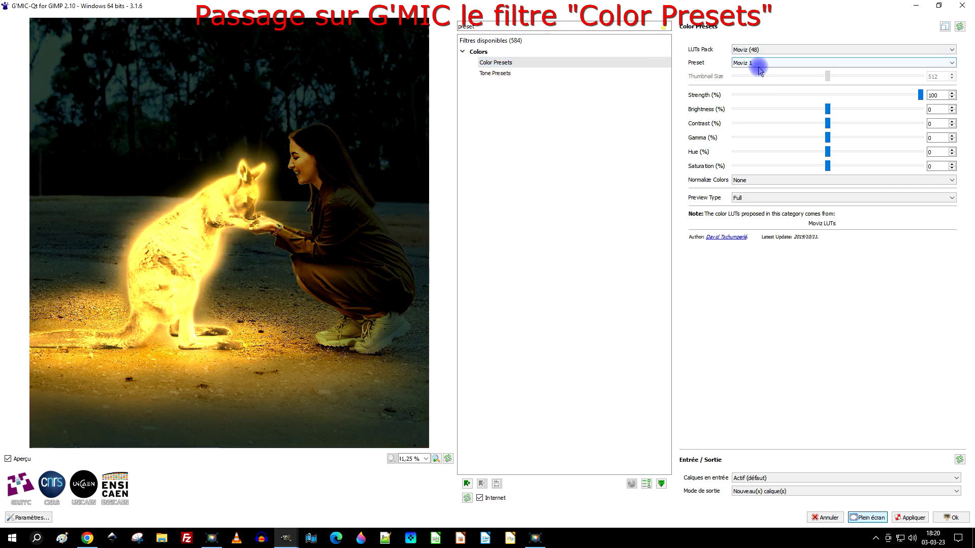
key("Down")
key("Down")
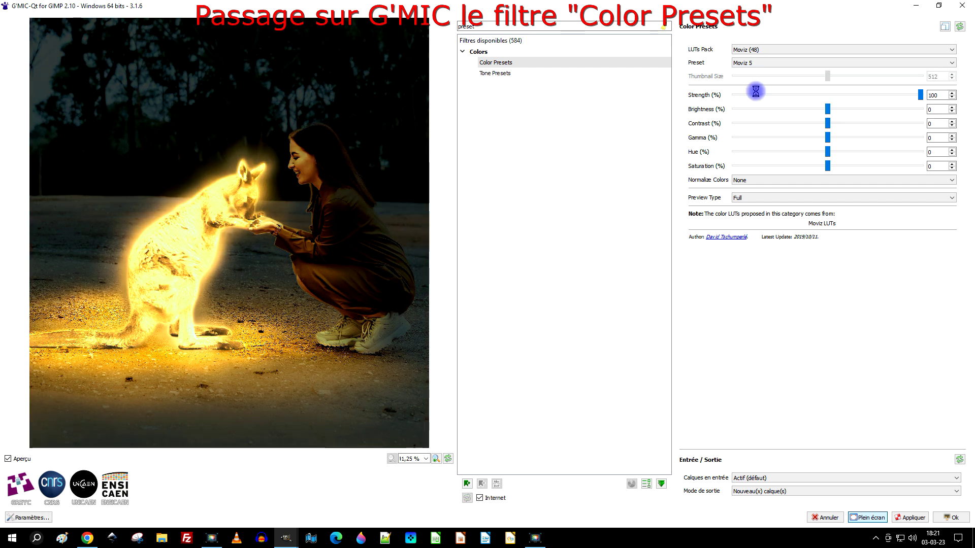
Step: Preview Abigail Gonzalez presets Cinema 2, Cinema 5, Cinematic for Flog and Day 4Nite
left_click(759, 49)
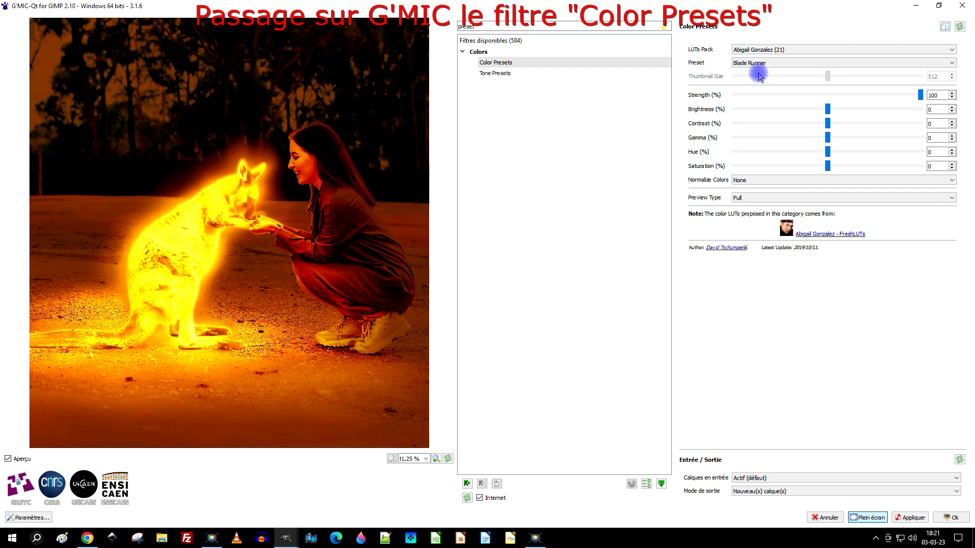
left_click(773, 63)
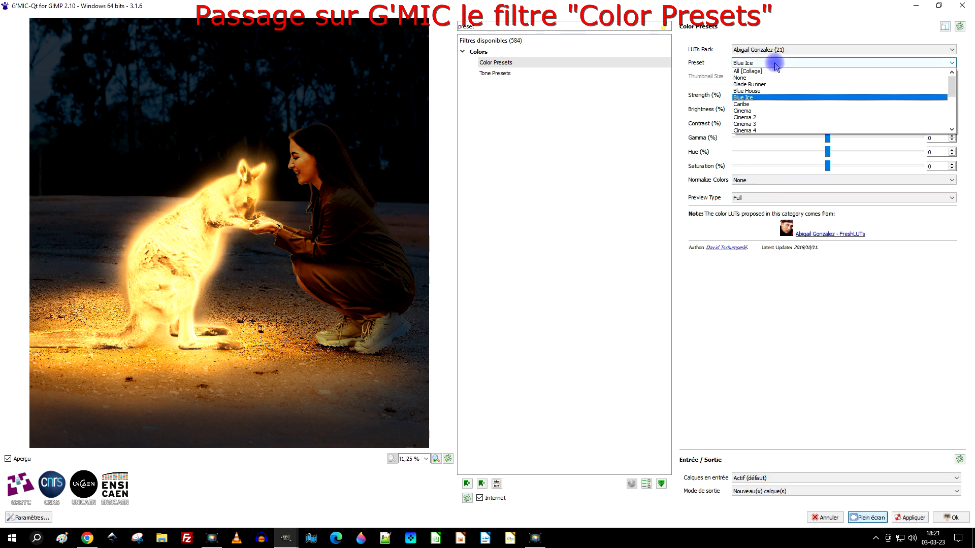
left_click(762, 82)
left_click(768, 62)
left_click(812, 96)
left_click(776, 66)
left_click(766, 98)
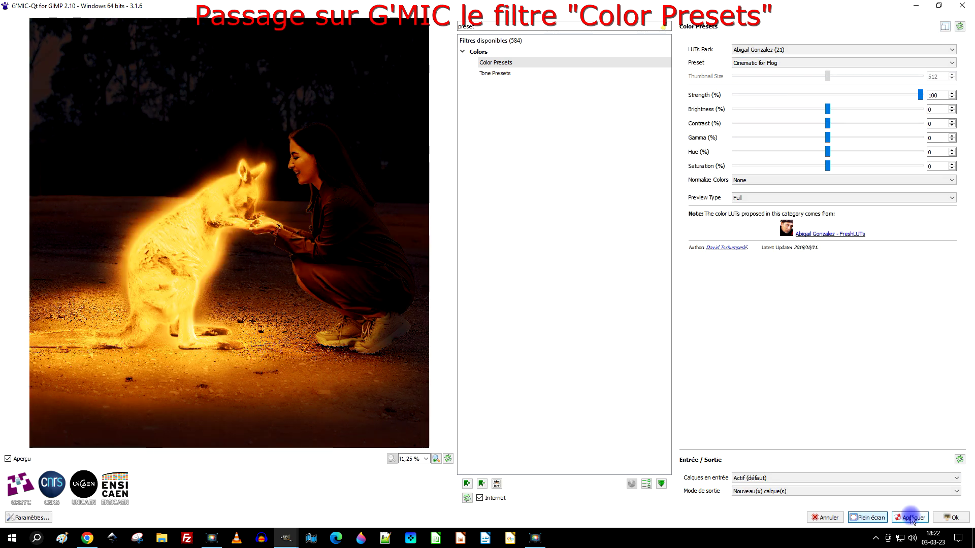
left_click(772, 63)
left_click(761, 129)
left_click(794, 62)
Step: Preview the Fuji HDR, Matrix and Science Fiction colour presets
left_click(794, 109)
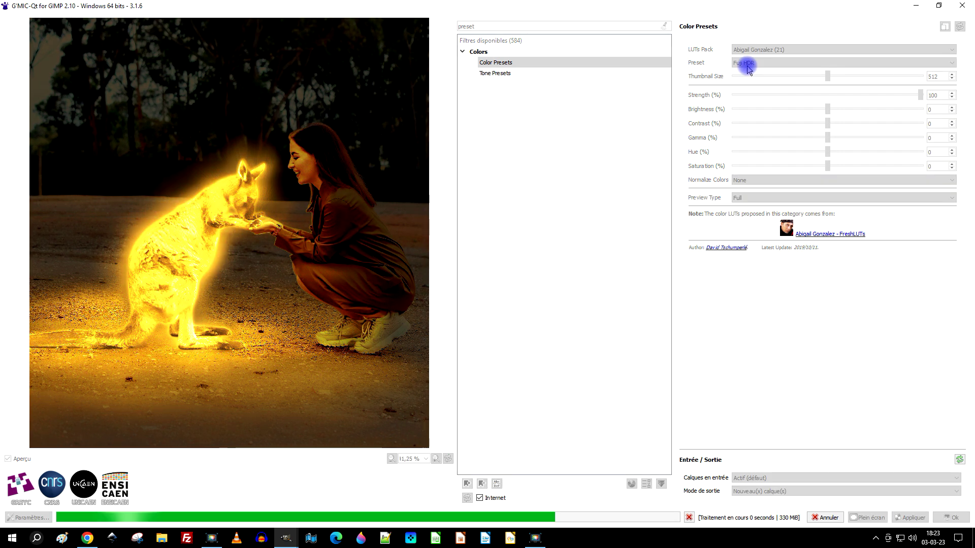
left_click(750, 63)
left_click(752, 84)
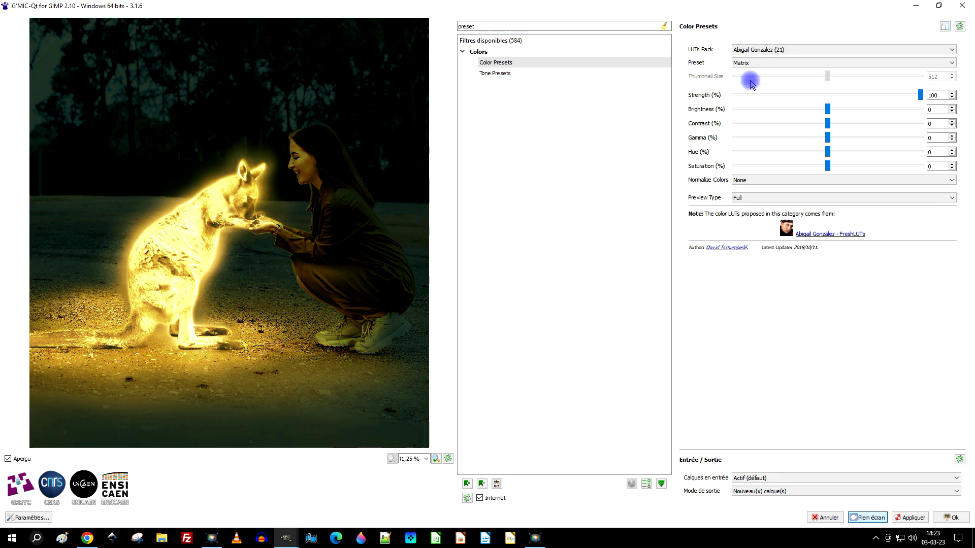
left_click(779, 63)
left_click(719, 76)
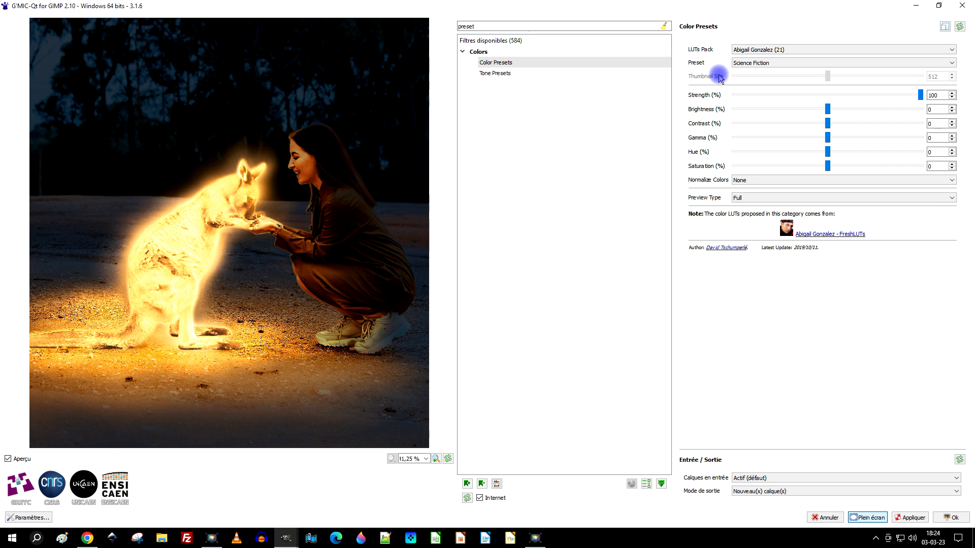
left_click(763, 63)
Step: Switch to the Moviz LUT pack and preview Moviz 33 and Moviz 25
left_click(812, 50)
scroll(779, 84, "down", 5)
scroll(779, 83, "up", 2)
left_click(779, 84)
left_click(779, 63)
left_click(766, 131)
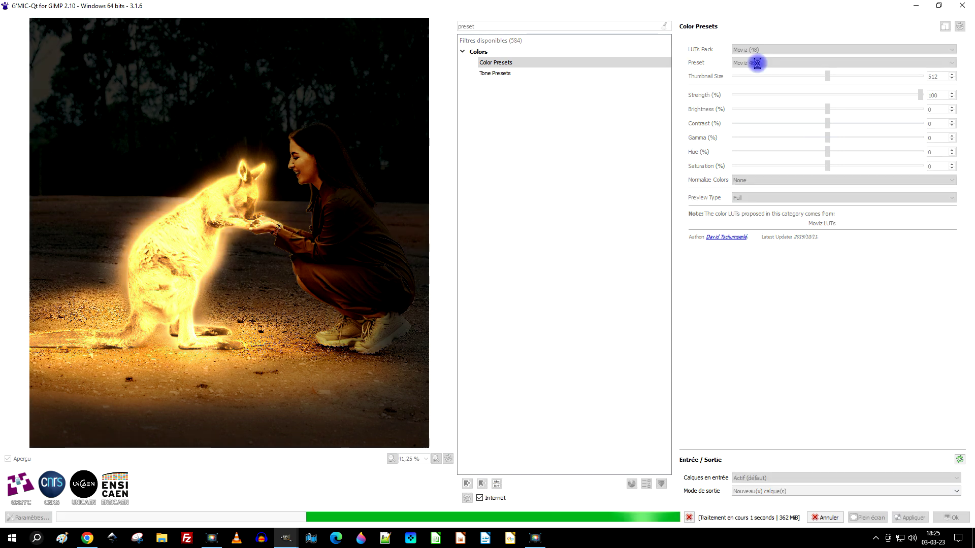
key("Up")
key("Up")
key("Up")
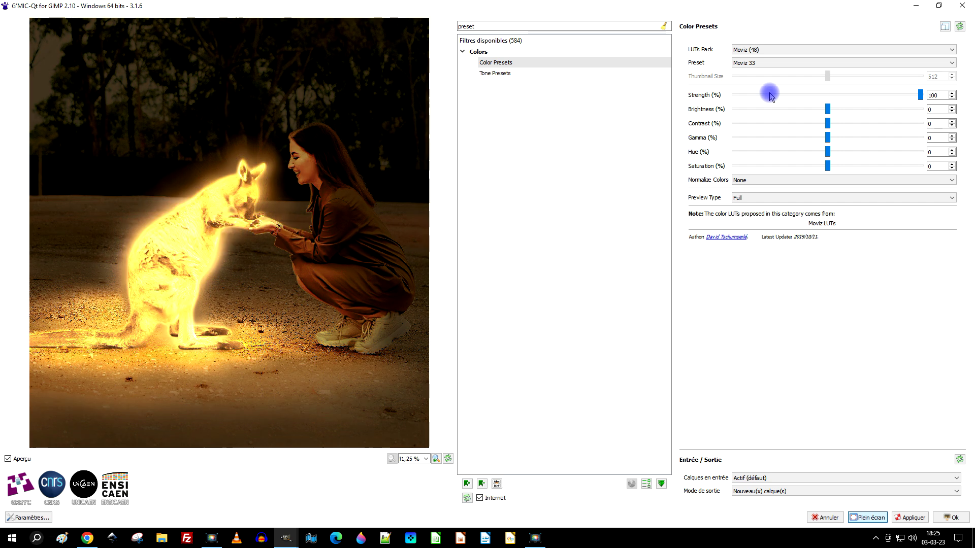
key("Up")
key("Up")
key("Up")
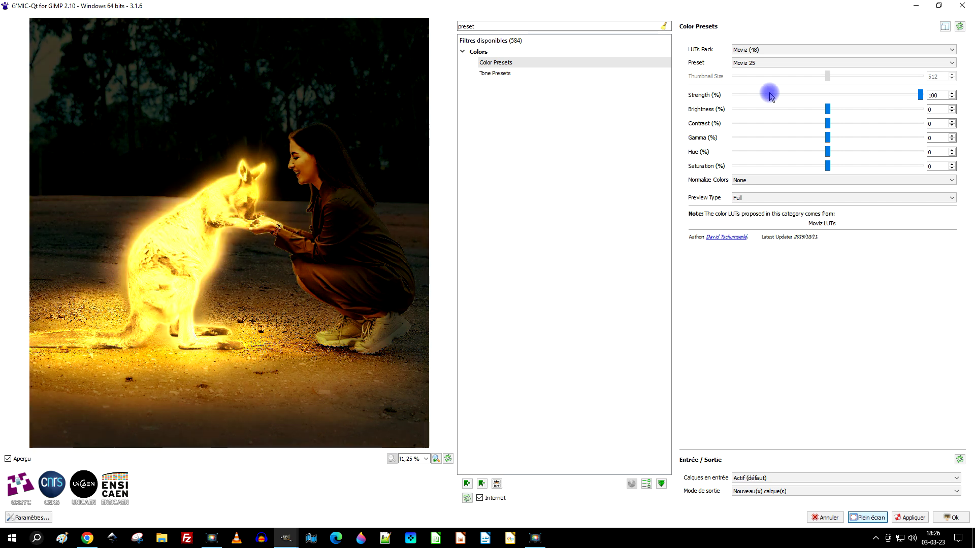
Step: Preview Moviz 21, 10 and 7, then choose Tone Presets with Modern Film
scroll(752, 63, "up", 1)
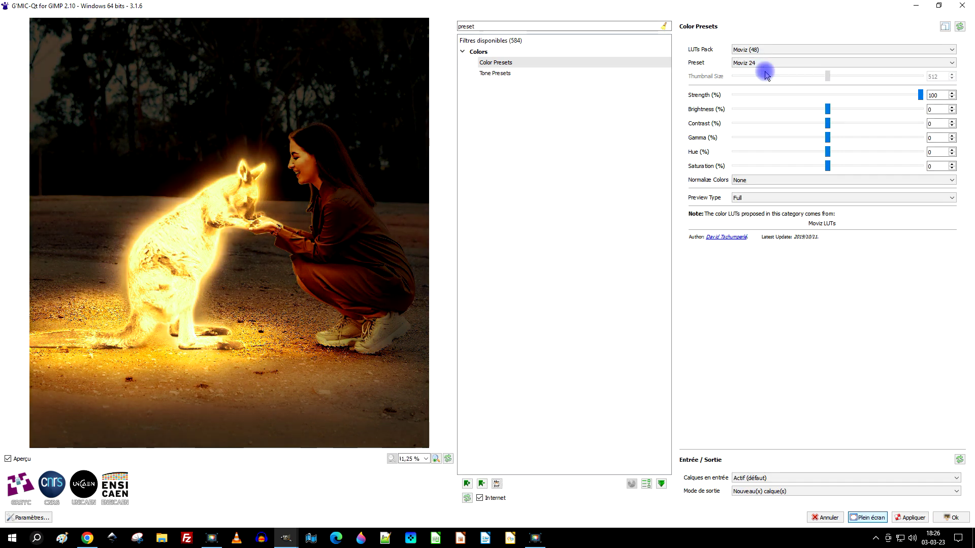
key("Up")
key("Up")
key("Up")
key("Up")
key("Up")
key("Up")
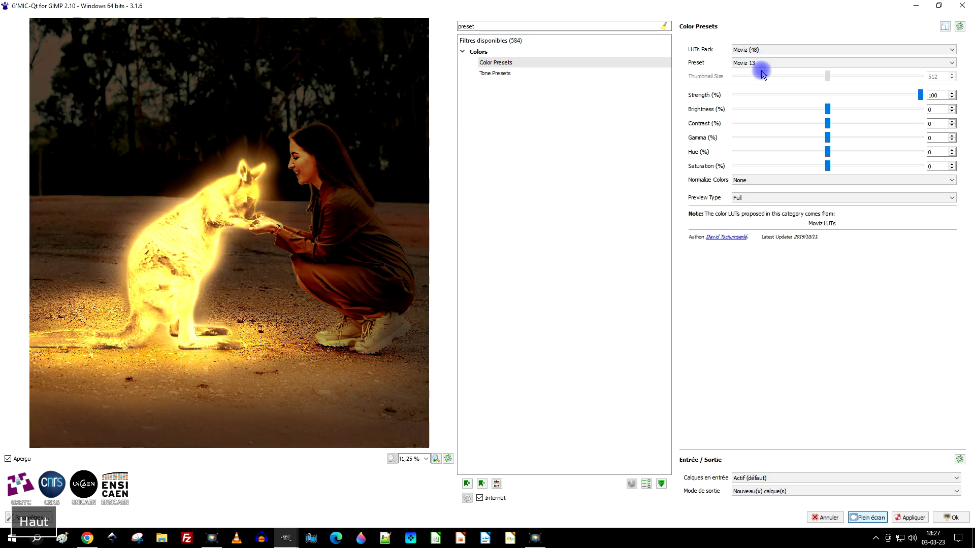
key("Up")
key("Up")
key("Up")
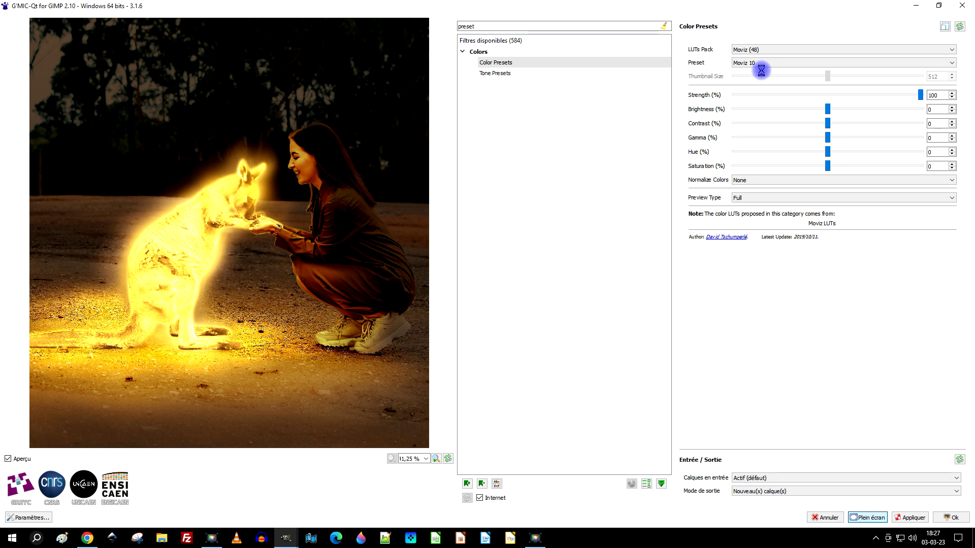
key("Up")
key("Up")
key("Up")
key("Up")
key("Up")
key("Up")
key("Up")
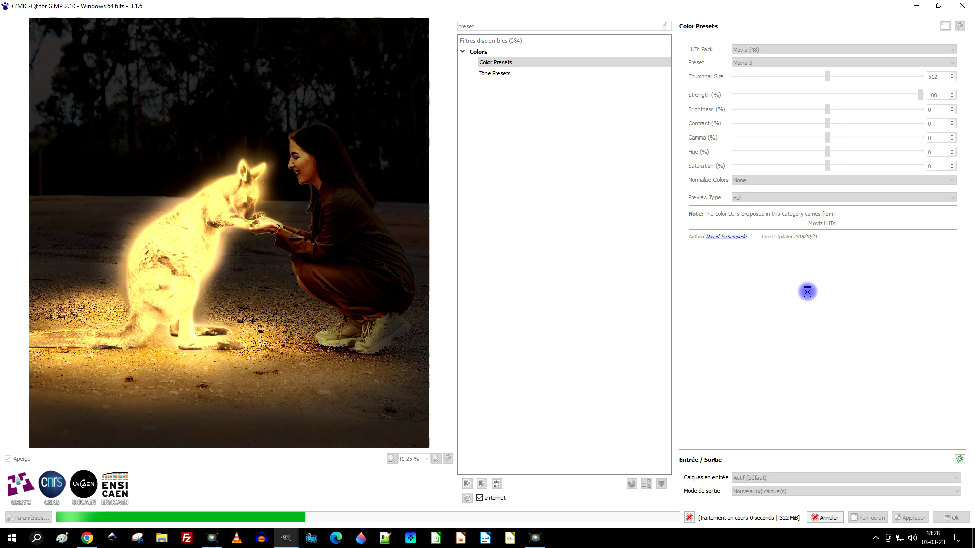
key("Down")
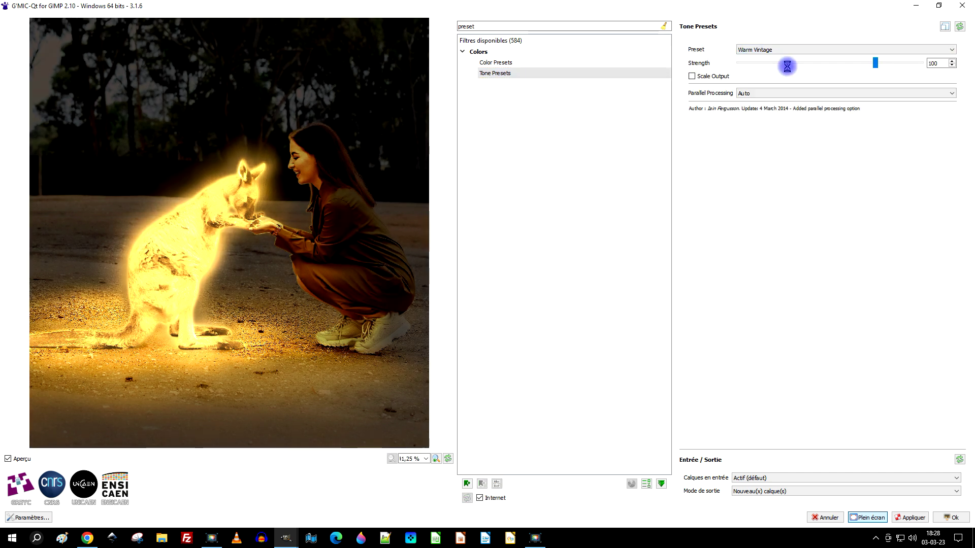
key("Down")
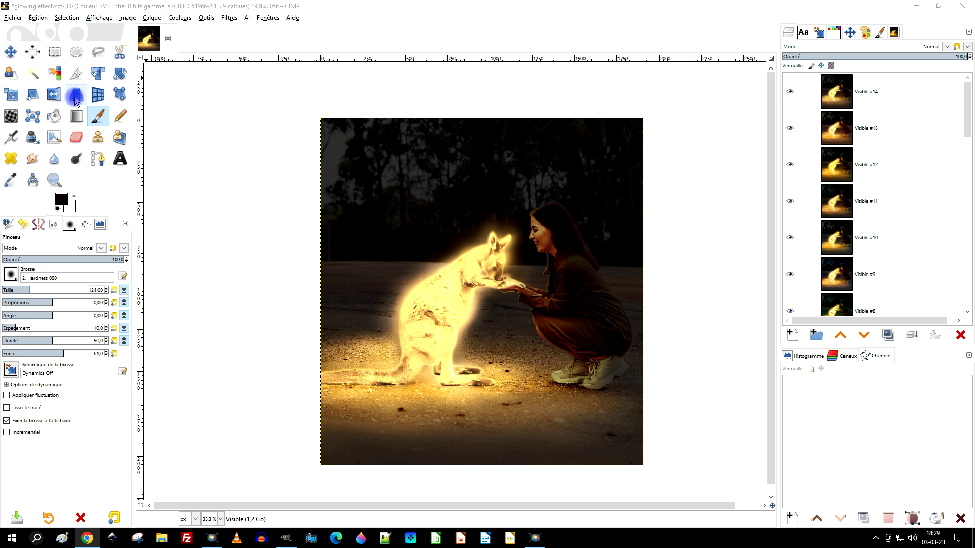
Step: Zoom in, hide the top glow layers, and delete Visible #10, #8 and #6
left_click(54, 180)
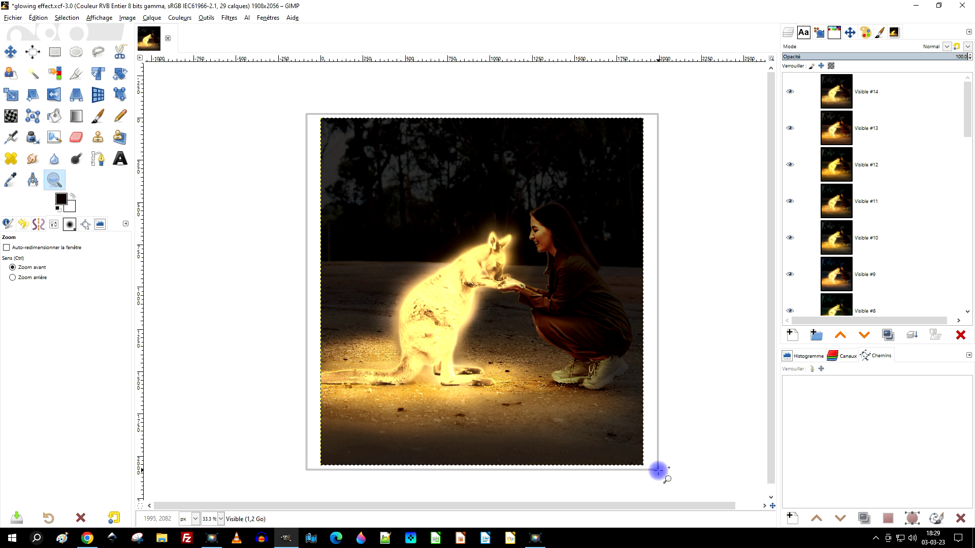
left_click(656, 470)
left_click(805, 90)
left_click(792, 129)
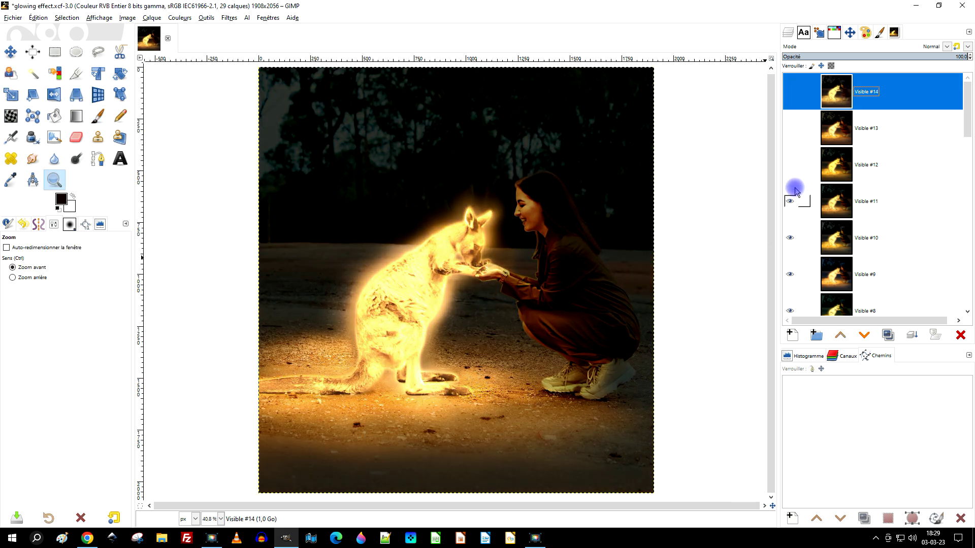
left_click(794, 137)
left_click(959, 334)
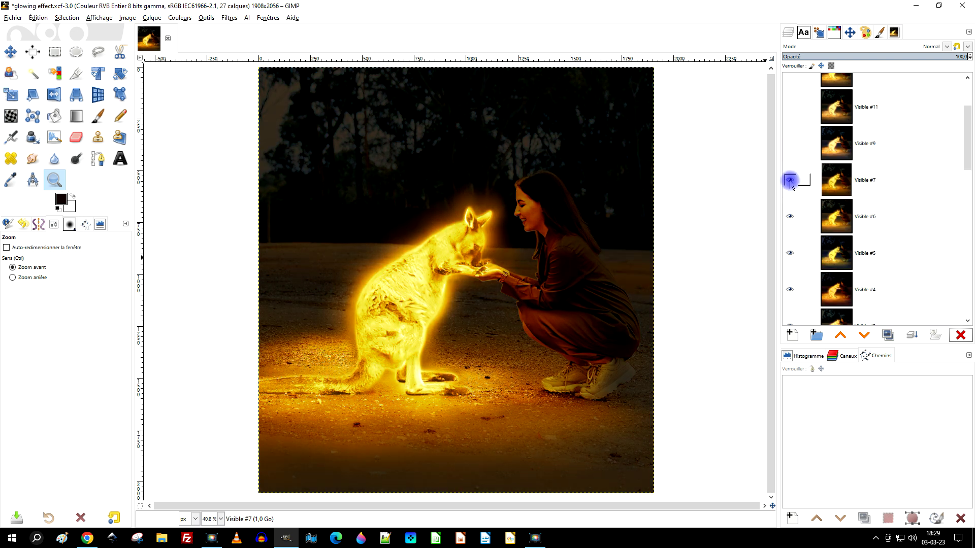
left_click(790, 181)
Step: Hide Visible #7, #4, #3 and #2 to compare, then delete Visible #3
left_click(791, 217)
left_click(790, 254)
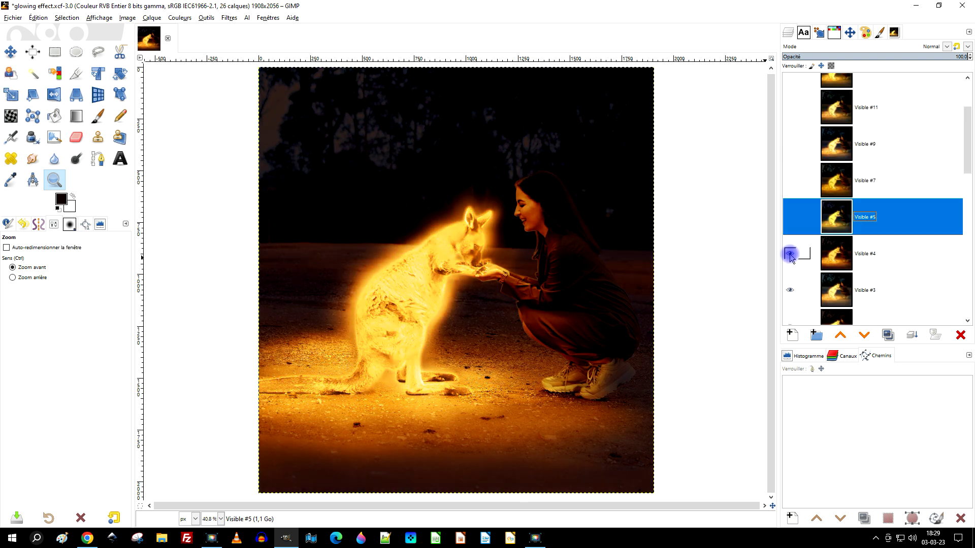
scroll(792, 228, "down", 3)
left_click(789, 195)
left_click(791, 232)
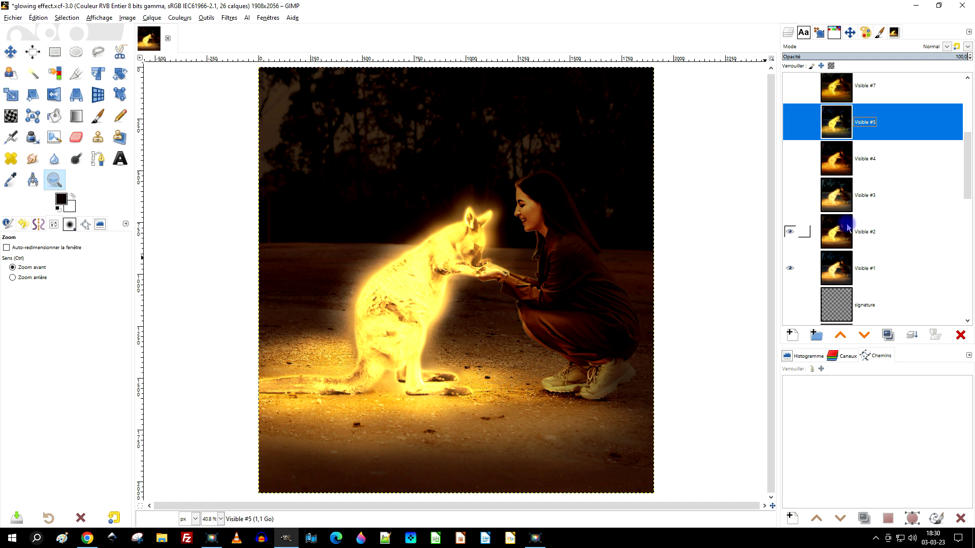
left_click(790, 195)
left_click(893, 195)
left_click(960, 335)
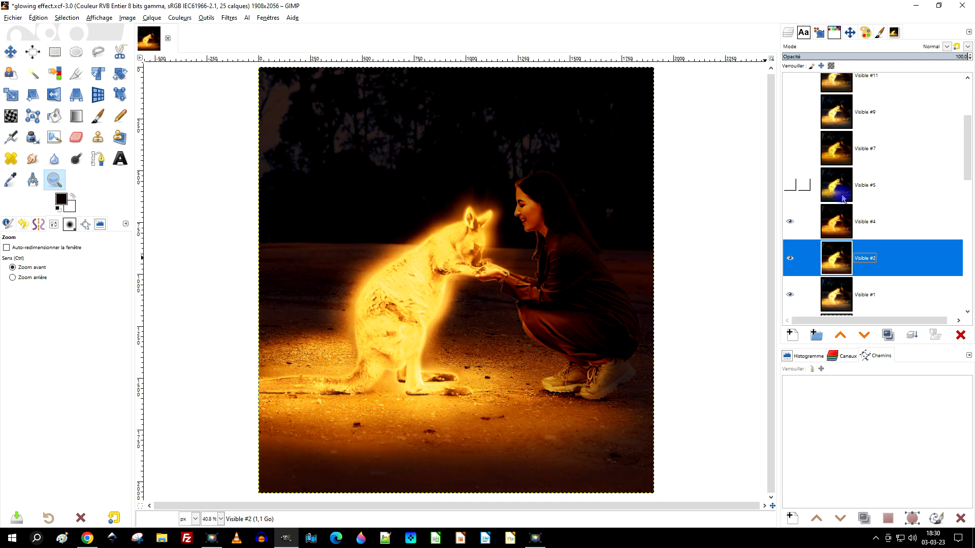
left_click(790, 185)
Step: Toggle Visible #4, #7, #5 and #2 on and off to compare the glows
left_click(790, 185)
scroll(791, 193, "up", 2)
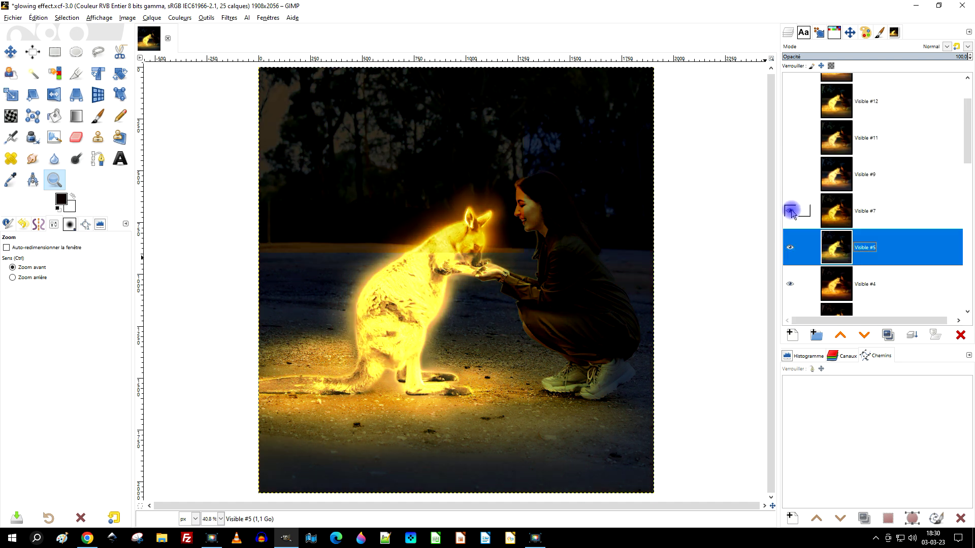
left_click(792, 212)
left_click(792, 211)
left_click(789, 248)
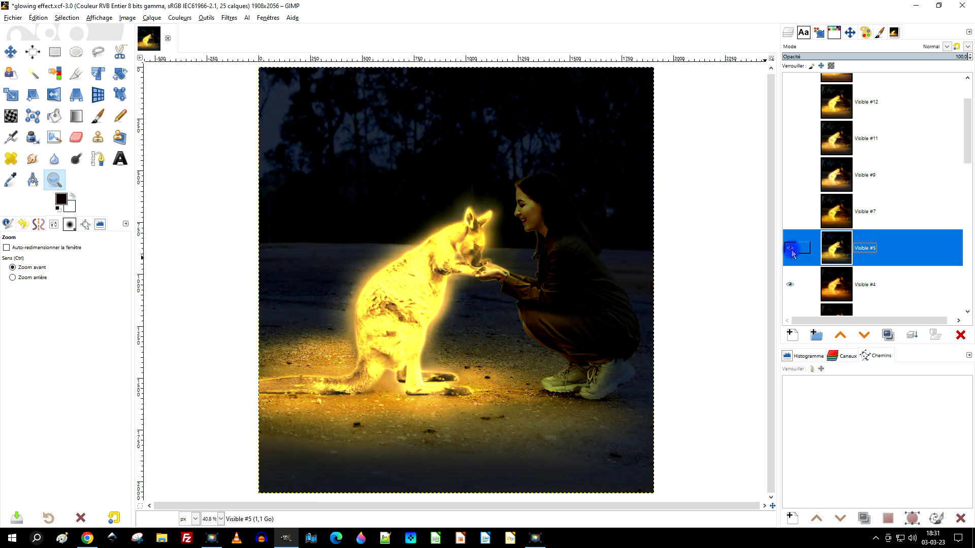
scroll(790, 238, "down", 3)
left_click(790, 192)
left_click(790, 230)
scroll(812, 223, "up", 1)
Step: Rename the Visible #4 layer to 'selection'
double_click(944, 210)
type("selection")
key("Return")
left_click(790, 186)
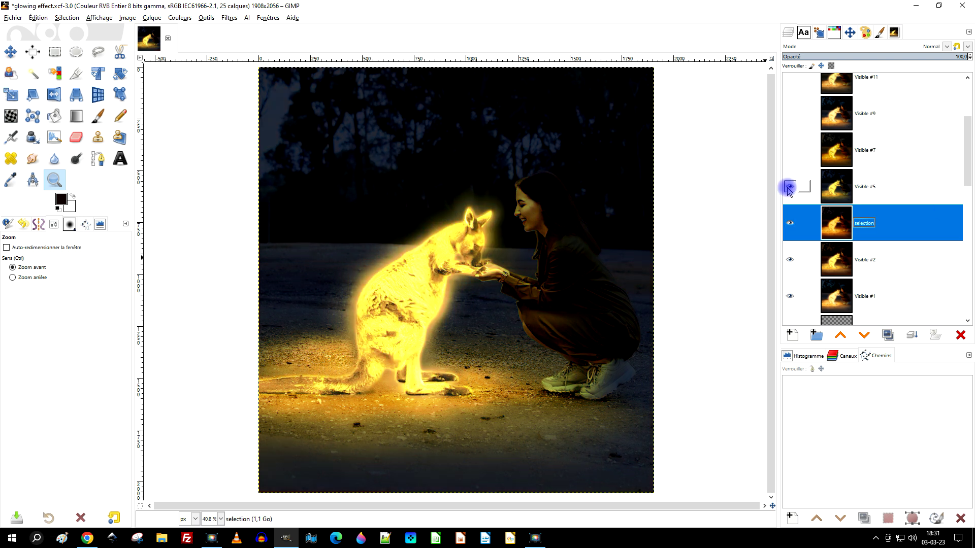
scroll(789, 213, "up", 3)
left_click(790, 246)
Step: Rename Visible #9 to 'sélection 2' and Visible #11 to 'sélection 3'
double_click(870, 209)
type("sélection 2")
key("Return")
left_click(790, 172)
double_click(865, 172)
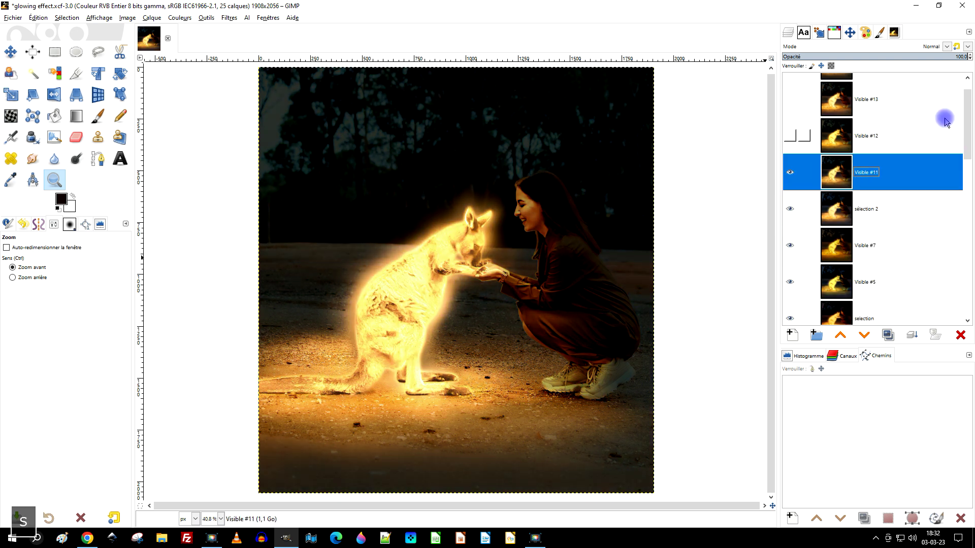
type("sélection 3")
key("Return")
Step: Show and then delete the Visible #13 and #14 glow layers
left_click(918, 122)
scroll(919, 119, "up", 1)
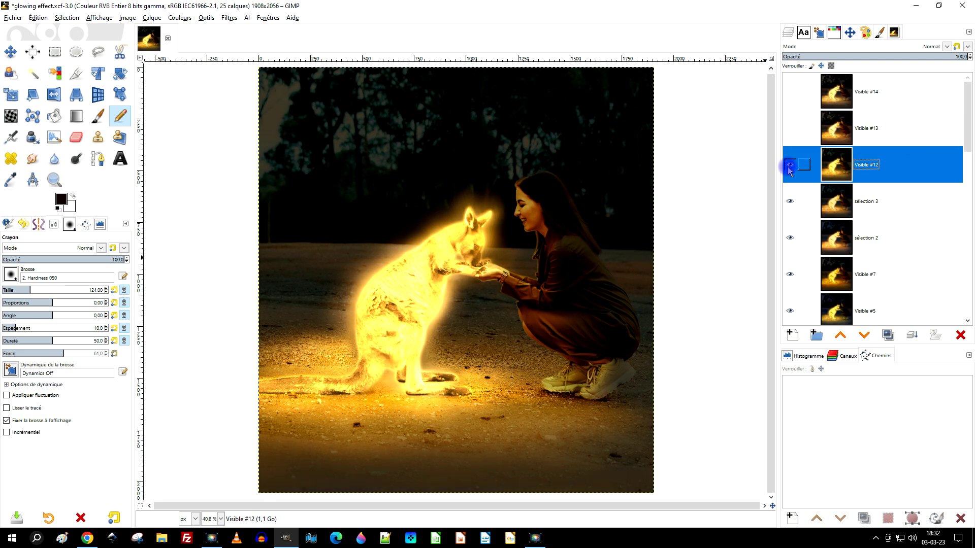
left_click(789, 128)
left_click(790, 93)
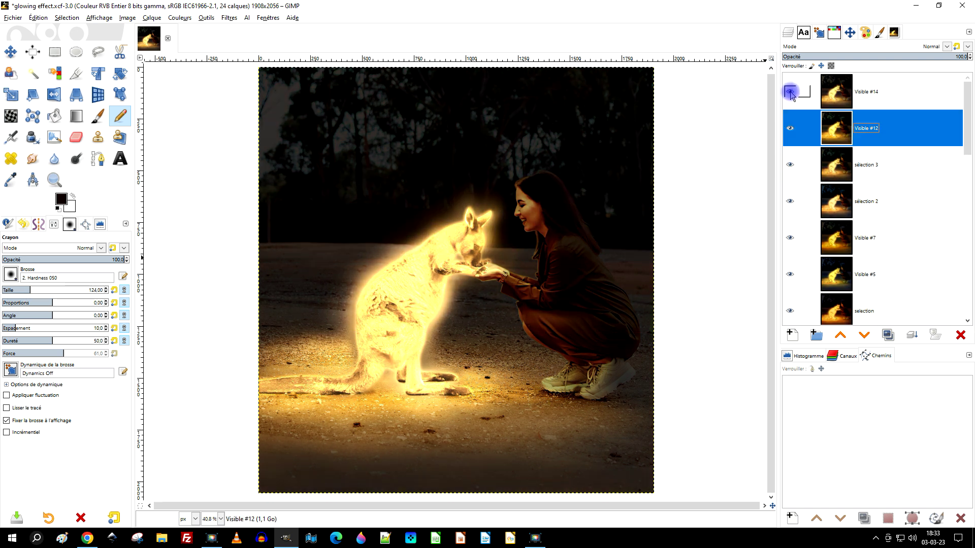
left_click(789, 91)
Step: Undo and redo the last layer deletion, hiding Visible #12 and #5 to compare
key("ctrl+z")
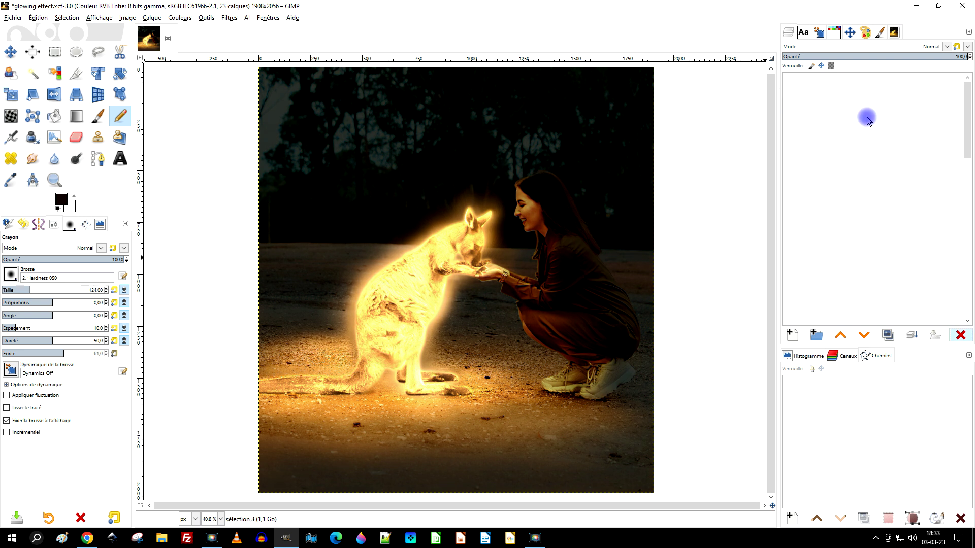
left_click(790, 101)
key("ctrl+y")
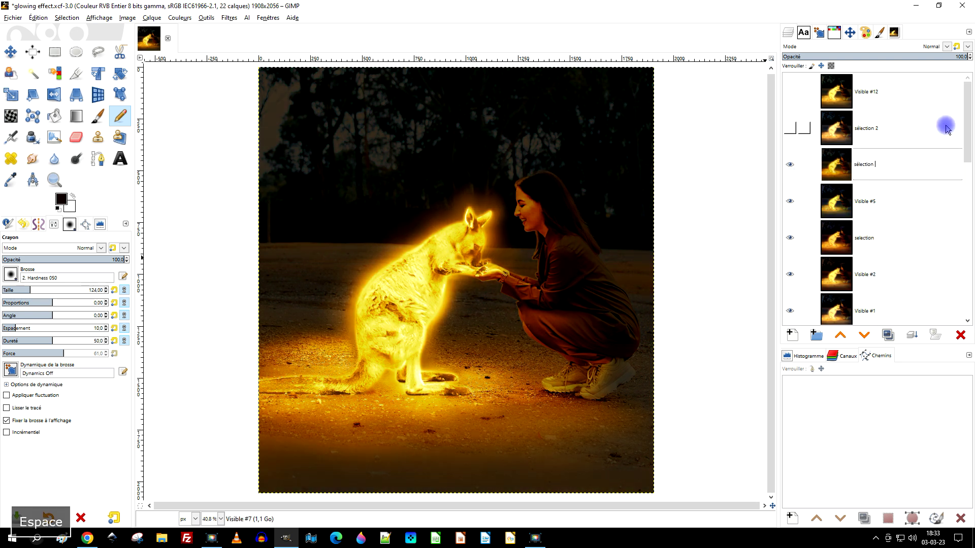
left_click(791, 203)
scroll(790, 203, "down", 1)
left_click(876, 207)
type("1")
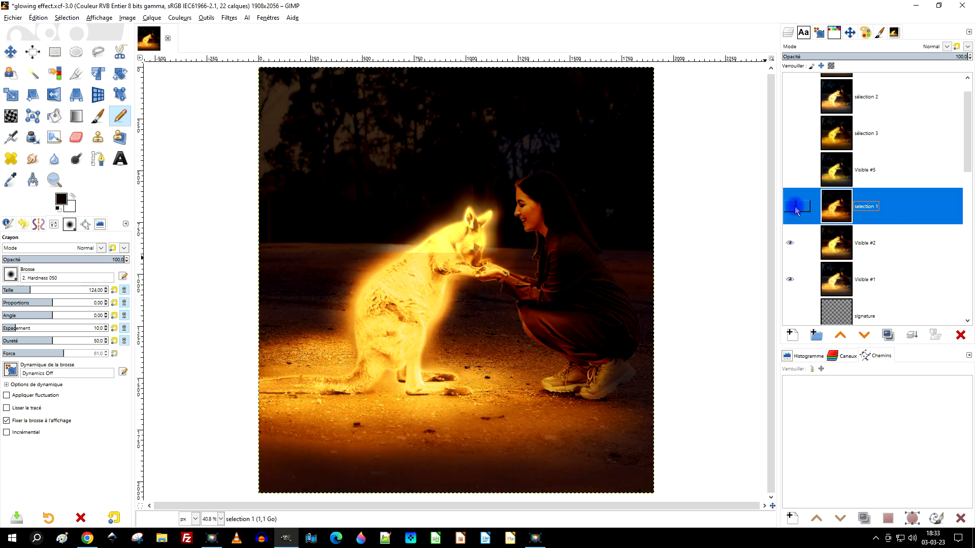
Step: Rename Visible #2 to 'selection 5' and show the other selection layers again
double_click(866, 243)
type("selection 5")
key("Return")
left_click(790, 208)
left_click(790, 170)
left_click(790, 133)
left_click(790, 96)
scroll(790, 101, "up", 1)
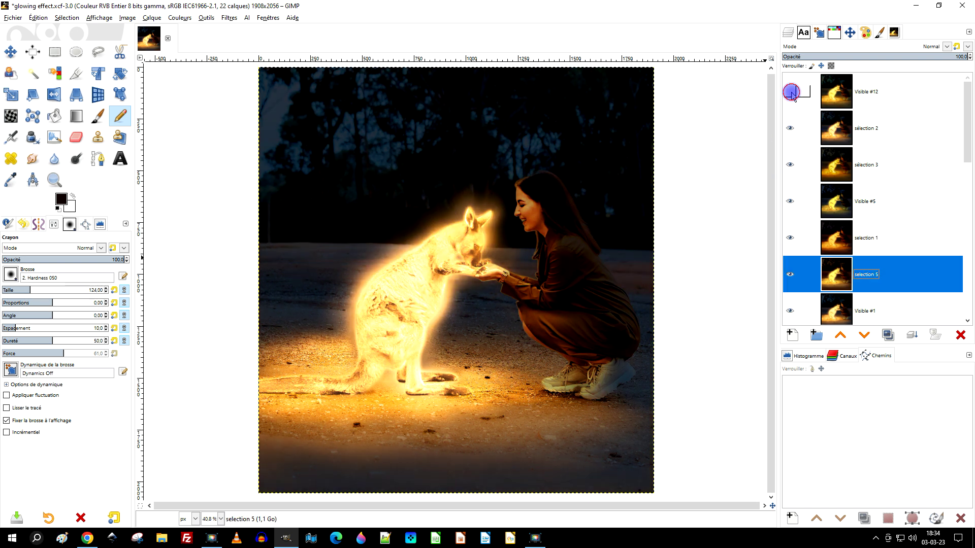
Step: Show Visible #1 and rename Visible #12 to 'selection 6'
left_click(789, 310)
double_click(869, 91)
type("selection 6")
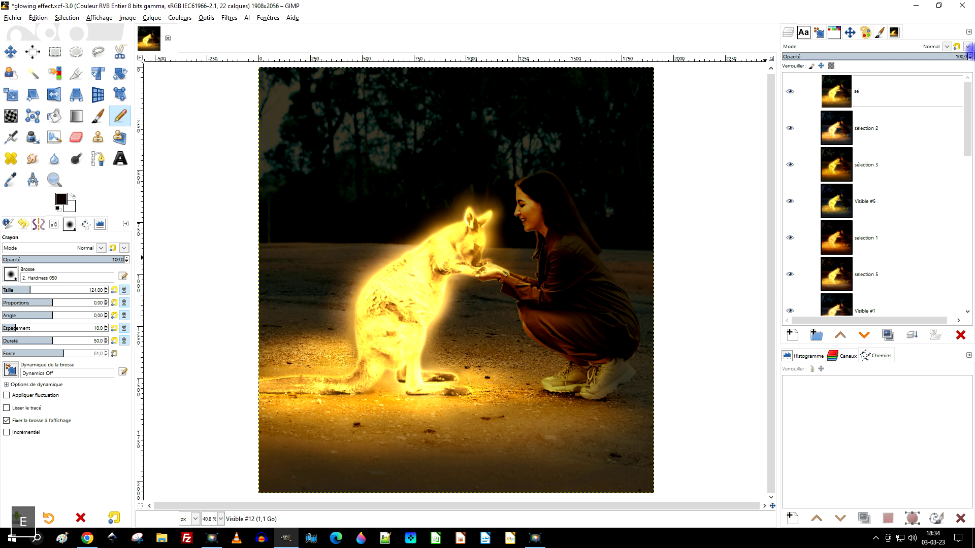
key("Return")
Step: Compare the top glows and move the sélection 2 1 copy to the top of the stack
left_click(790, 92)
left_click(790, 128)
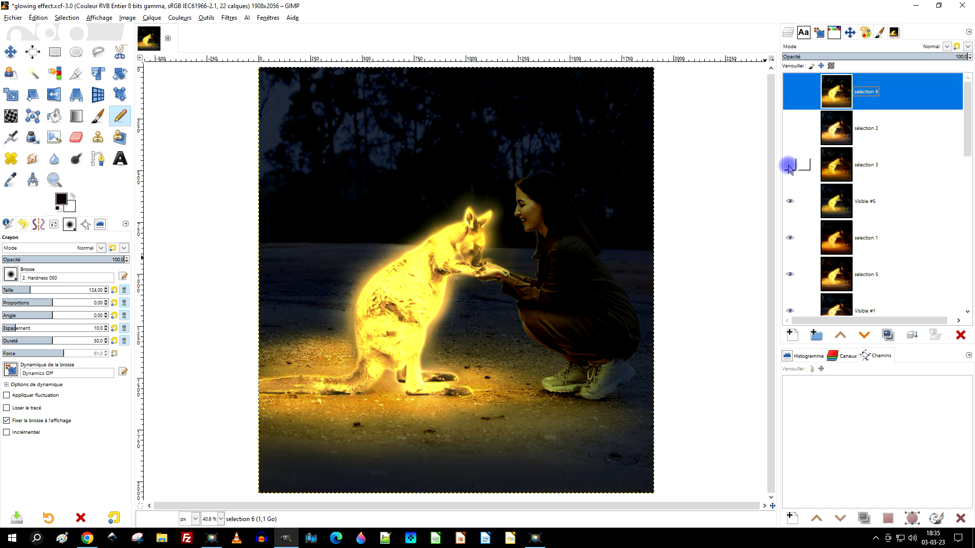
left_click(790, 165)
left_click(790, 129)
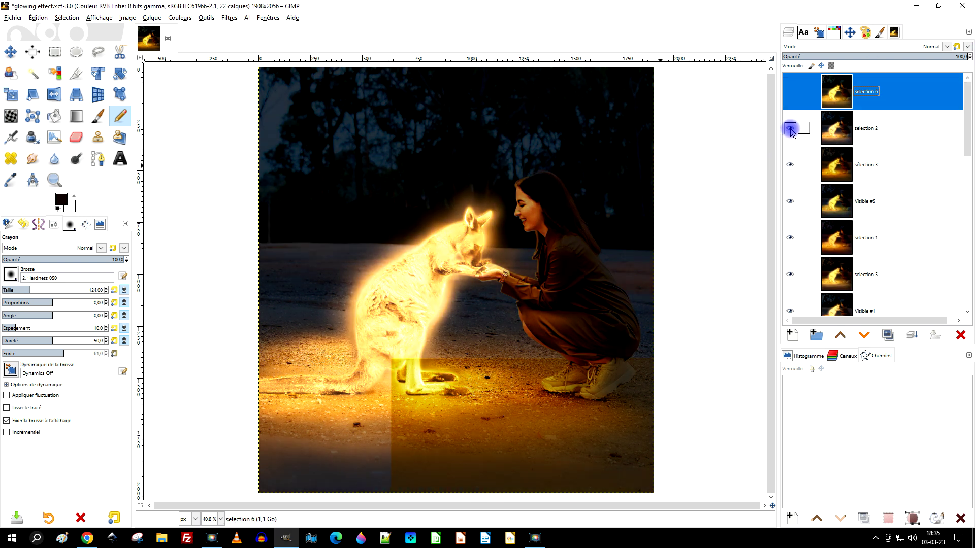
left_click(903, 128)
left_click(791, 93)
left_click_drag(793, 95, 790, 133)
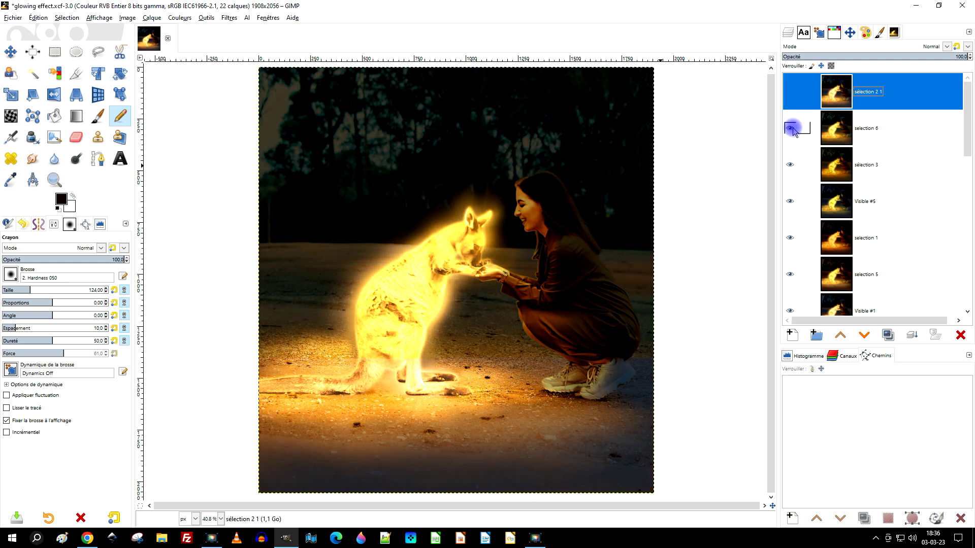
Step: Toggle the sélection 2 1, sélection 3 and sélection 3 1 glows to compare results
left_click(790, 165)
left_click(790, 165)
left_click(790, 128)
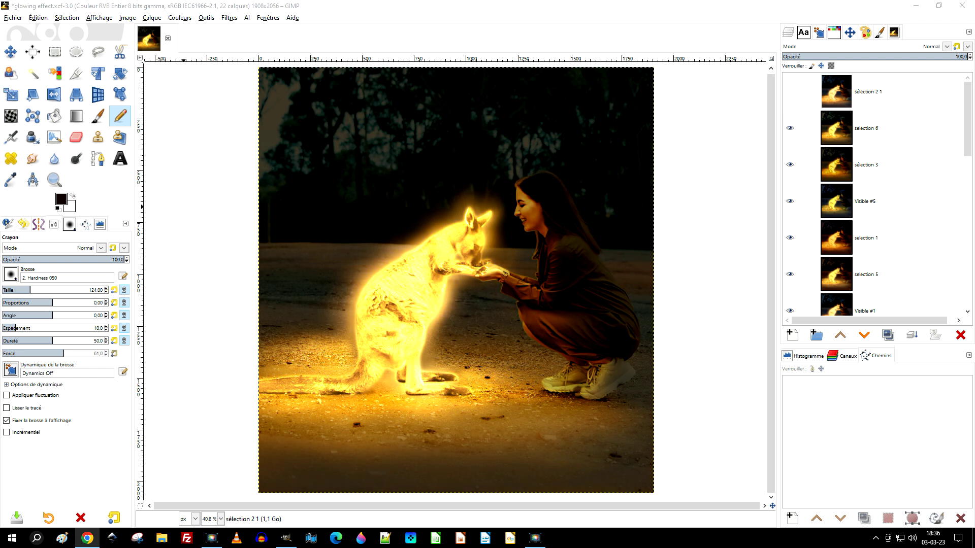
left_click(790, 92)
left_click(790, 92)
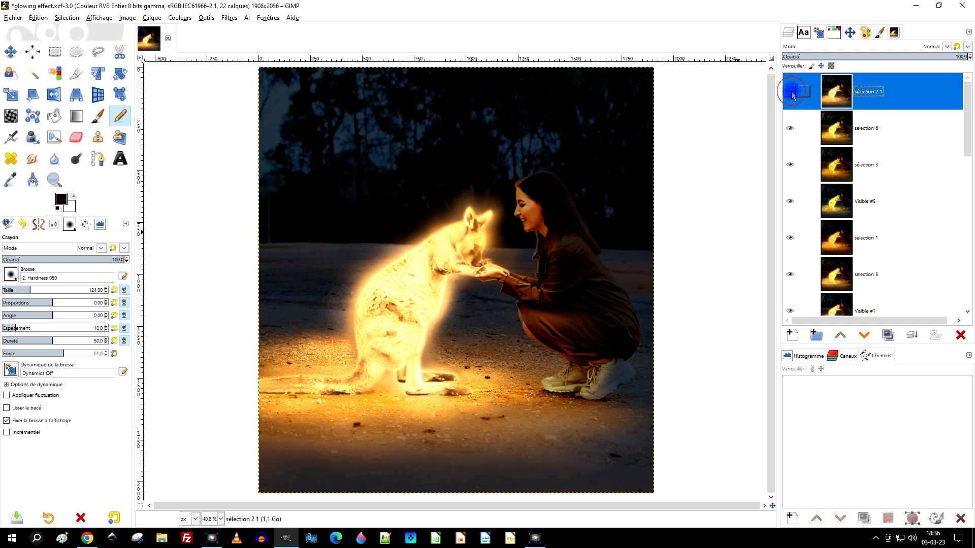
left_click(790, 92)
left_click(870, 128)
left_click(790, 164)
left_click(913, 165)
left_click(790, 128)
Step: Delete the Visible #5 layer and compare the selection 1 and selection 5 glows
scroll(790, 128, "down", 2)
left_click(790, 91)
scroll(871, 134, "up", 2)
left_click(790, 201)
left_click(790, 238)
left_click(789, 201)
left_click(790, 165)
left_click(790, 128)
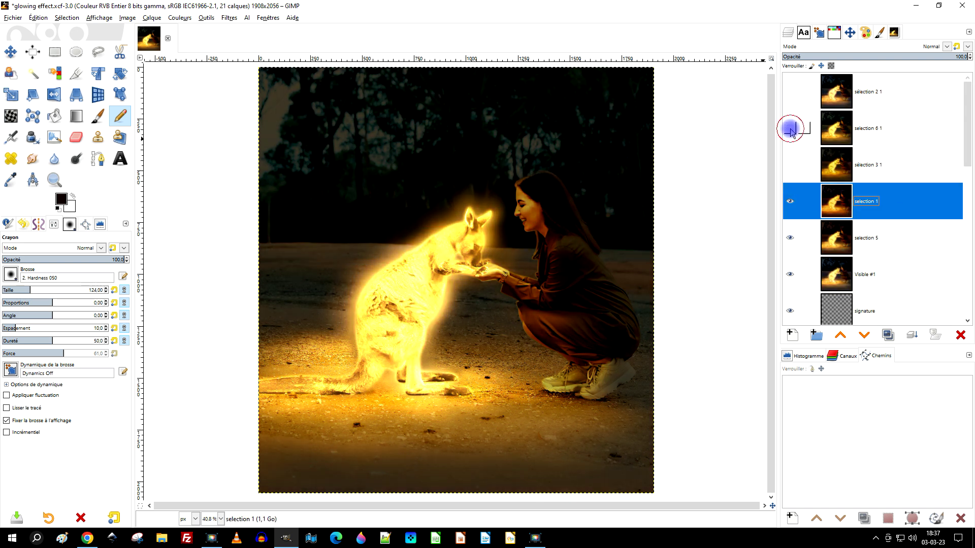
double_click(865, 201)
Step: Name the layer 'préféré XX', raise the signature layer above it, and check the ear at 100%
type("préfér")
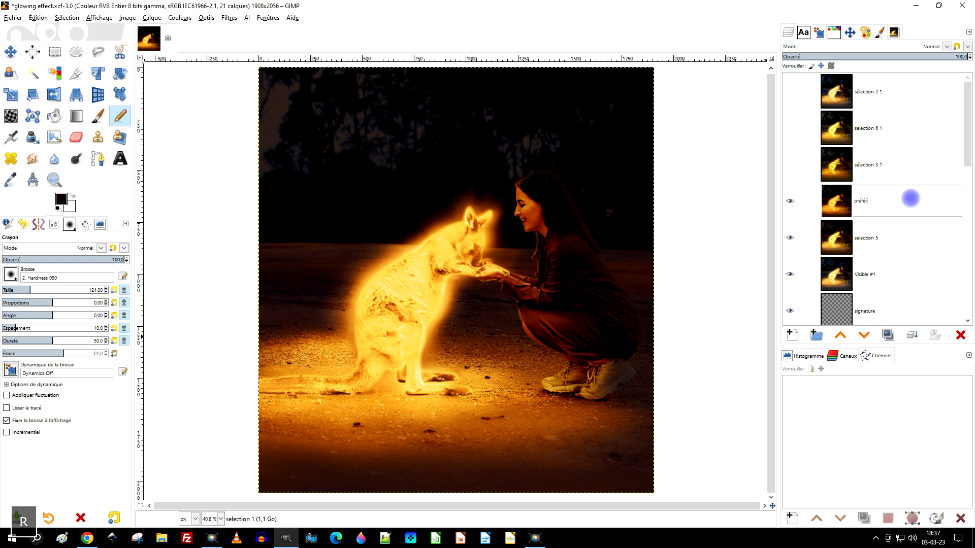
type("é XX")
left_click_drag(873, 311, 814, 198)
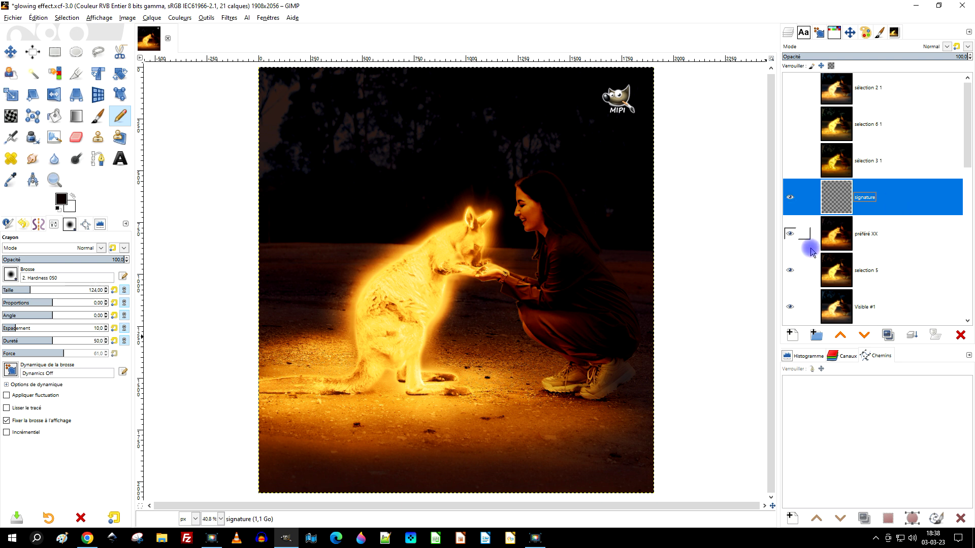
key("1")
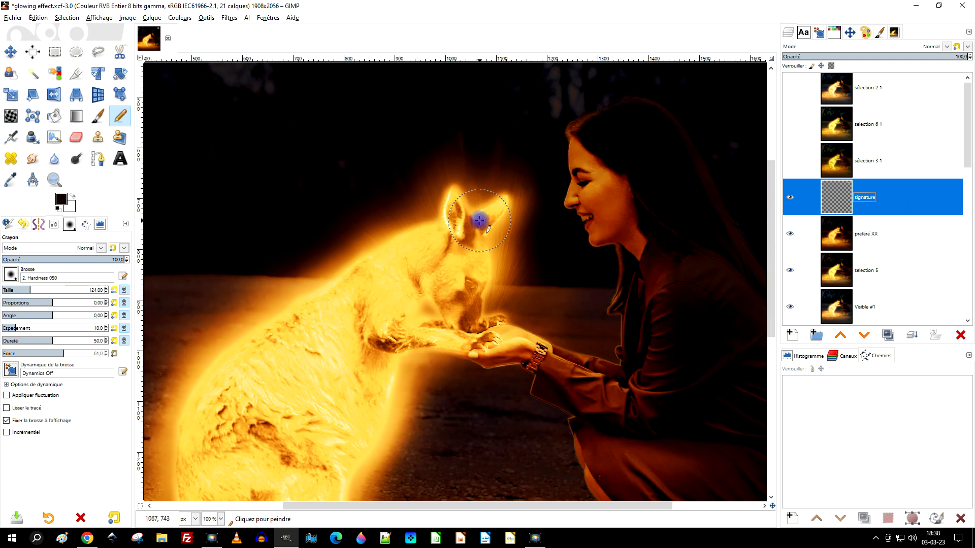
key("minus")
key("minus")
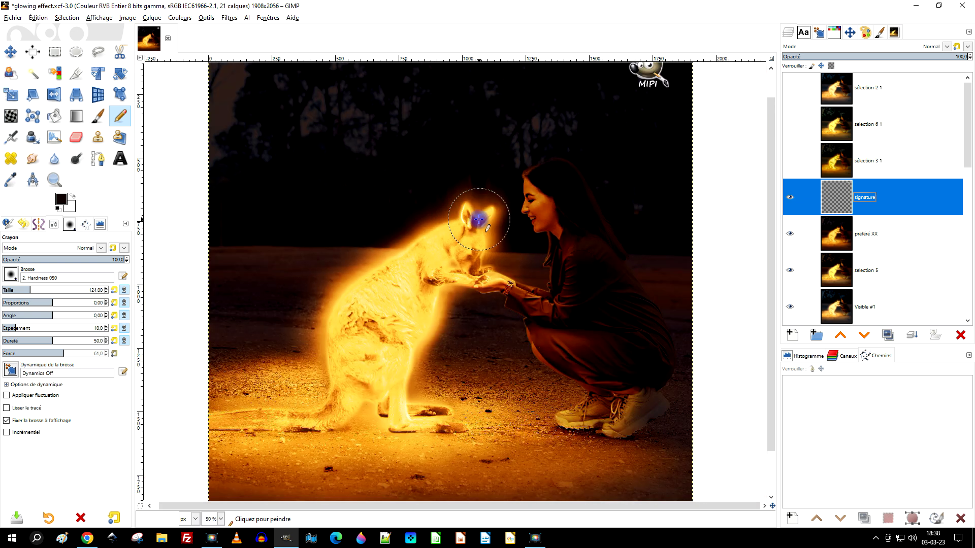
key("minus")
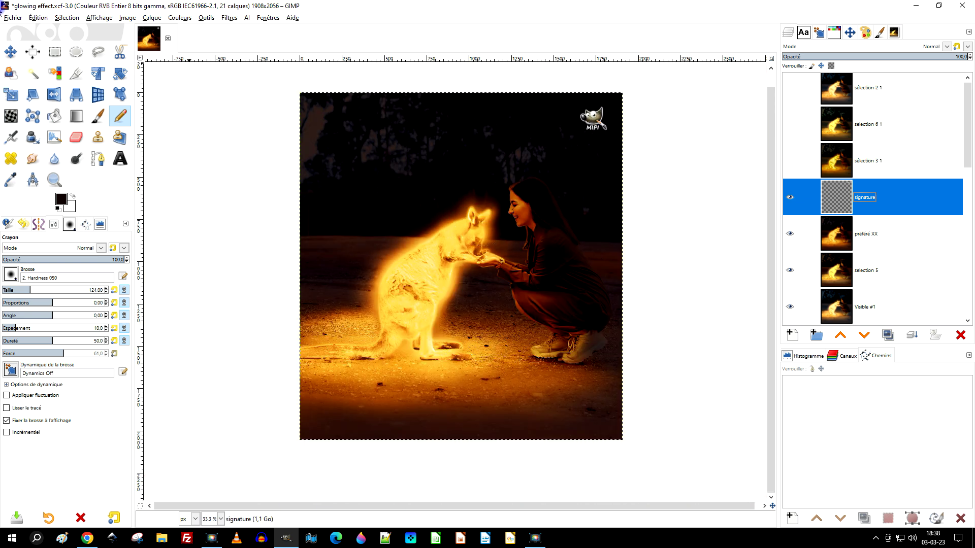
left_click(14, 19)
Step: Save the glowing-kangaroo project with File > Save
left_click(66, 109)
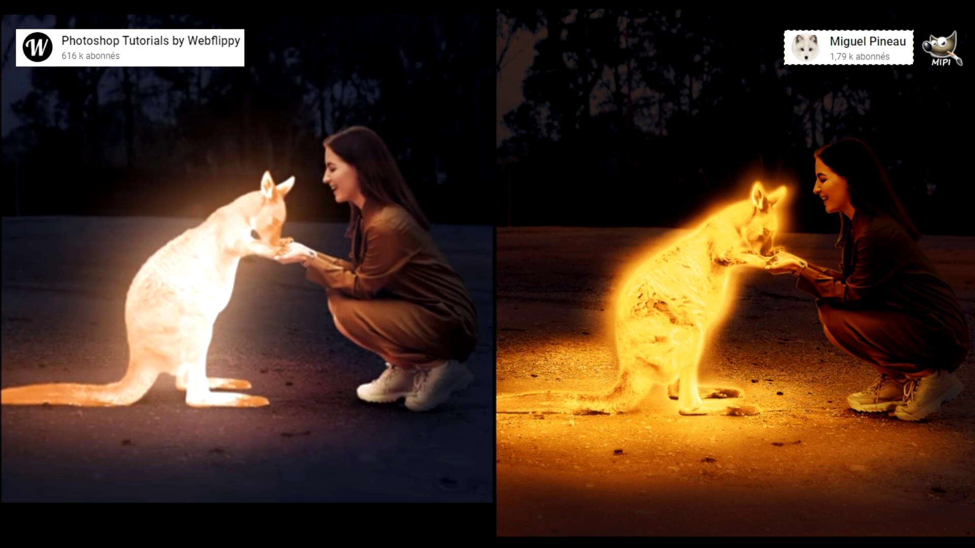
Step: Clear the selection around the channel badge on the comparison image
key("ctrl+a")
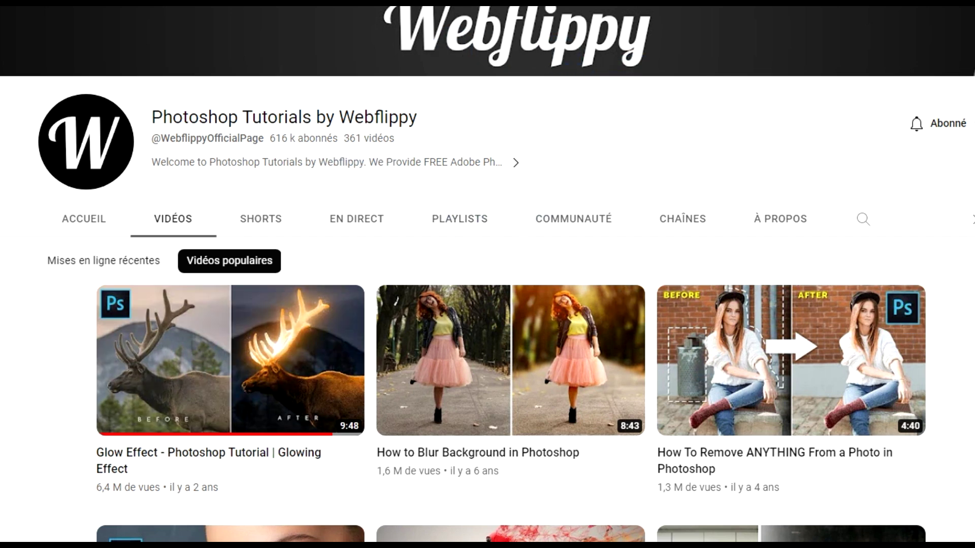
Step: Scroll the Webflippy popular videos down to tutorials like Sun Rays and Orange Color Grading
scroll(208, 358, "down", 5)
scroll(510, 287, "down", 5)
scroll(511, 286, "down", 4)
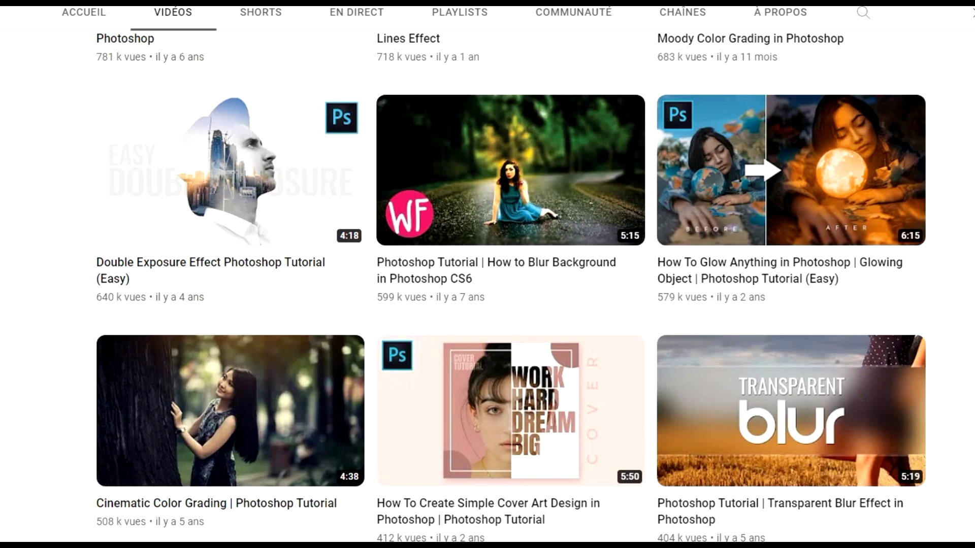
scroll(511, 286, "down", 1)
scroll(511, 287, "down", 4)
scroll(511, 287, "down", 4)
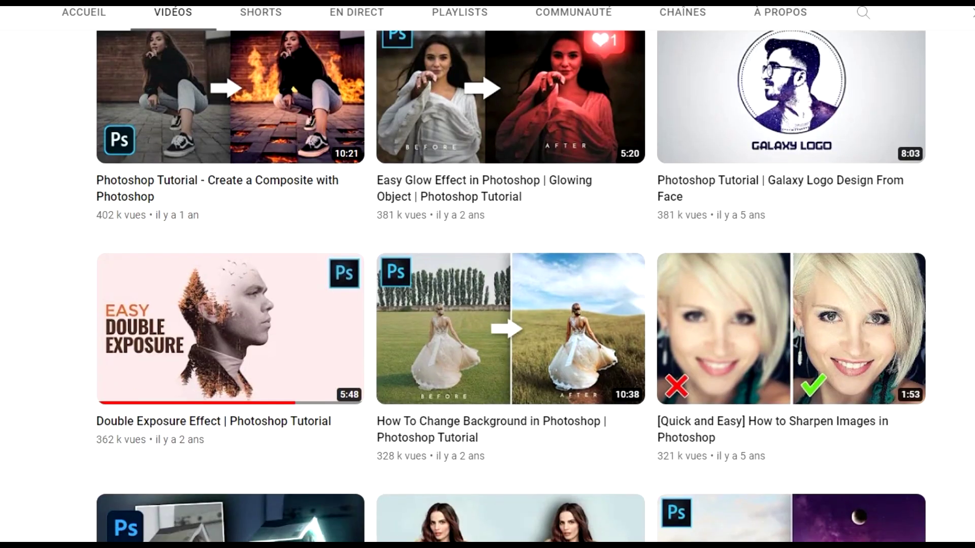
scroll(511, 286, "down", 6)
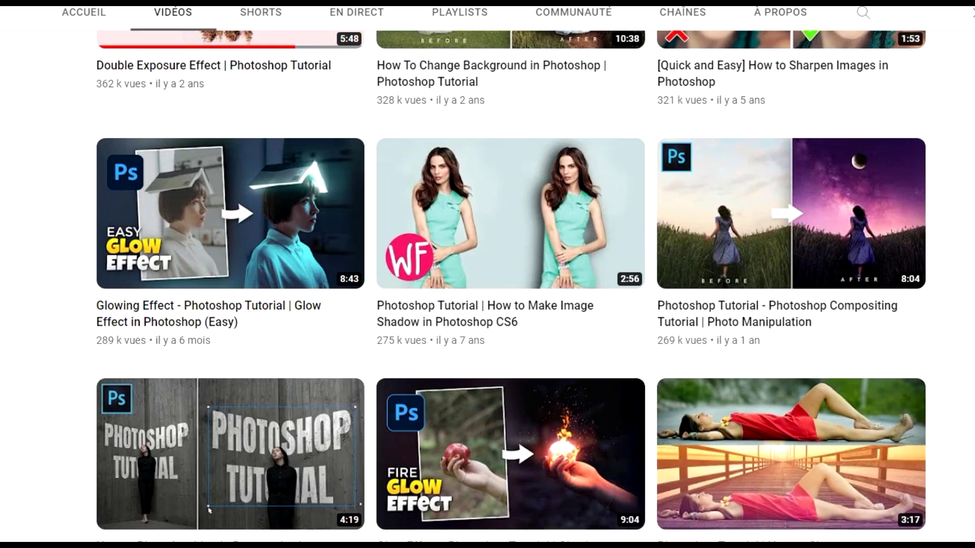
scroll(511, 305, "down", 7)
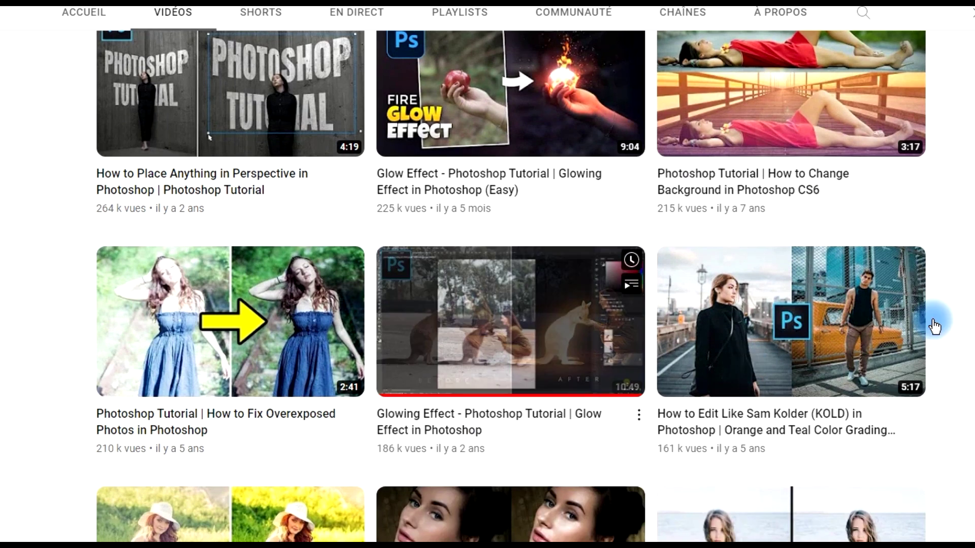
scroll(511, 305, "up", 5)
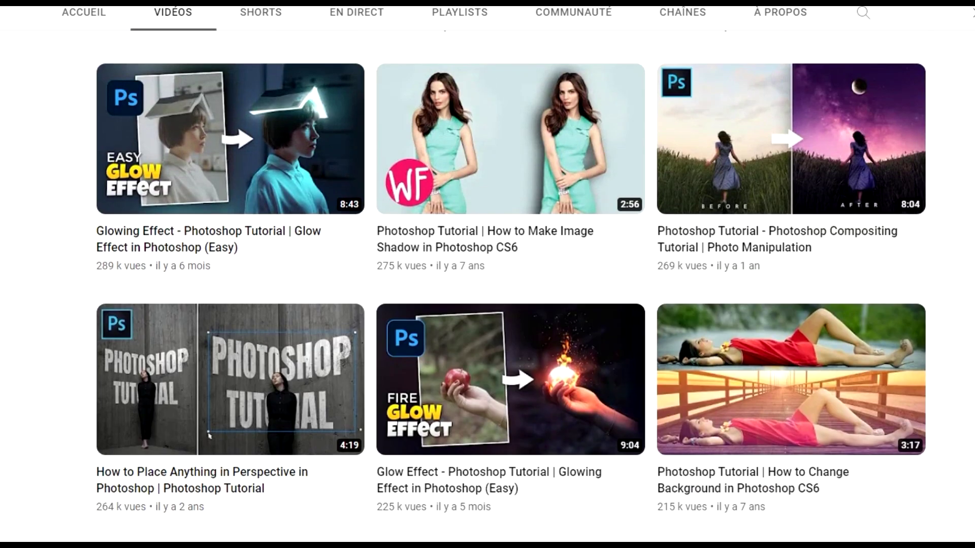
scroll(511, 305, "up", 2)
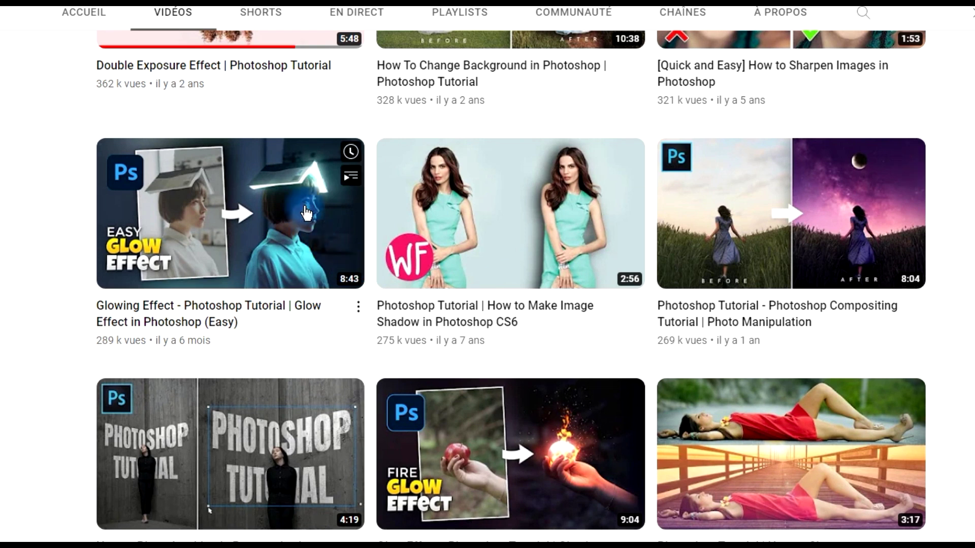
mouse_move(230, 139)
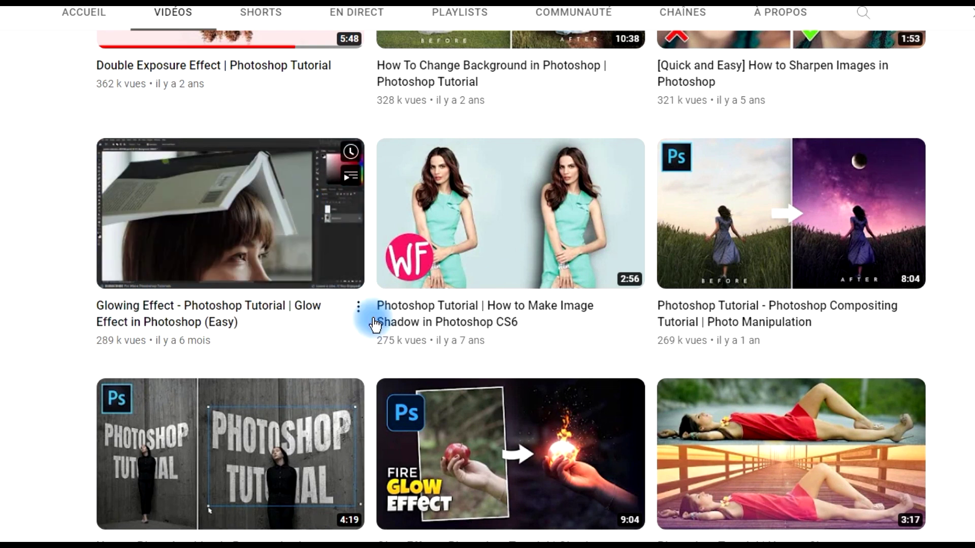
scroll(370, 310, "down", 4)
scroll(370, 309, "down", 1)
scroll(512, 486, "down", 5)
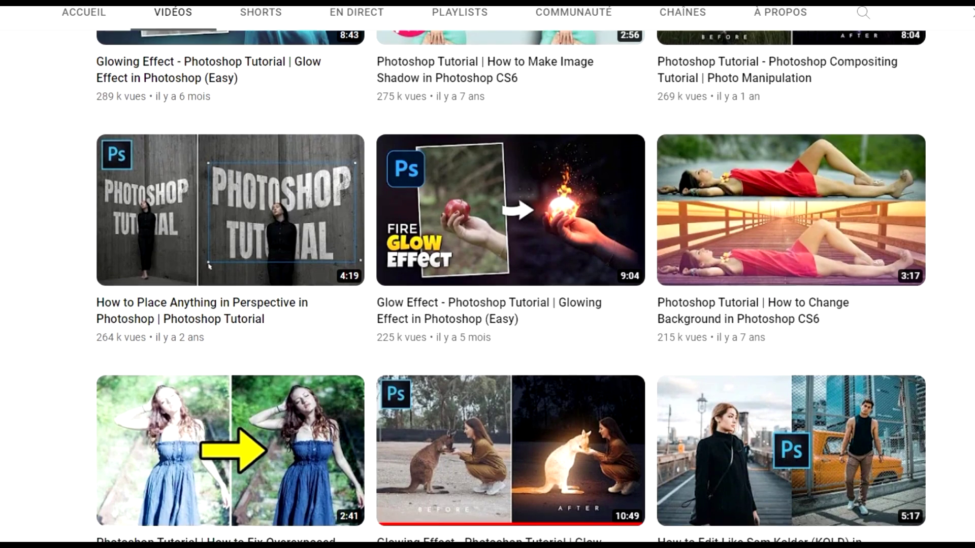
scroll(513, 486, "up", 5)
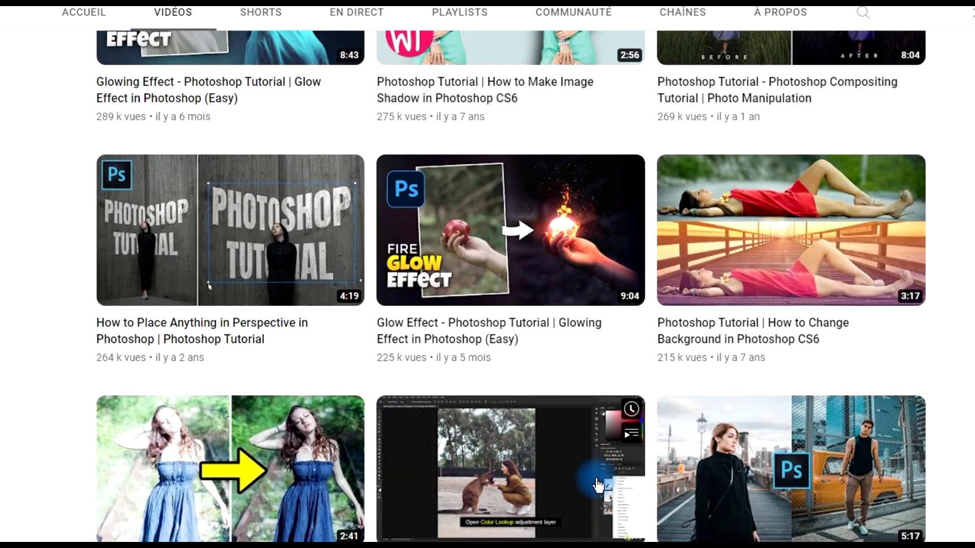
scroll(513, 486, "up", 8)
scroll(946, 375, "down", 2)
scroll(270, 335, "up", 1)
scroll(849, 322, "up", 1)
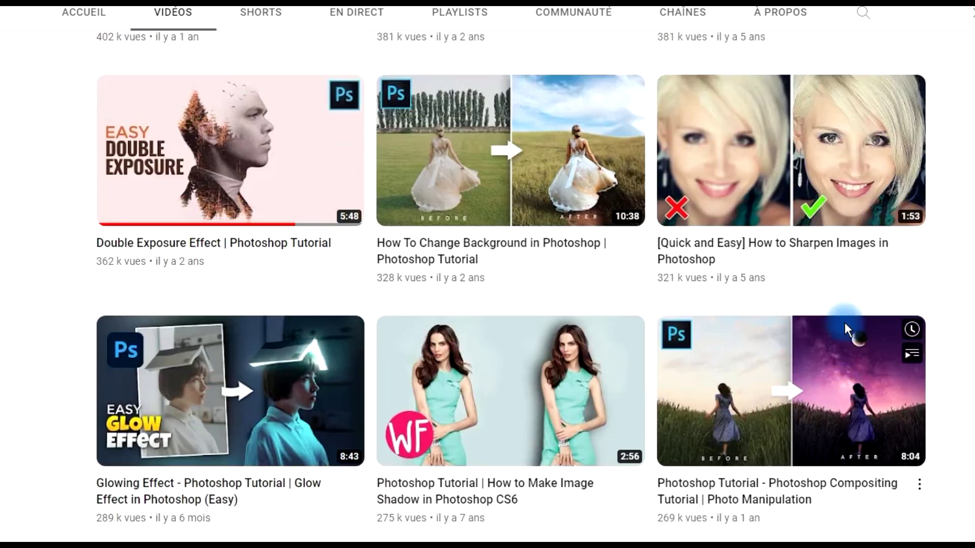
scroll(914, 311, "up", 8)
scroll(898, 311, "up", 5)
scroll(881, 313, "up", 4)
scroll(881, 313, "up", 5)
scroll(881, 305, "up", 4)
scroll(882, 309, "up", 3)
scroll(881, 300, "up", 3)
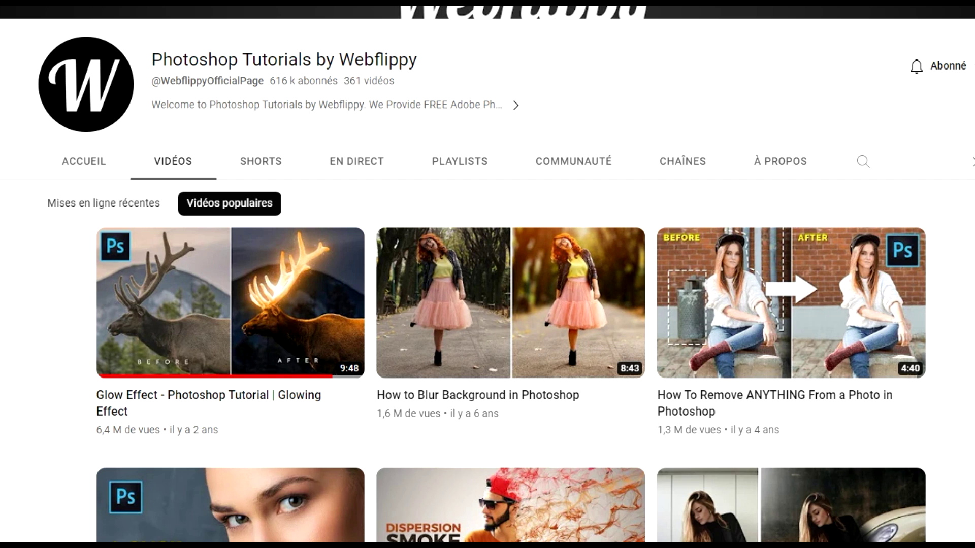
scroll(487, 274, "down", 4)
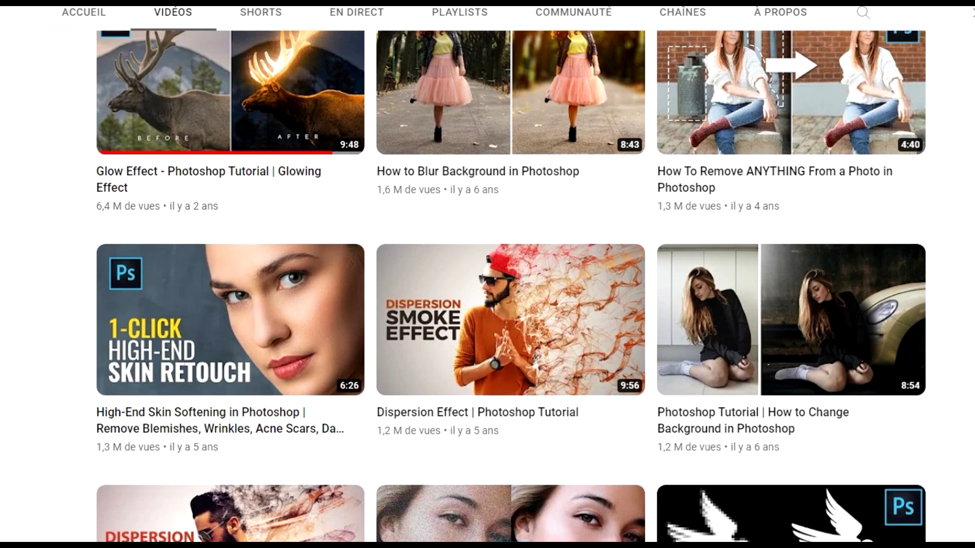
scroll(487, 274, "down", 4)
scroll(487, 274, "down", 8)
scroll(488, 274, "down", 8)
scroll(487, 274, "down", 8)
scroll(487, 274, "down", 8)
scroll(487, 274, "down", 8)
scroll(487, 274, "down", 3)
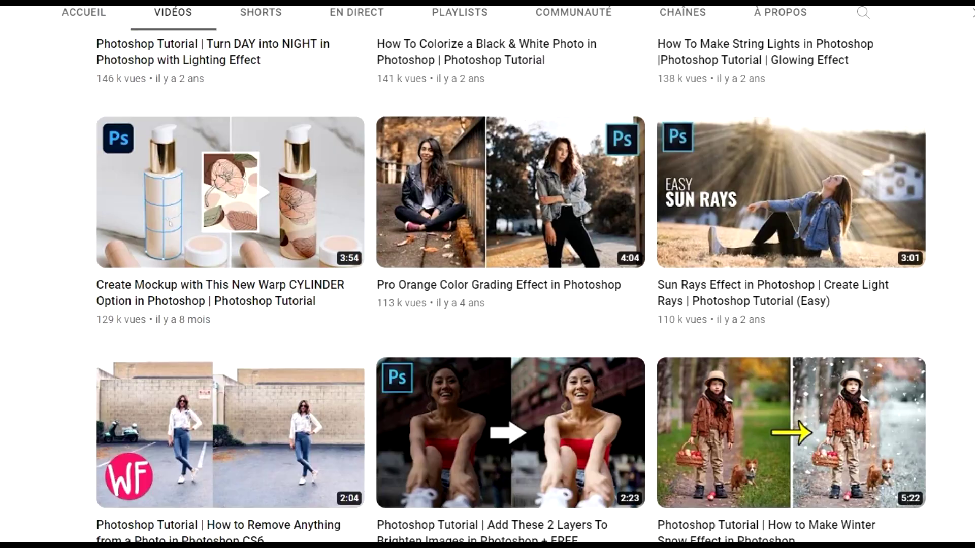
scroll(487, 274, "down", 8)
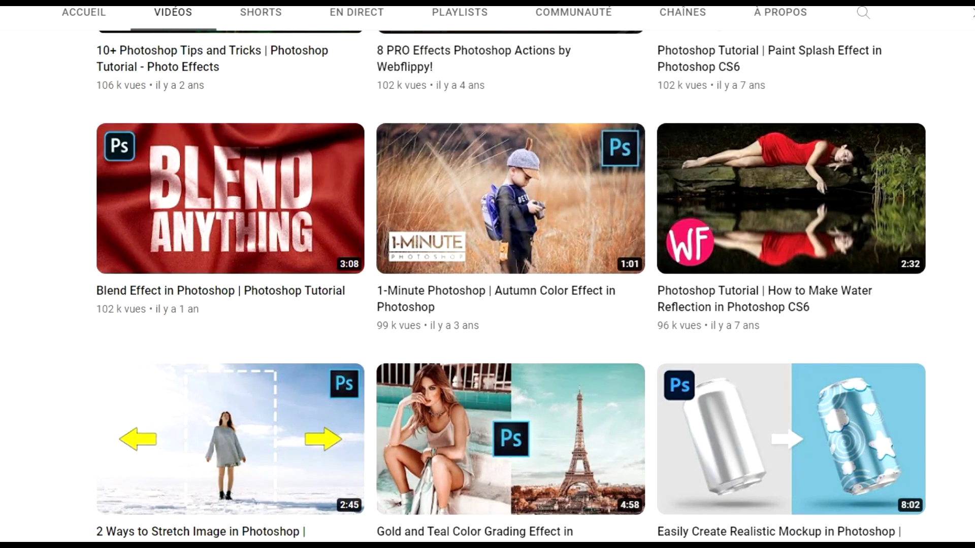